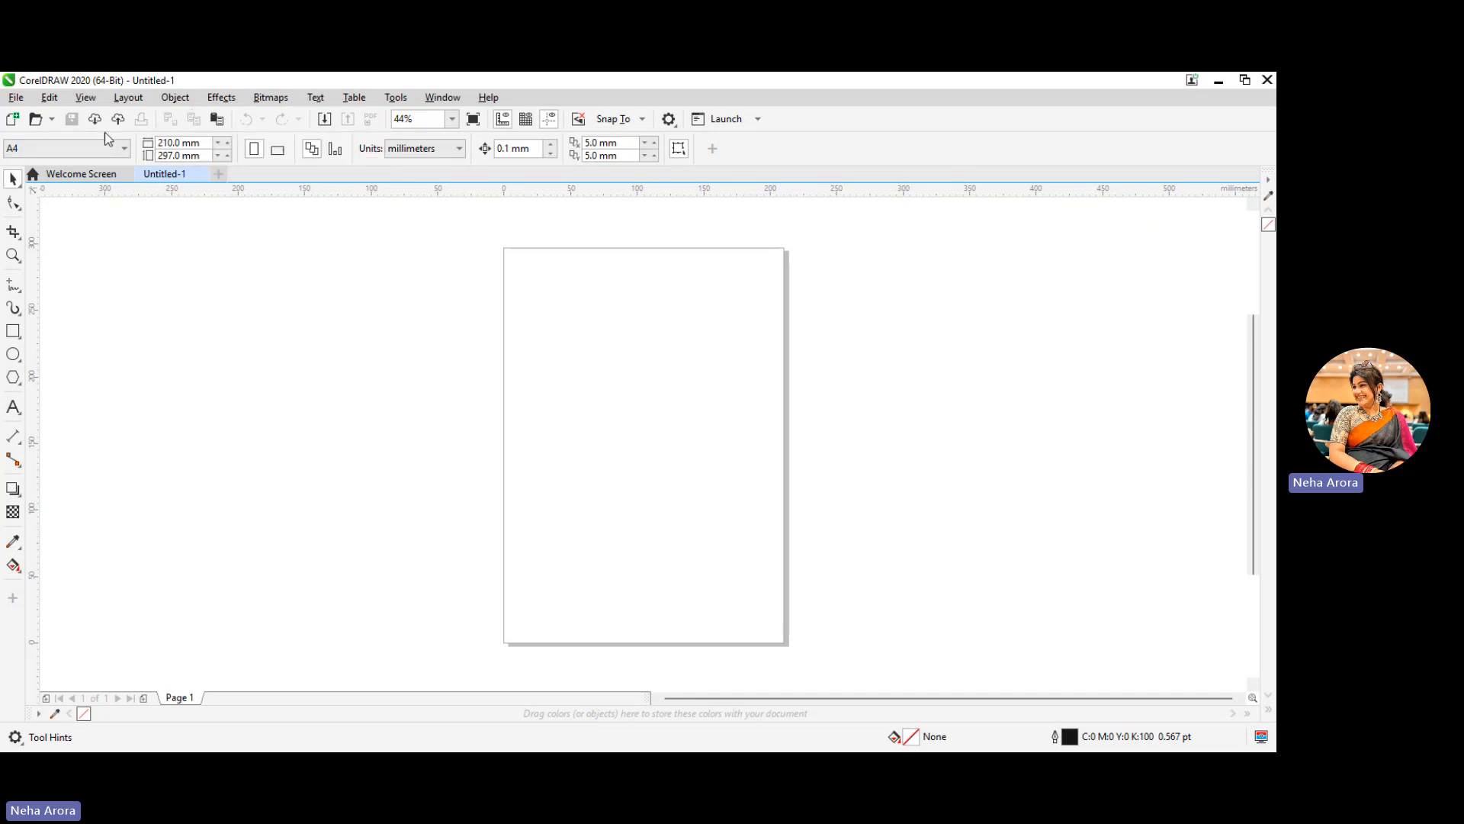
Step: Draw a rectangle about 95 by 79 mm in the upper part of the page
click(10, 180)
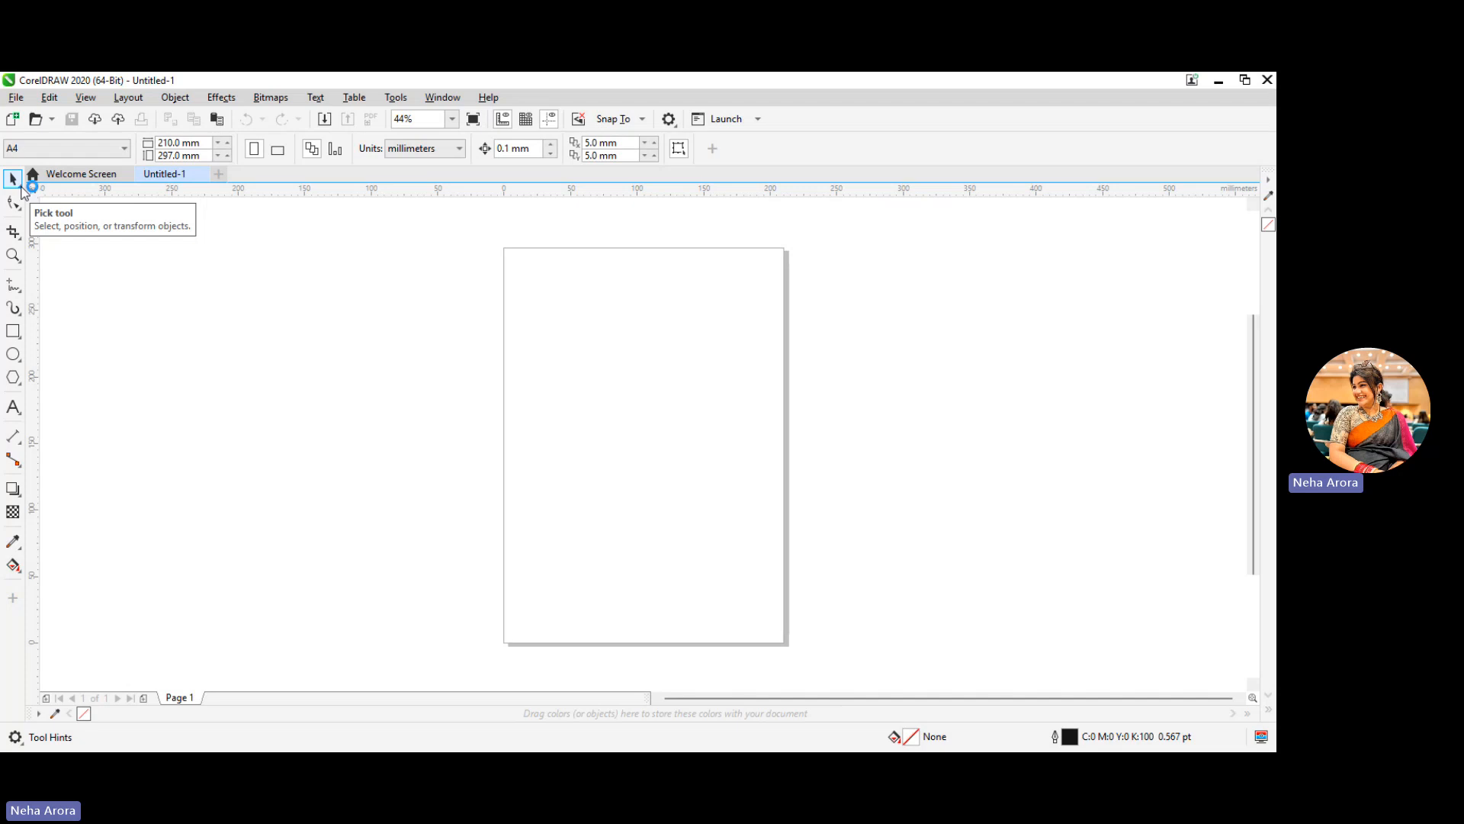
click(21, 186)
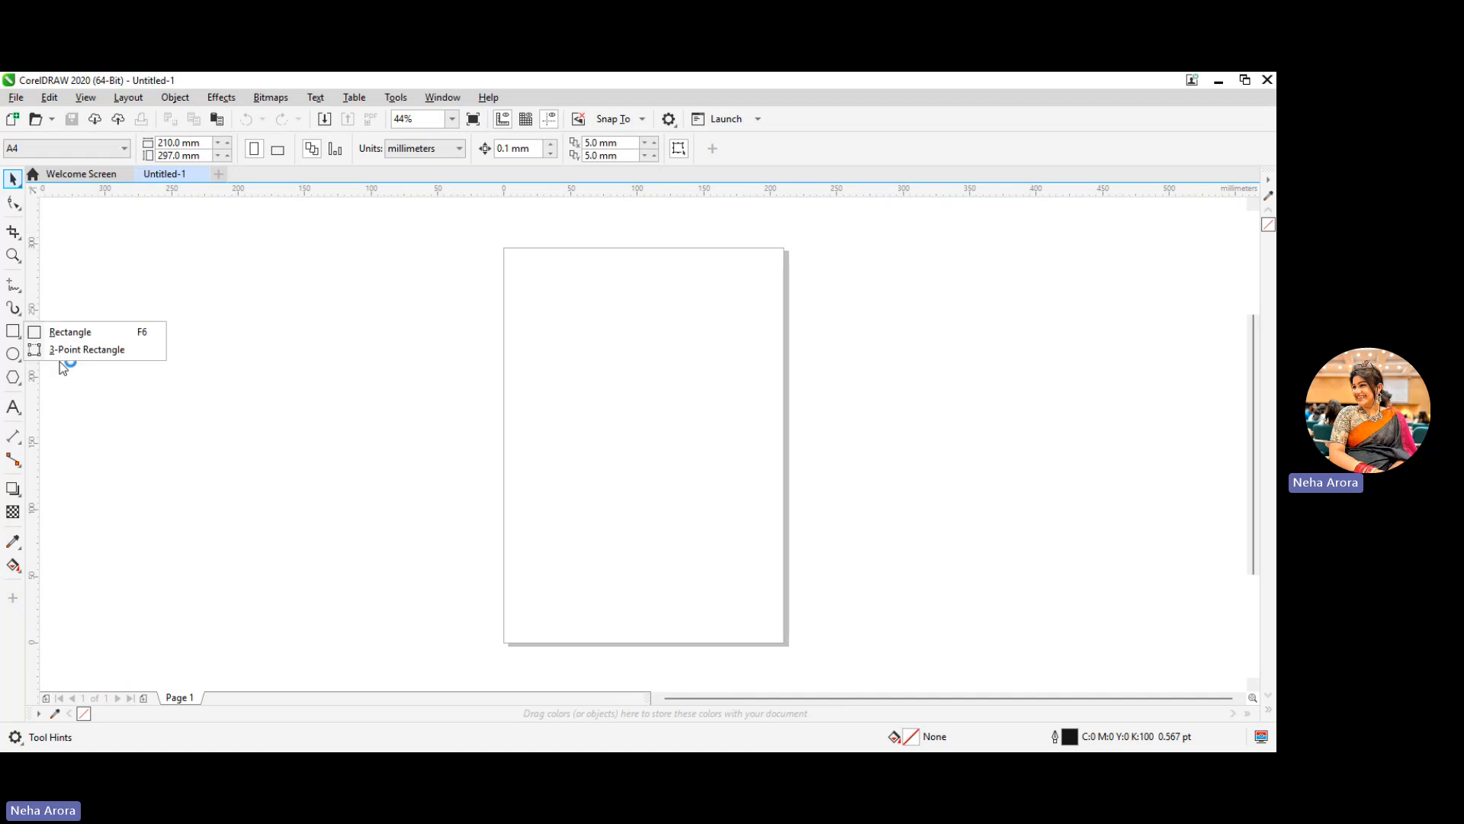
mouse_move(13, 284)
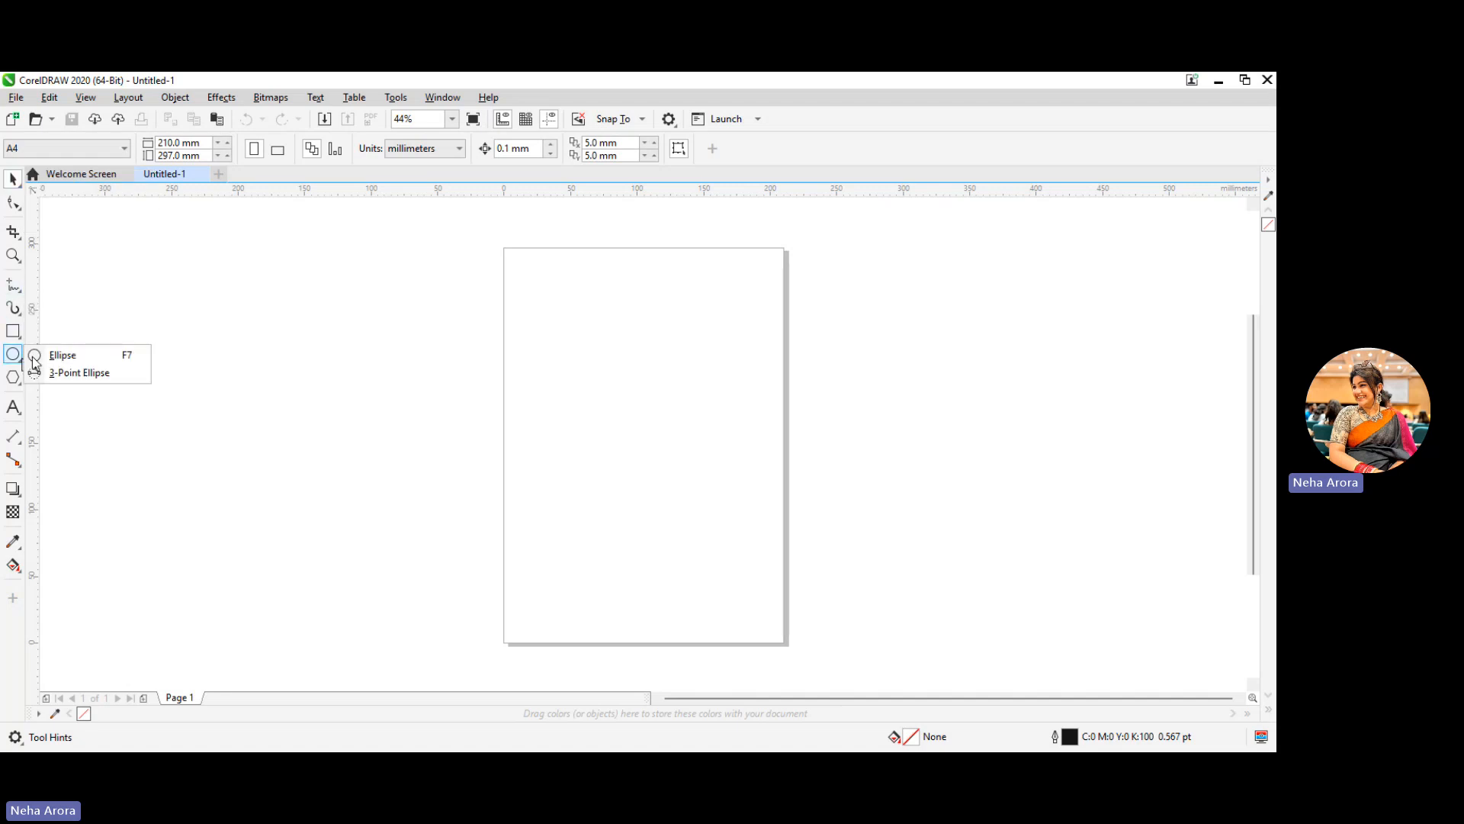
mouse_move(13, 331)
click(69, 333)
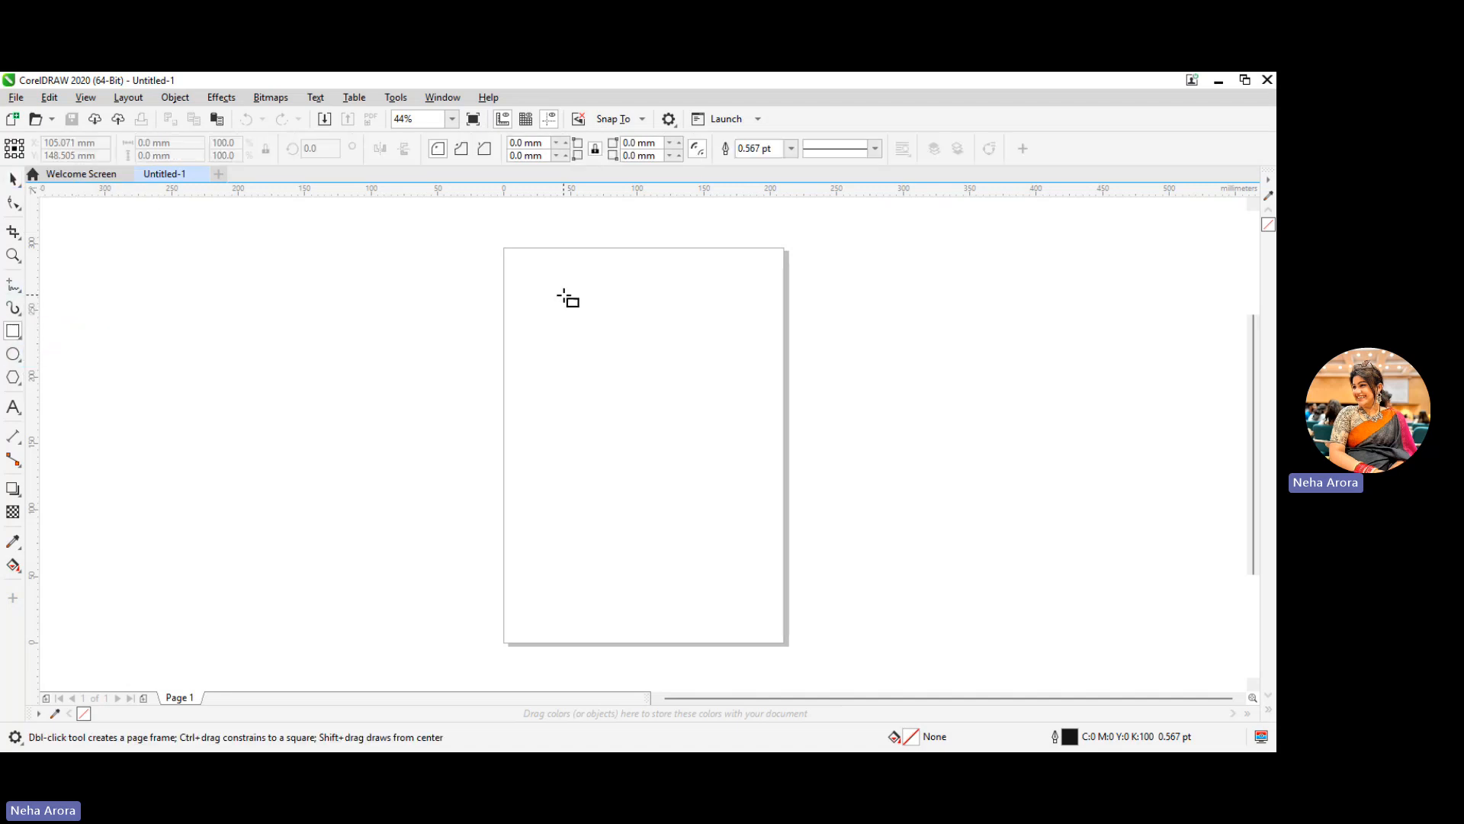
drag(563, 295, 690, 399)
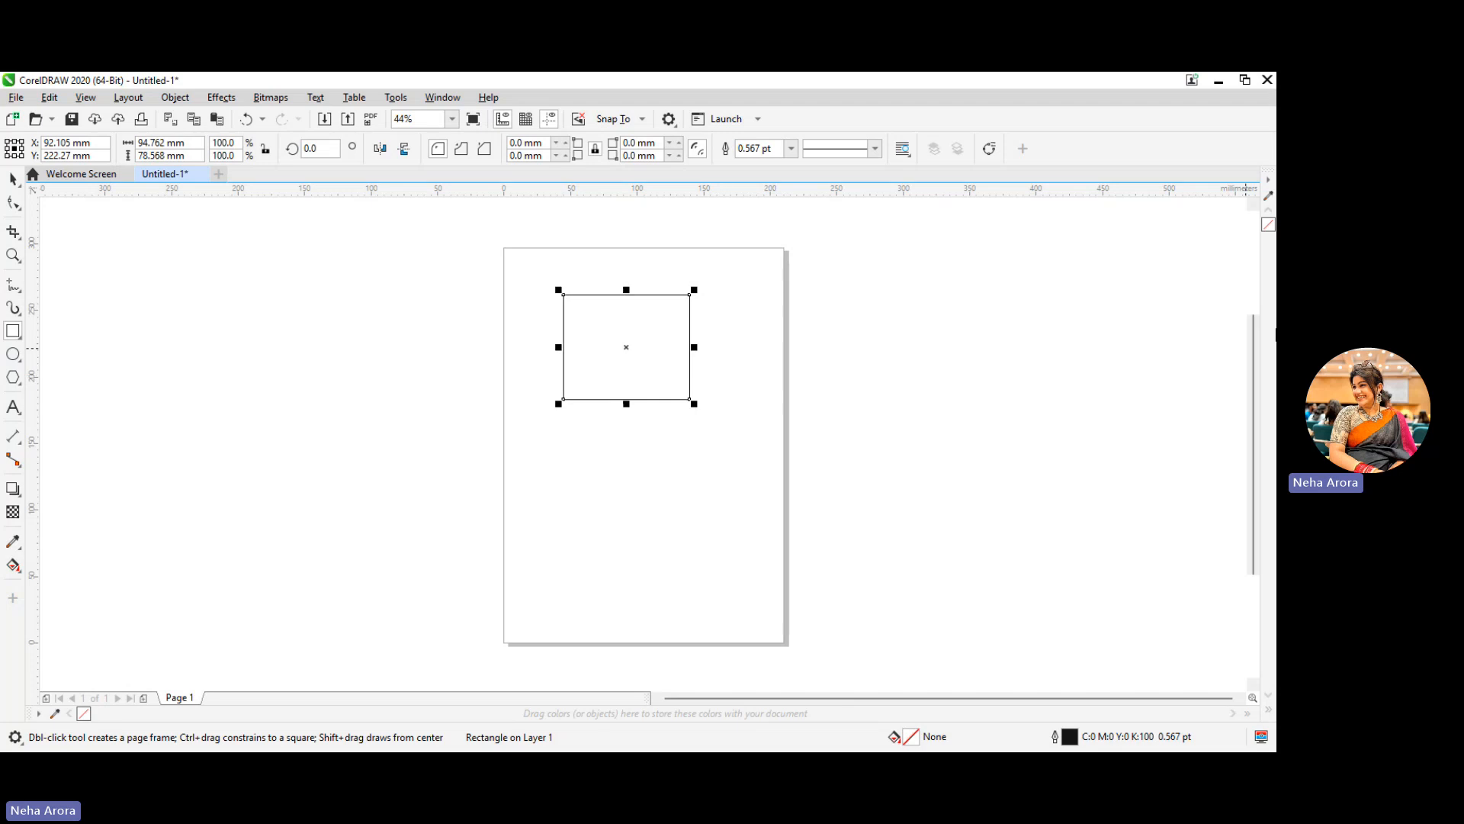
click(443, 98)
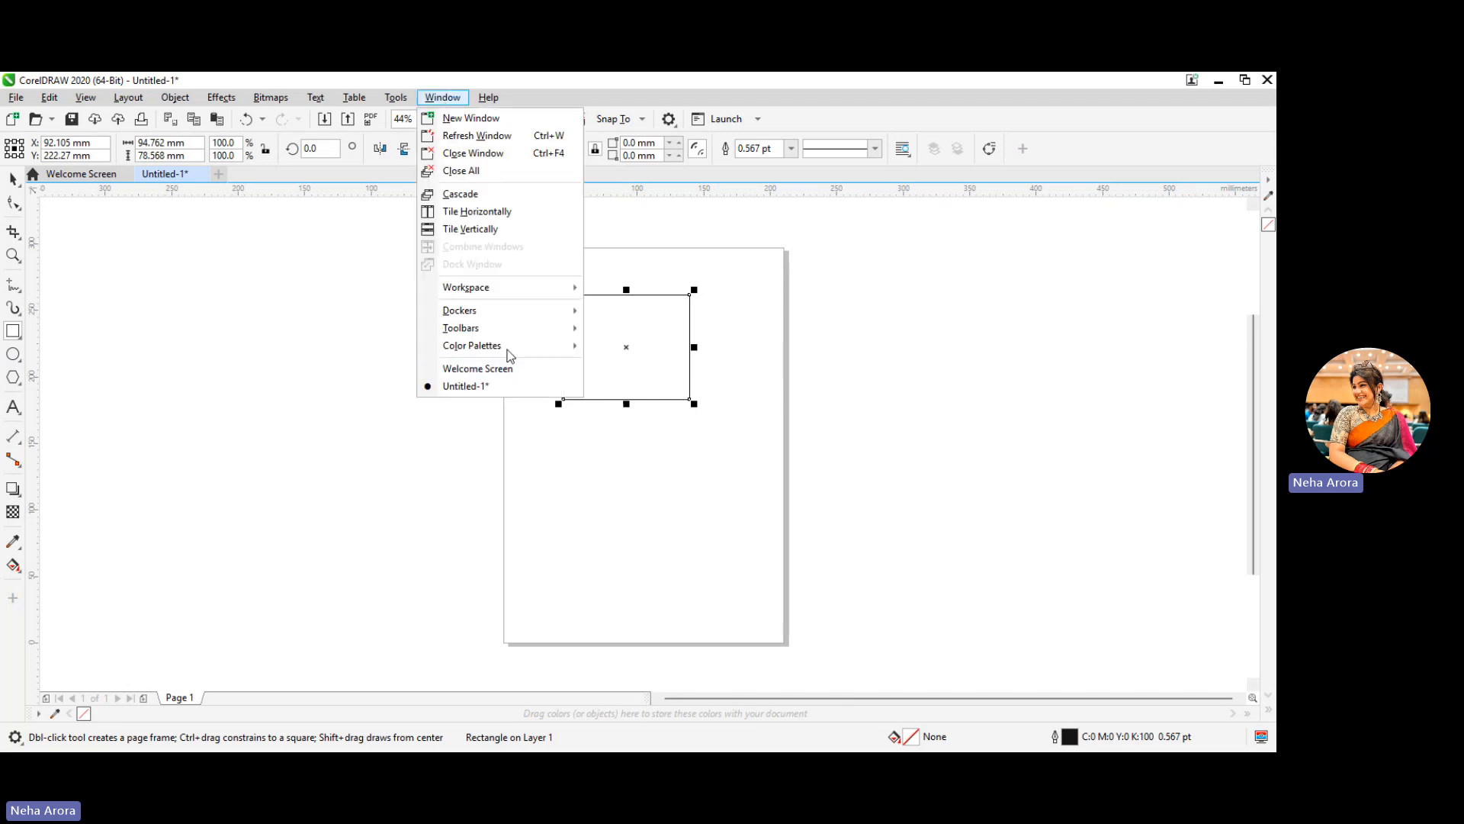
key(Left)
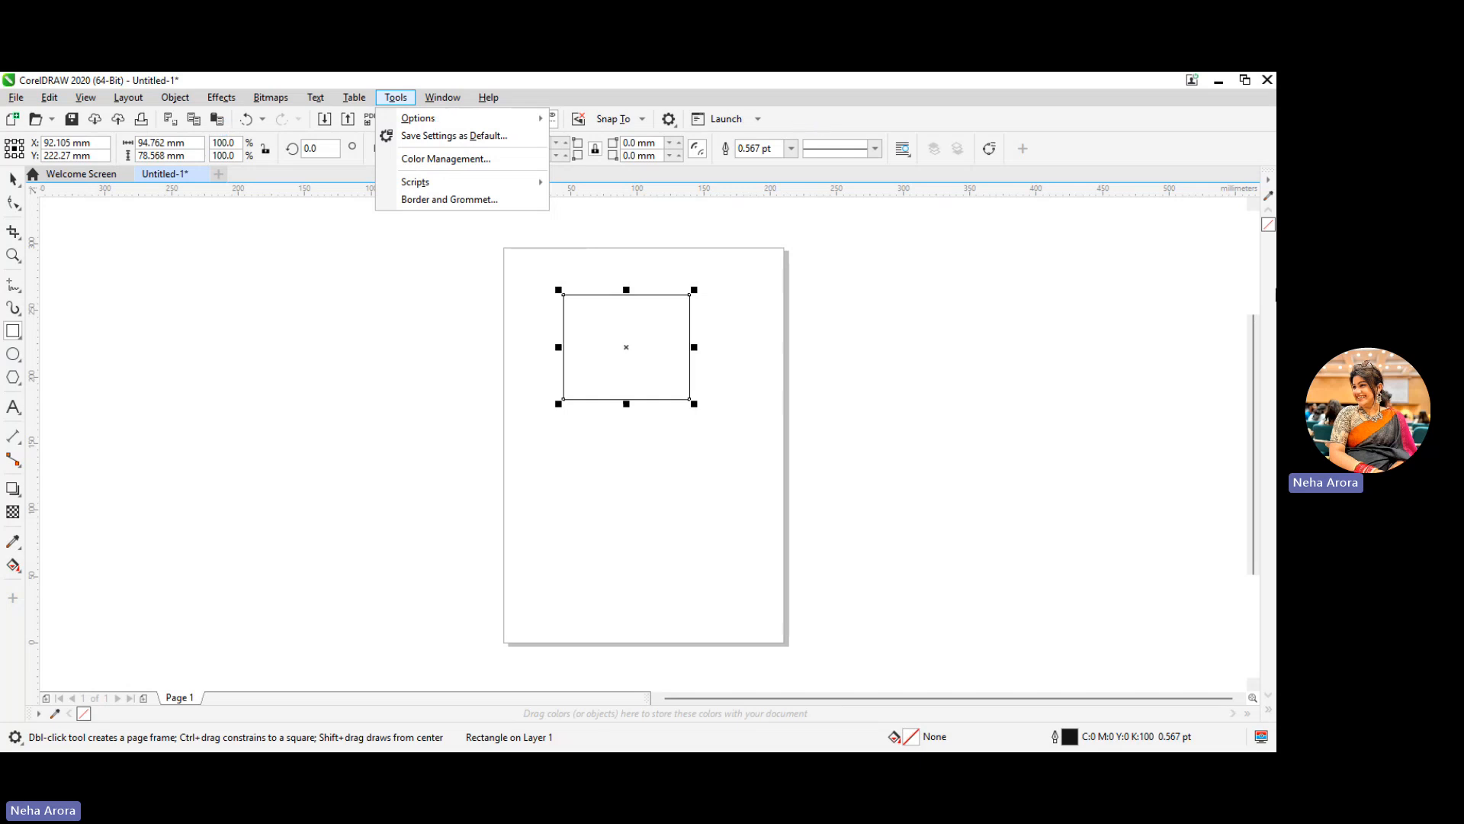
key(Escape)
key(Escape)
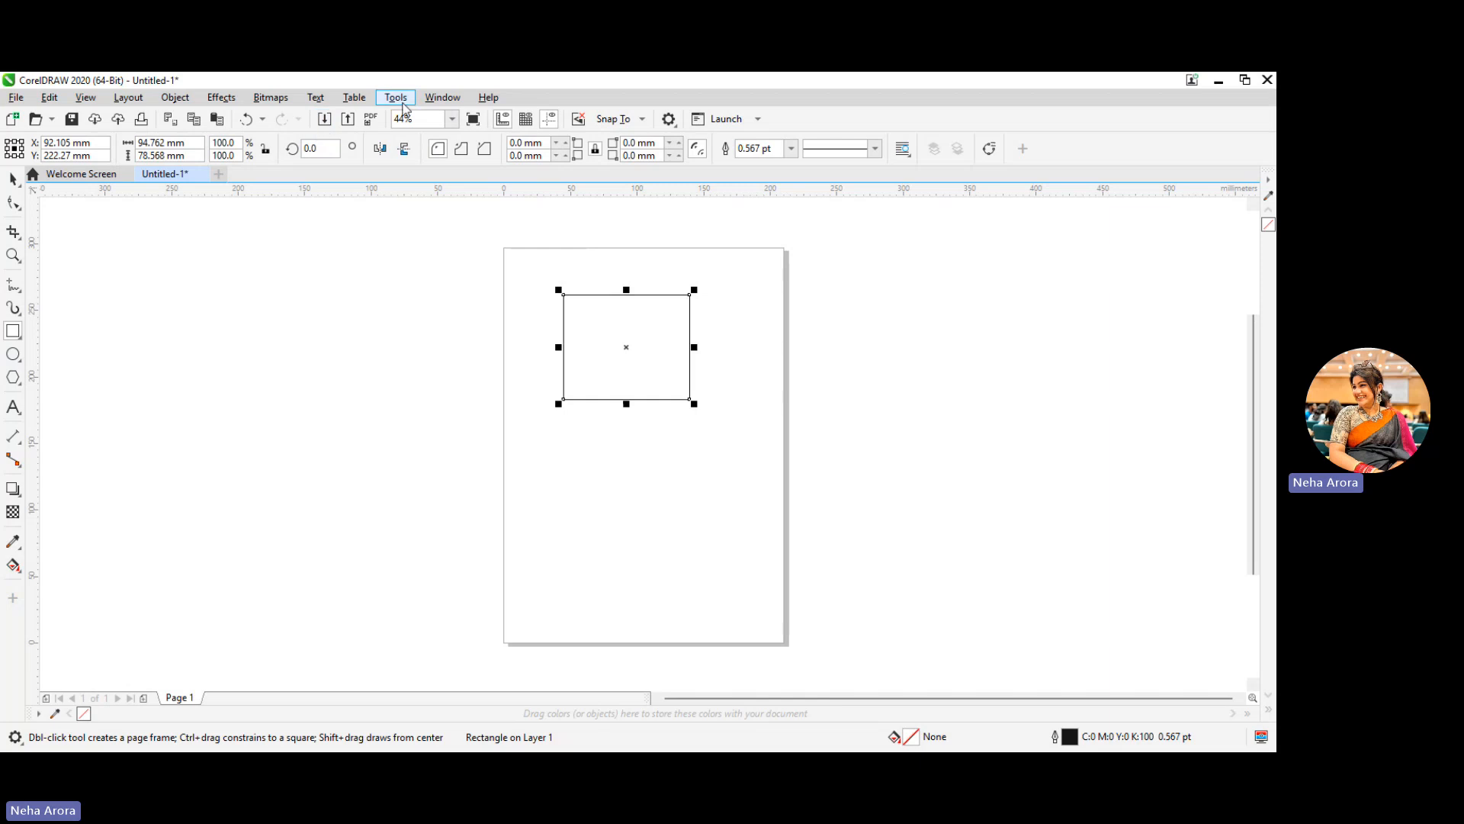
Step: Show the Default Palette of colors and move it to the empty area right of the page
click(442, 98)
mouse_move(523, 330)
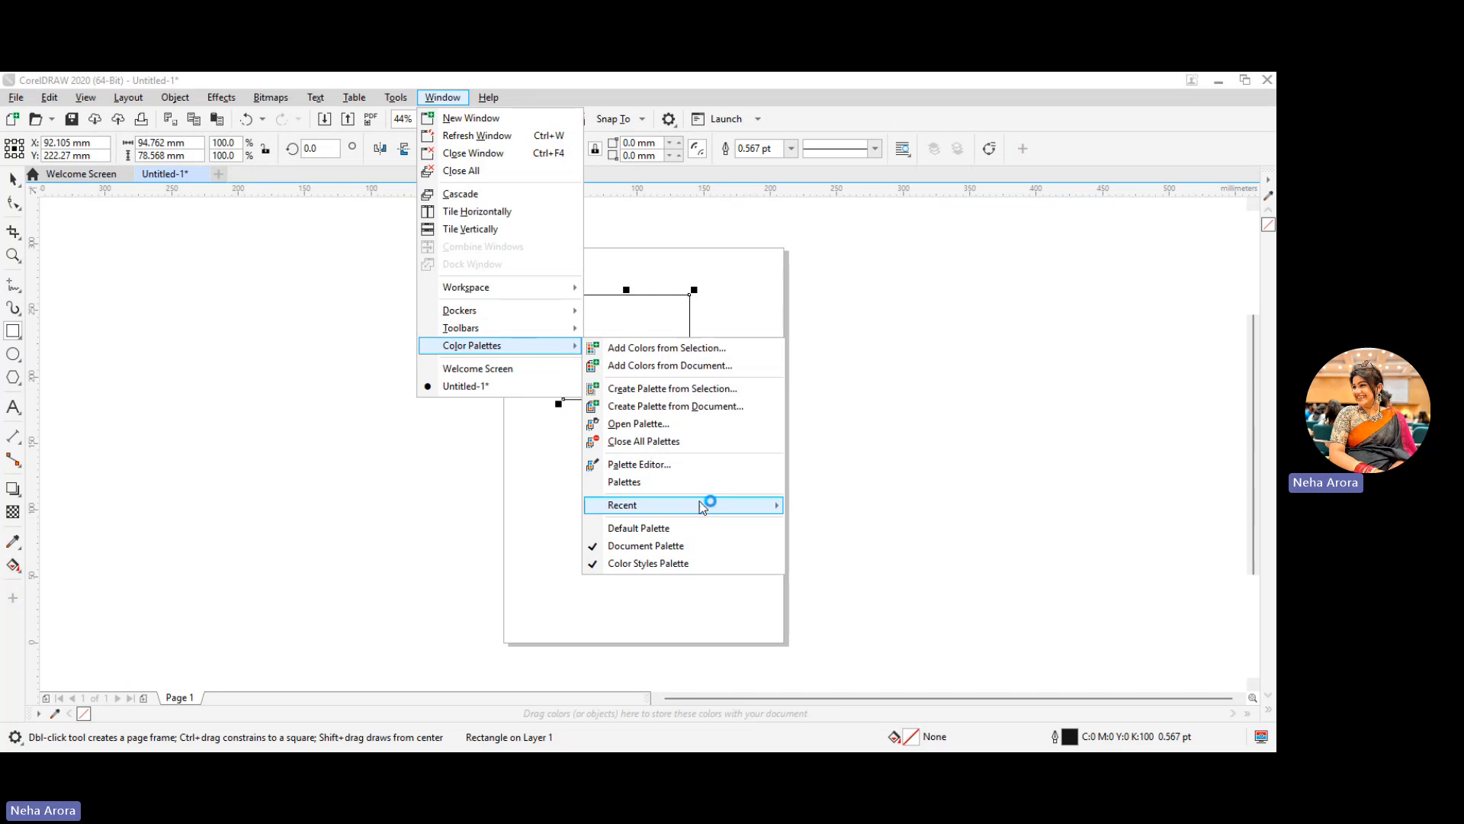
click(695, 528)
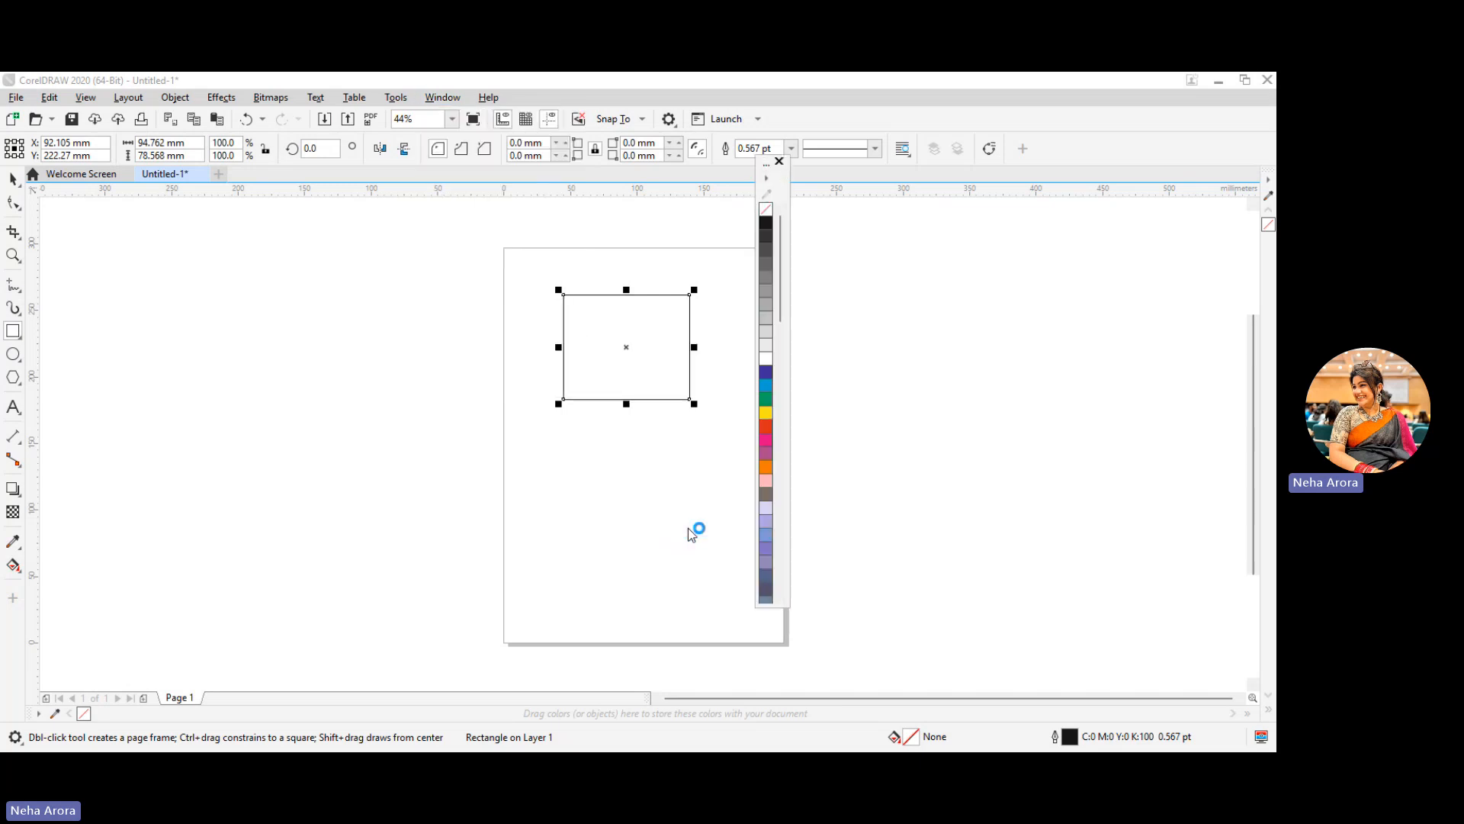
click(770, 179)
click(785, 185)
drag(769, 168, 1180, 245)
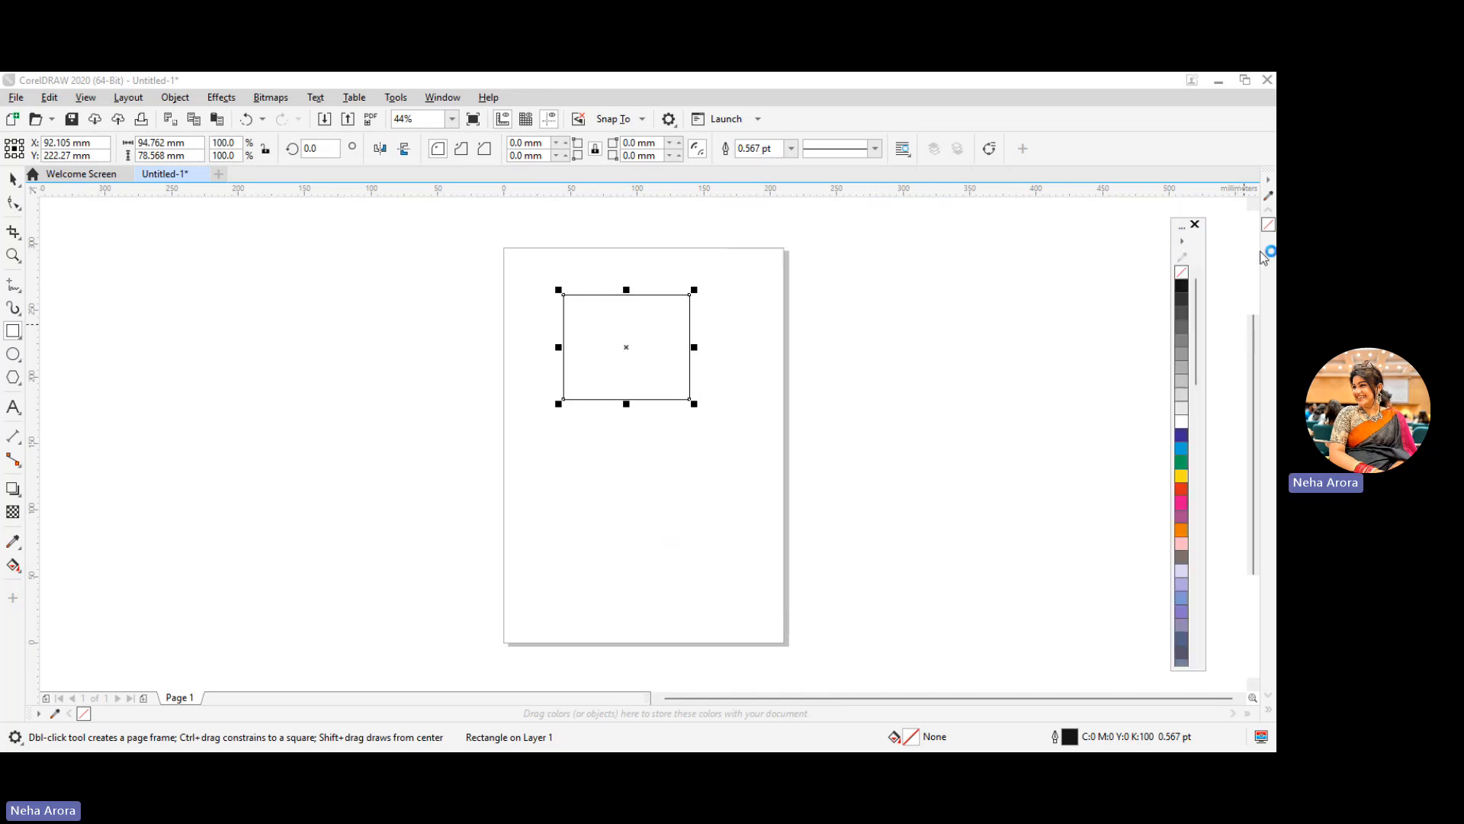
Step: Fill the rectangle with red and give it a yellow outline 1.5 pt wide
click(1183, 490)
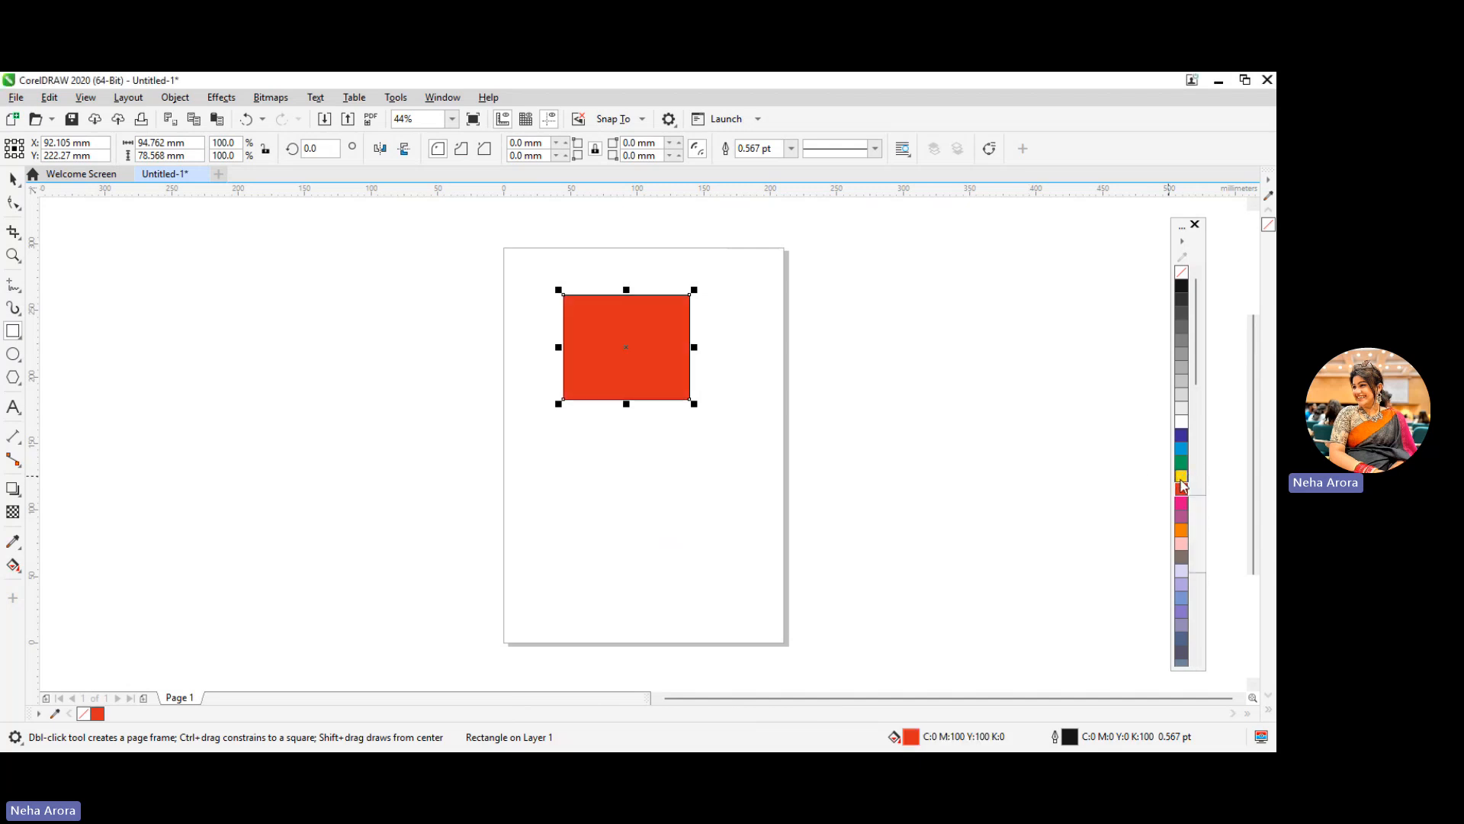
right_click(1181, 479)
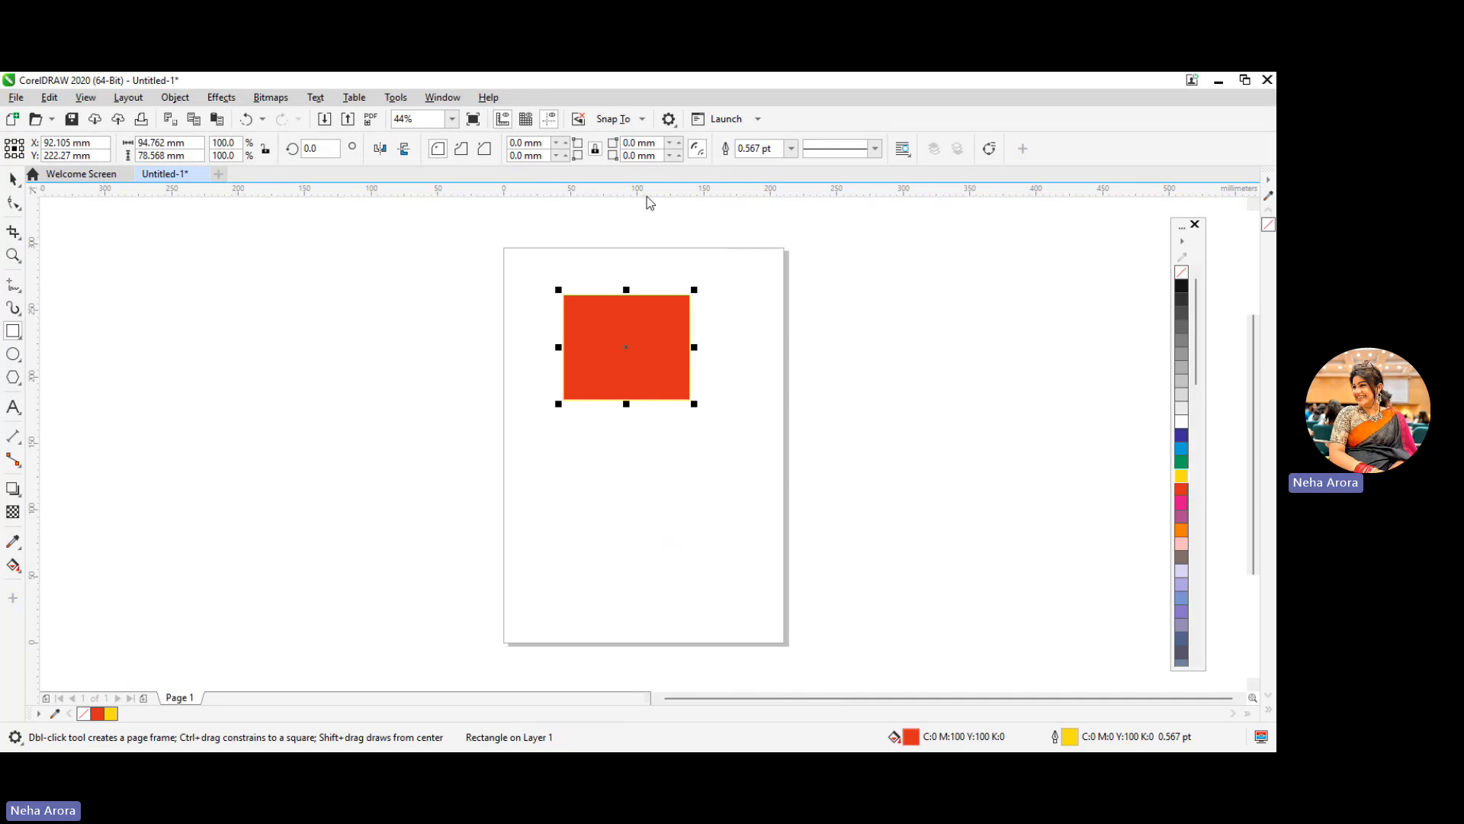
click(790, 147)
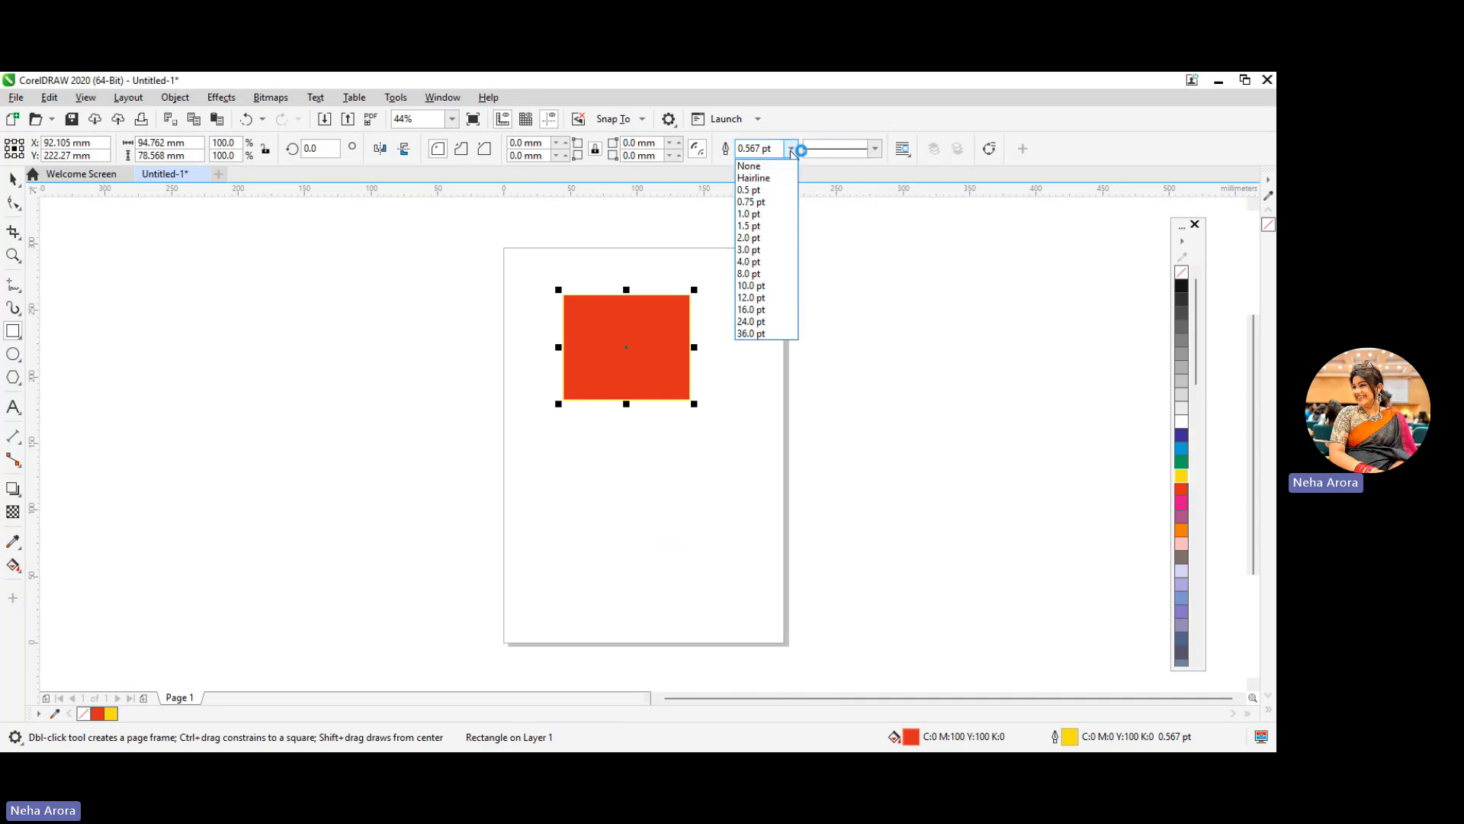
click(765, 225)
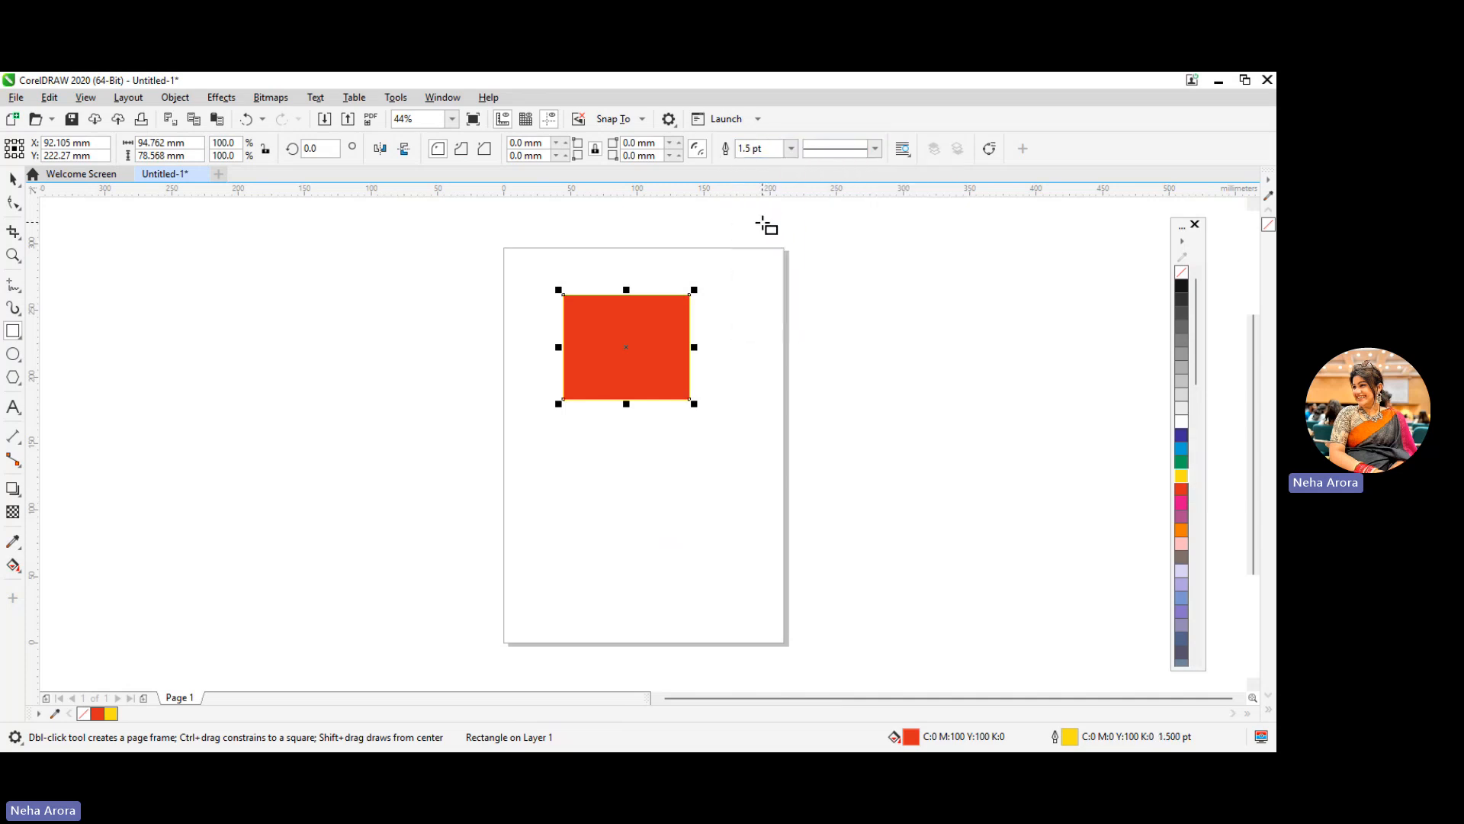
Step: Set the rectangle's outline width to 4 pt and its outline color to black
click(791, 148)
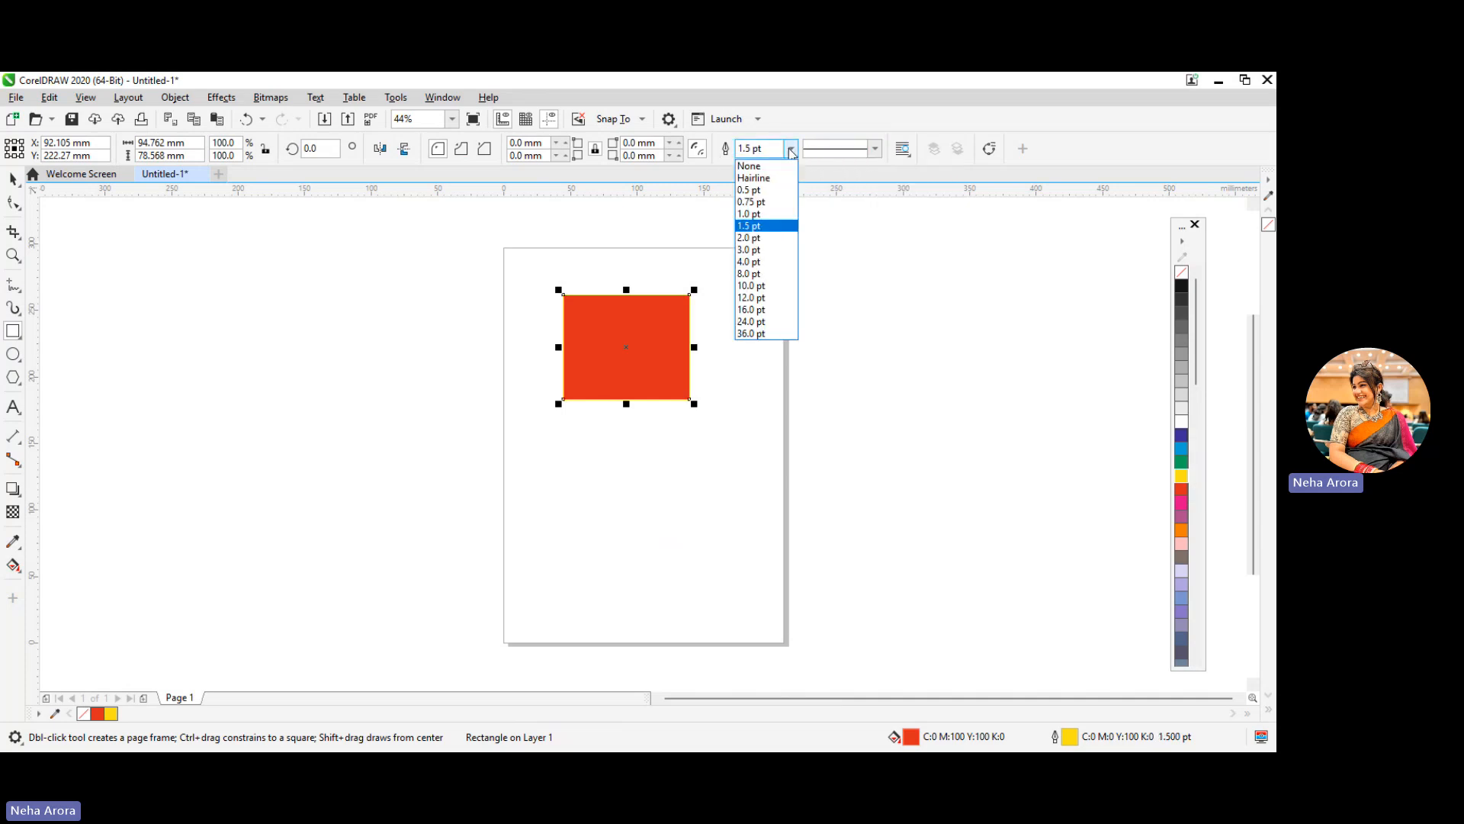
click(773, 266)
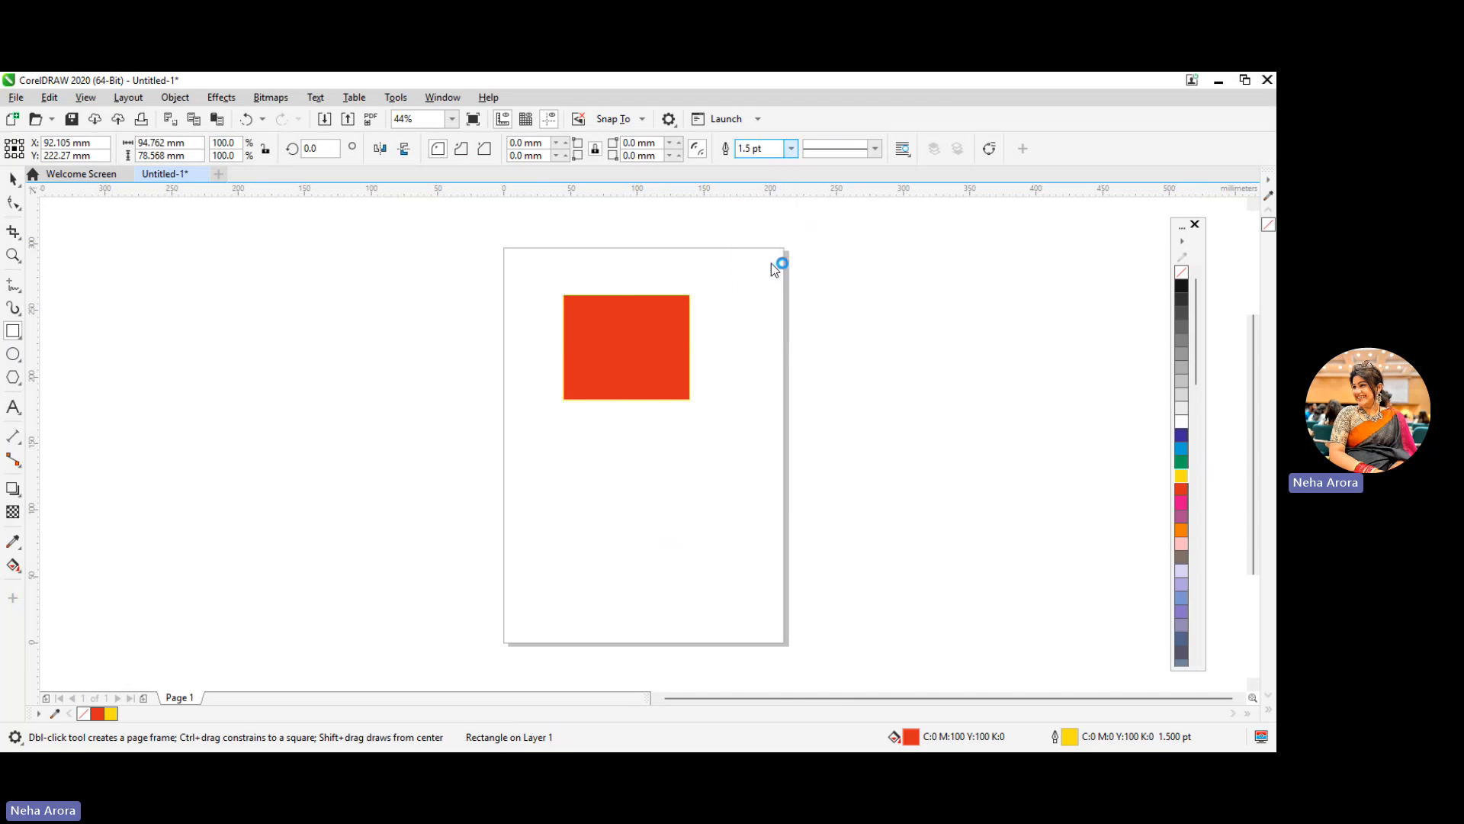
right_click(1182, 288)
Step: Try a dotted line style on the rectangle's outline, and restore the solid line style
click(876, 148)
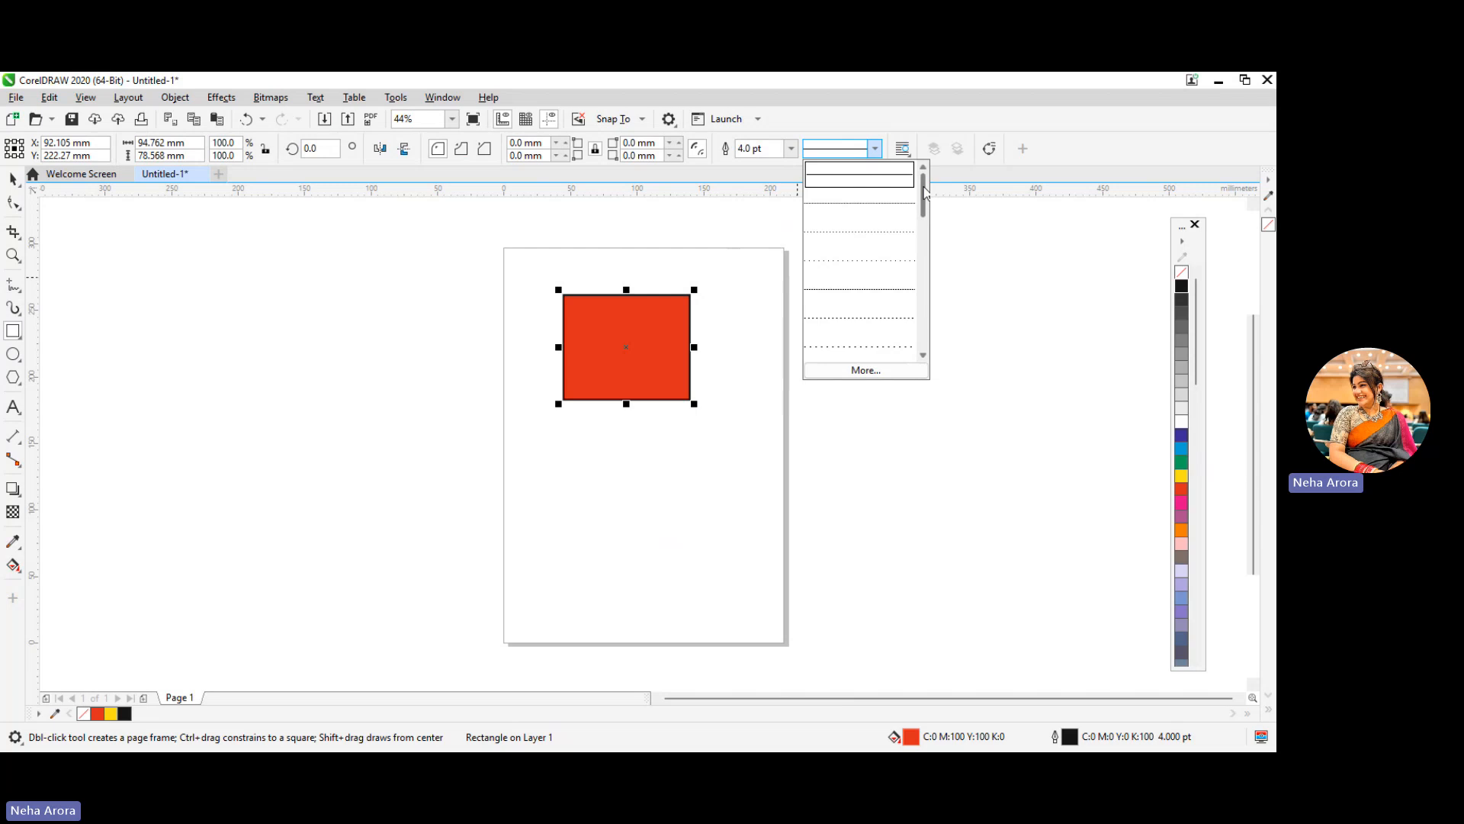
mouse_move(921, 190)
mouse_down()
mouse_move(937, 286)
mouse_move(927, 210)
mouse_up()
click(876, 216)
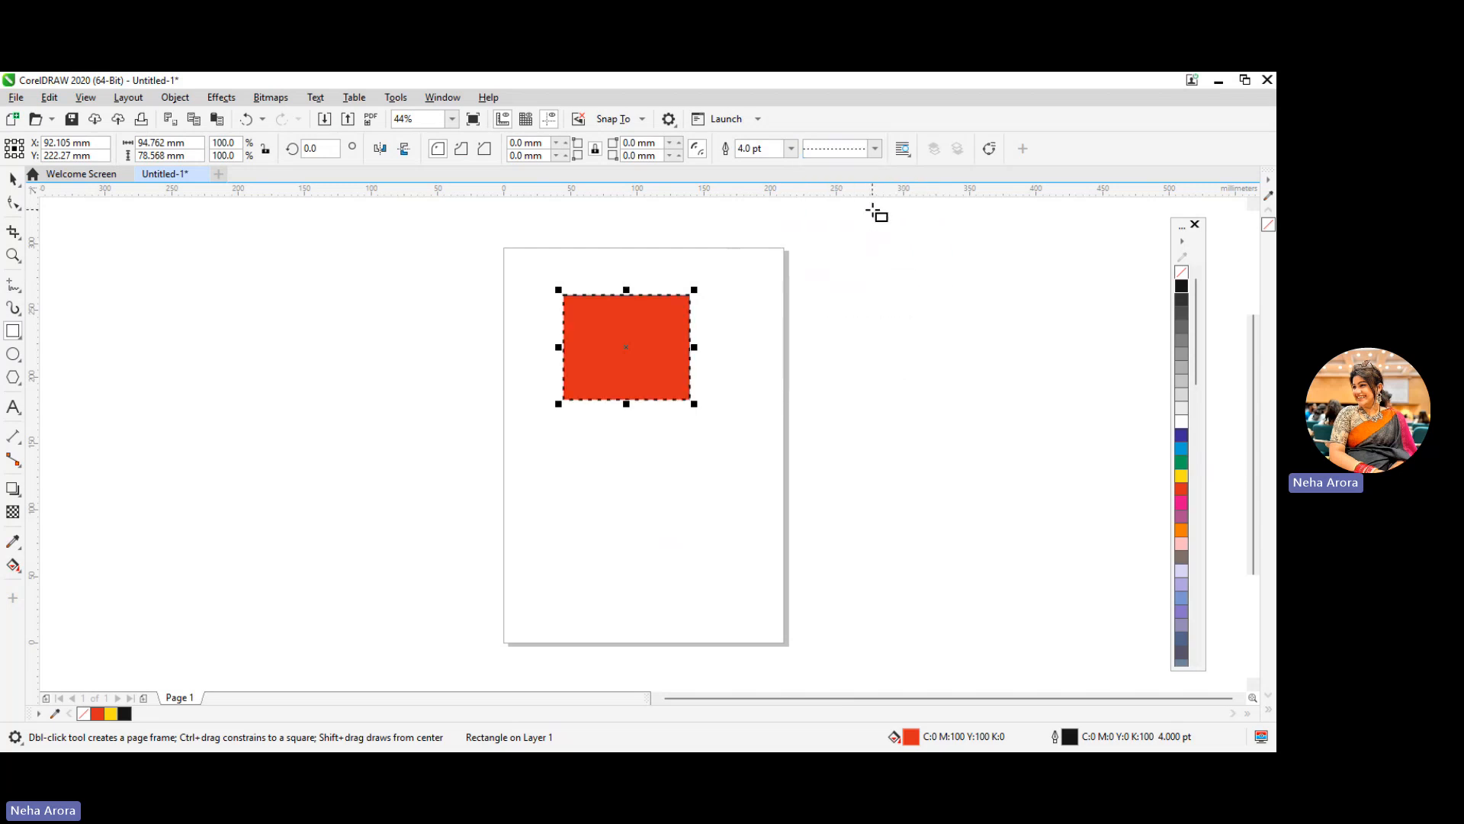
click(875, 150)
click(859, 175)
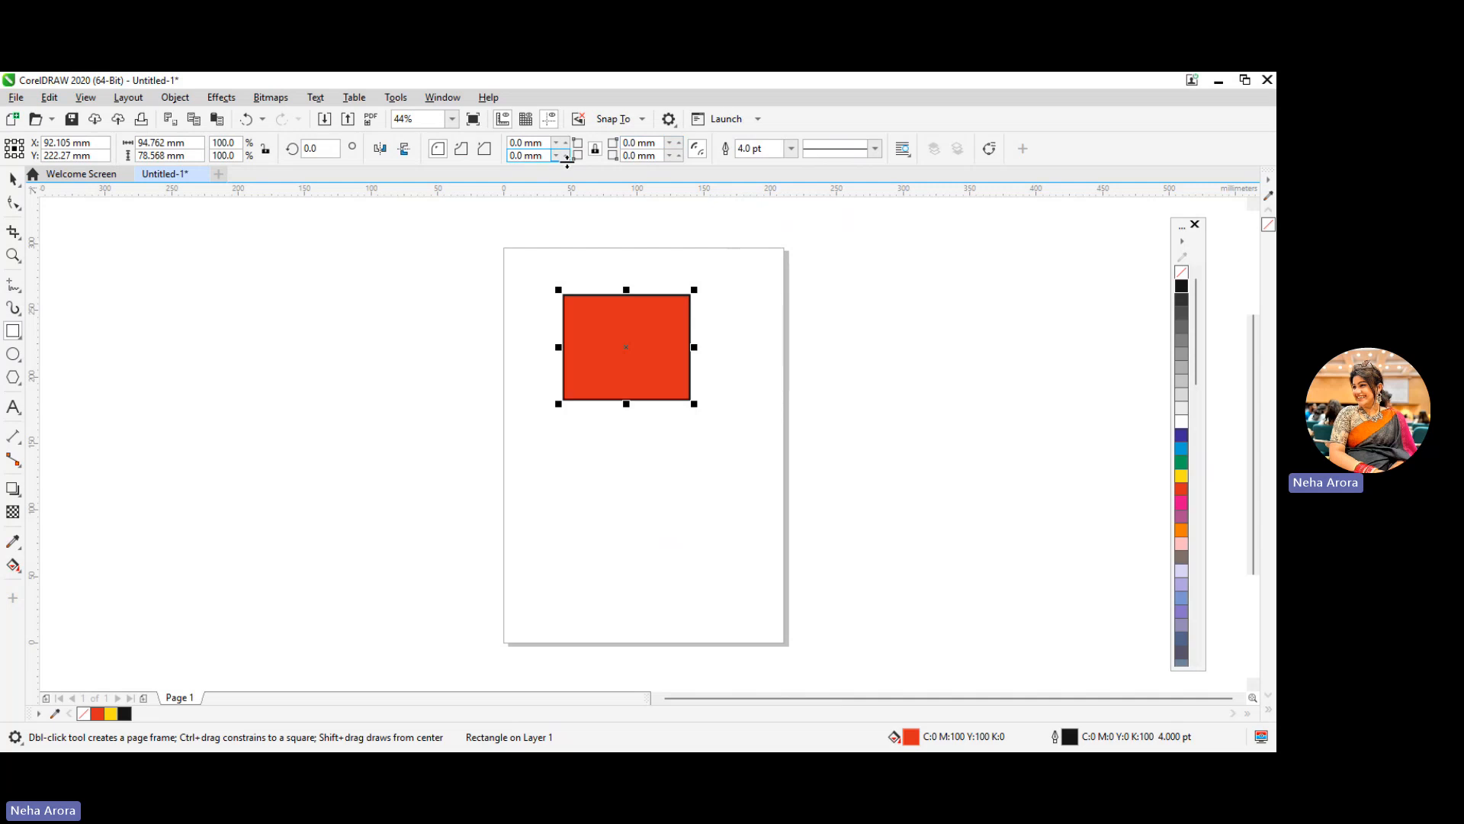
click(792, 151)
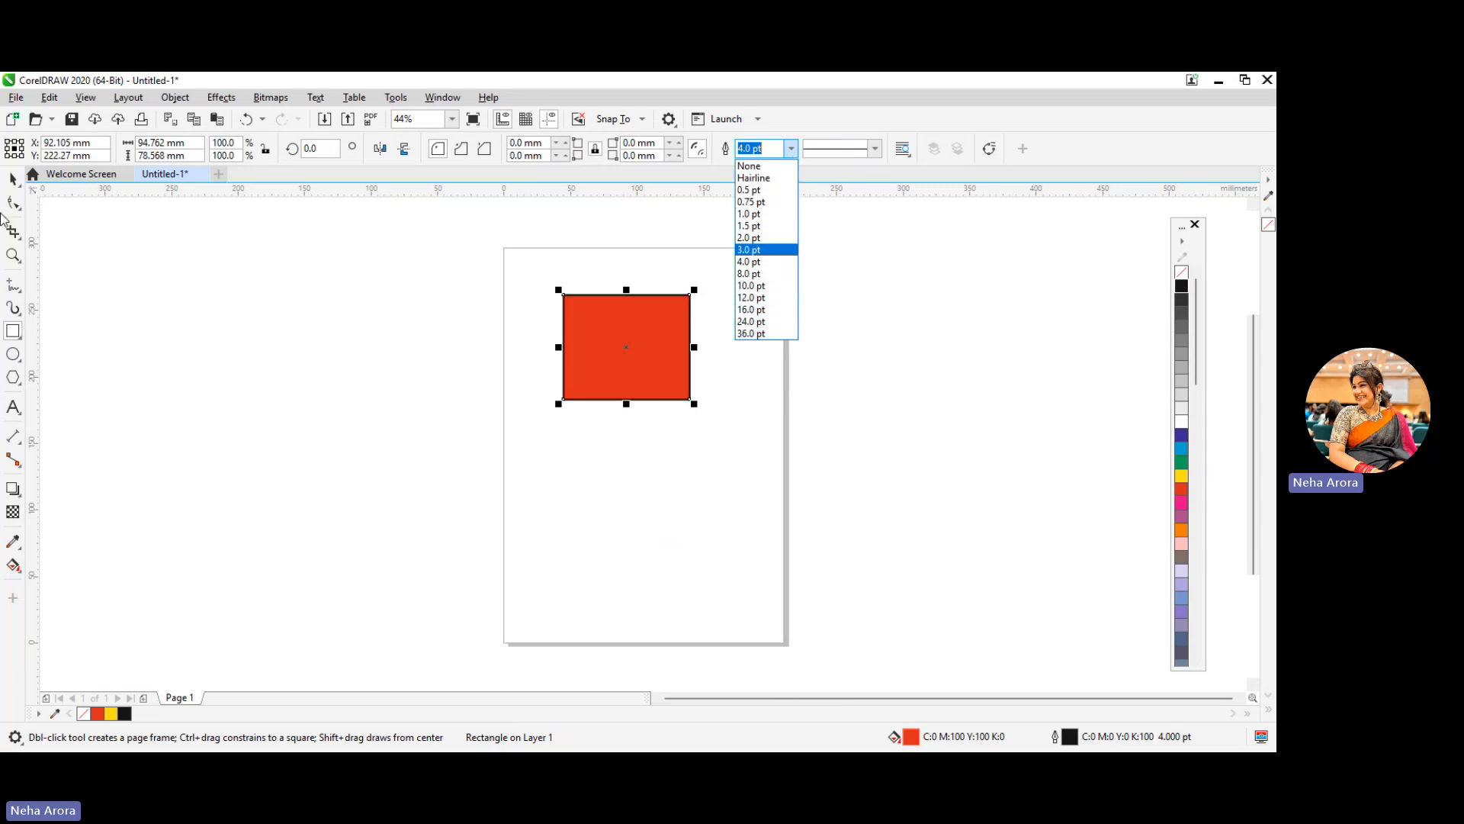
Step: Draw an ellipse about 96 by 83 mm below and left of the red rectangle, across the page's left edge
click(21, 357)
click(20, 358)
drag(450, 380, 587, 499)
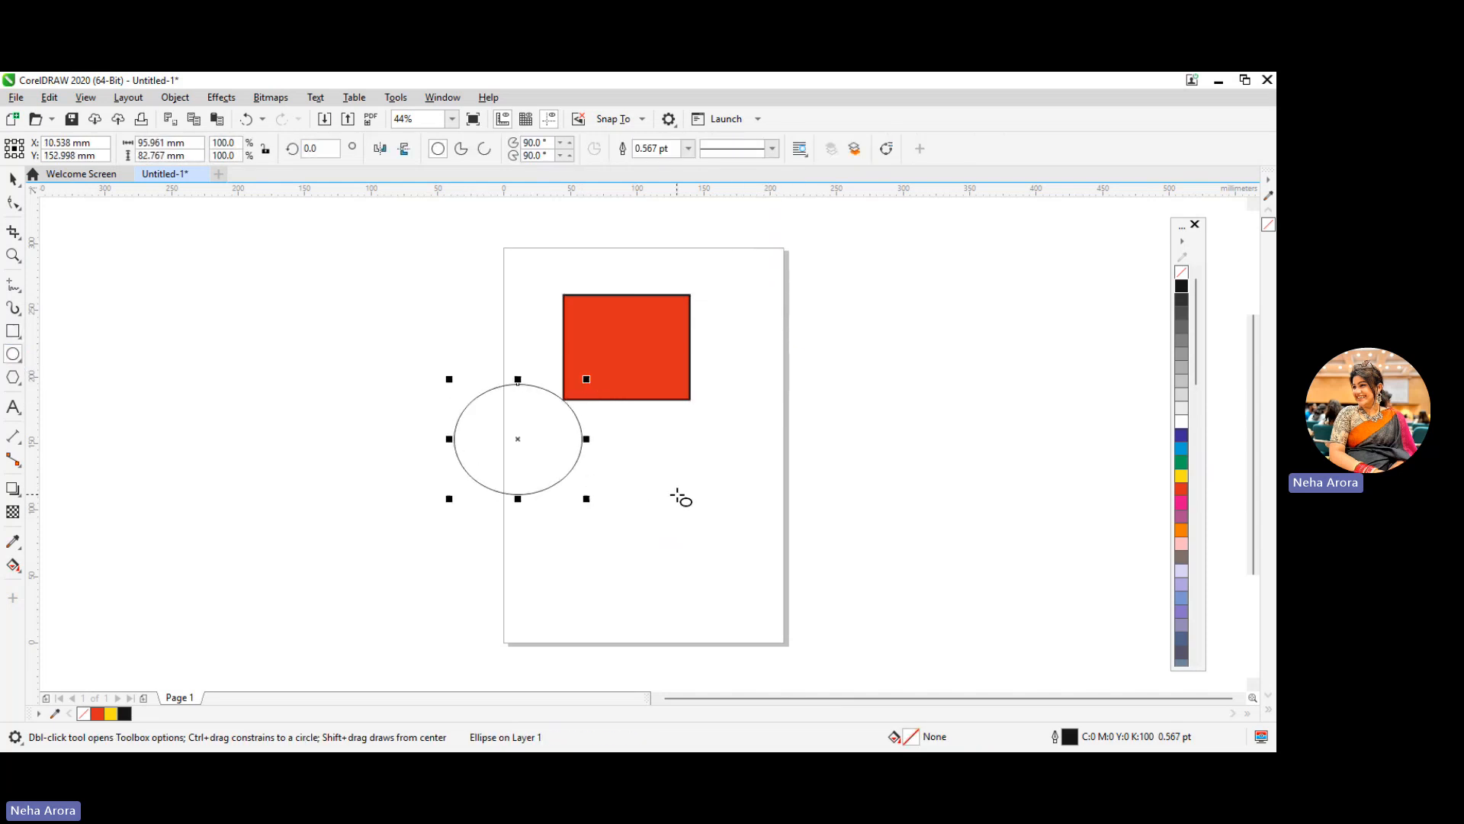
Step: Fill the ellipse with green and give it an 80% black outline 4 pt wide
click(1181, 463)
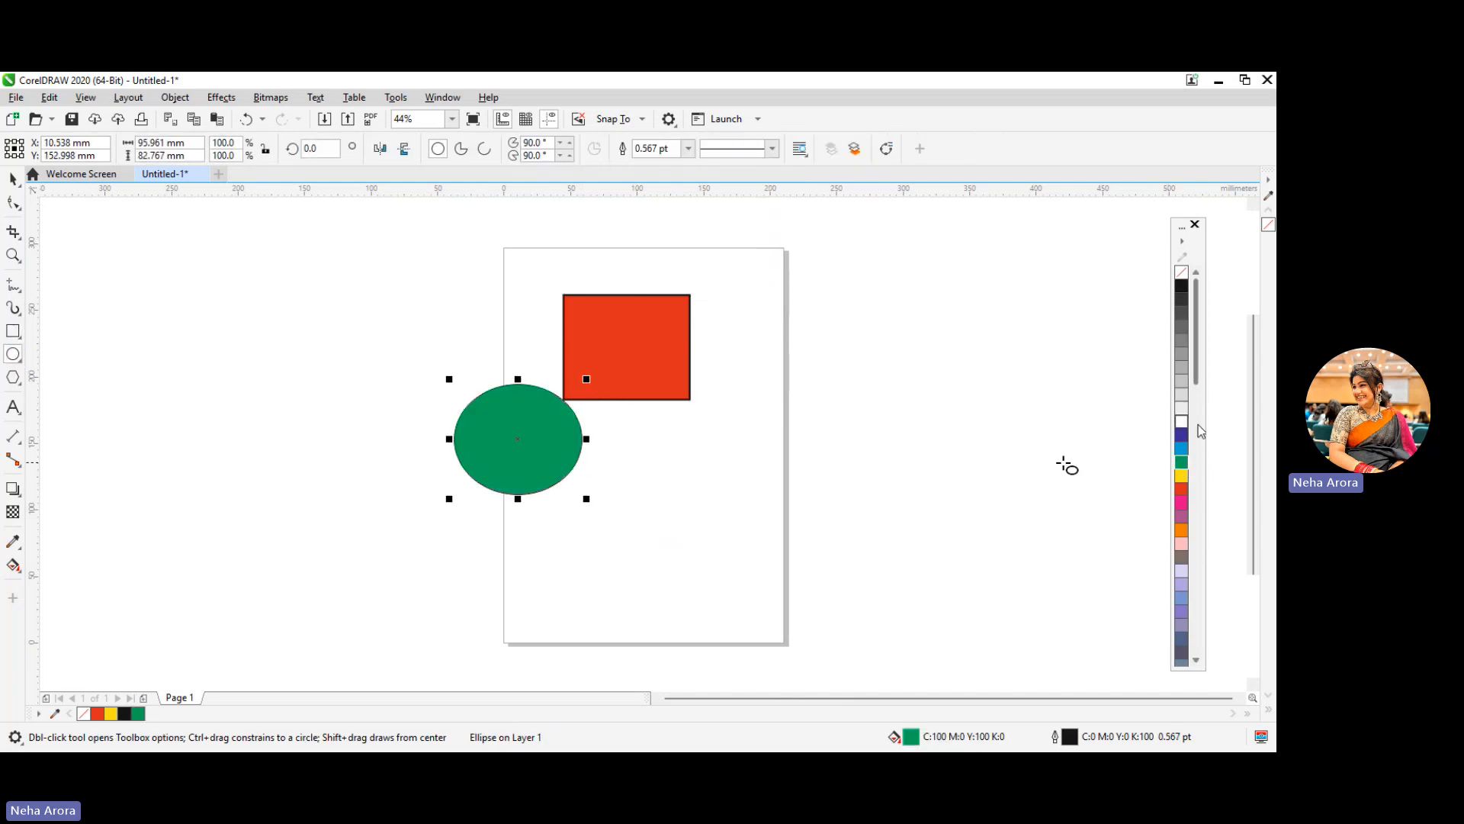
right_click(1182, 314)
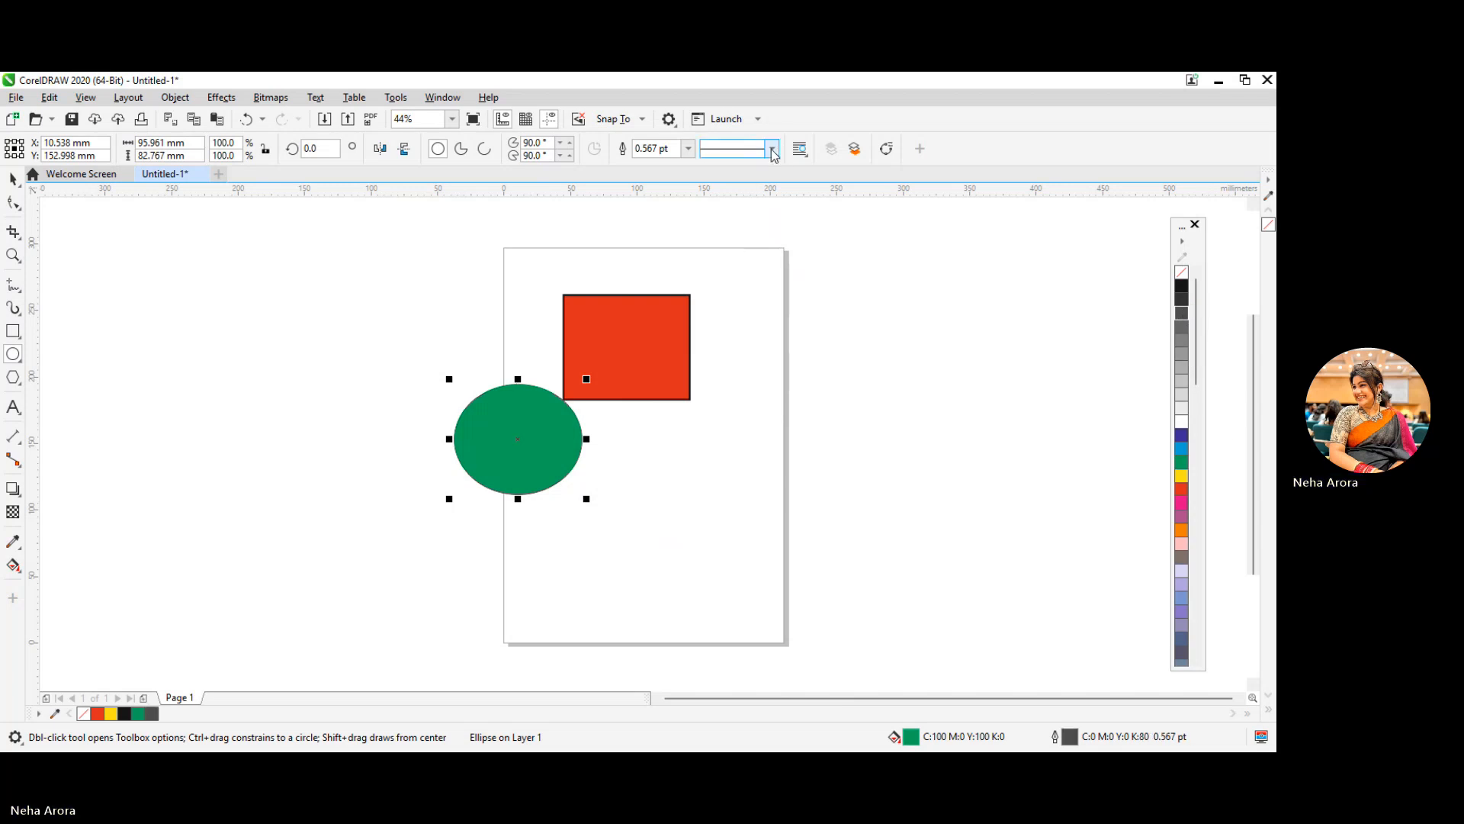
click(688, 148)
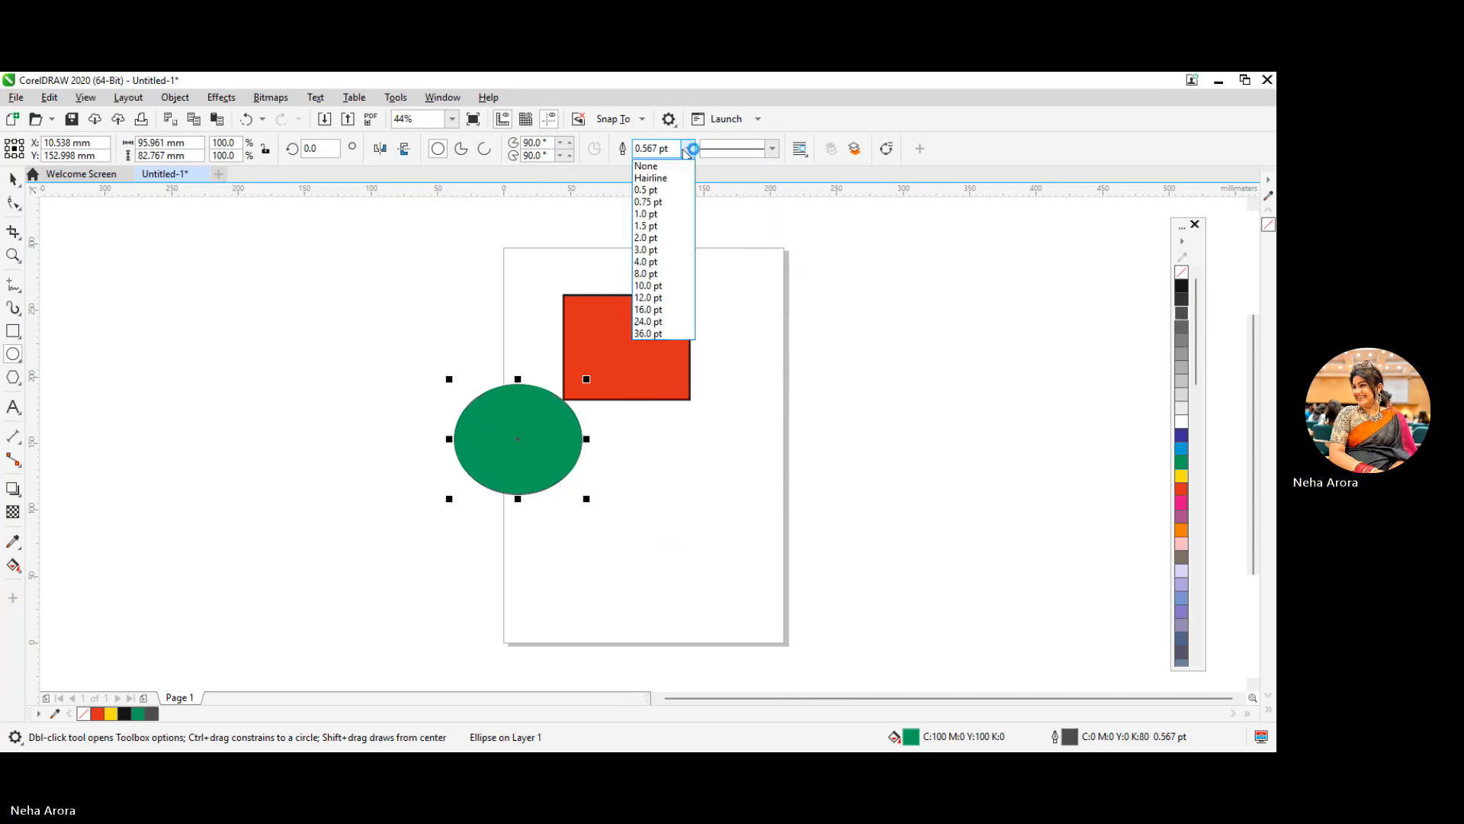
click(647, 262)
drag(533, 441, 532, 441)
key(Delete)
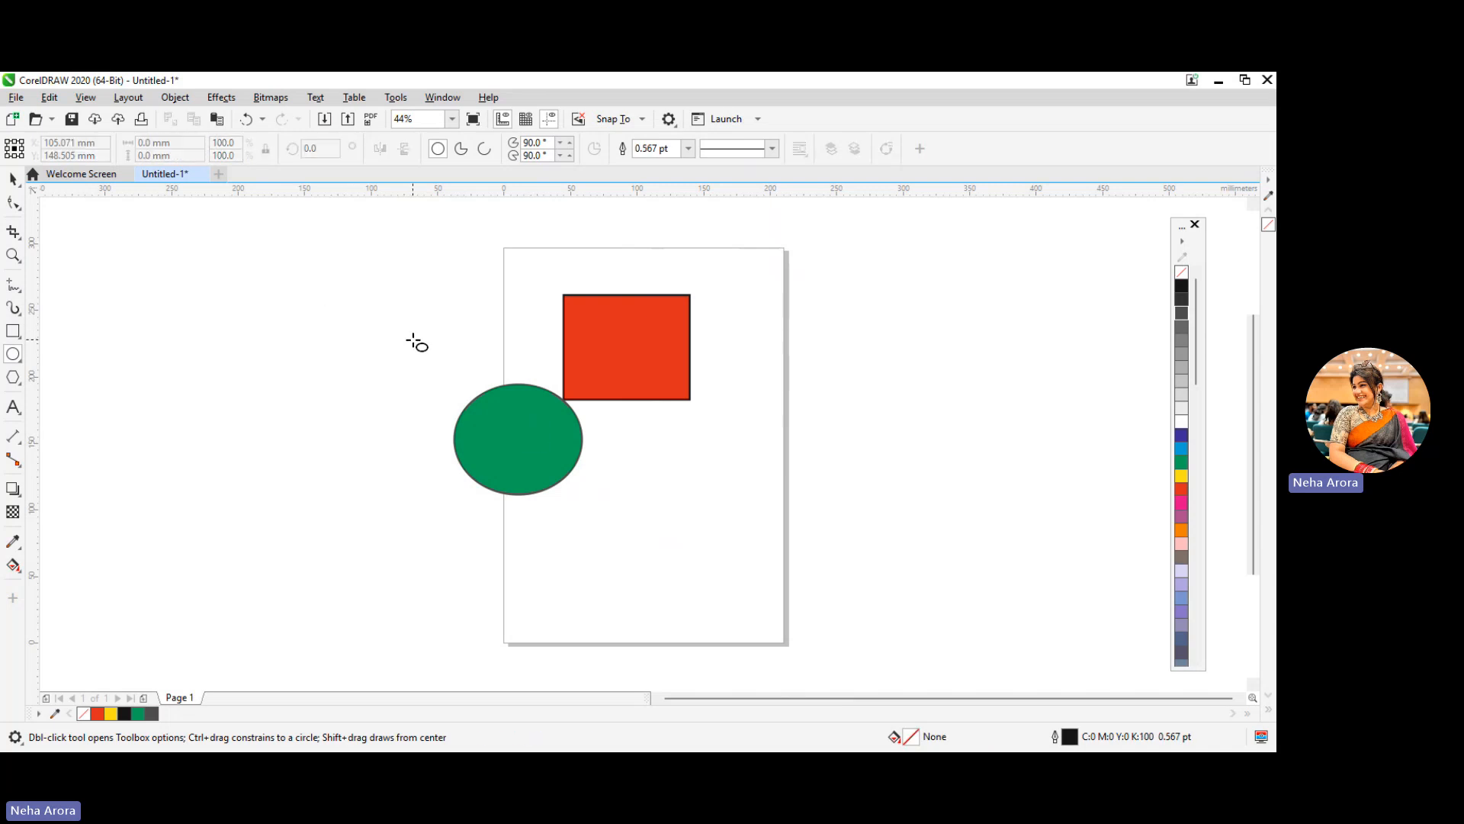
Step: Move the green ellipse onto the page over the rectangle's lower-left corner and rotate it to about 301°
click(13, 180)
drag(498, 473, 557, 435)
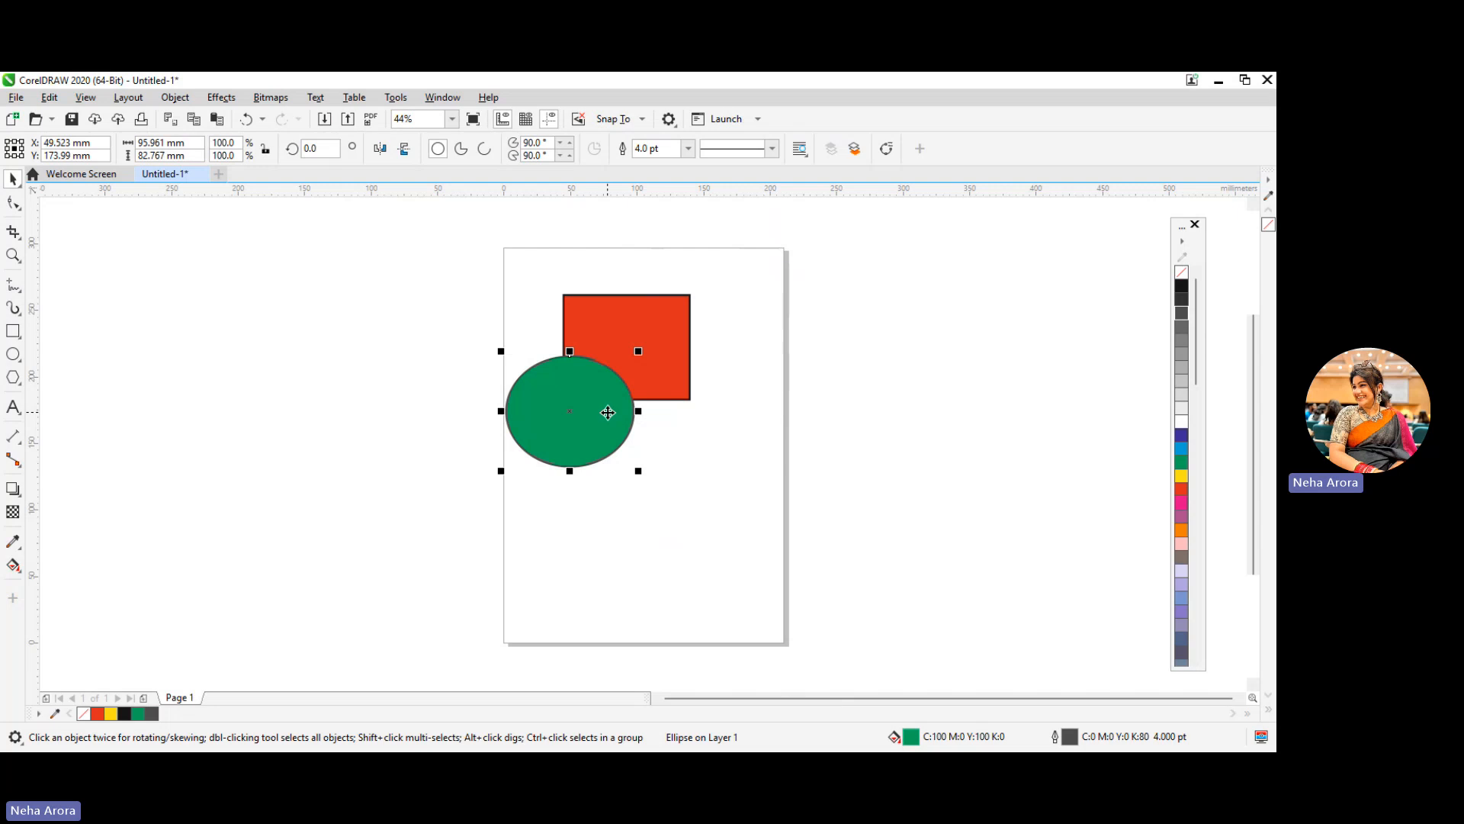
click(569, 428)
click(581, 396)
click(586, 404)
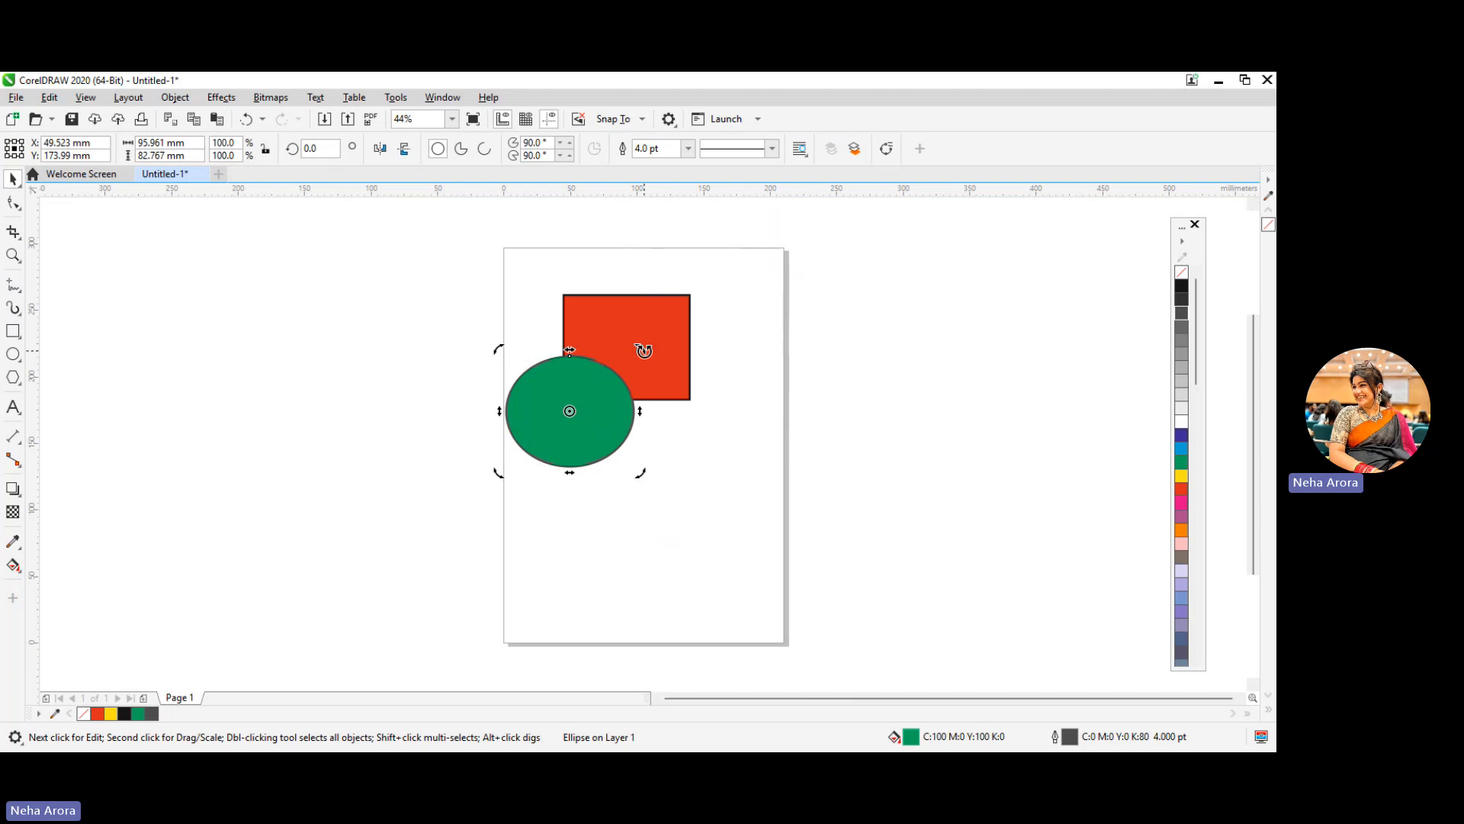
drag(644, 351, 659, 441)
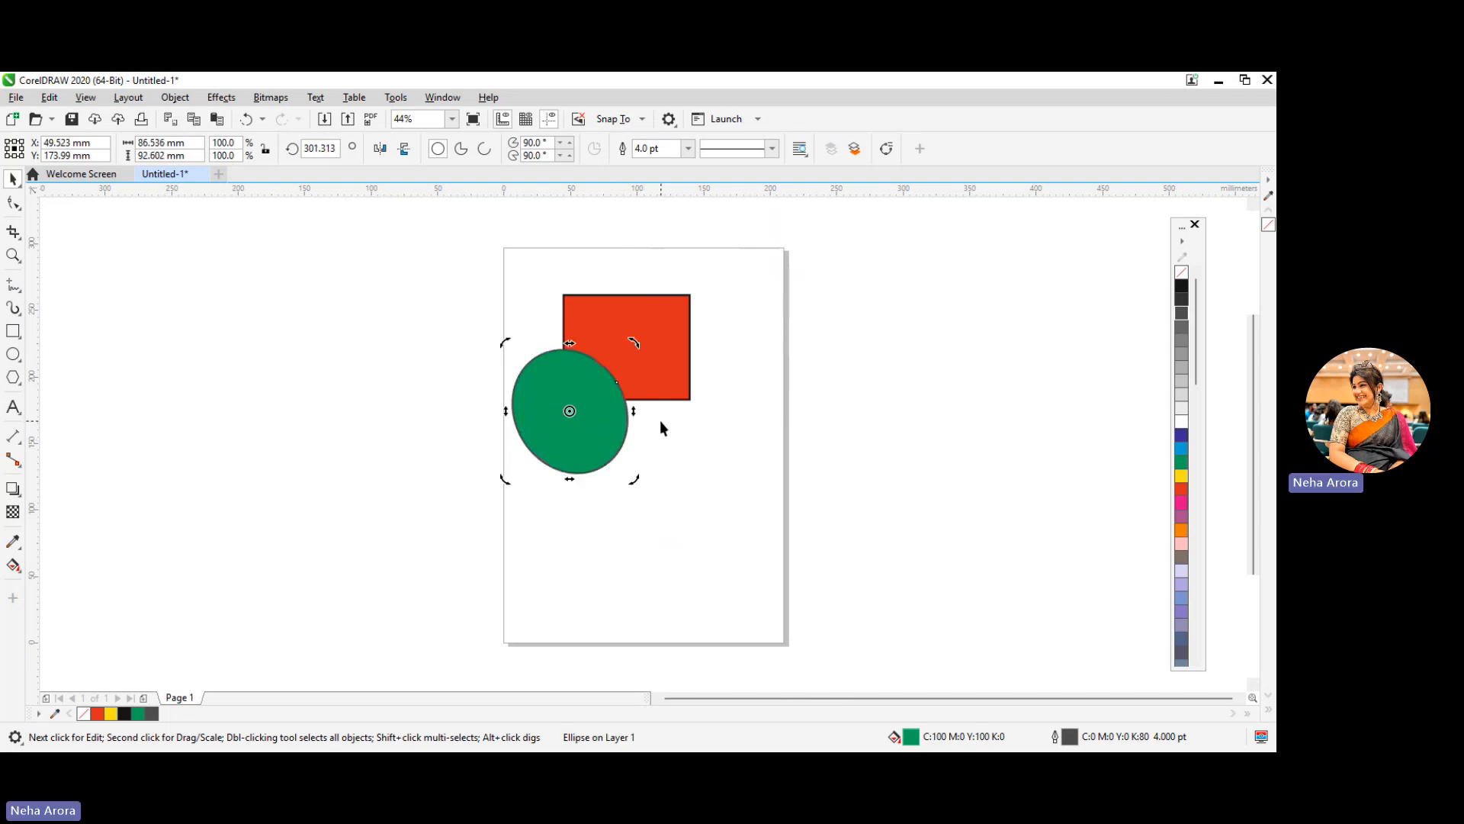
right_click(610, 396)
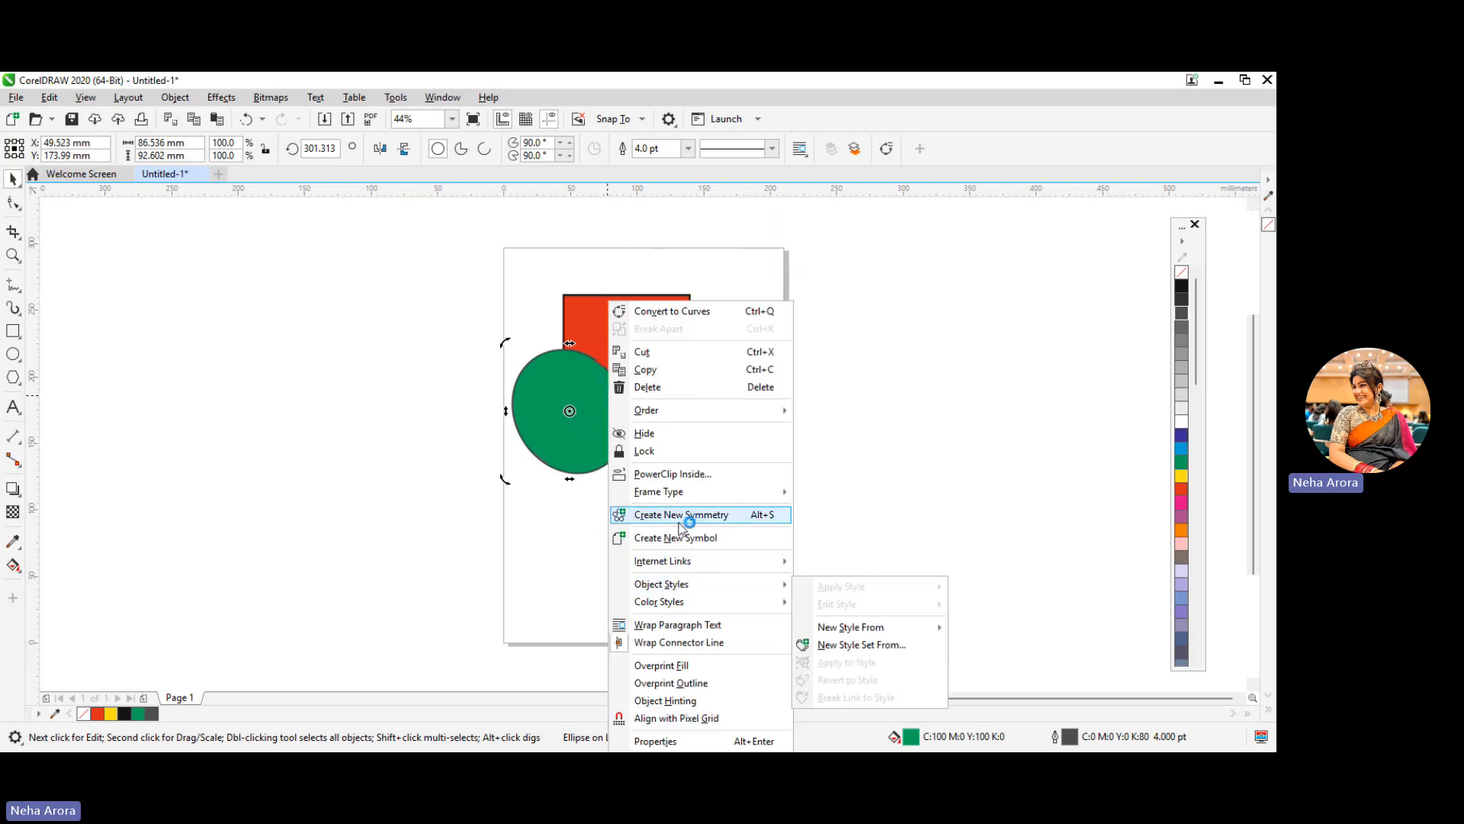
mouse_move(706, 585)
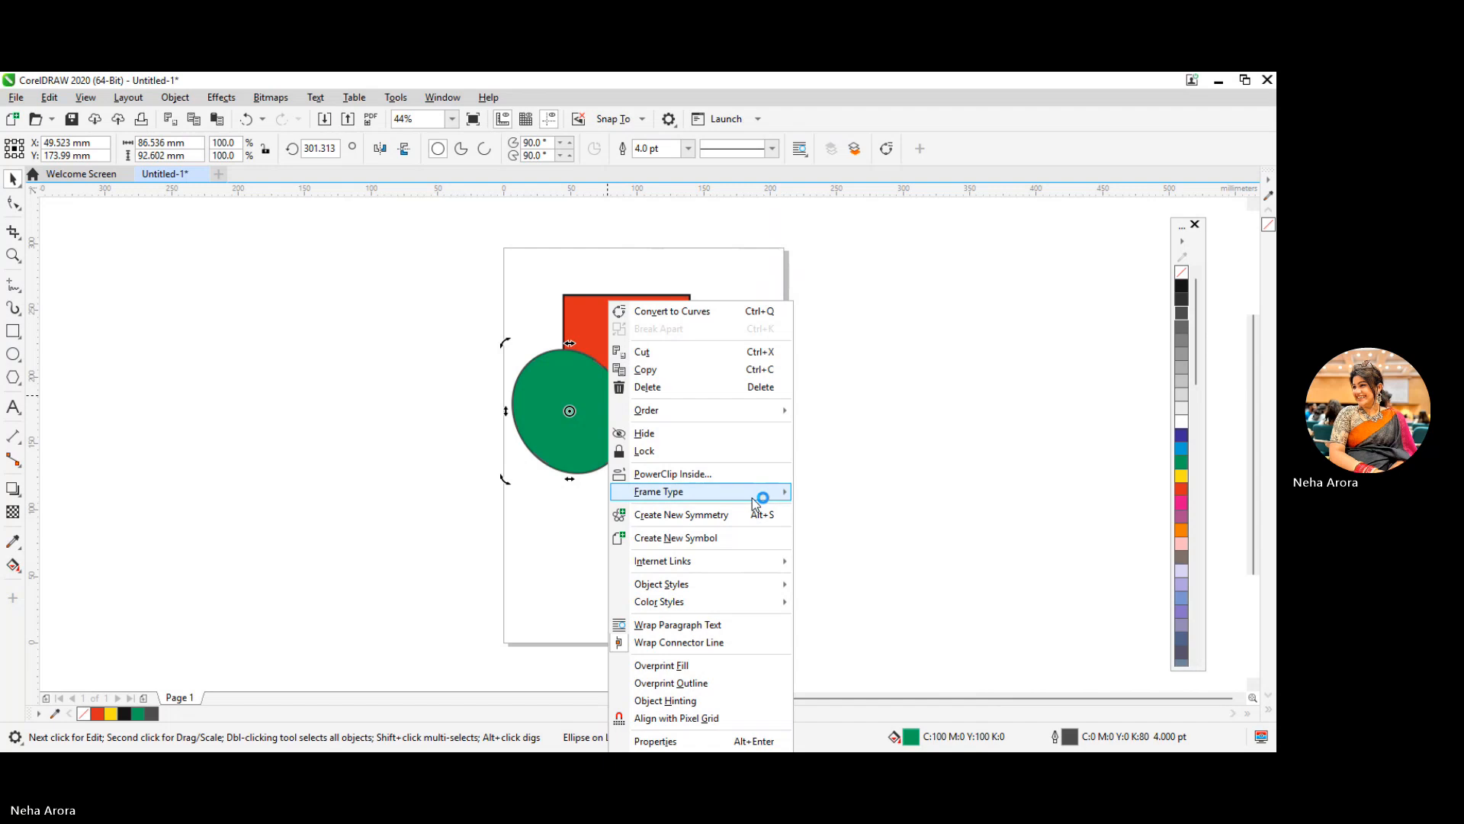
click(885, 429)
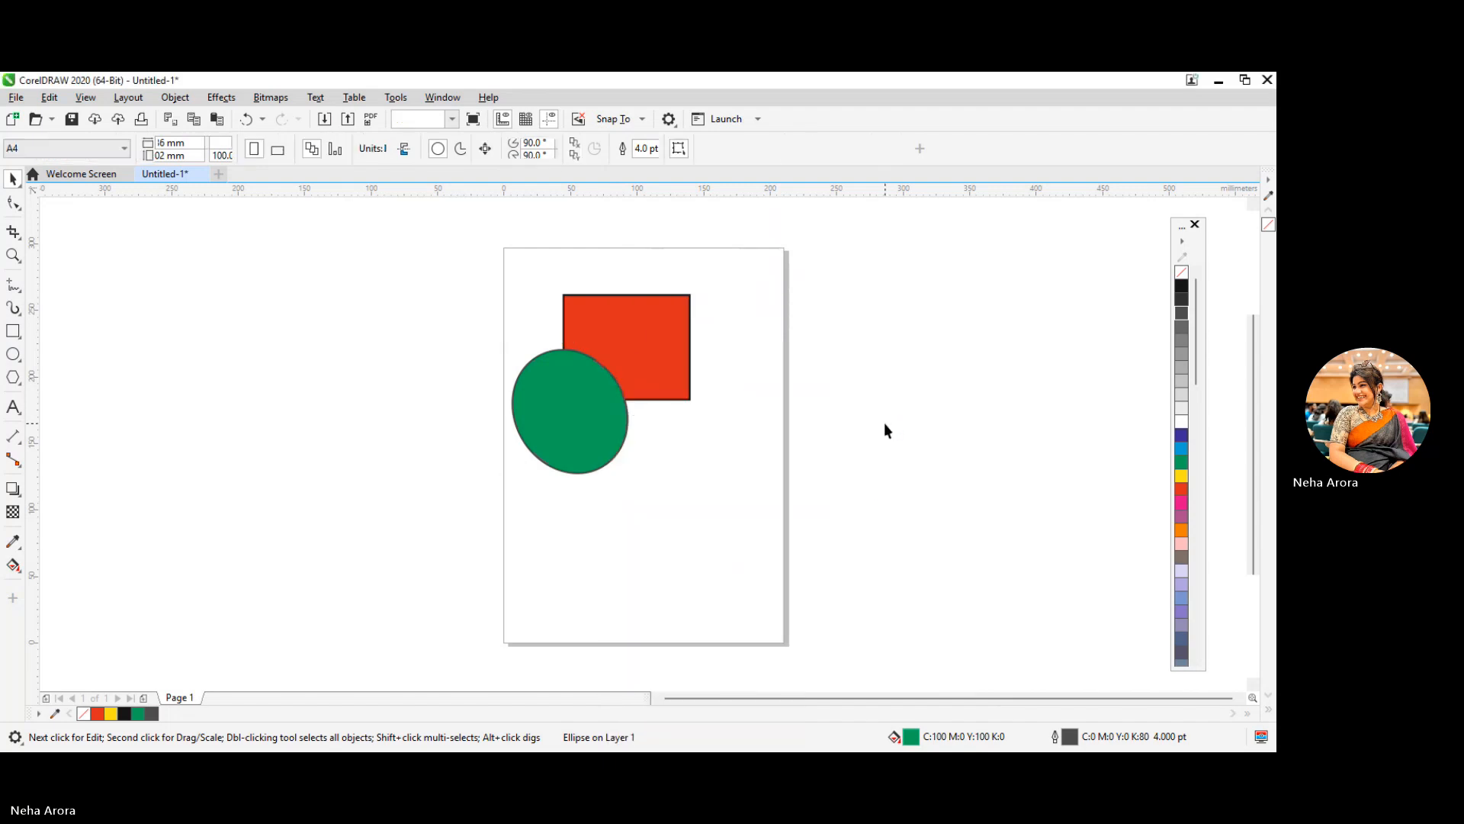
right_click(624, 345)
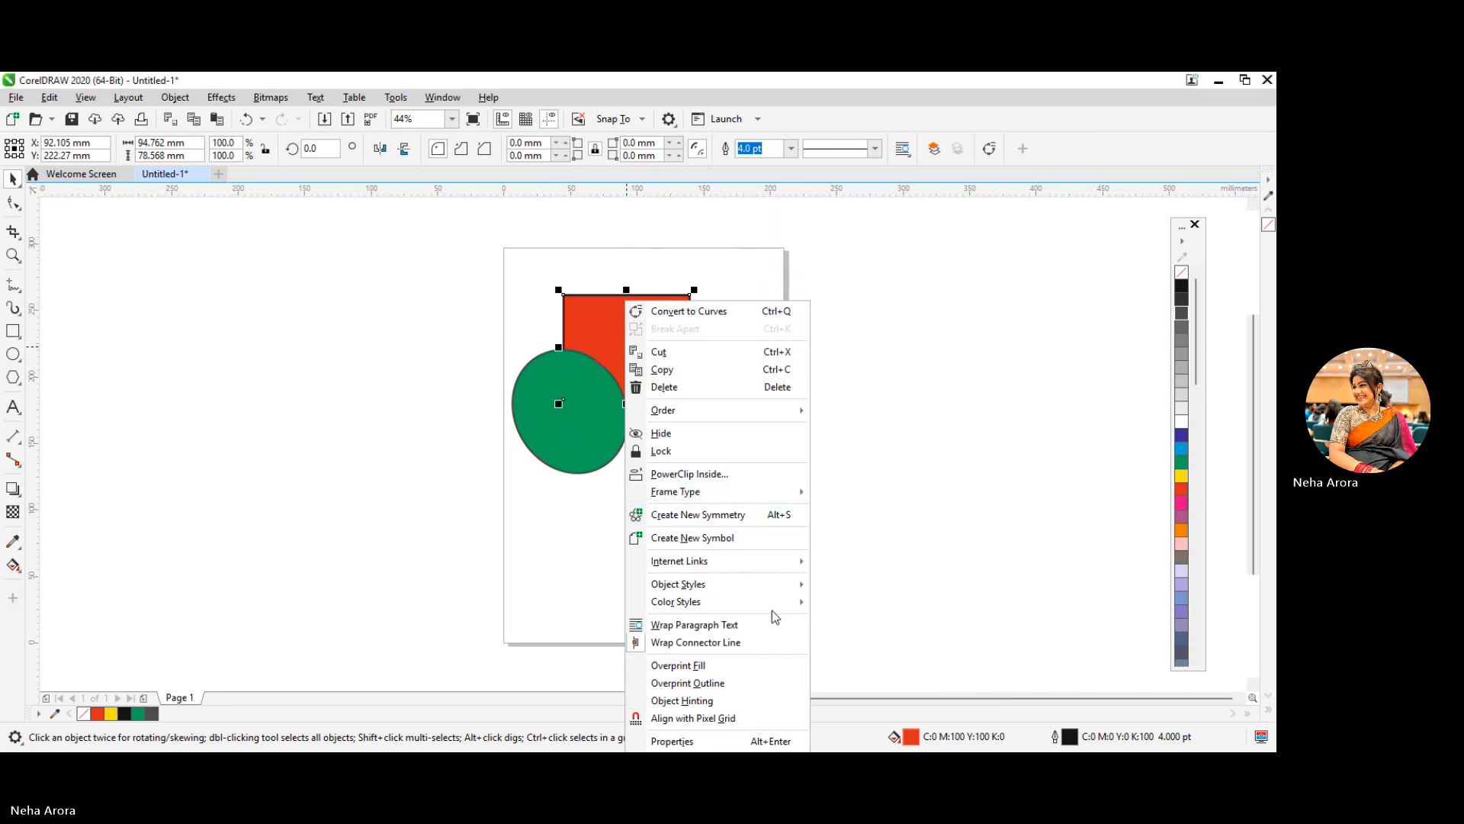
mouse_move(778, 594)
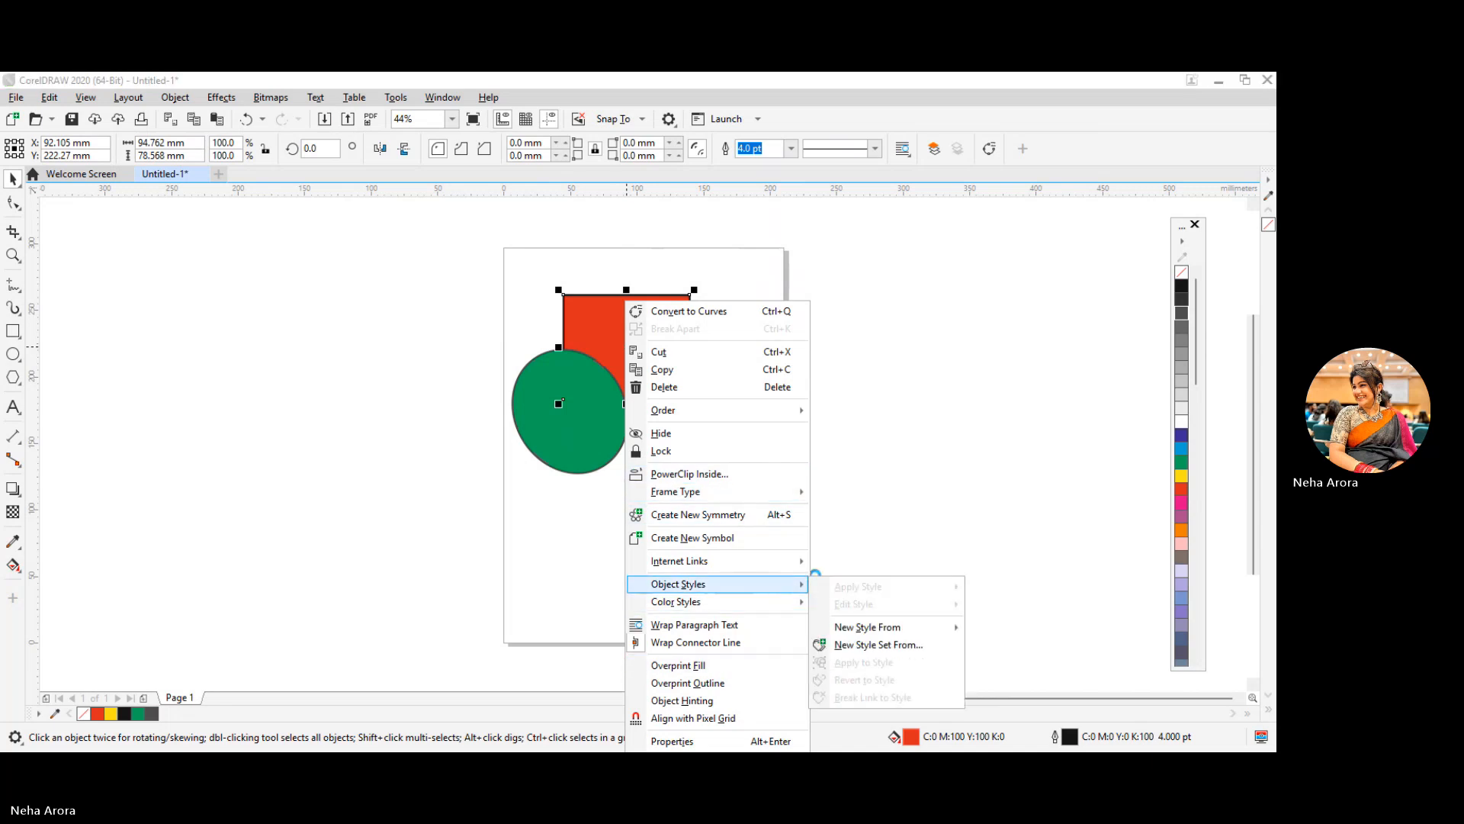
click(872, 523)
click(585, 428)
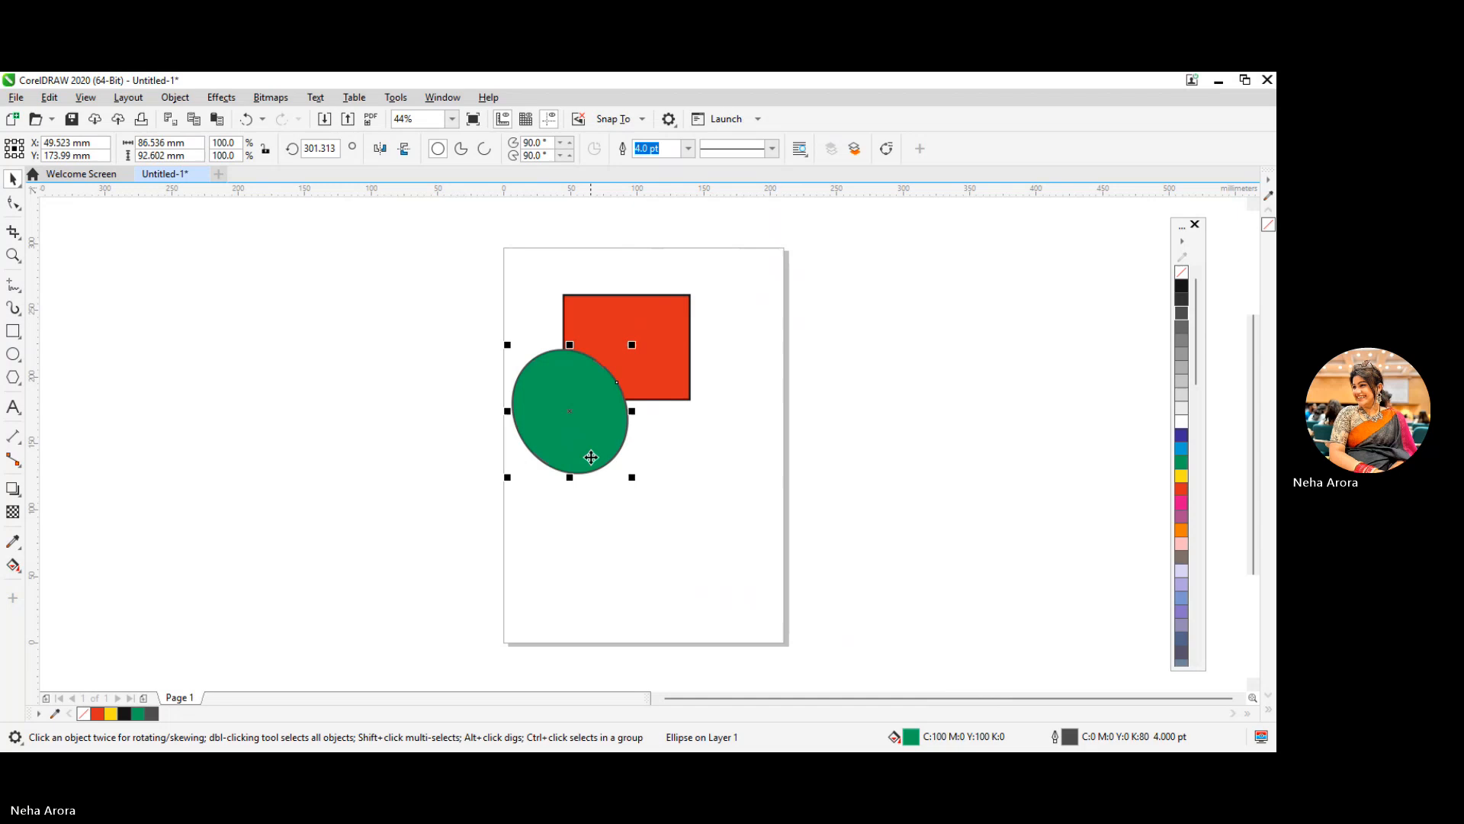
Step: Move the green ellipse with the Pick tool over the red rectangle's upper-right corner
click(255, 479)
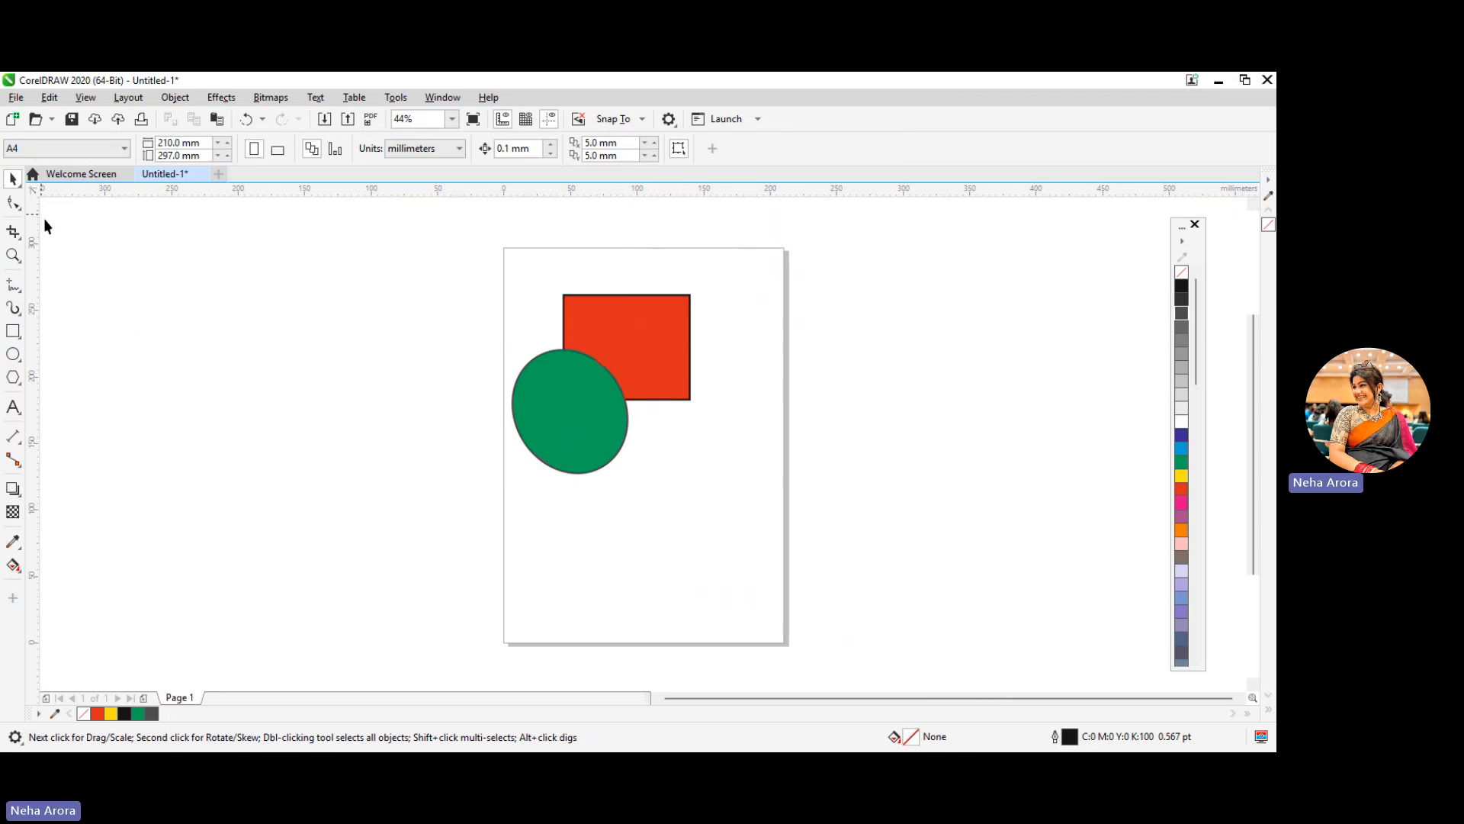
click(20, 186)
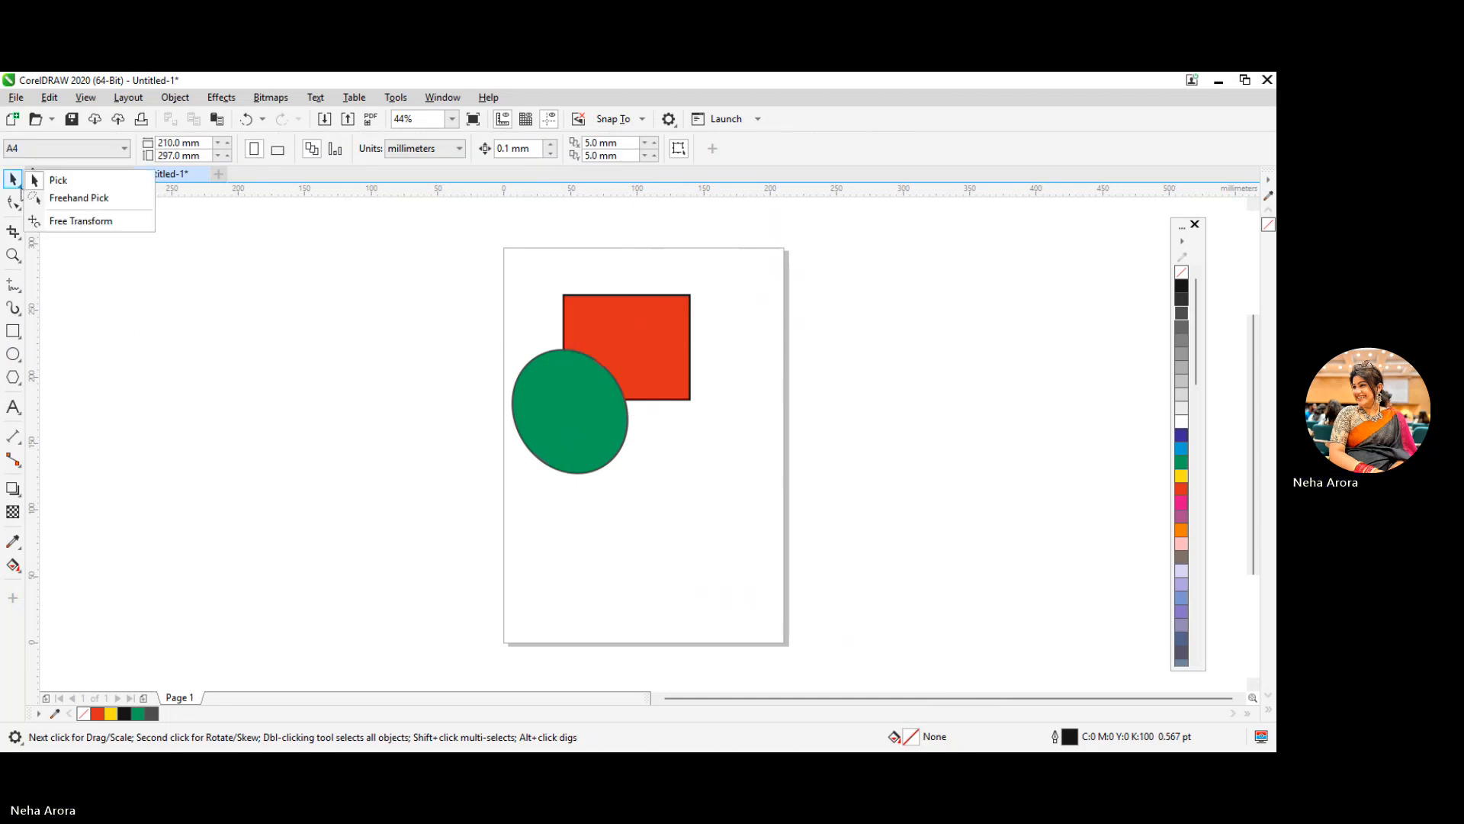
click(76, 182)
click(587, 433)
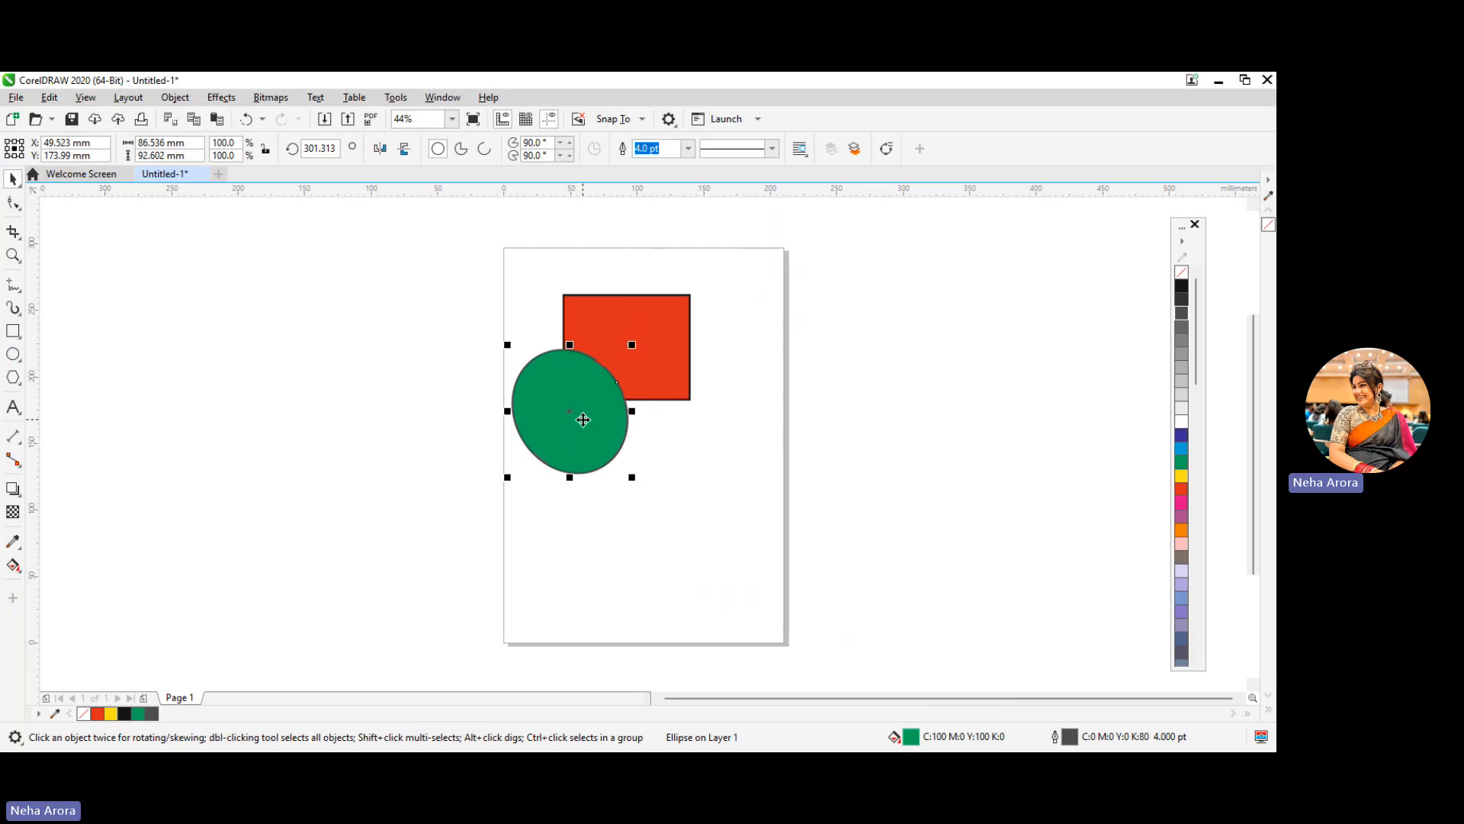
drag(583, 420, 705, 319)
Step: Move the green ellipse with the Freehand Pick tool back over the rectangle's lower-left corner, centred at about X 43, Y 169 mm
click(52, 209)
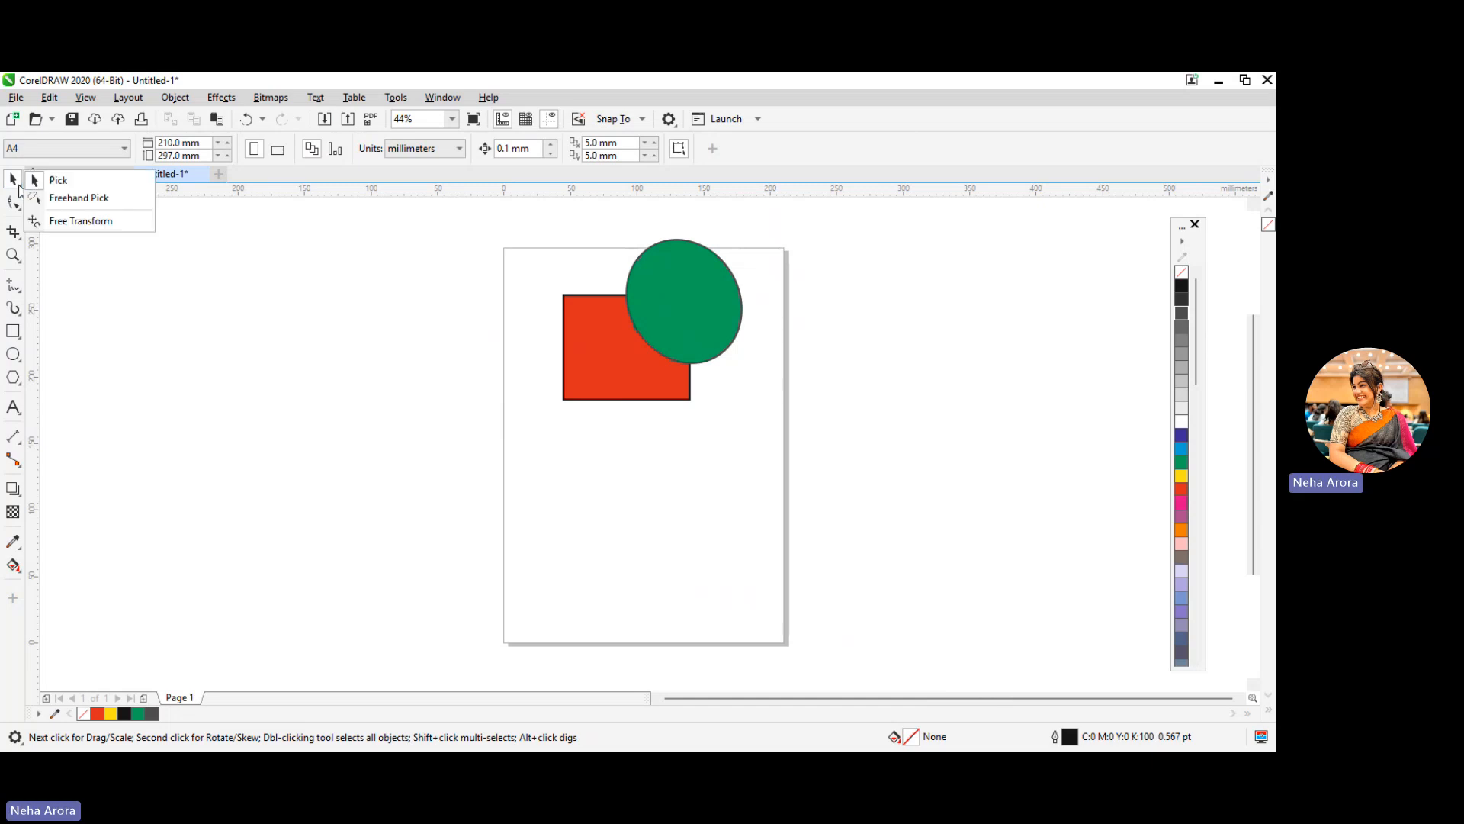
click(96, 199)
click(674, 308)
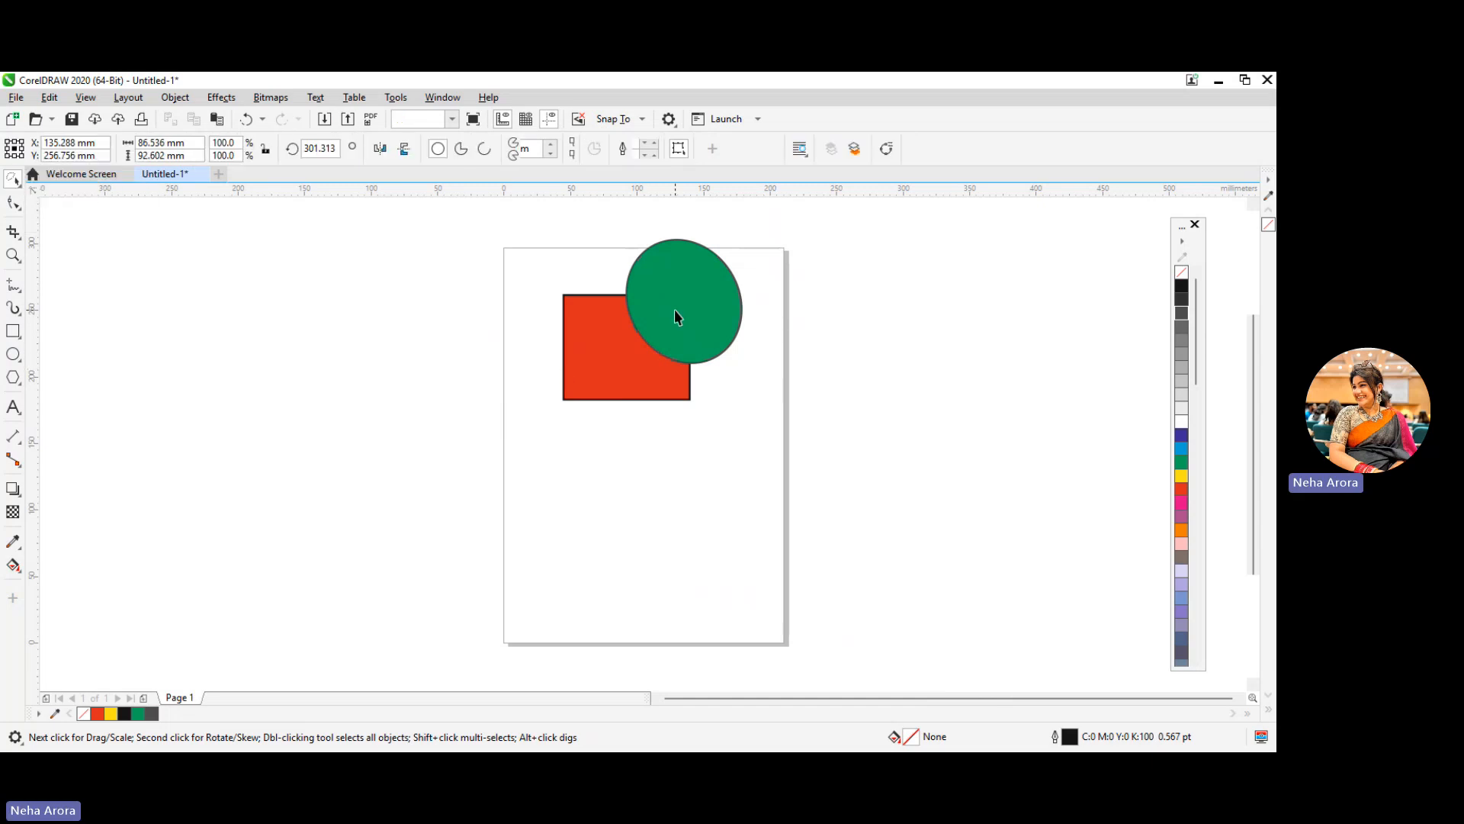
drag(670, 299, 547, 421)
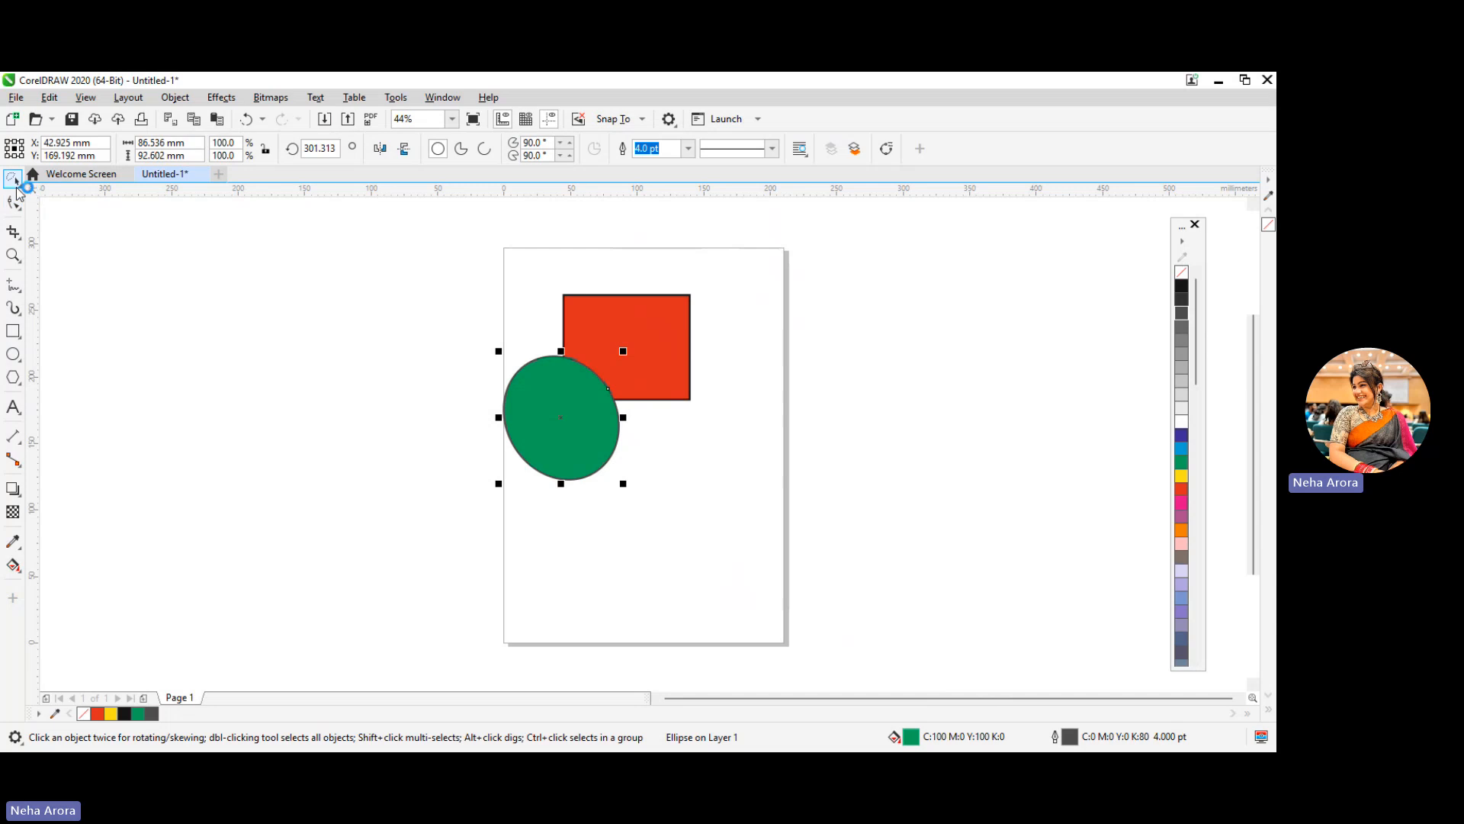
Step: Scale the green ellipse to about 95 by 100 mm and the red rectangle to about 98 by 77 mm with the Free Transform tool
click(18, 186)
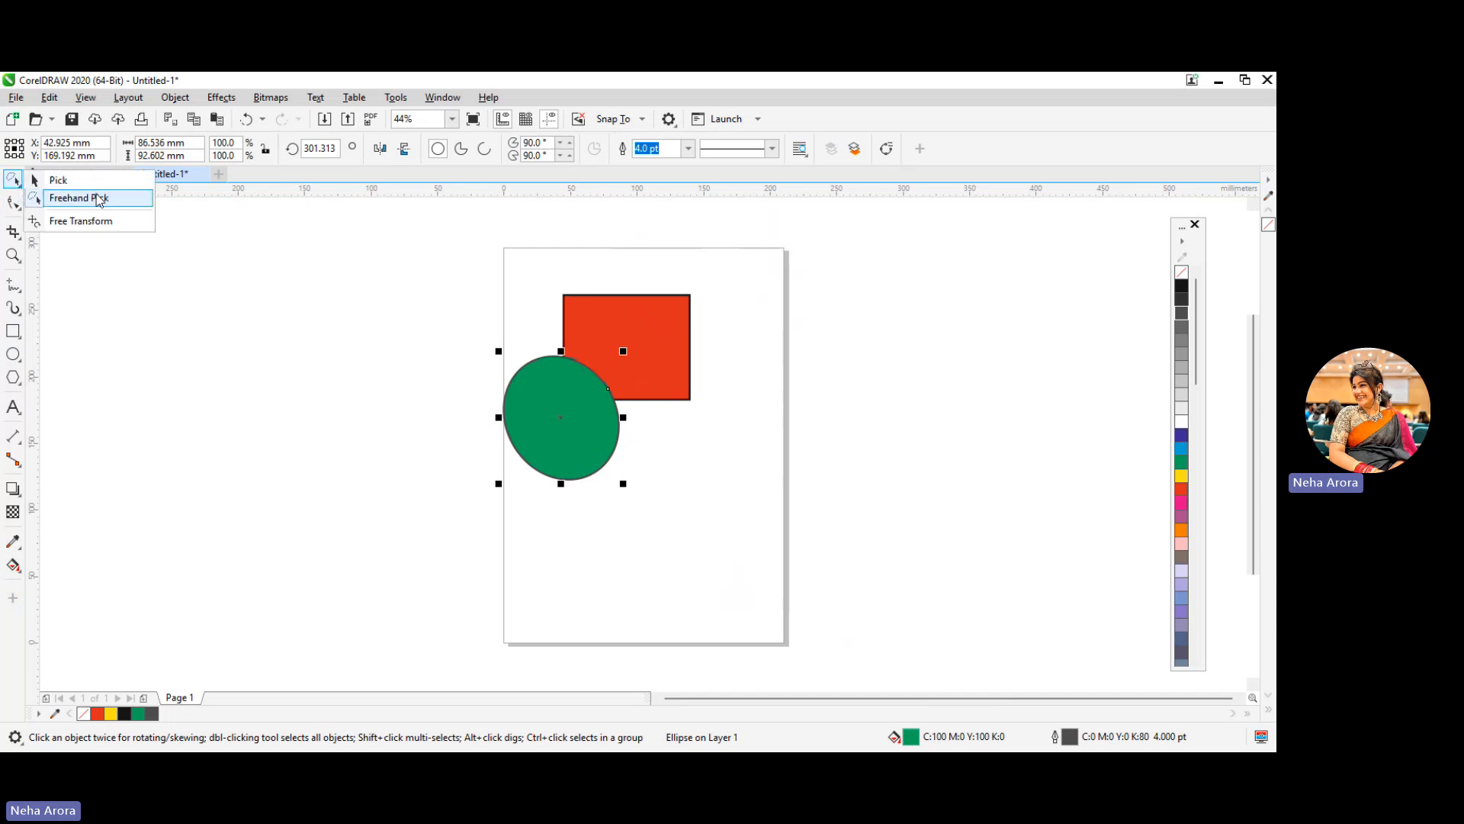
click(16, 212)
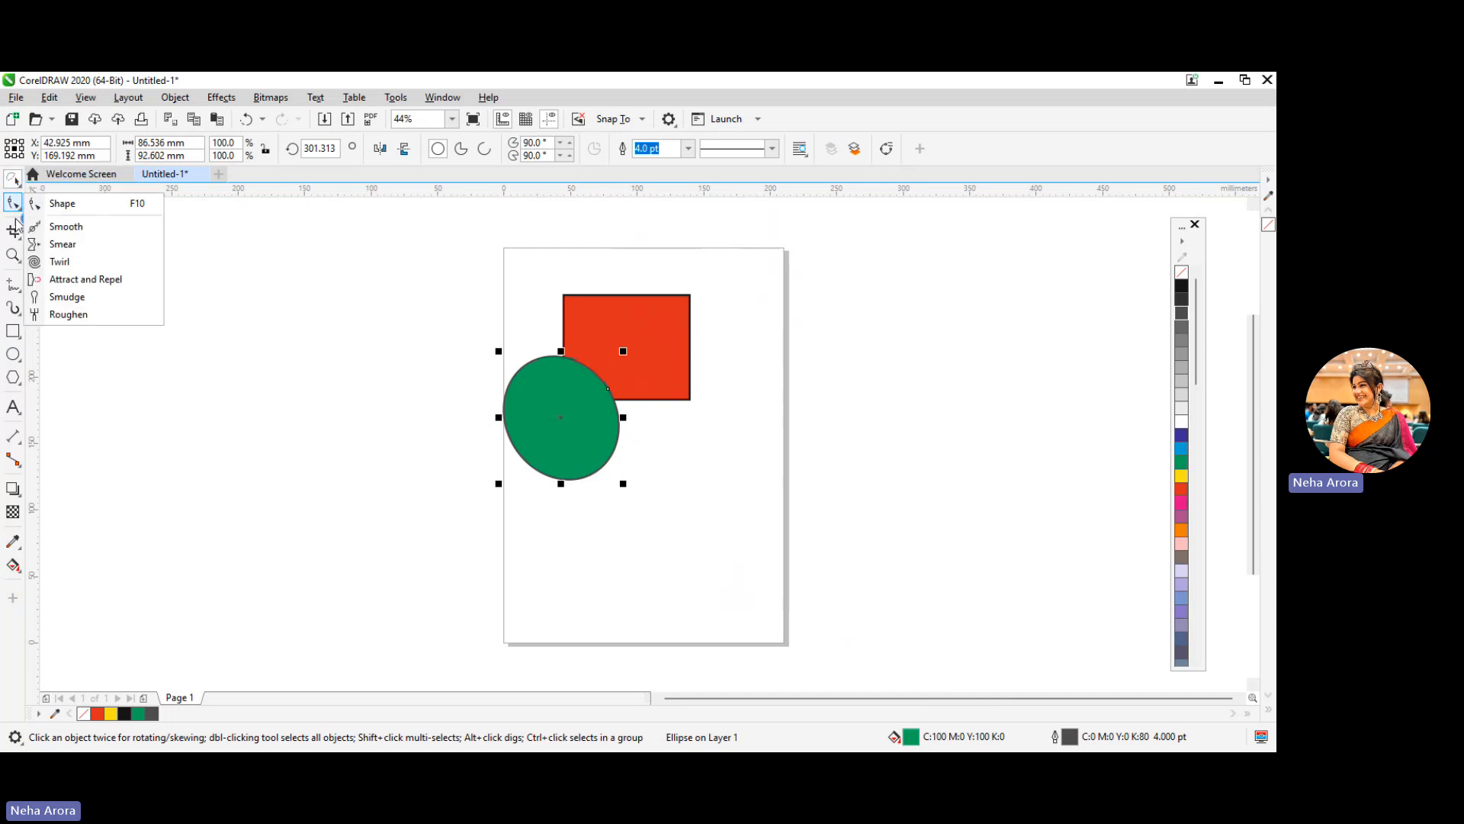
click(14, 180)
click(67, 221)
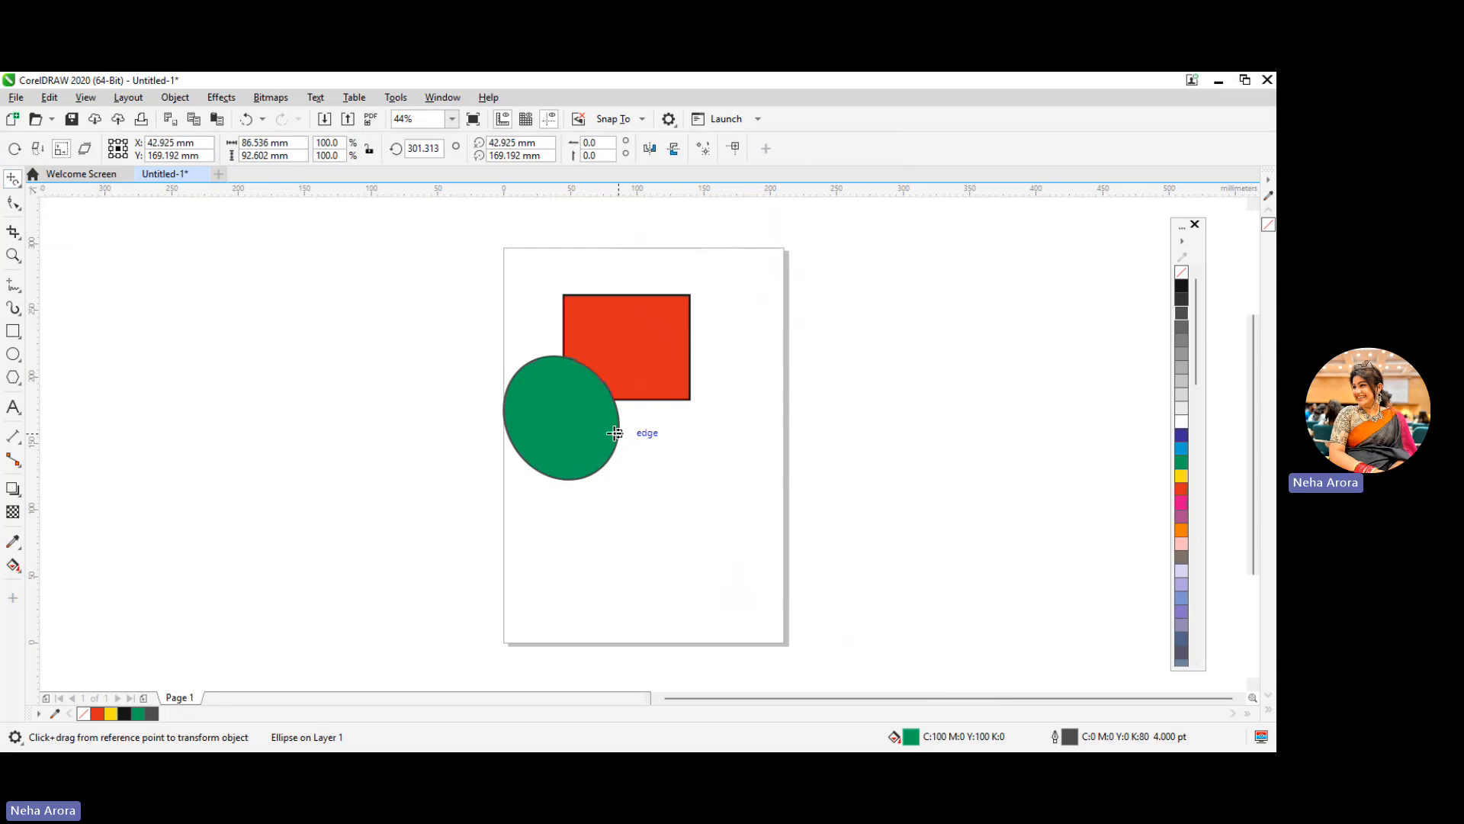
drag(562, 436, 578, 392)
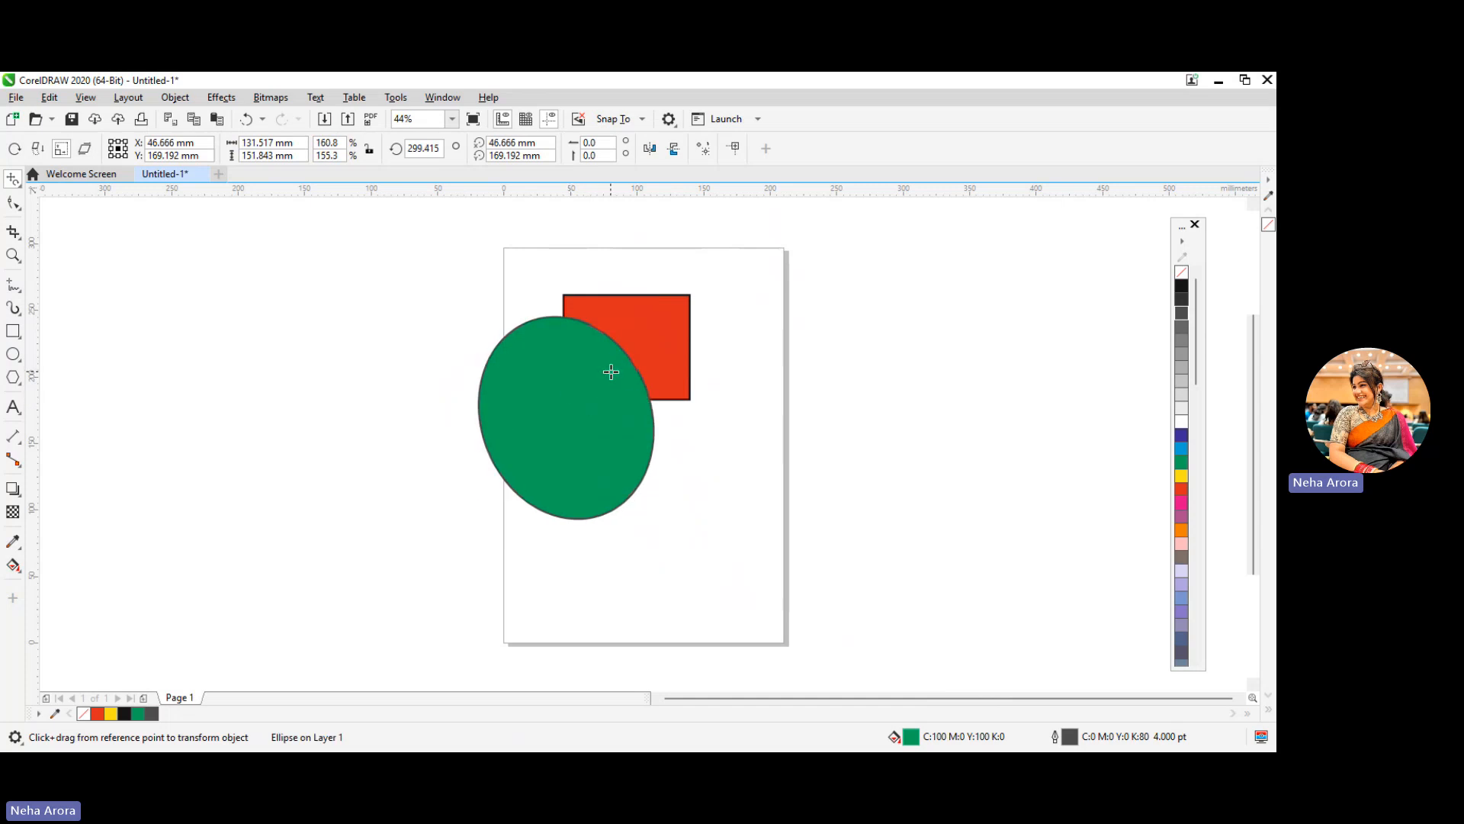
mouse_move(586, 342)
mouse_down()
mouse_move(588, 405)
mouse_move(588, 354)
mouse_move(583, 381)
mouse_move(574, 350)
mouse_up()
click(656, 336)
mouse_move(659, 306)
mouse_down()
mouse_move(657, 284)
mouse_move(671, 299)
mouse_move(639, 323)
mouse_move(657, 307)
mouse_up()
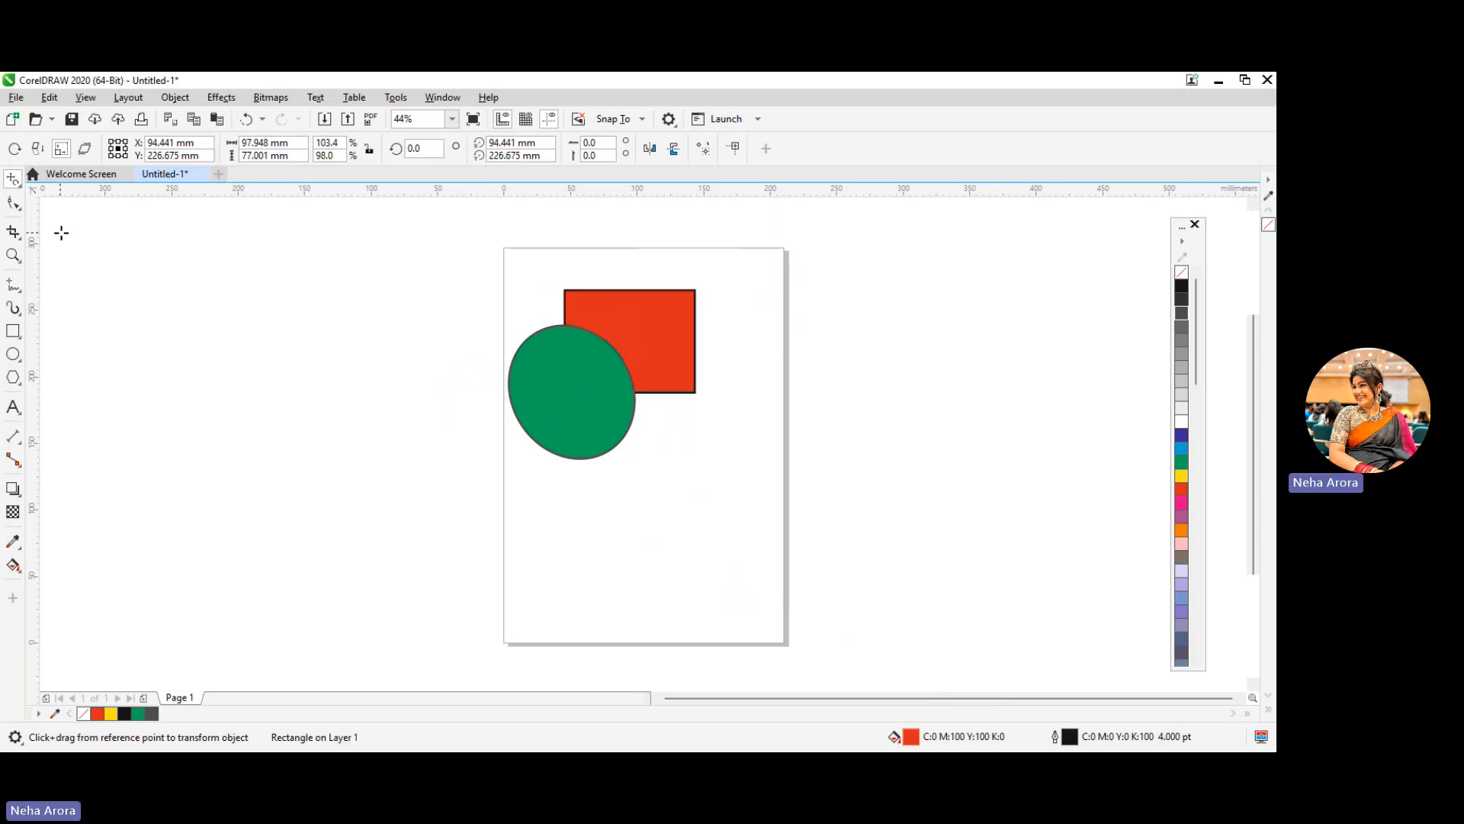
click(18, 207)
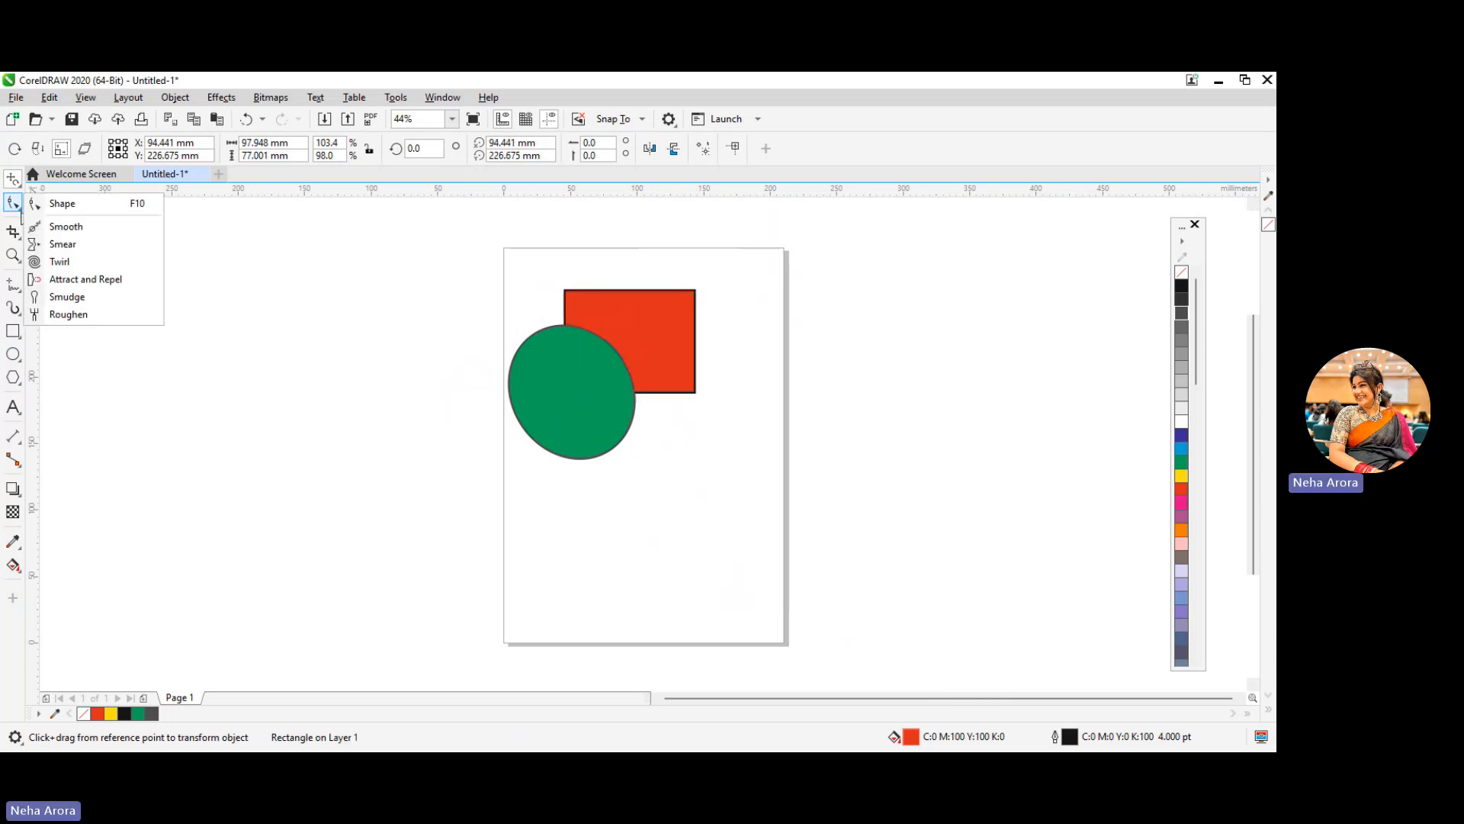
click(91, 204)
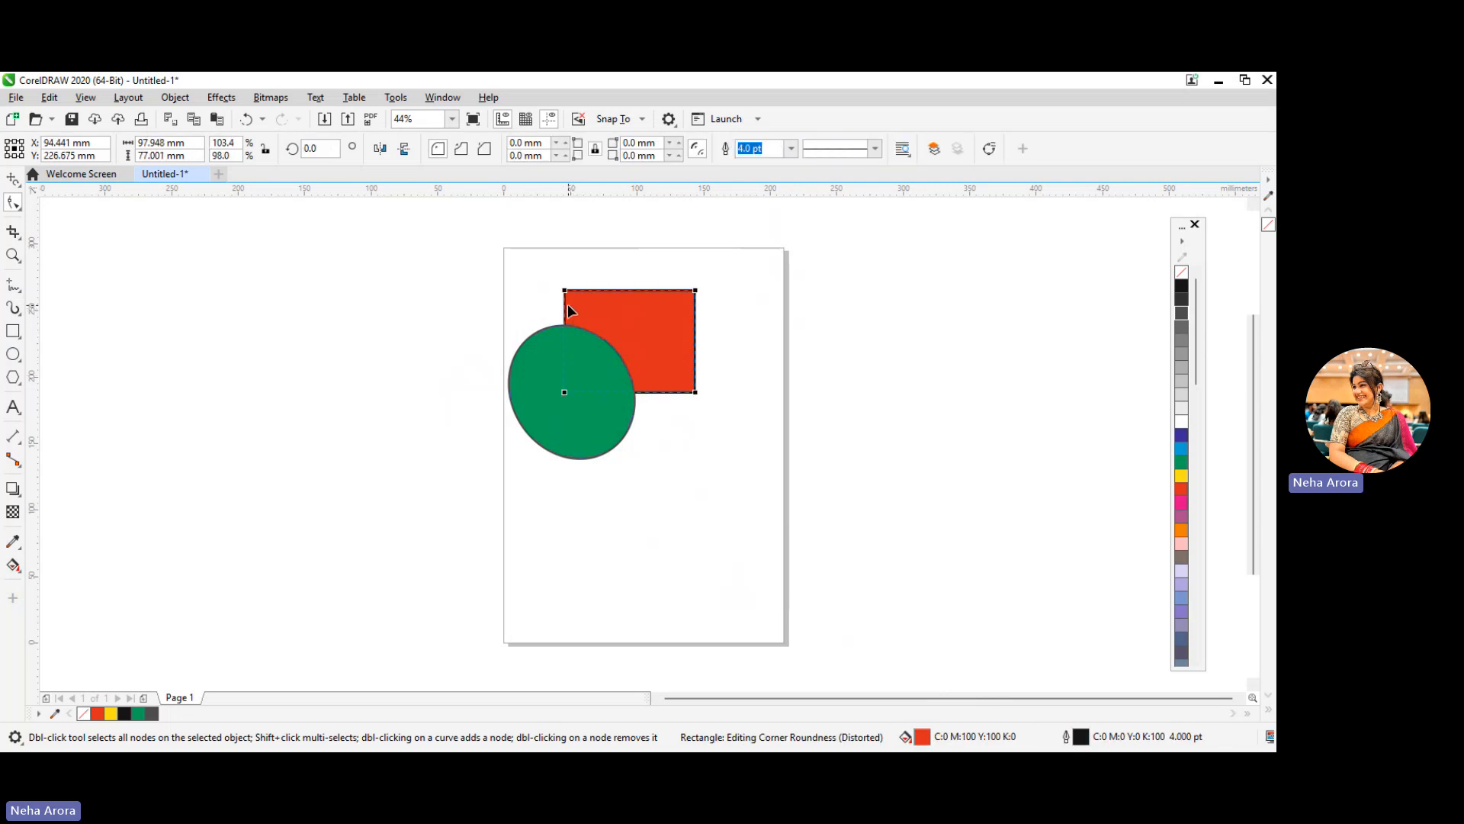
click(9, 181)
drag(549, 382, 349, 421)
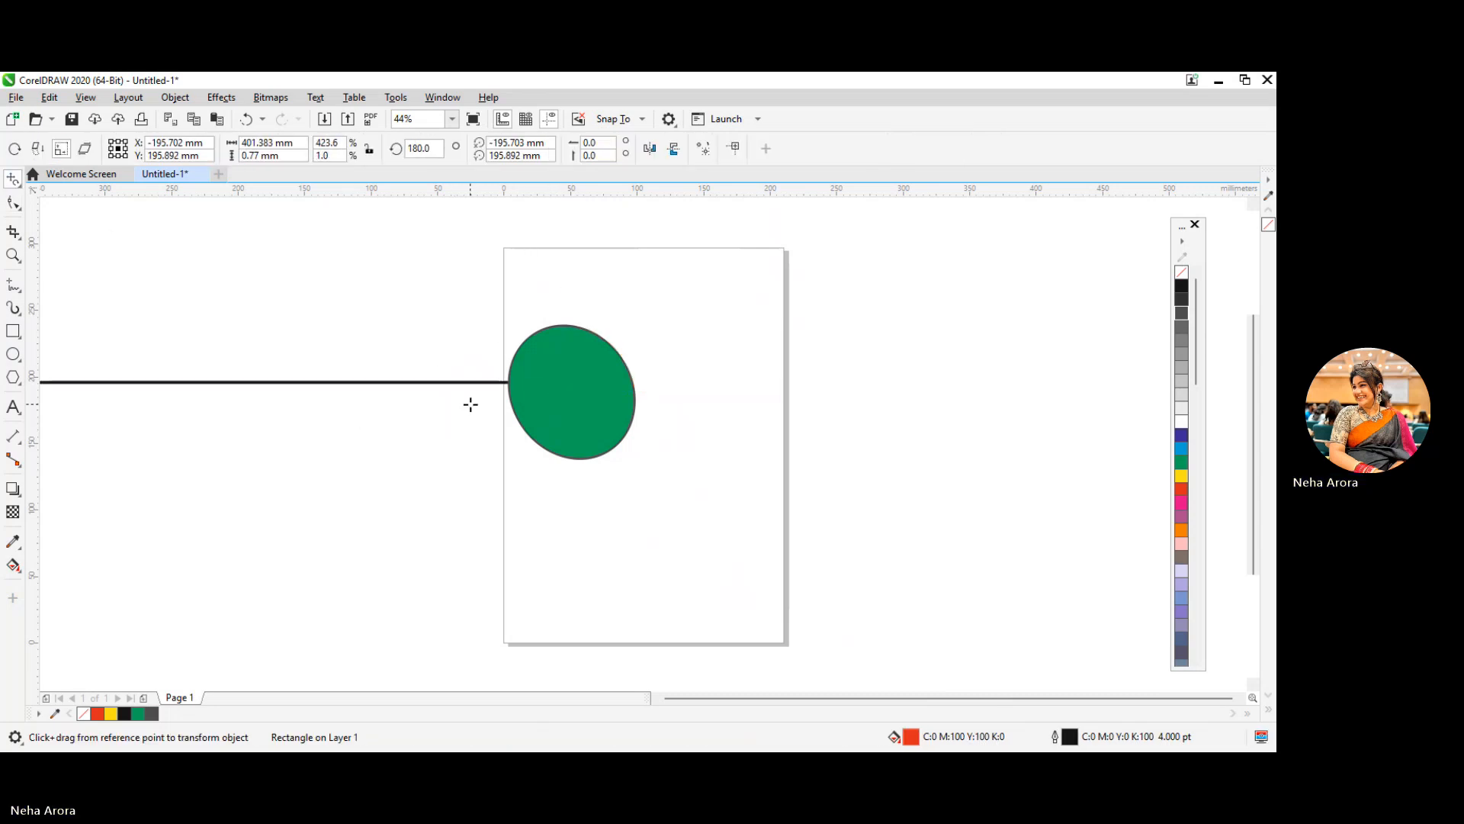
key(ctrl+z)
Step: Move the green ellipse with the Pick tool off the page, to the left of the red rectangle
click(13, 179)
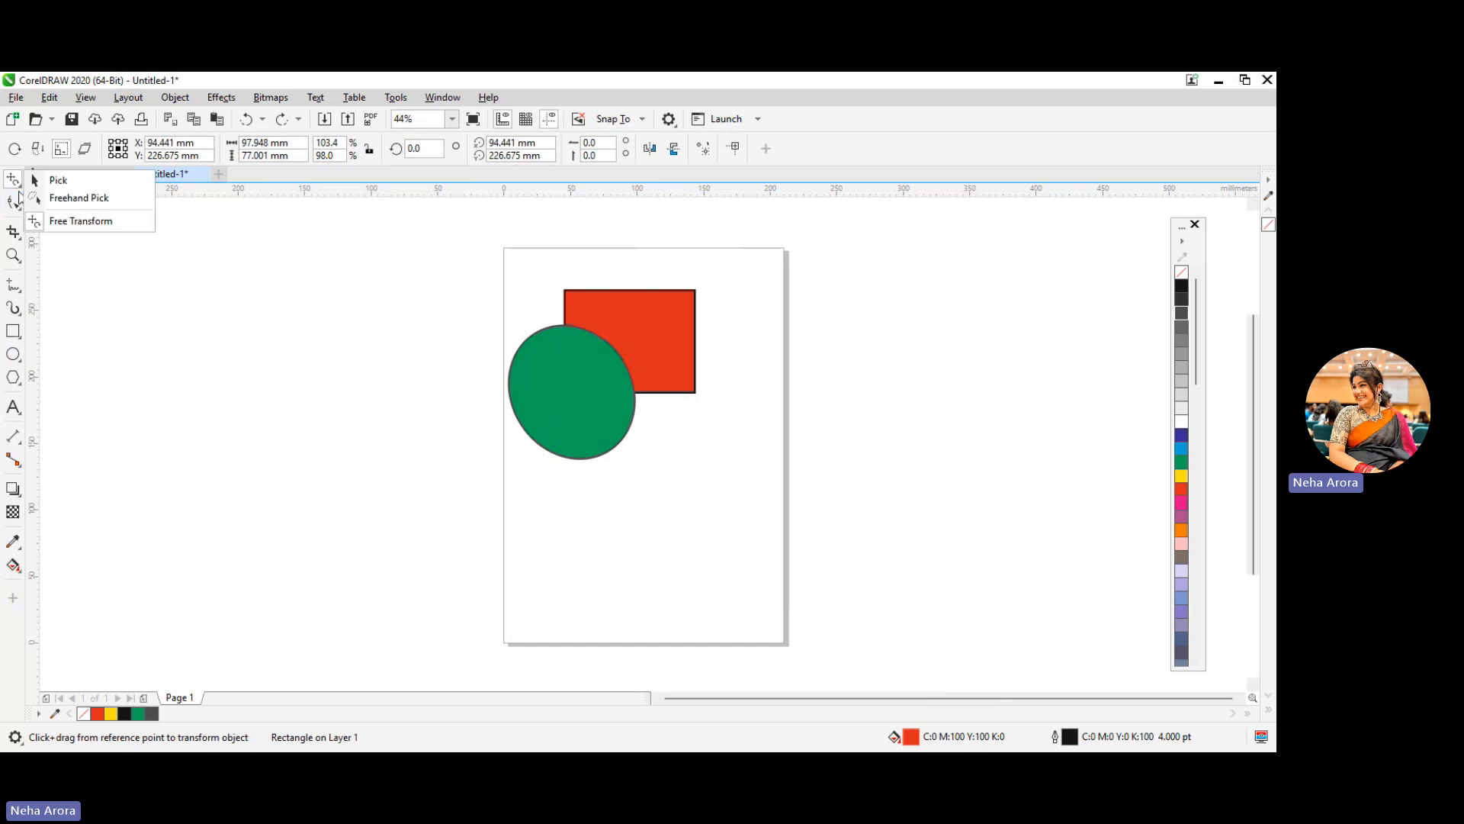
click(76, 181)
click(602, 423)
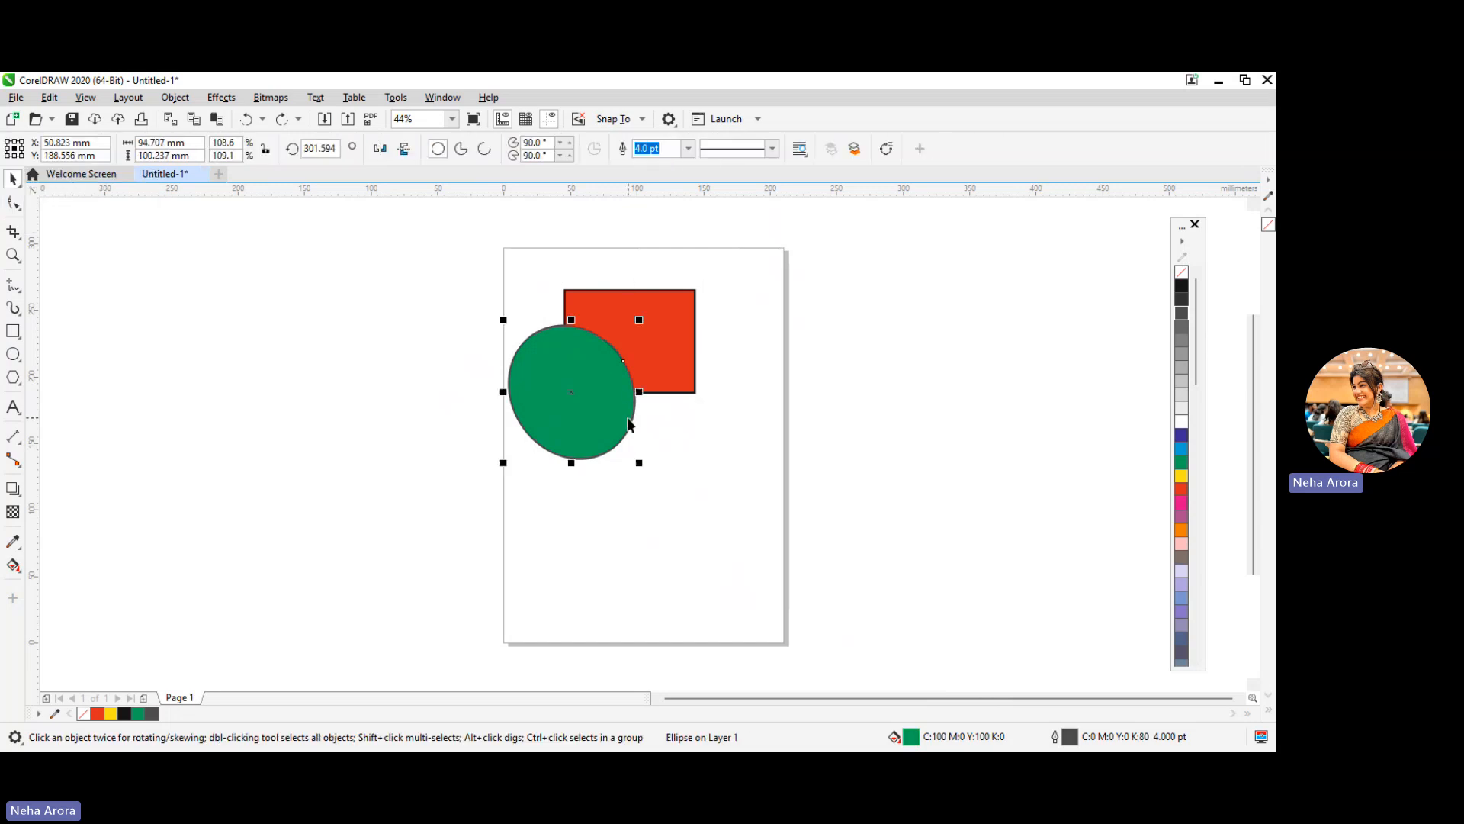
drag(603, 423, 415, 414)
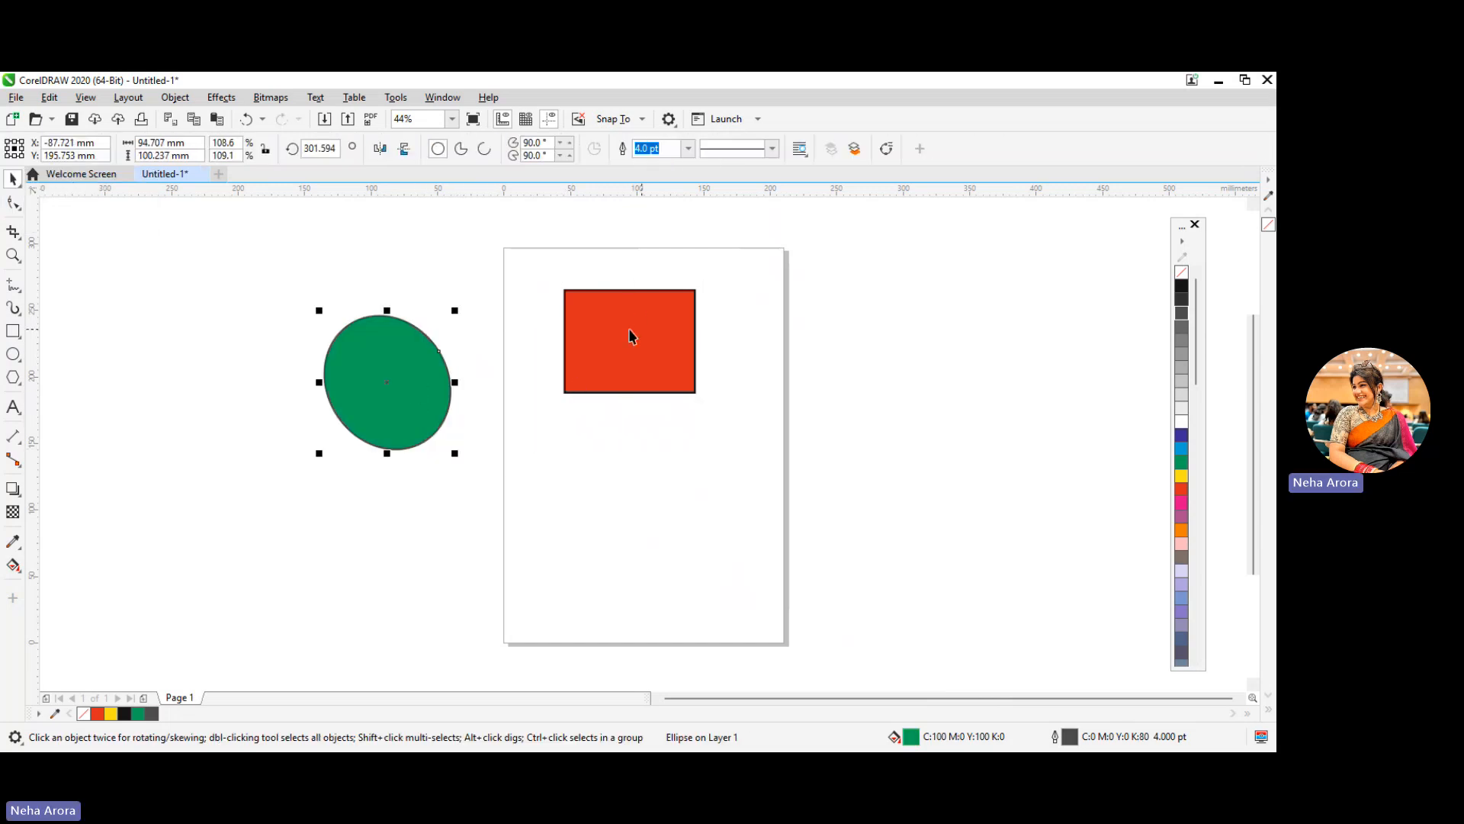
Step: Round all corners of the red rectangle to a radius of about 20 mm with the Shape tool
click(584, 308)
click(16, 205)
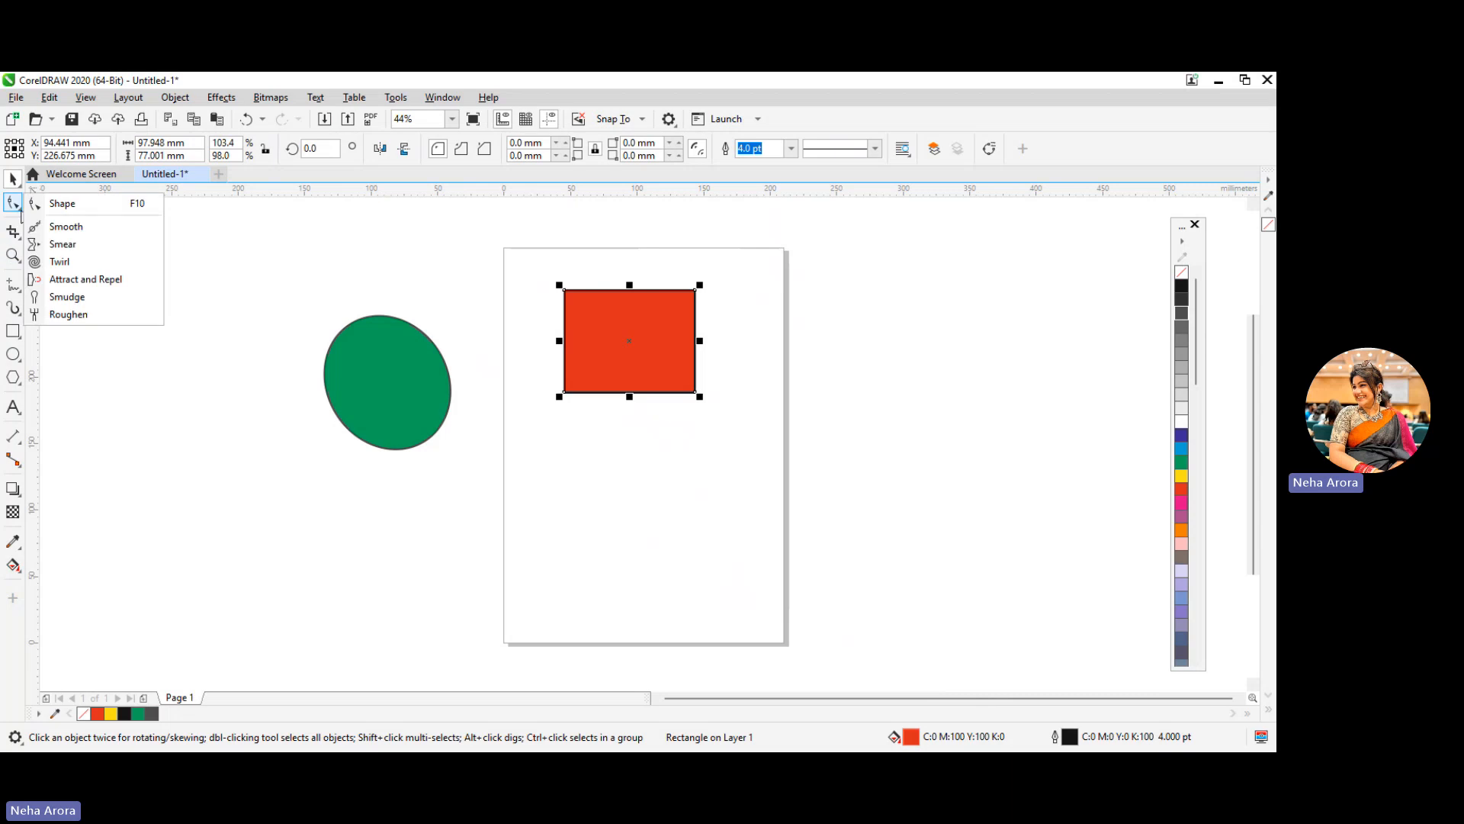
click(62, 208)
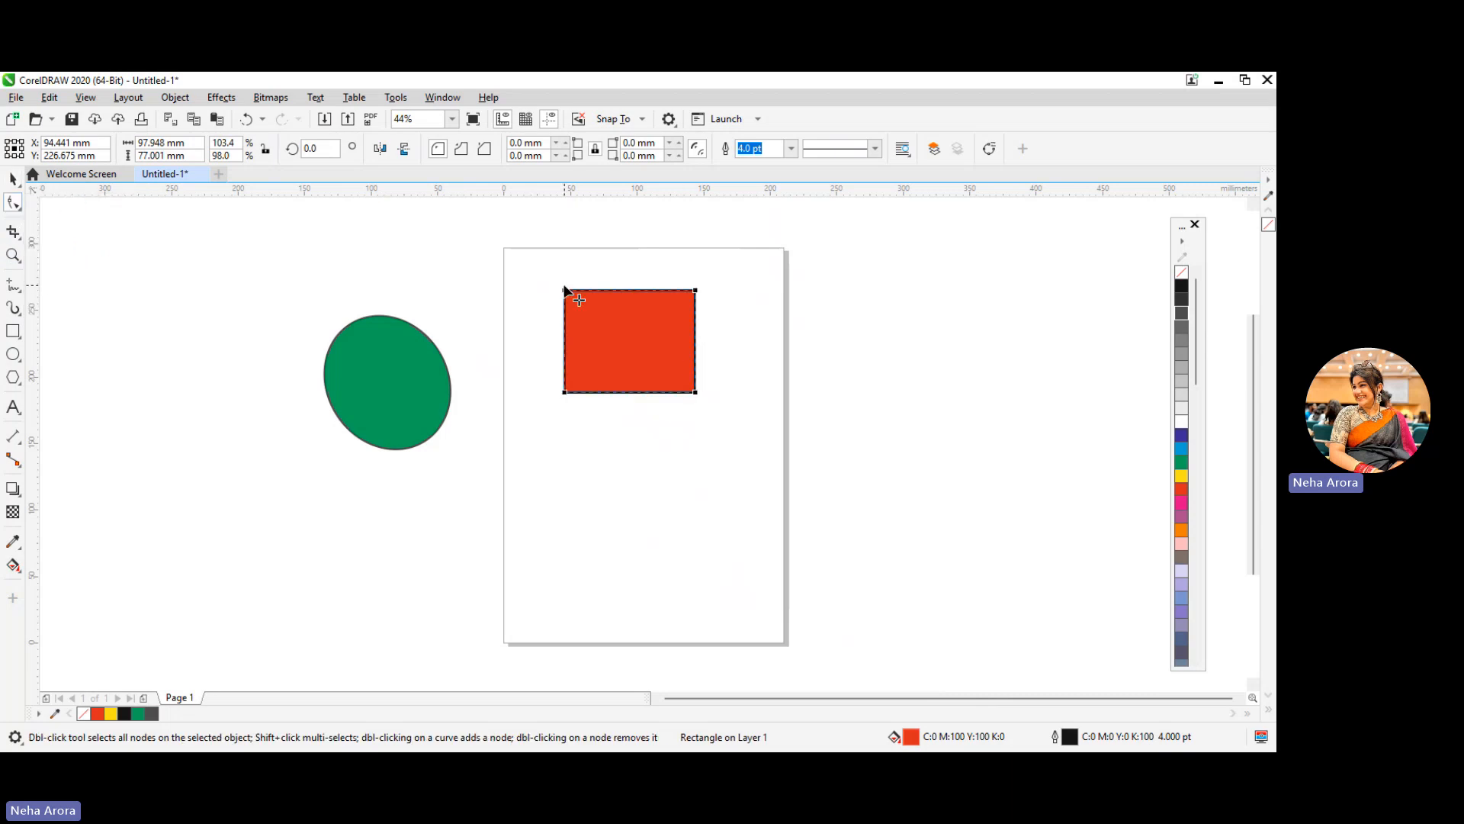
drag(565, 291, 591, 294)
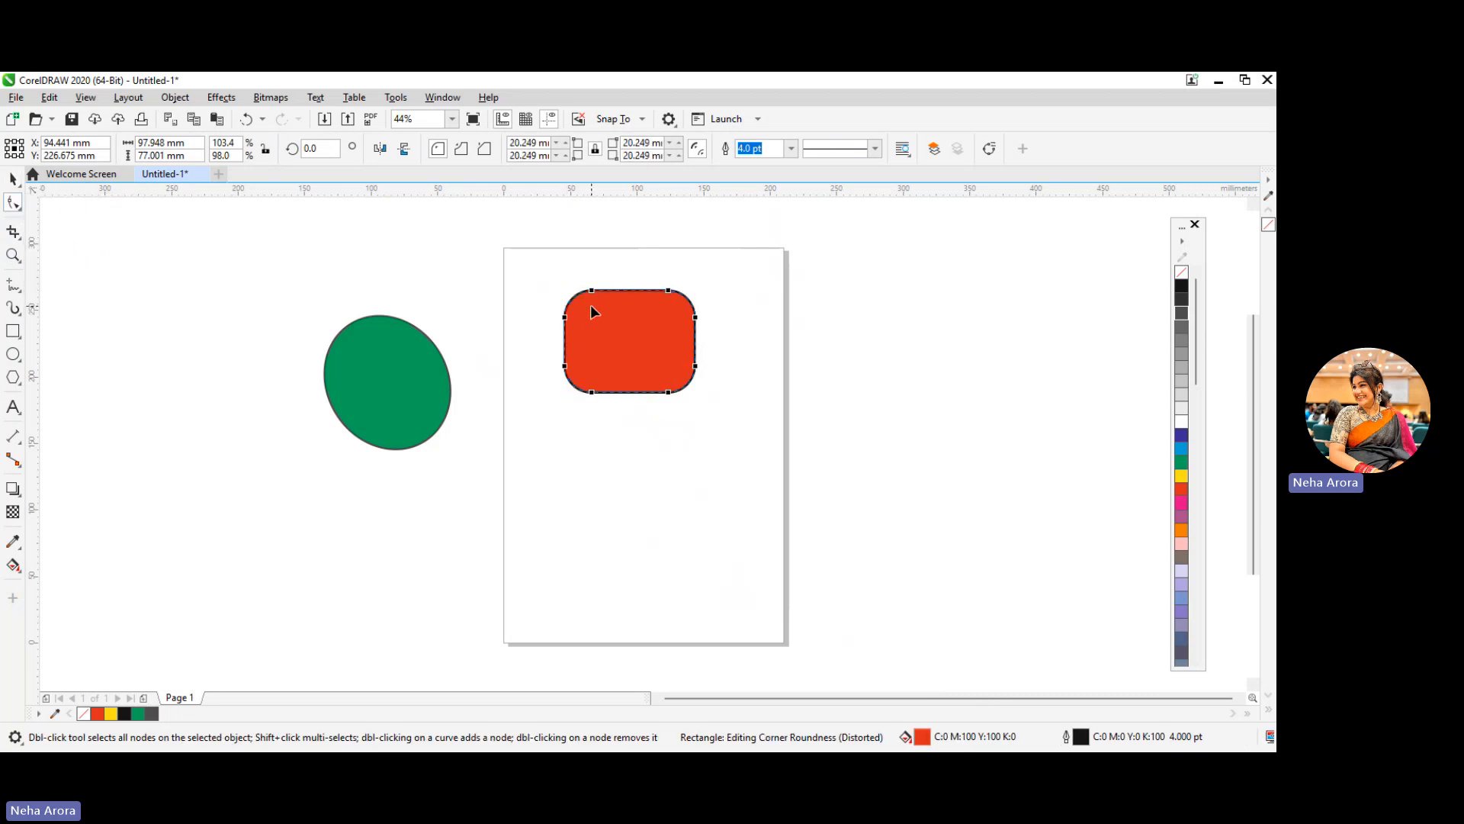
Step: Try scalloped and chamfered corners on the red rectangle, varying the chamfer to about 32 mm and back to about 19.5 mm
click(461, 150)
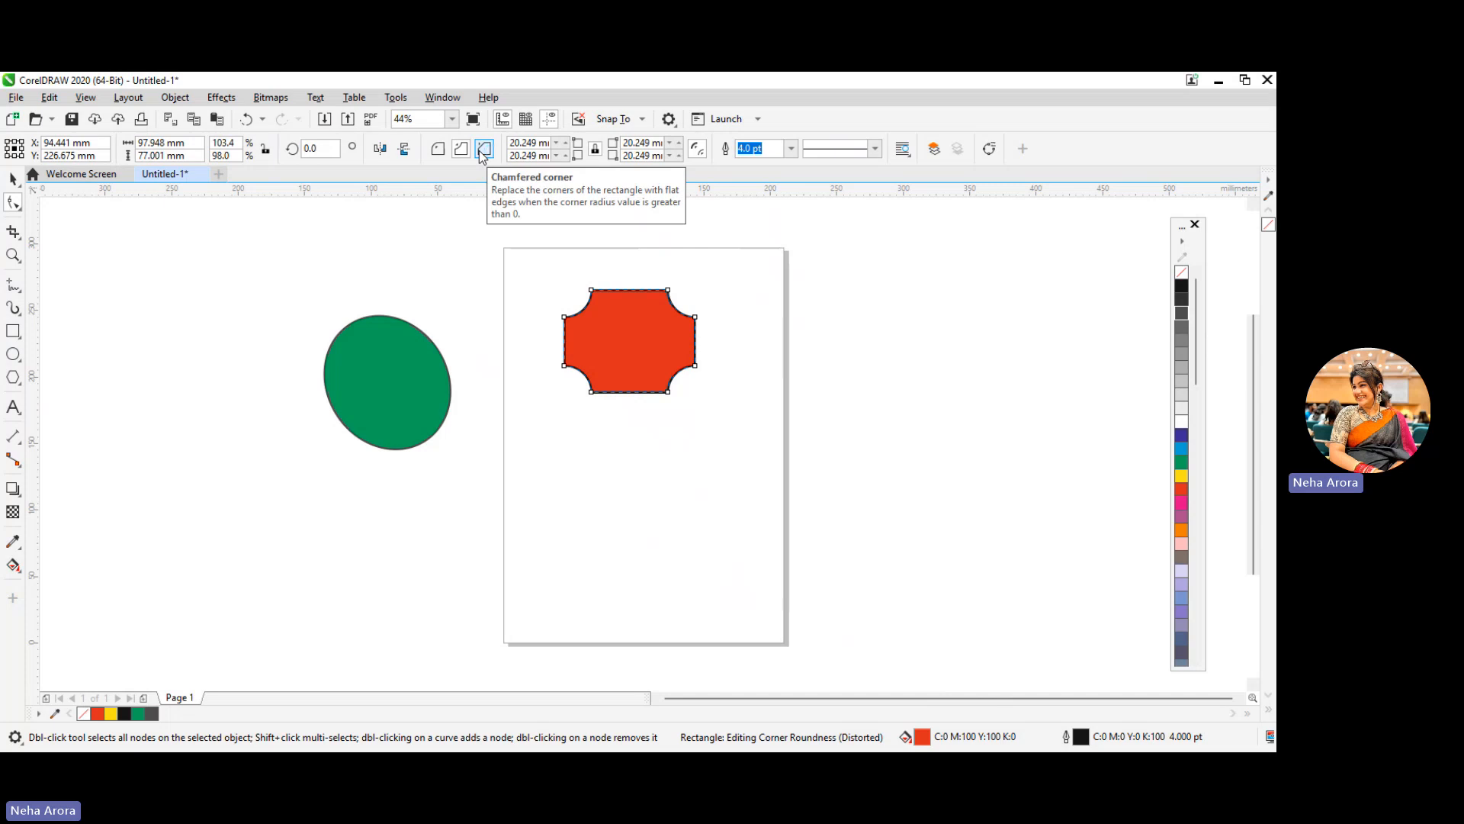
click(482, 152)
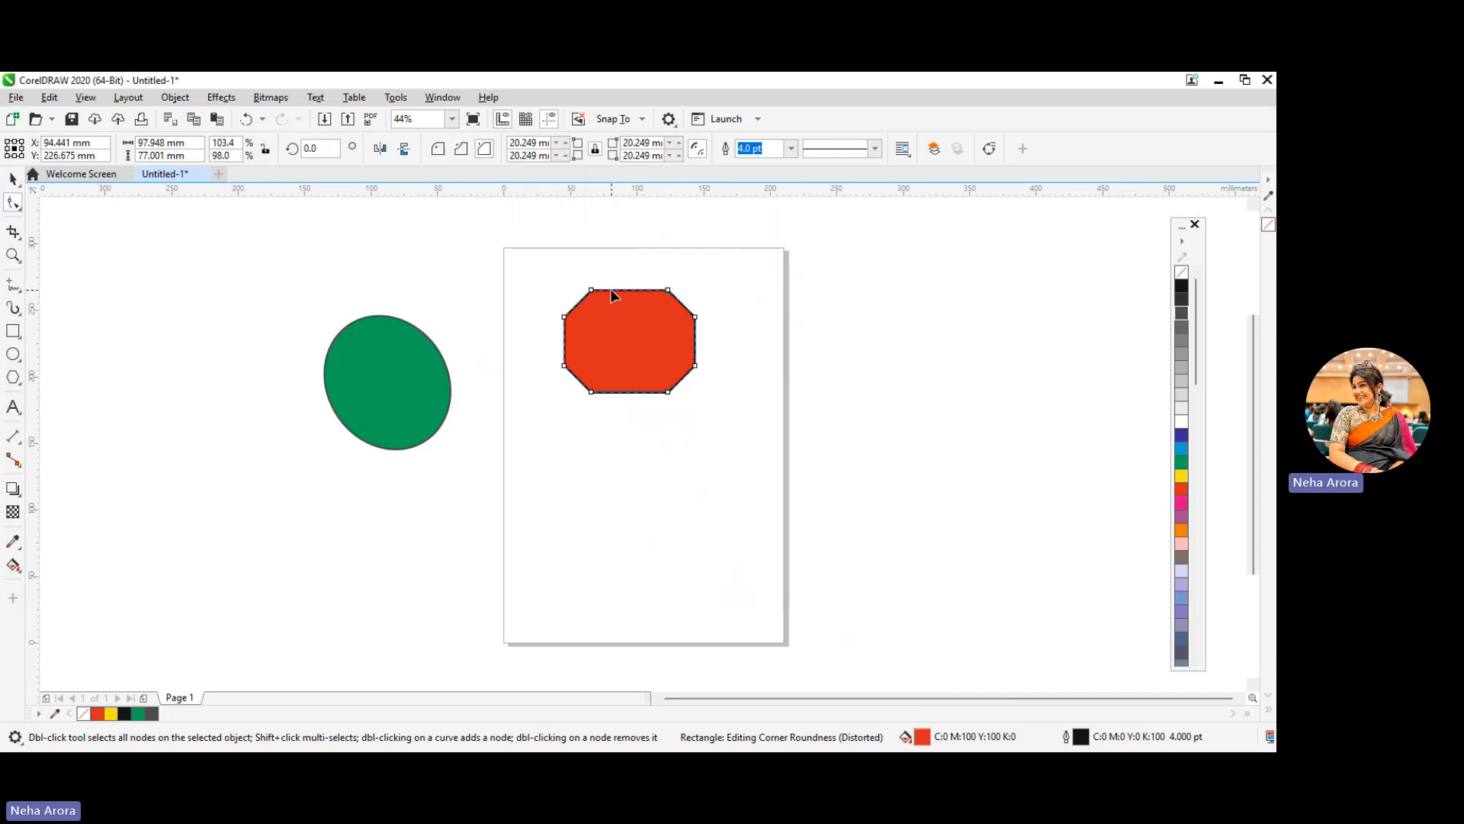
drag(589, 286, 606, 313)
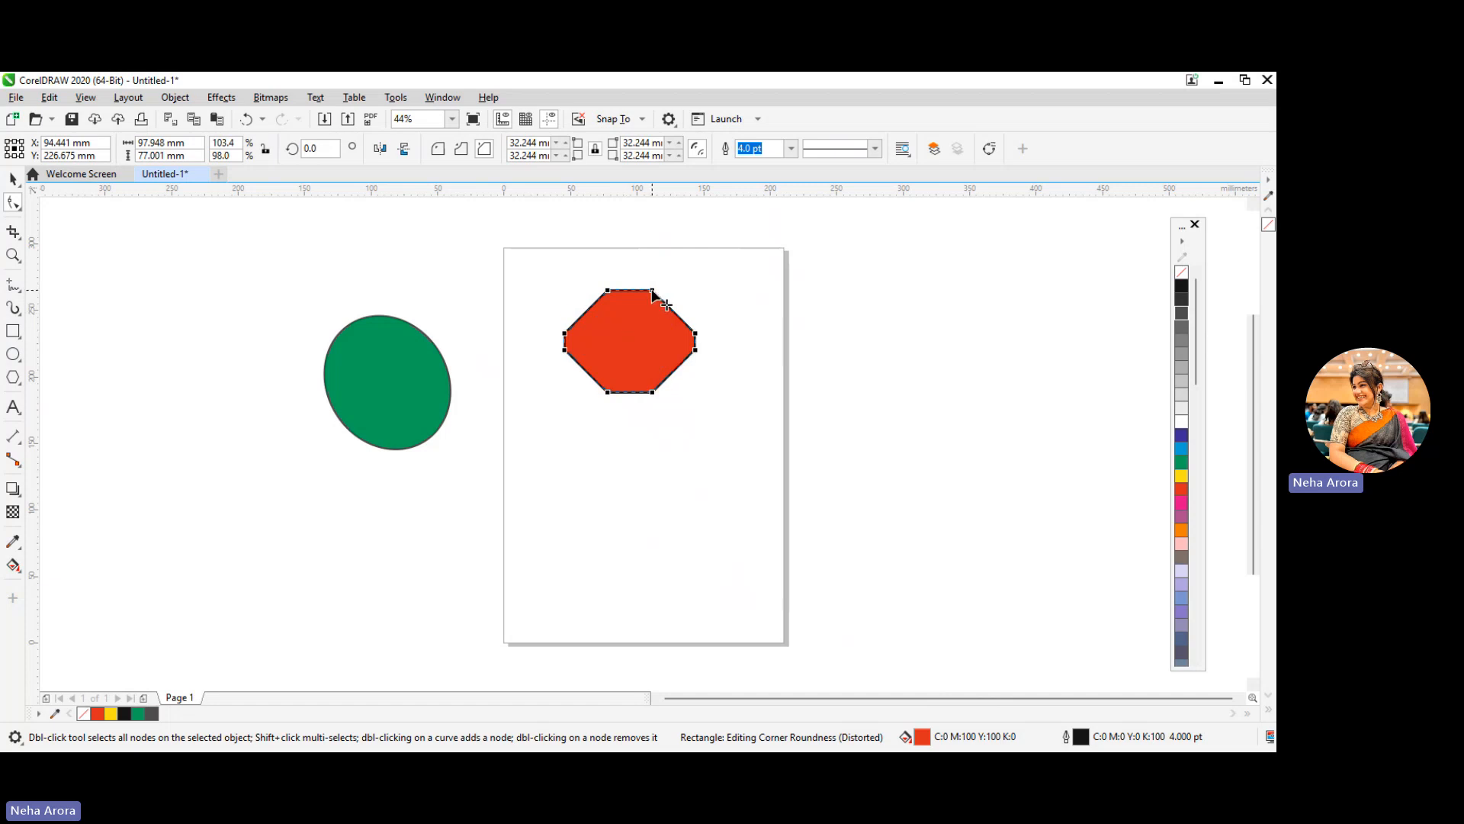
drag(653, 291, 669, 268)
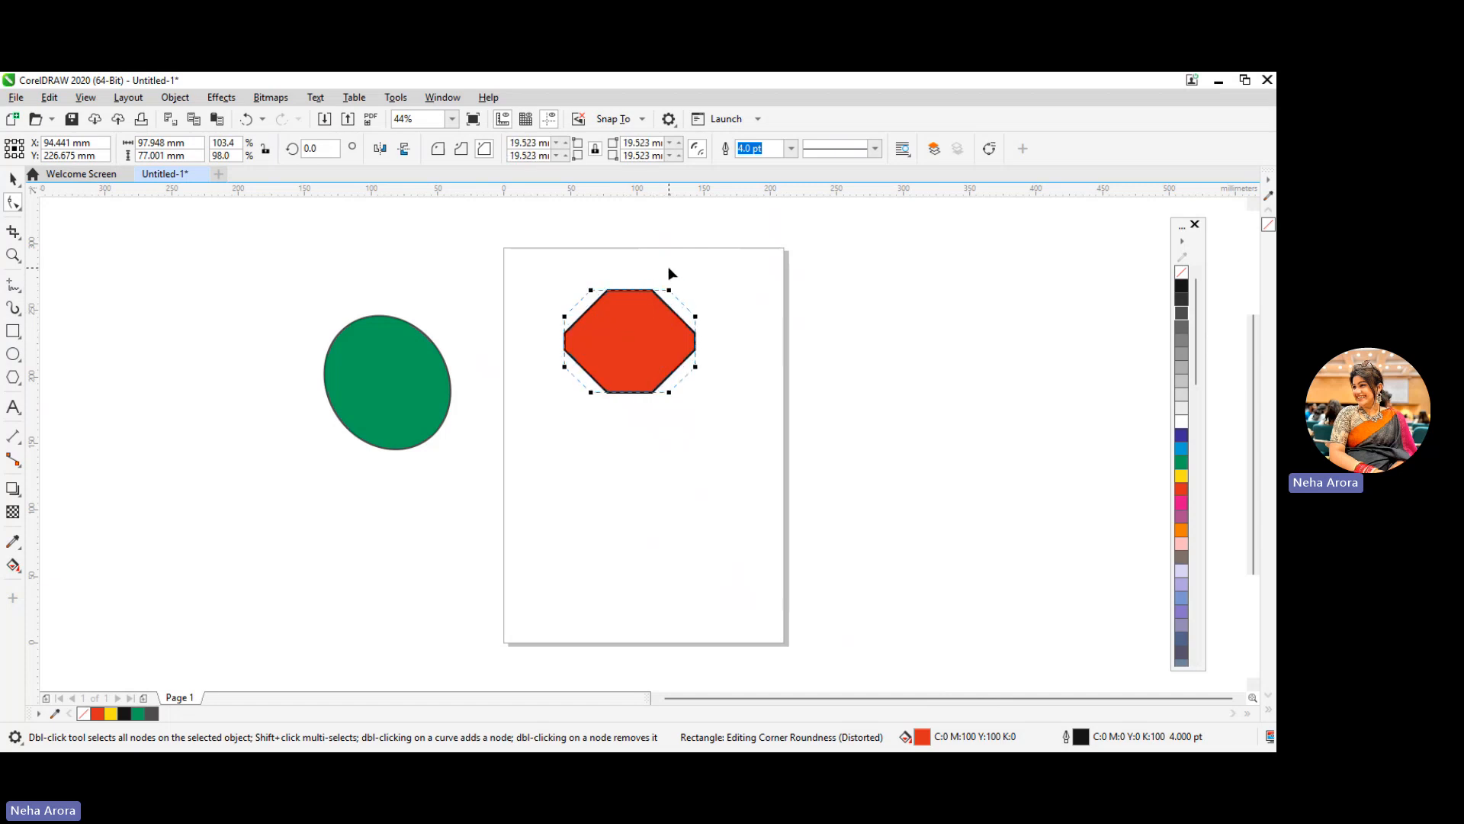
Step: Try opening the green ellipse into an arc from 90° to about 65°, and undo it along with the rectangle's scalloped and chamfered corners
click(352, 348)
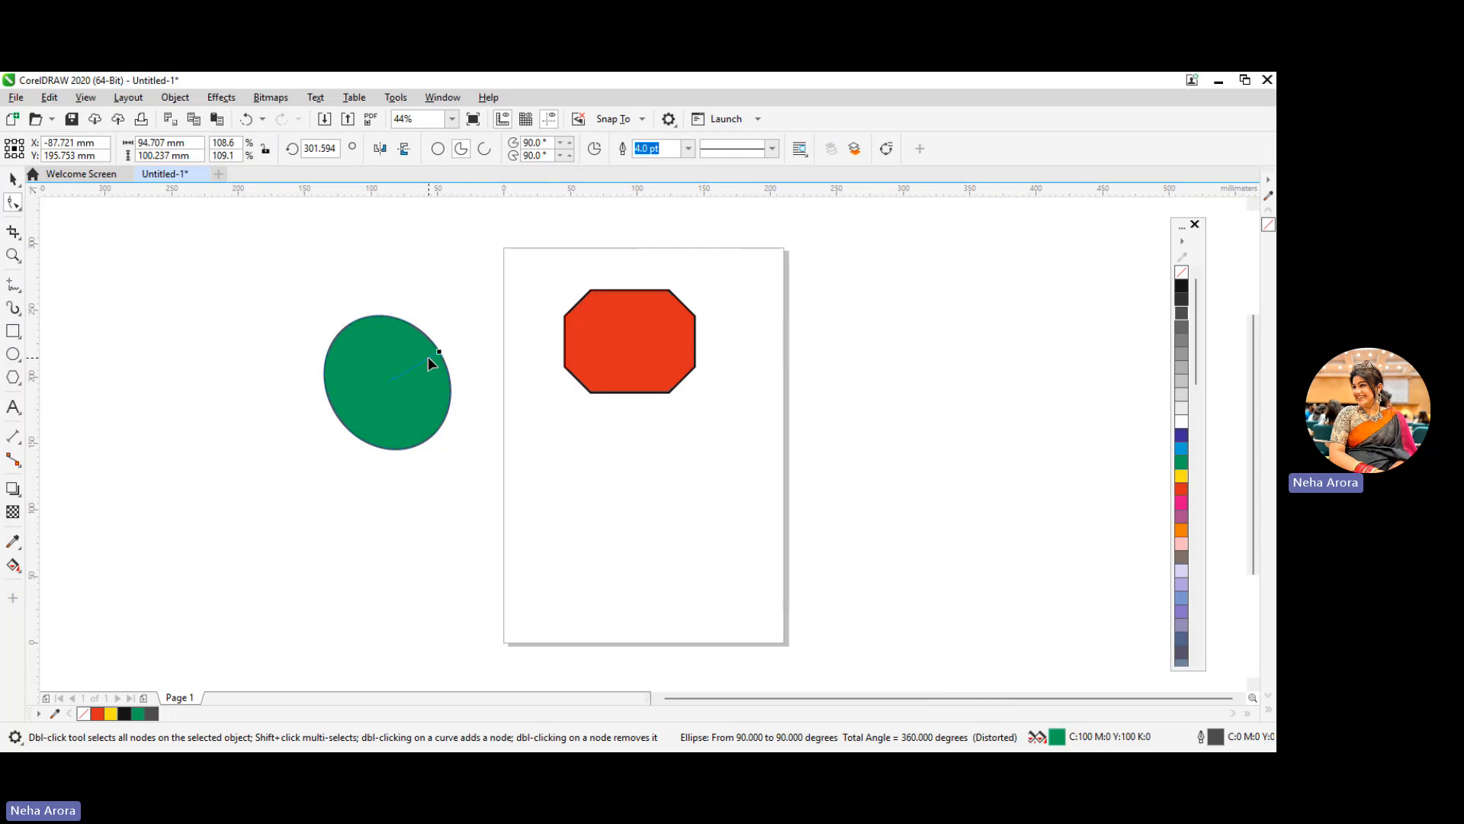
drag(437, 354, 451, 377)
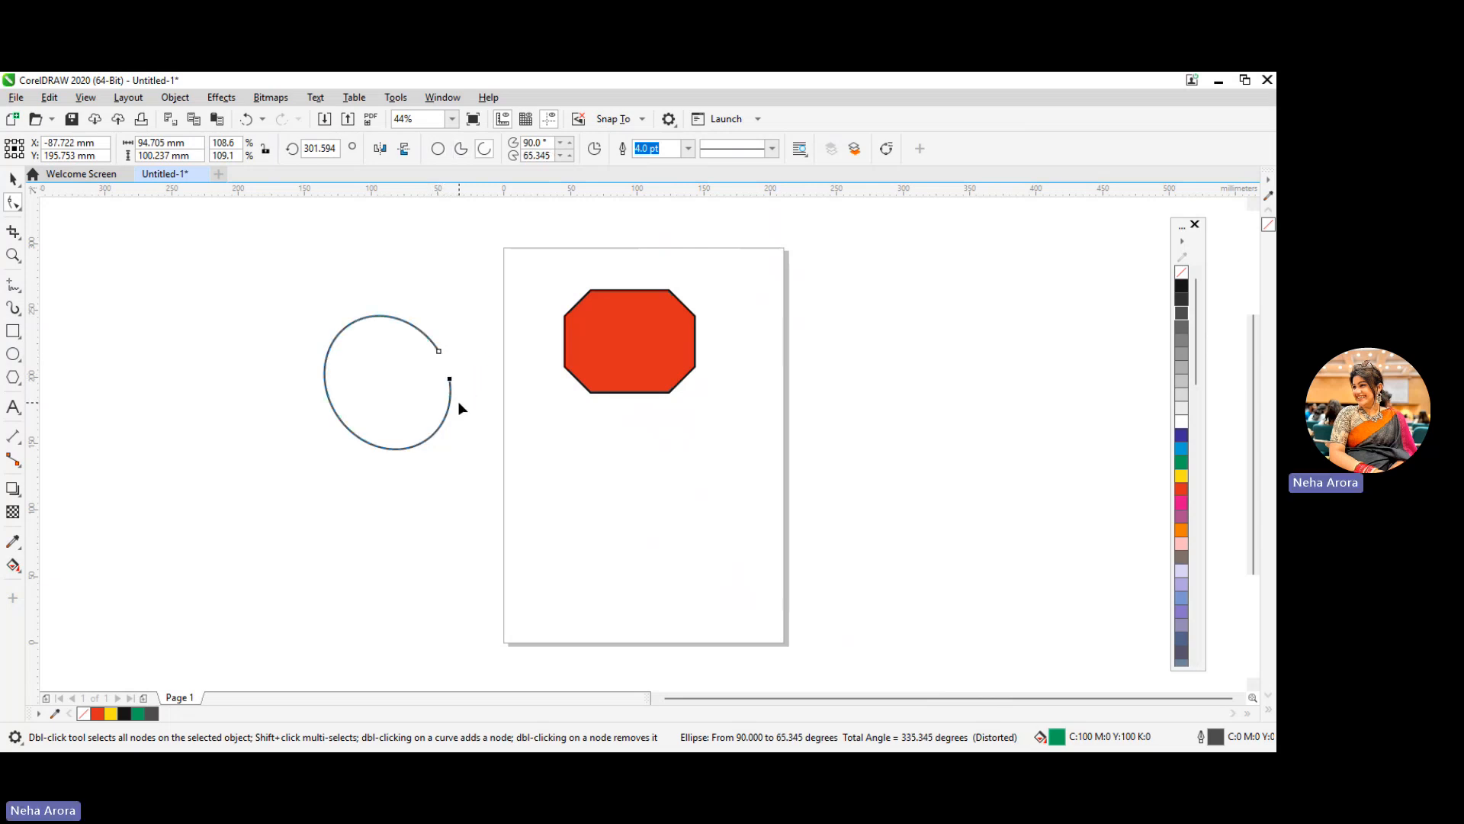
key(ctrl+z)
key(Tab)
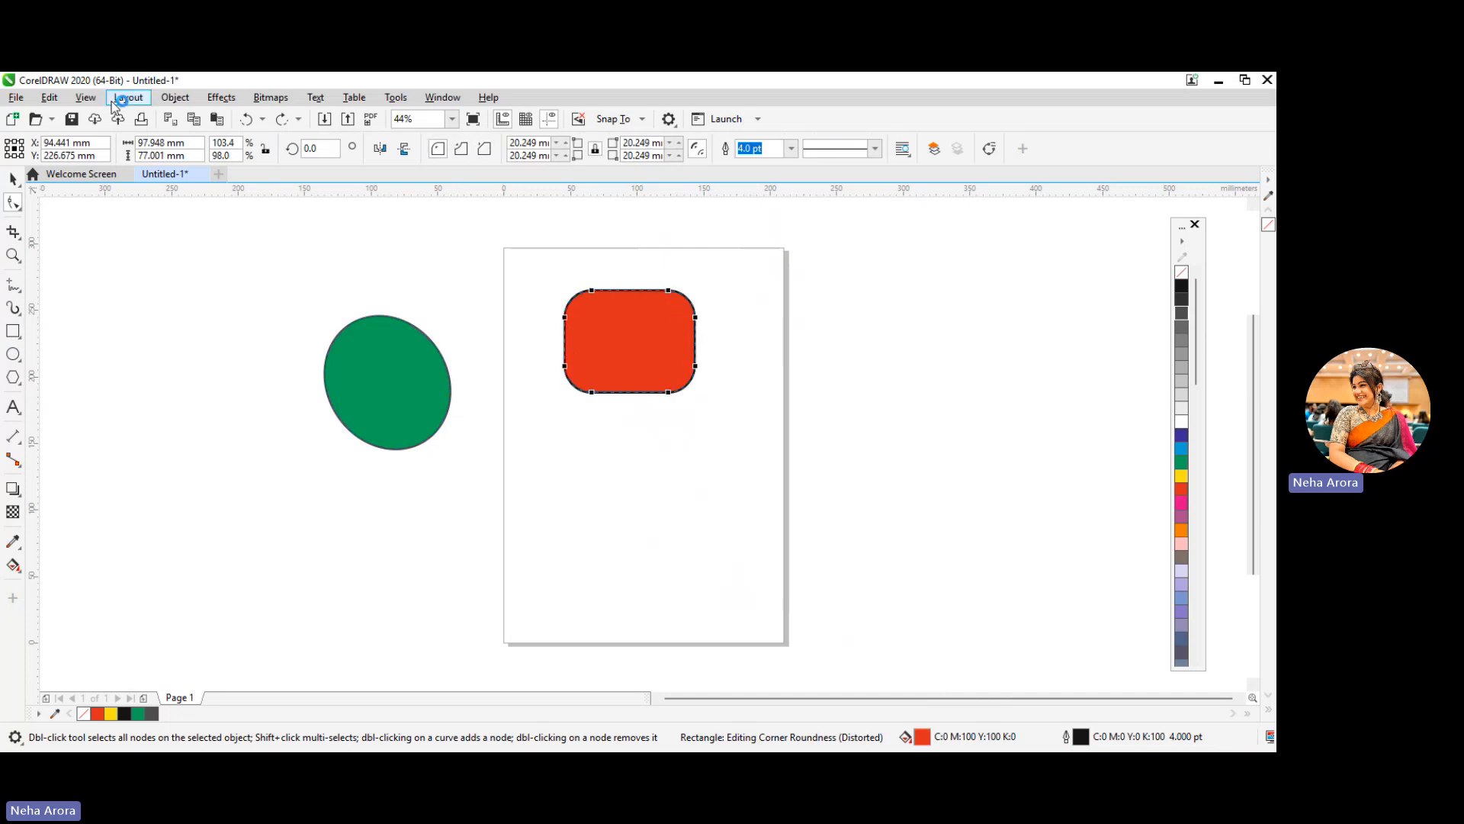
Step: Undo the red rectangle's corner rounding and soften its upper-left, upper-right and lower-right corners with the Smooth tool at a 40 mm nib
click(14, 203)
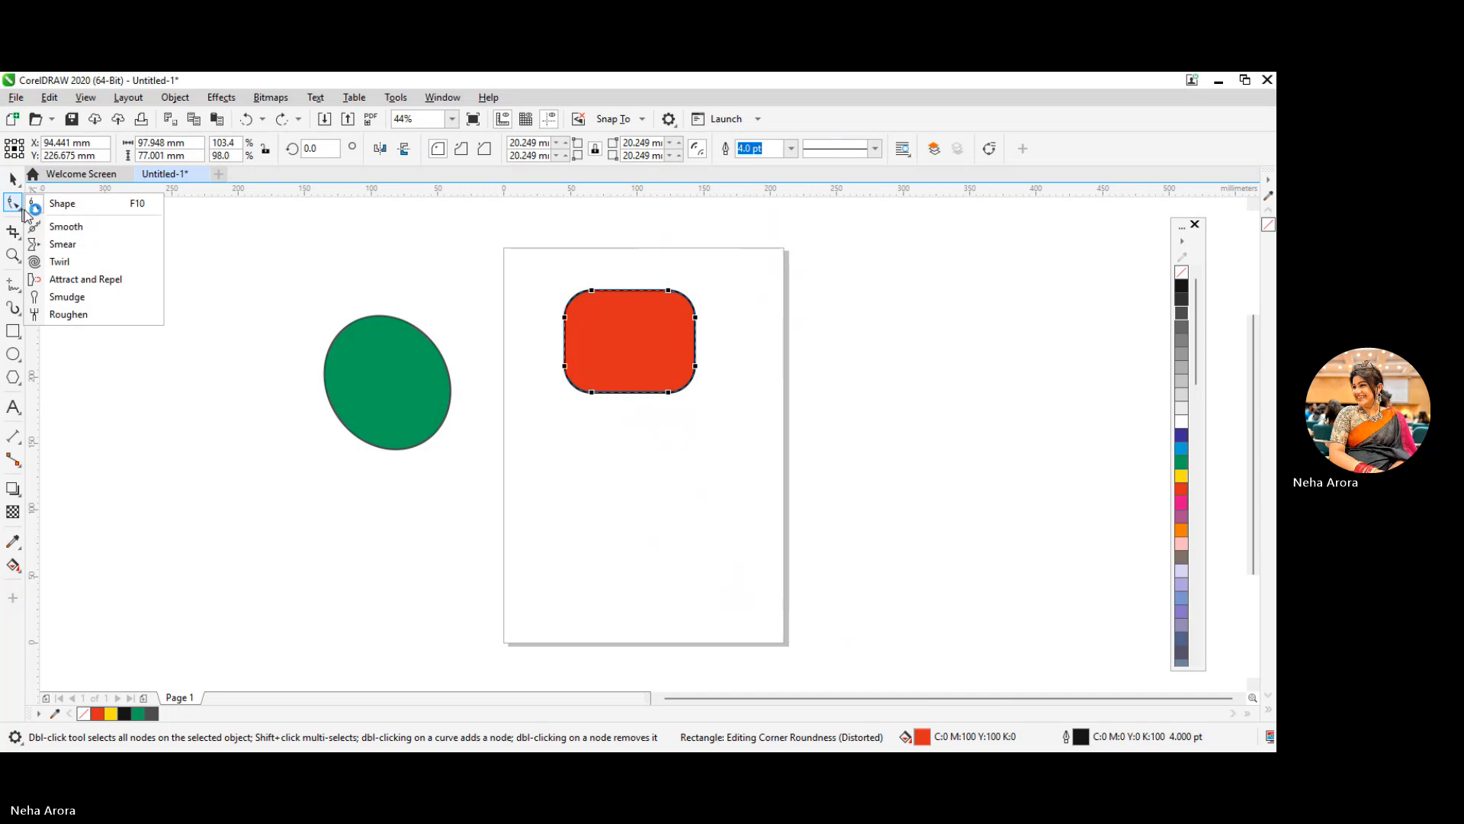
click(65, 227)
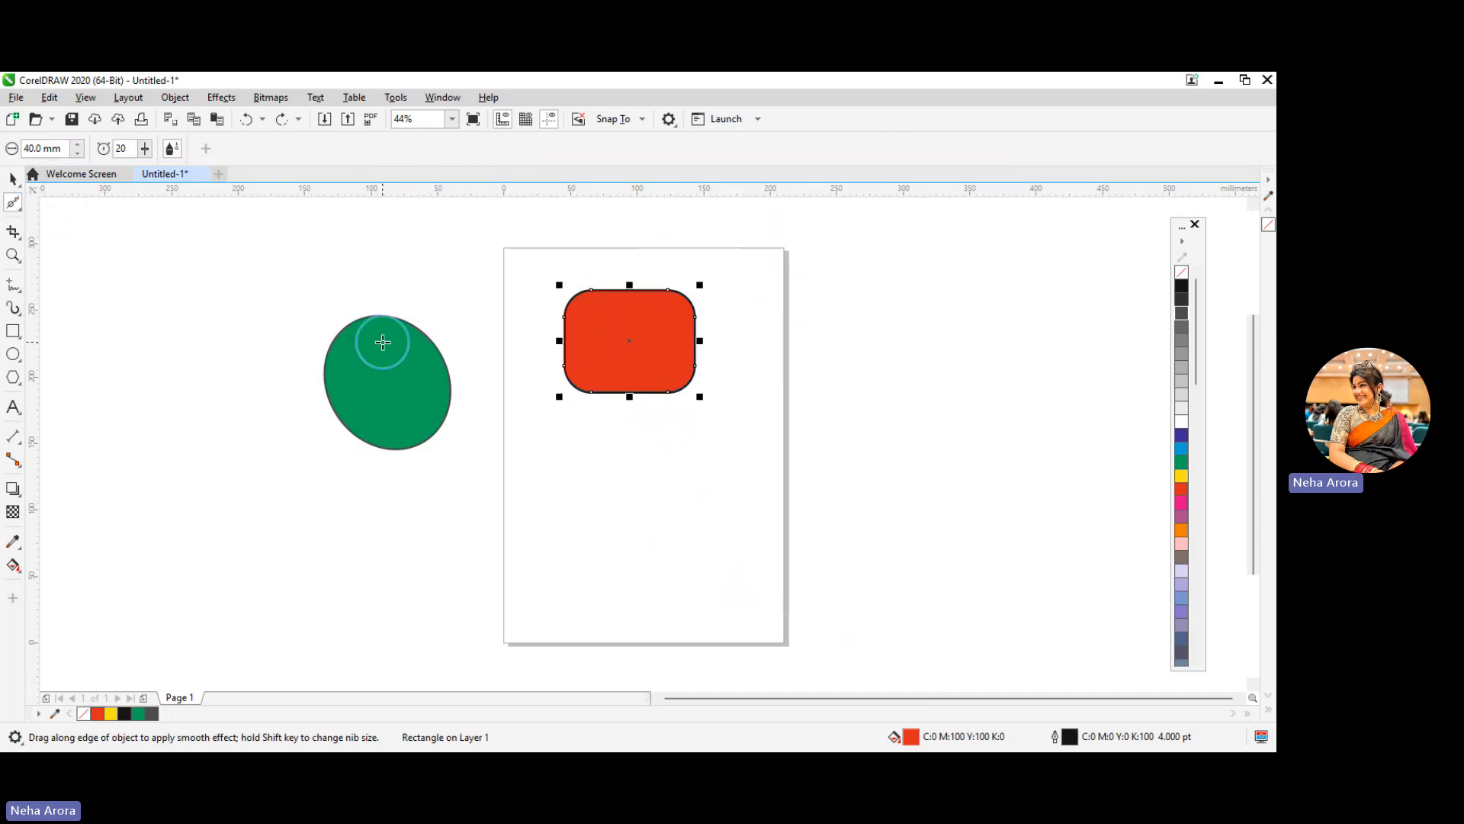
key(ctrl+z)
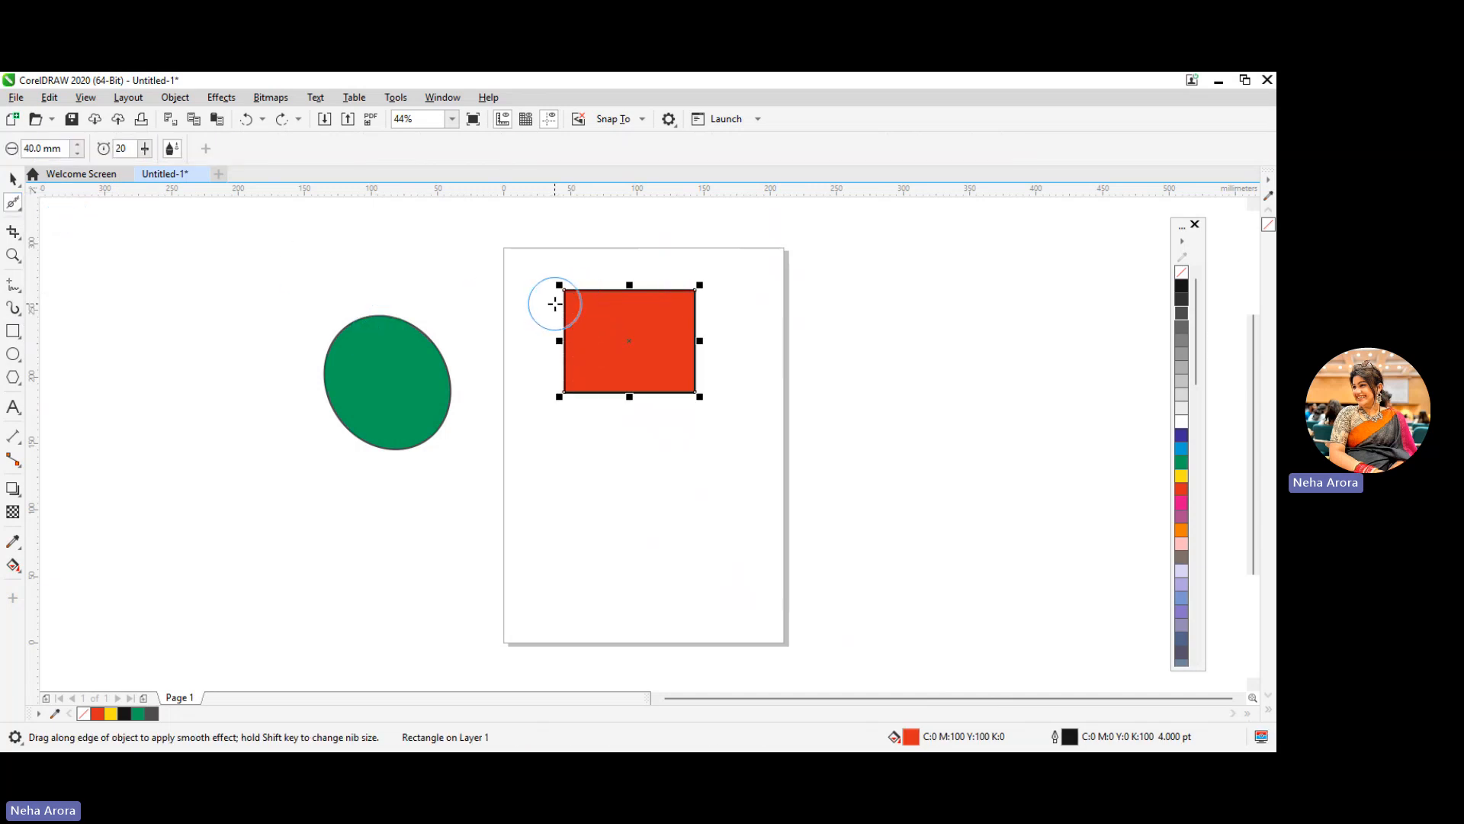
click(556, 305)
drag(556, 308, 556, 288)
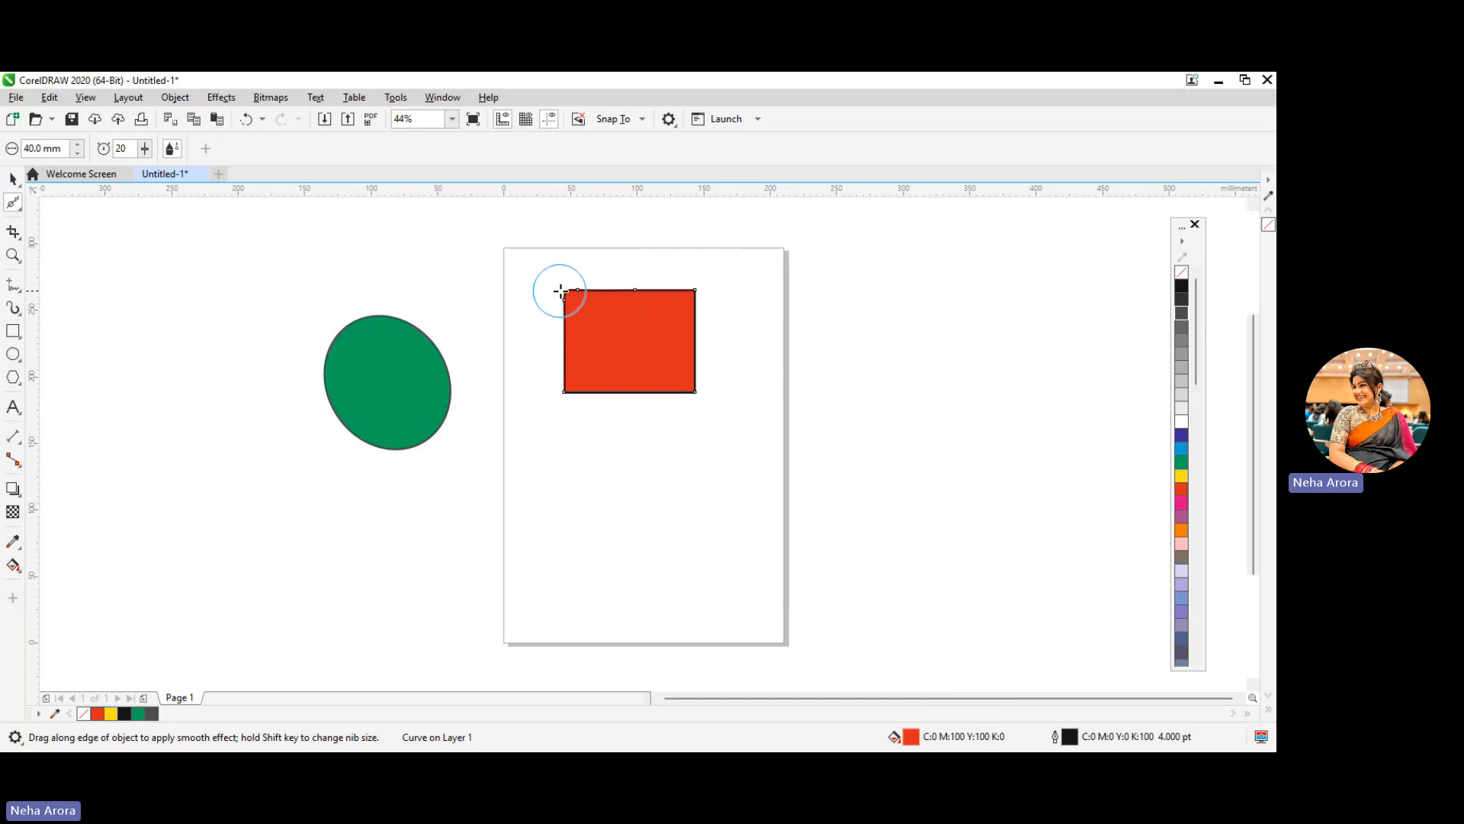
drag(695, 288, 686, 298)
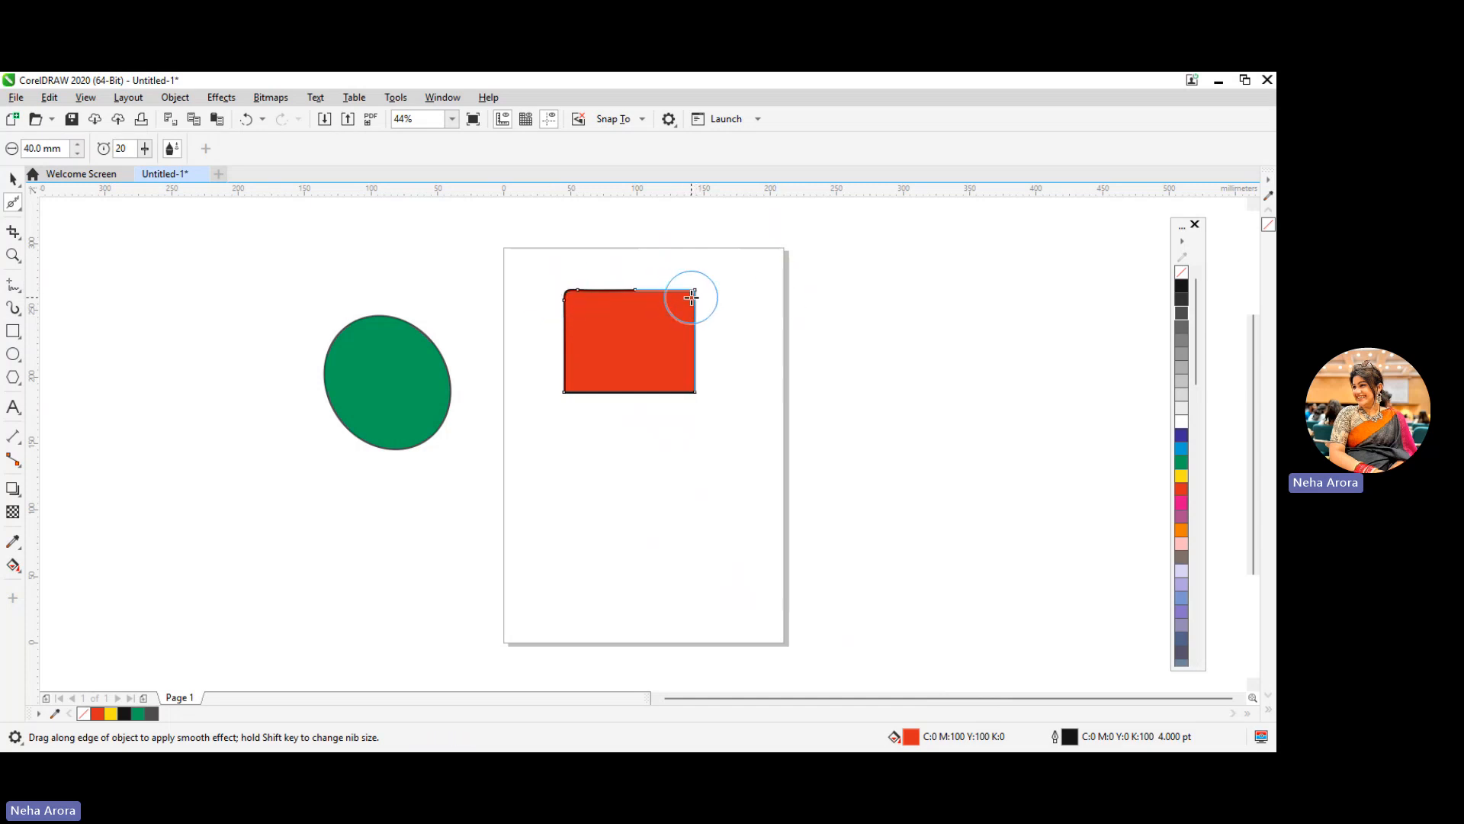
mouse_move(697, 393)
mouse_down()
mouse_move(761, 366)
mouse_move(796, 408)
mouse_move(735, 364)
mouse_move(829, 432)
mouse_move(785, 402)
mouse_move(828, 423)
mouse_move(798, 397)
mouse_move(734, 374)
mouse_move(790, 388)
mouse_move(691, 458)
mouse_move(677, 415)
mouse_up()
scroll(683, 389, up, 5)
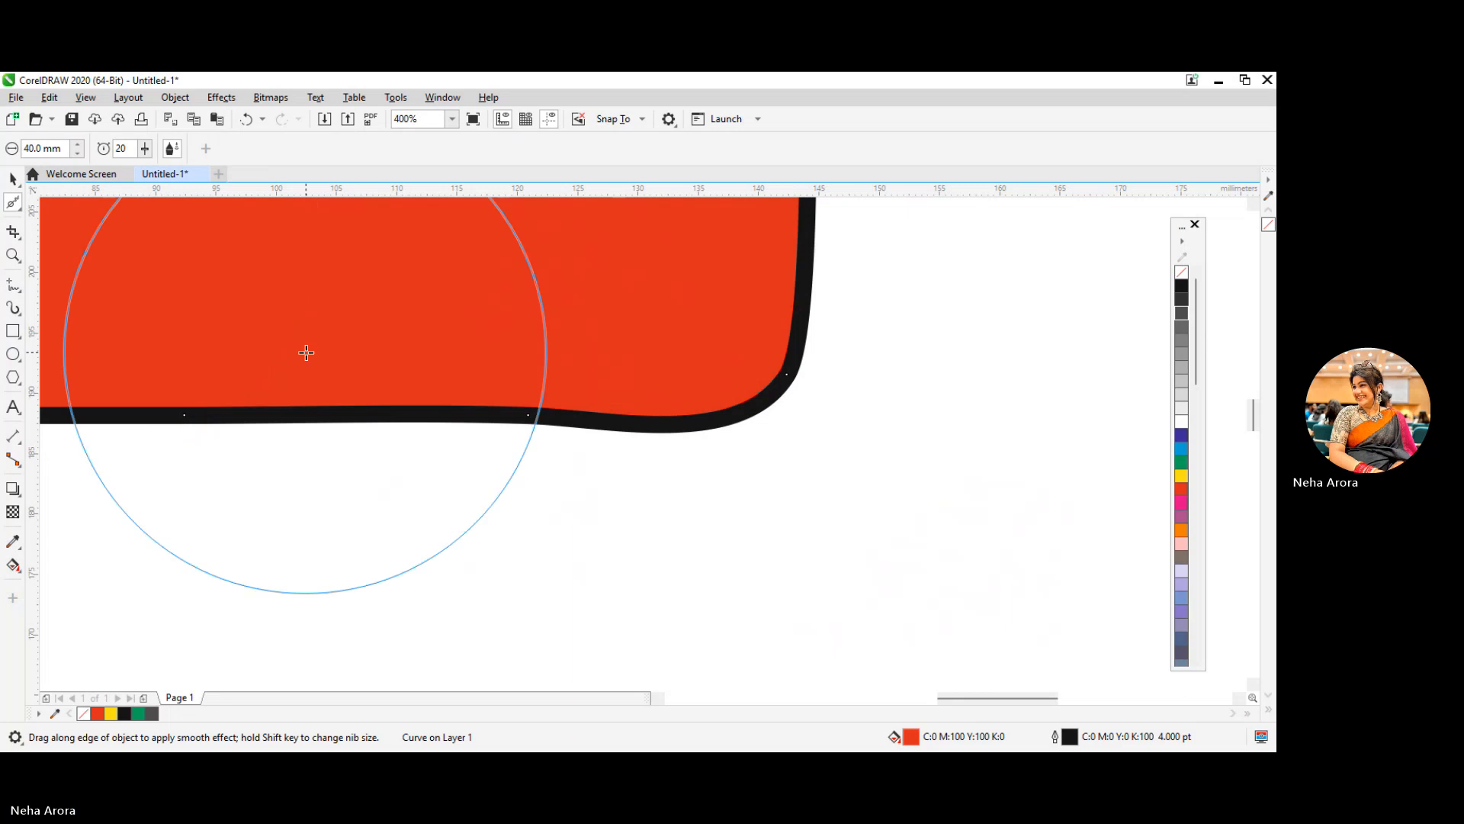
scroll(309, 357, down, 3)
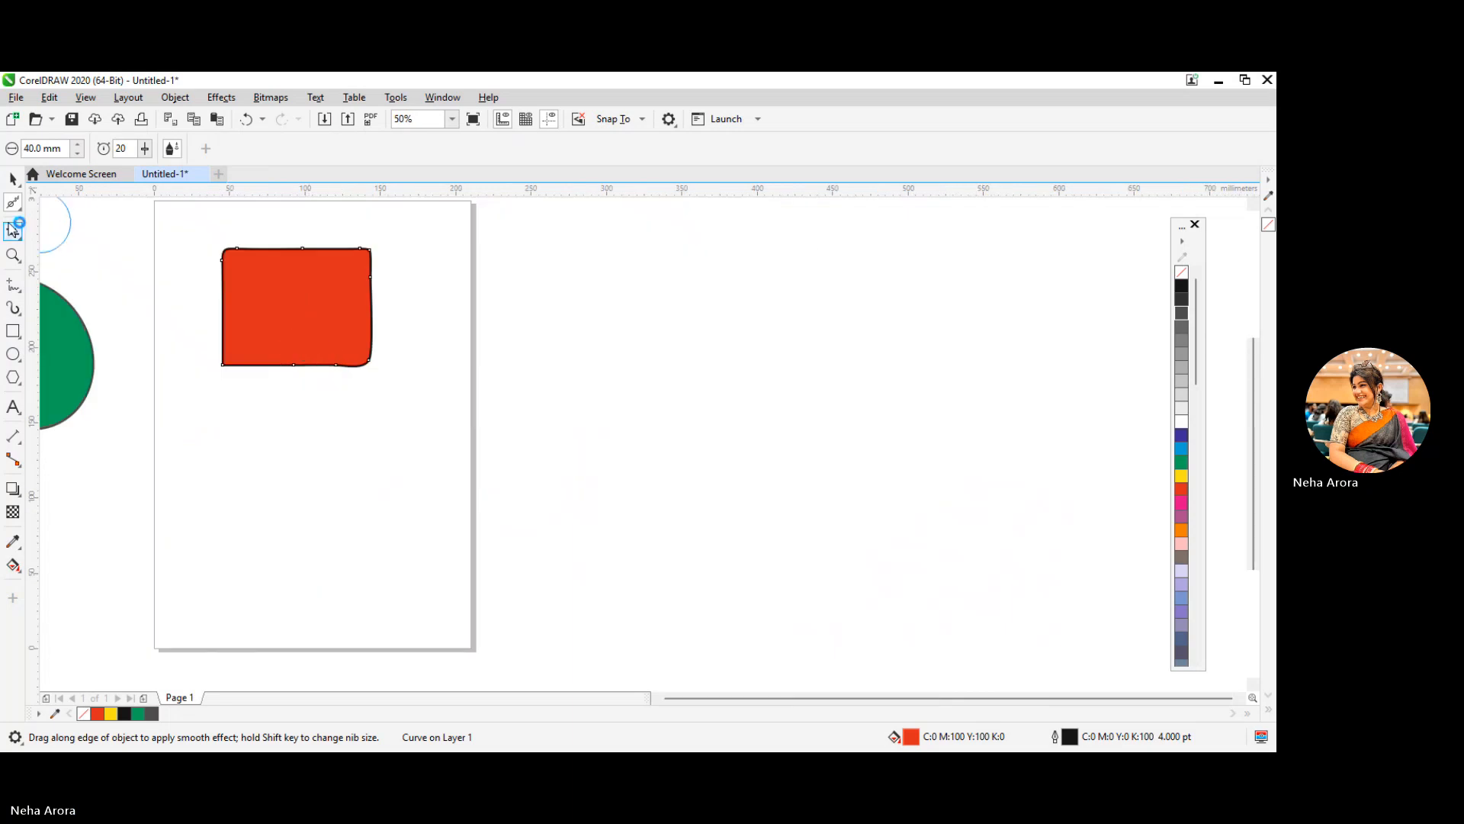
Step: Distort the red rectangle's bottom and right edges into irregular lobes with the Smear tool at a 40 mm nib
click(14, 204)
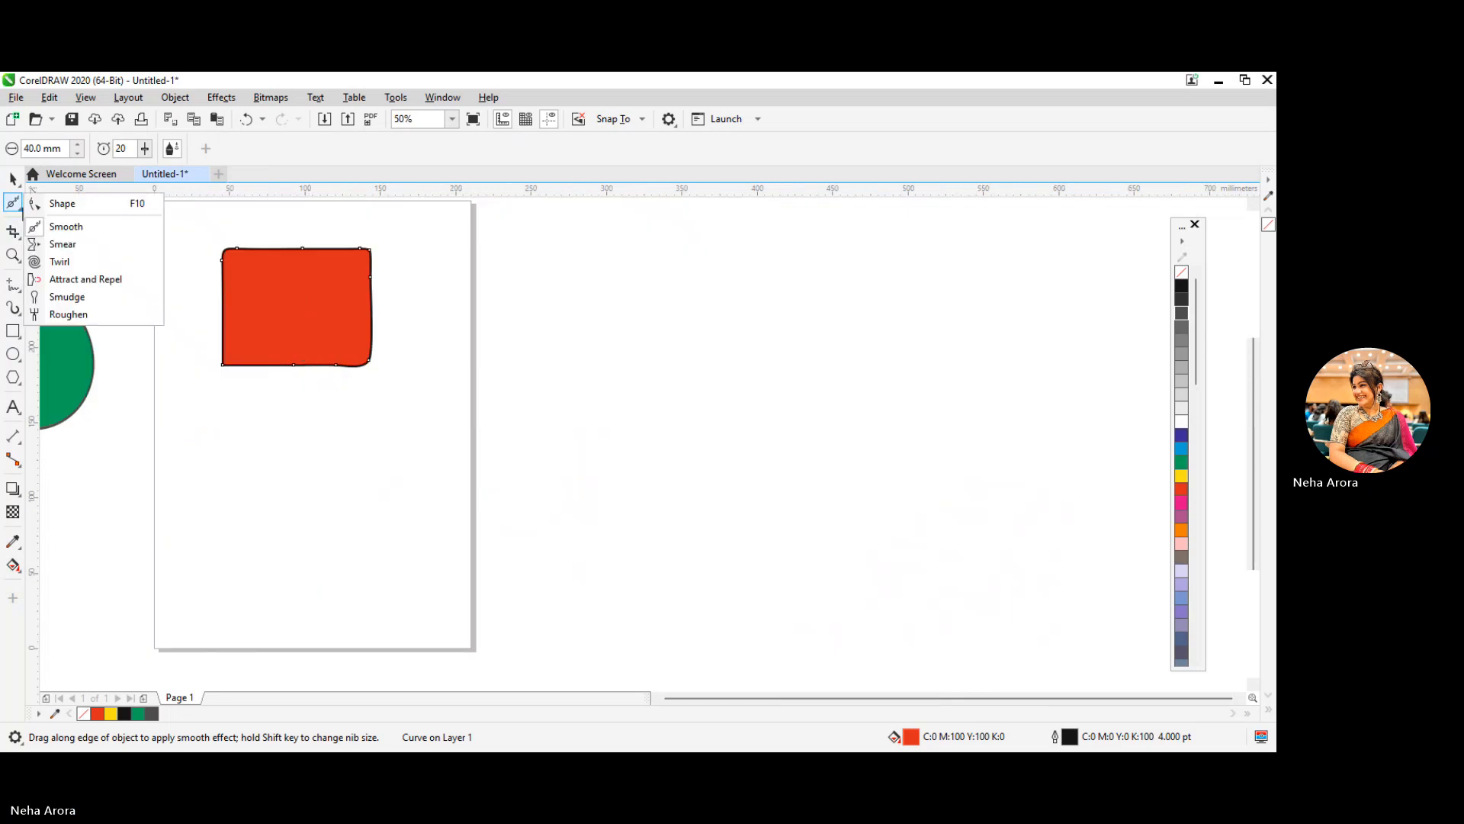
click(79, 254)
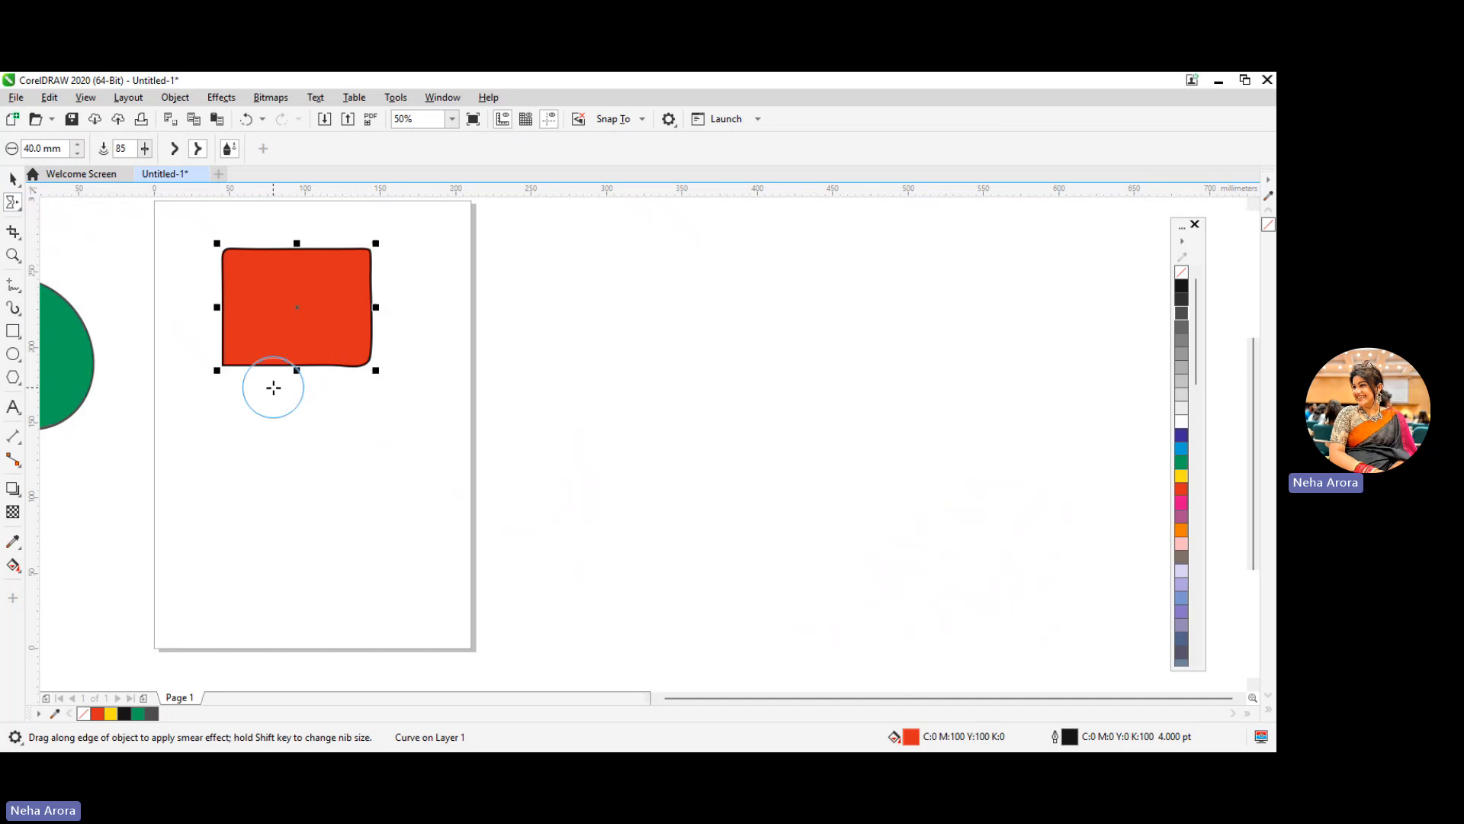
scroll(273, 385, up, 3)
mouse_move(56, 310)
mouse_down()
mouse_move(118, 287)
mouse_move(144, 236)
mouse_up()
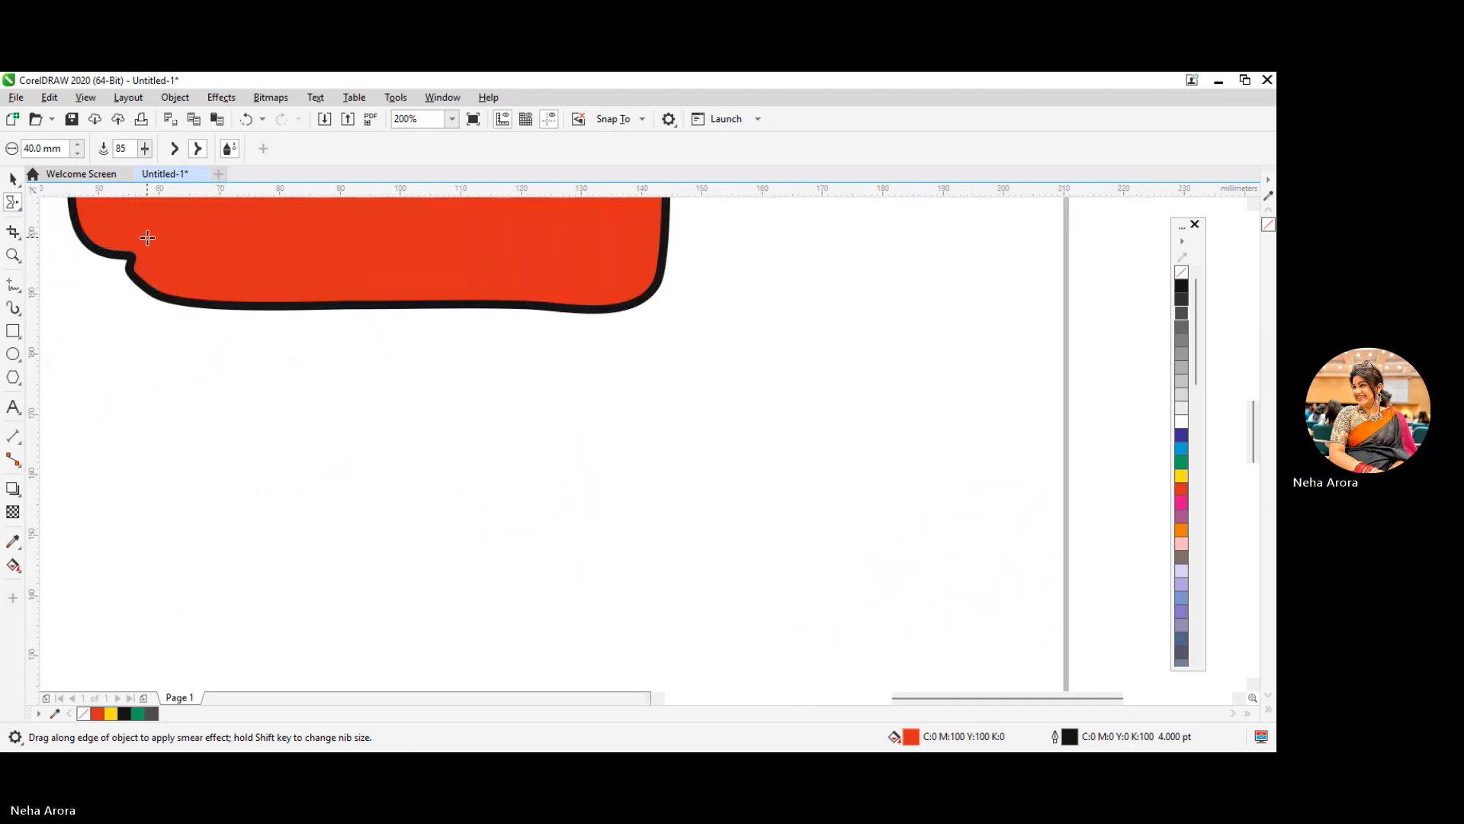
mouse_move(168, 288)
mouse_down()
mouse_move(197, 260)
mouse_move(274, 287)
mouse_move(389, 298)
mouse_move(409, 261)
mouse_up()
scroll(313, 304, down, 3)
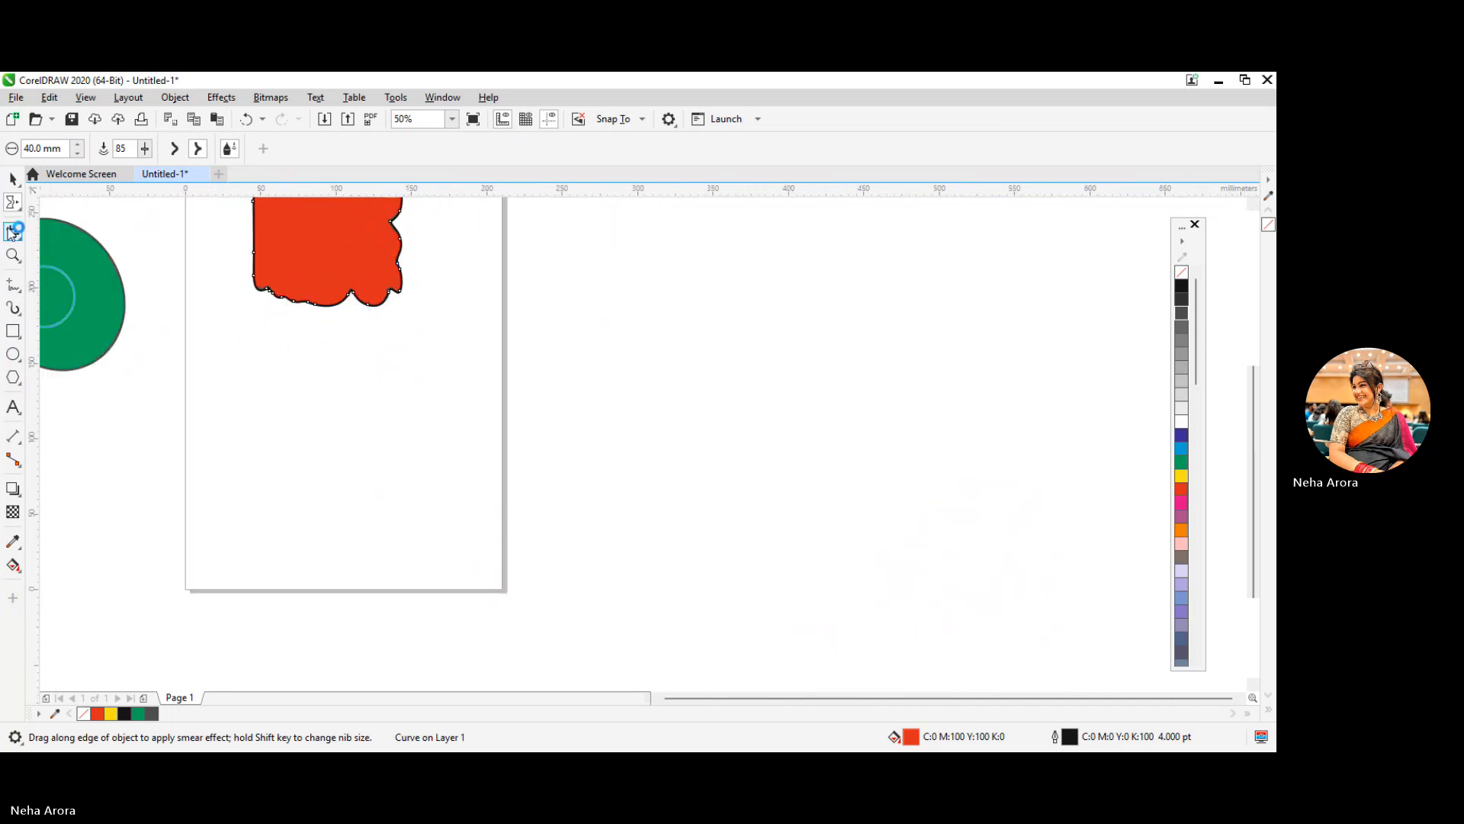
Step: Swirl the red shape's bottom, left and upper edges with the Twirl tool at a 40 mm nib
click(15, 203)
click(60, 262)
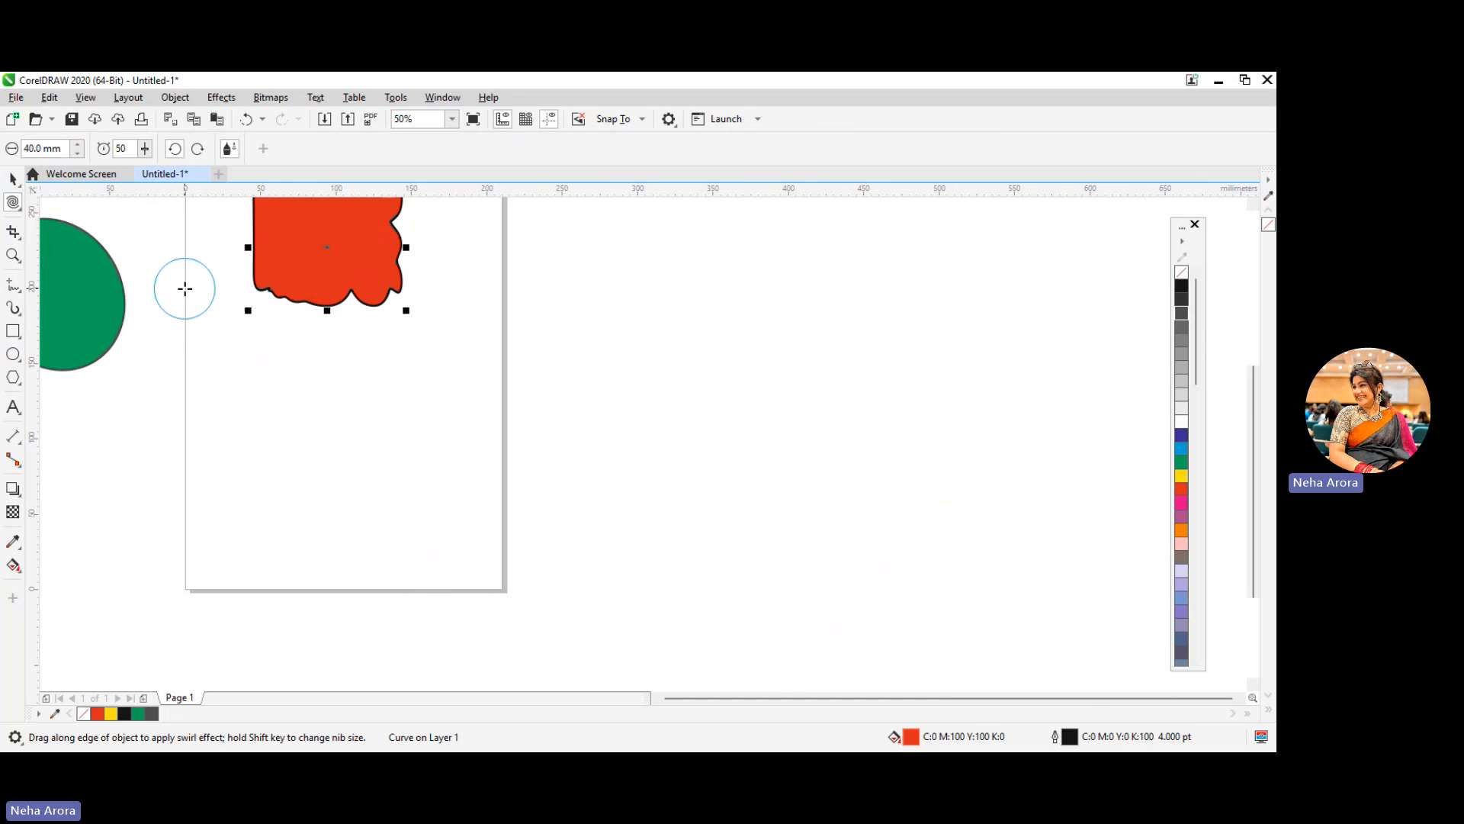
mouse_move(287, 295)
mouse_down()
mouse_move(286, 264)
mouse_move(238, 278)
mouse_move(282, 269)
mouse_move(253, 251)
mouse_move(303, 264)
mouse_up()
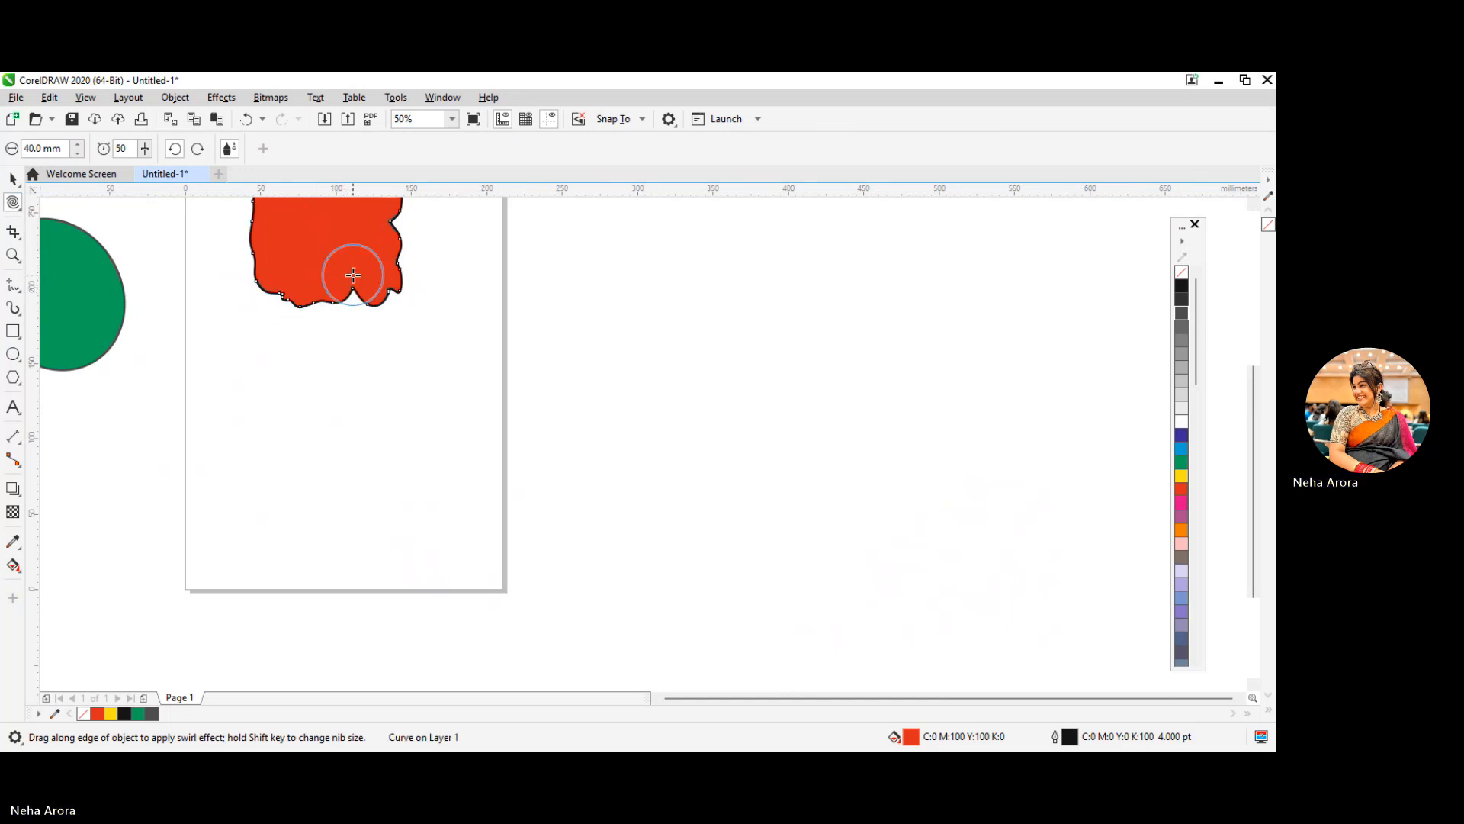
scroll(336, 363, up, 1)
scroll(336, 363, down, 2)
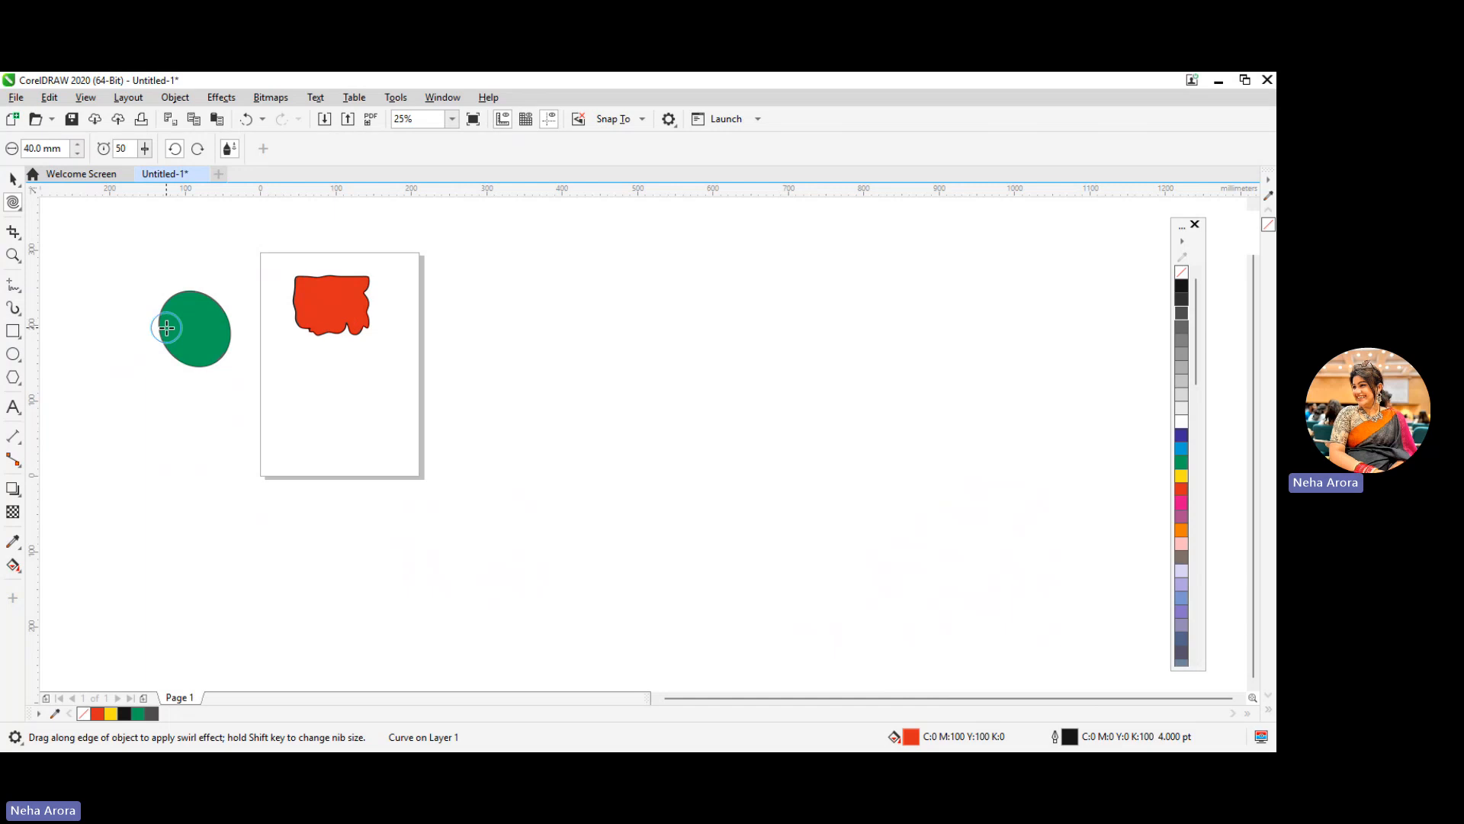
click(18, 207)
click(83, 298)
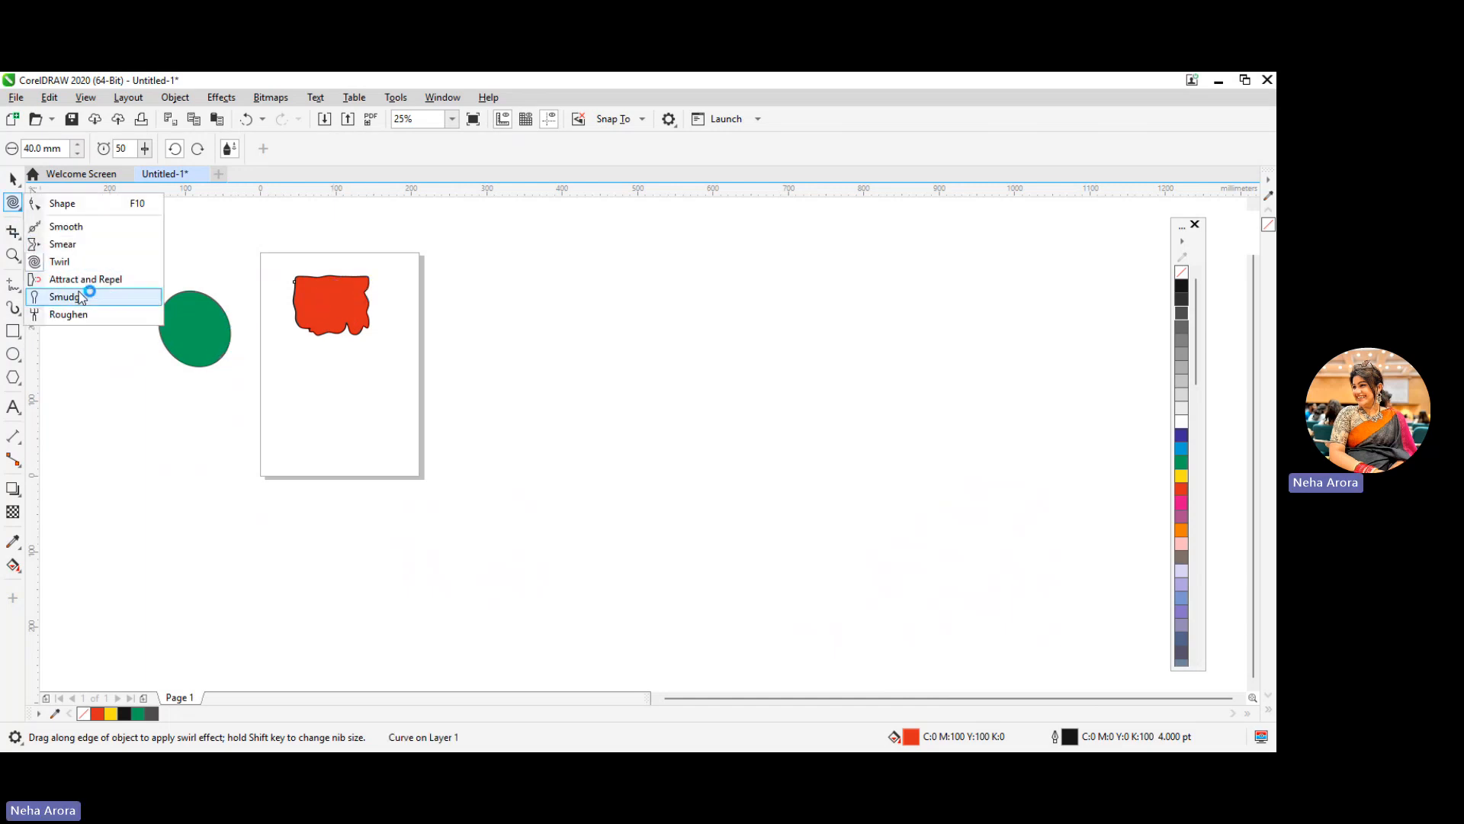
Step: Try cropping the drawing to an area of about 90 × 82 mm over the green ellipse, and undo the crop
click(12, 231)
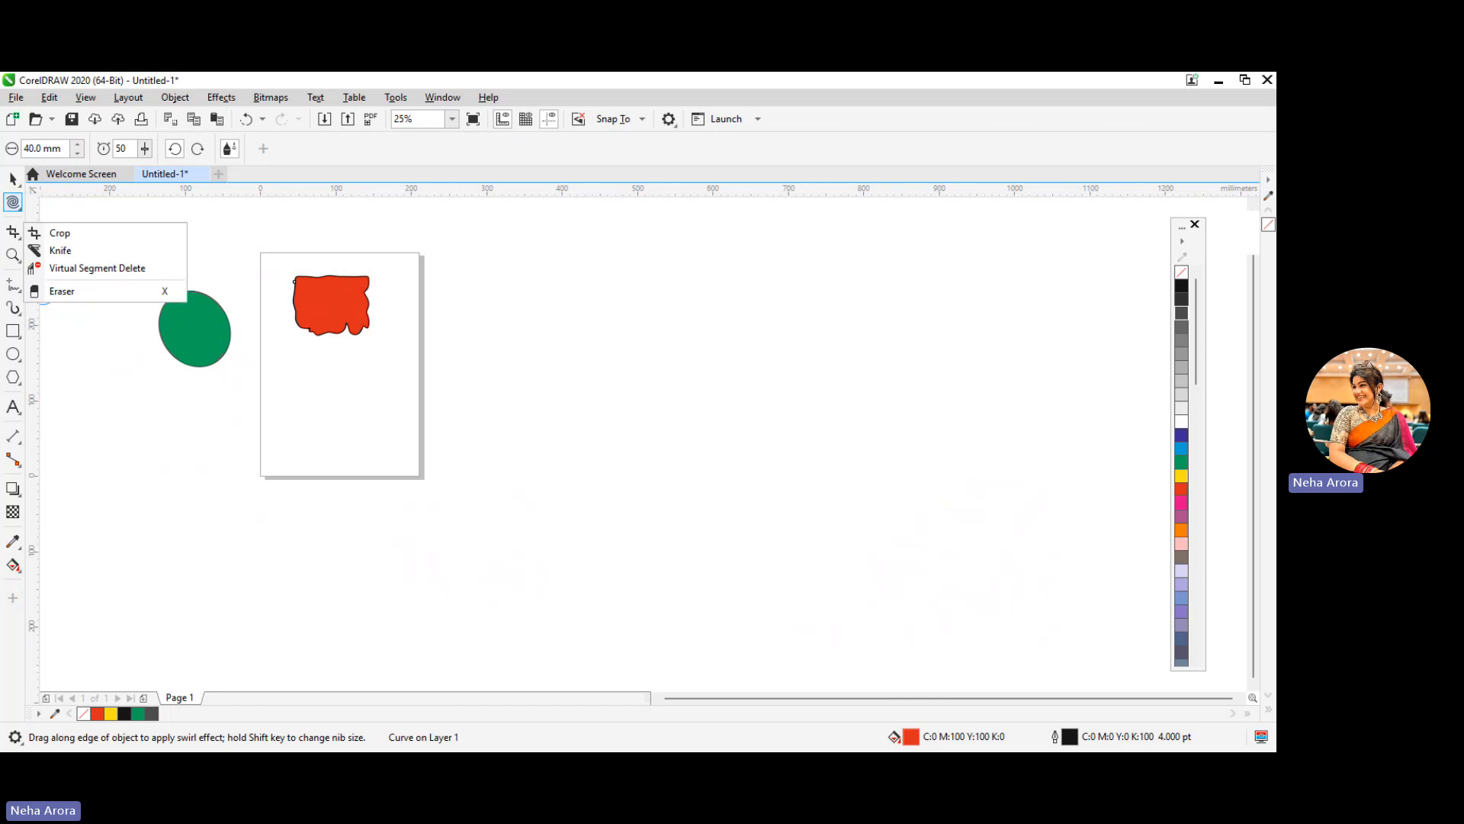
click(76, 235)
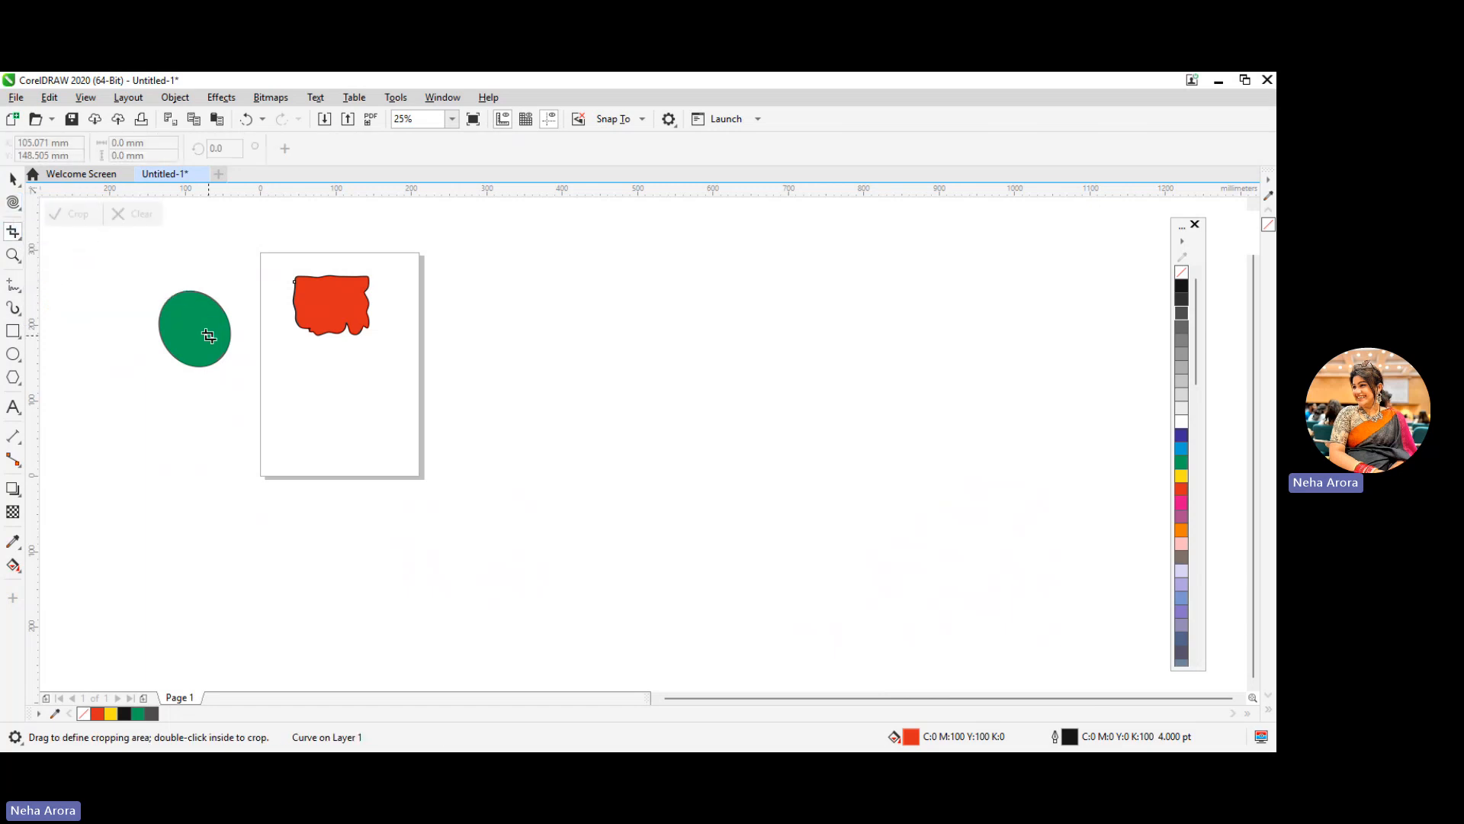
scroll(206, 335, up, 2)
drag(135, 244, 271, 368)
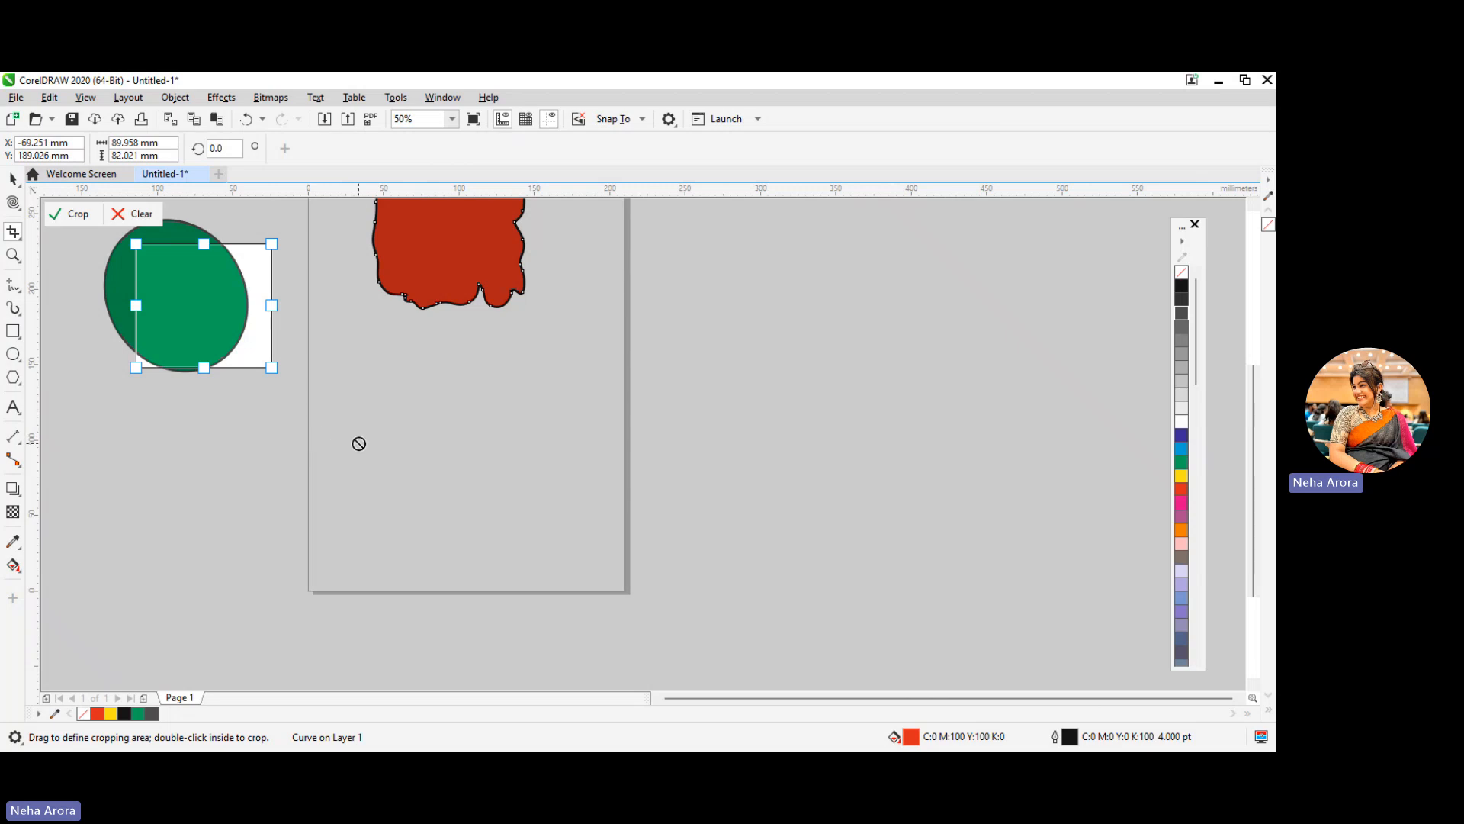
key(Return)
scroll(362, 496, up, 2)
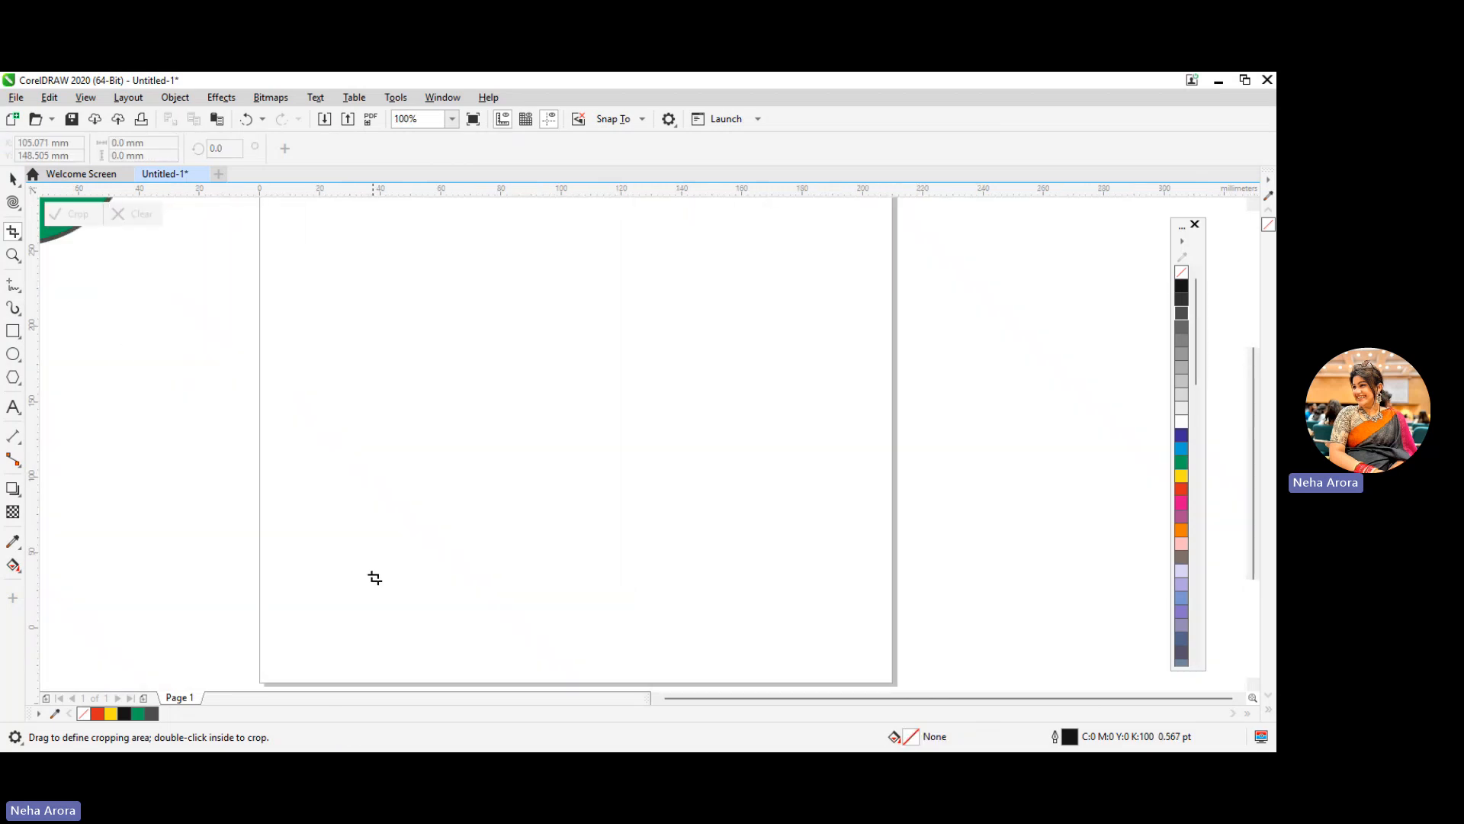
scroll(373, 577, down, 6)
scroll(381, 568, up, 6)
scroll(390, 563, down, 4)
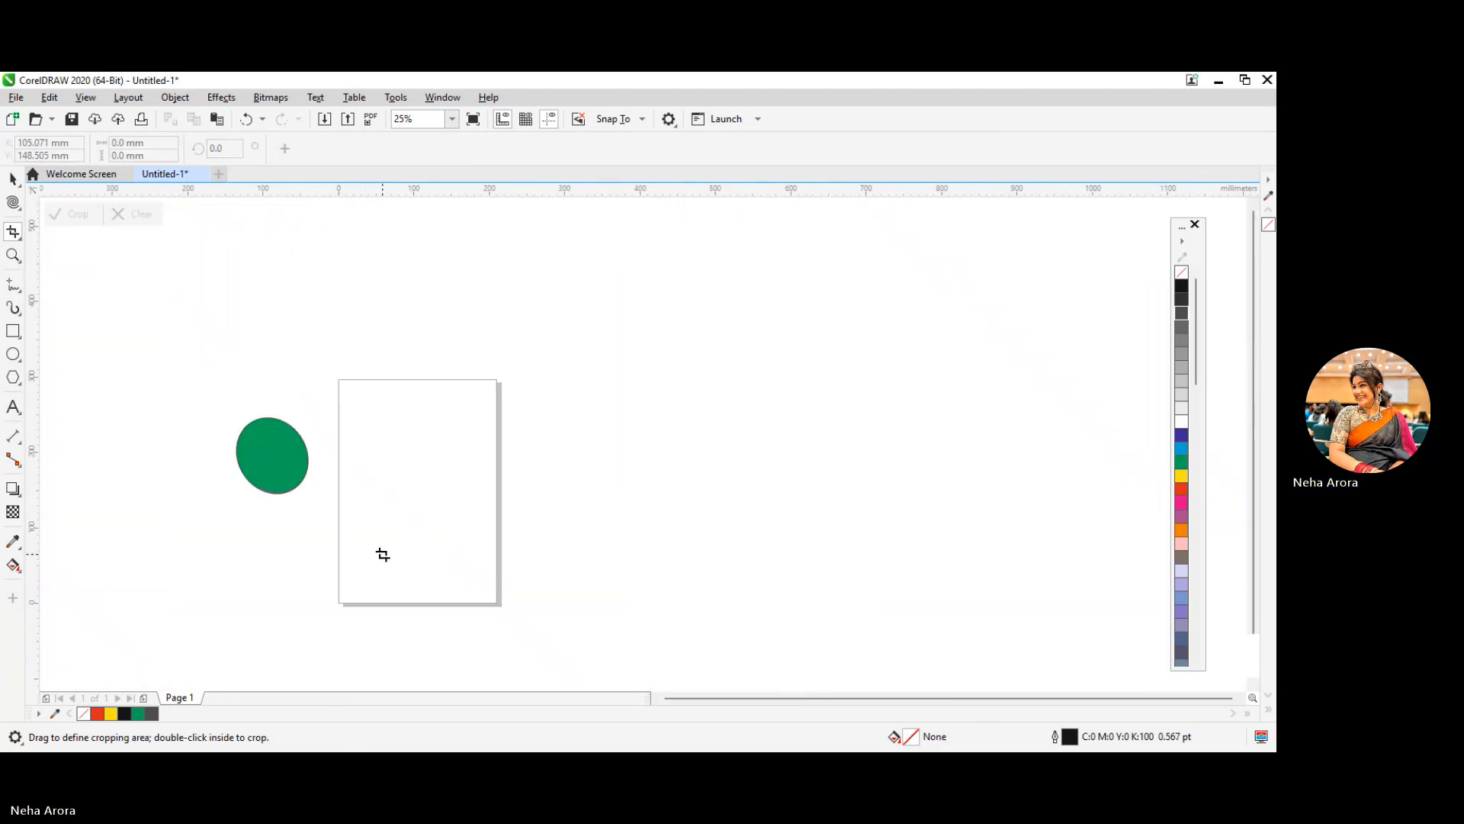
key(ctrl+z)
scroll(386, 507, up, 2)
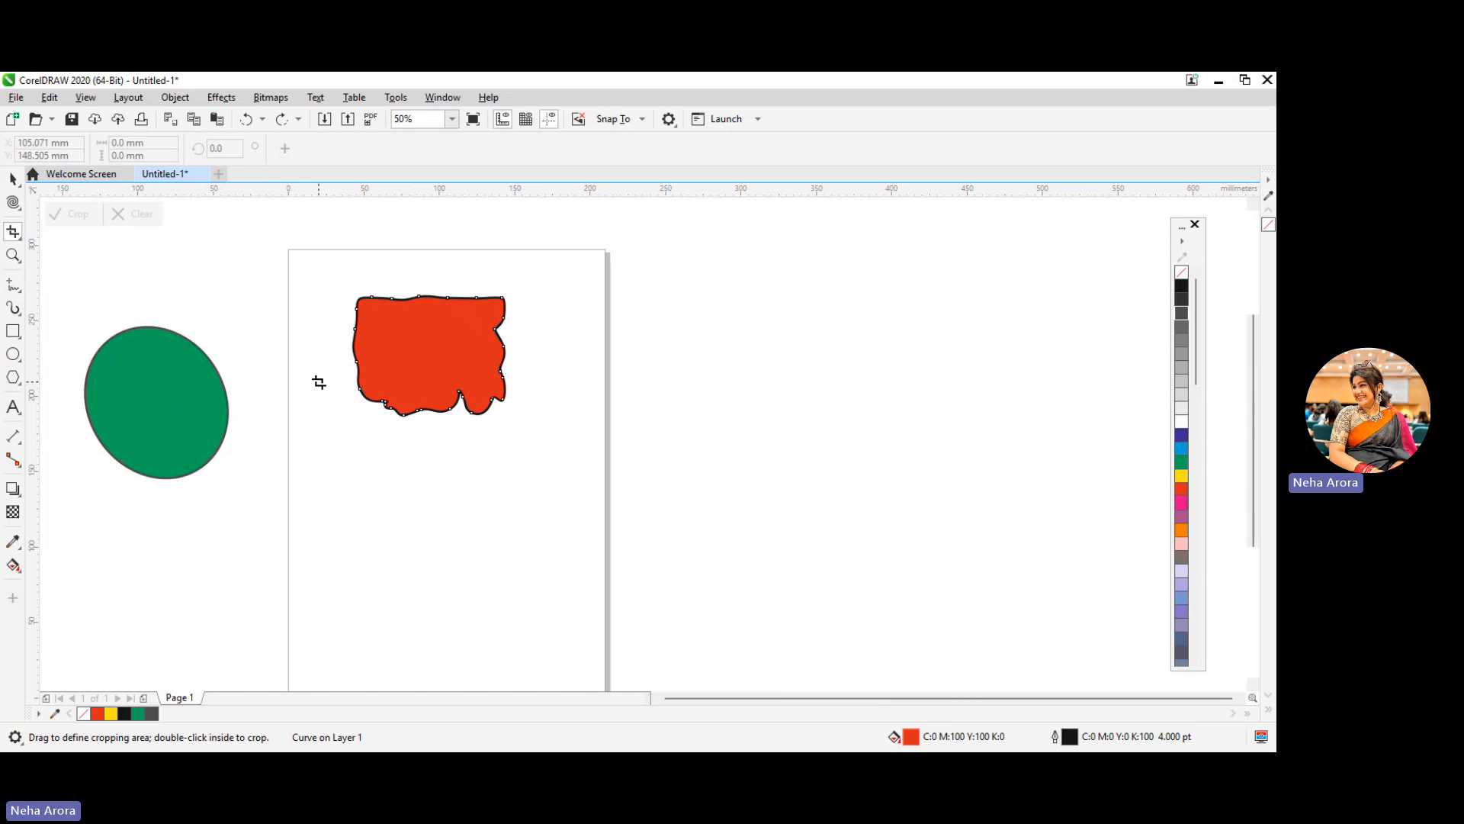
Step: Try cropping the drawing to an area of about 141 × 58 mm over the red shape's lower part, and undo it
drag(320, 372, 534, 458)
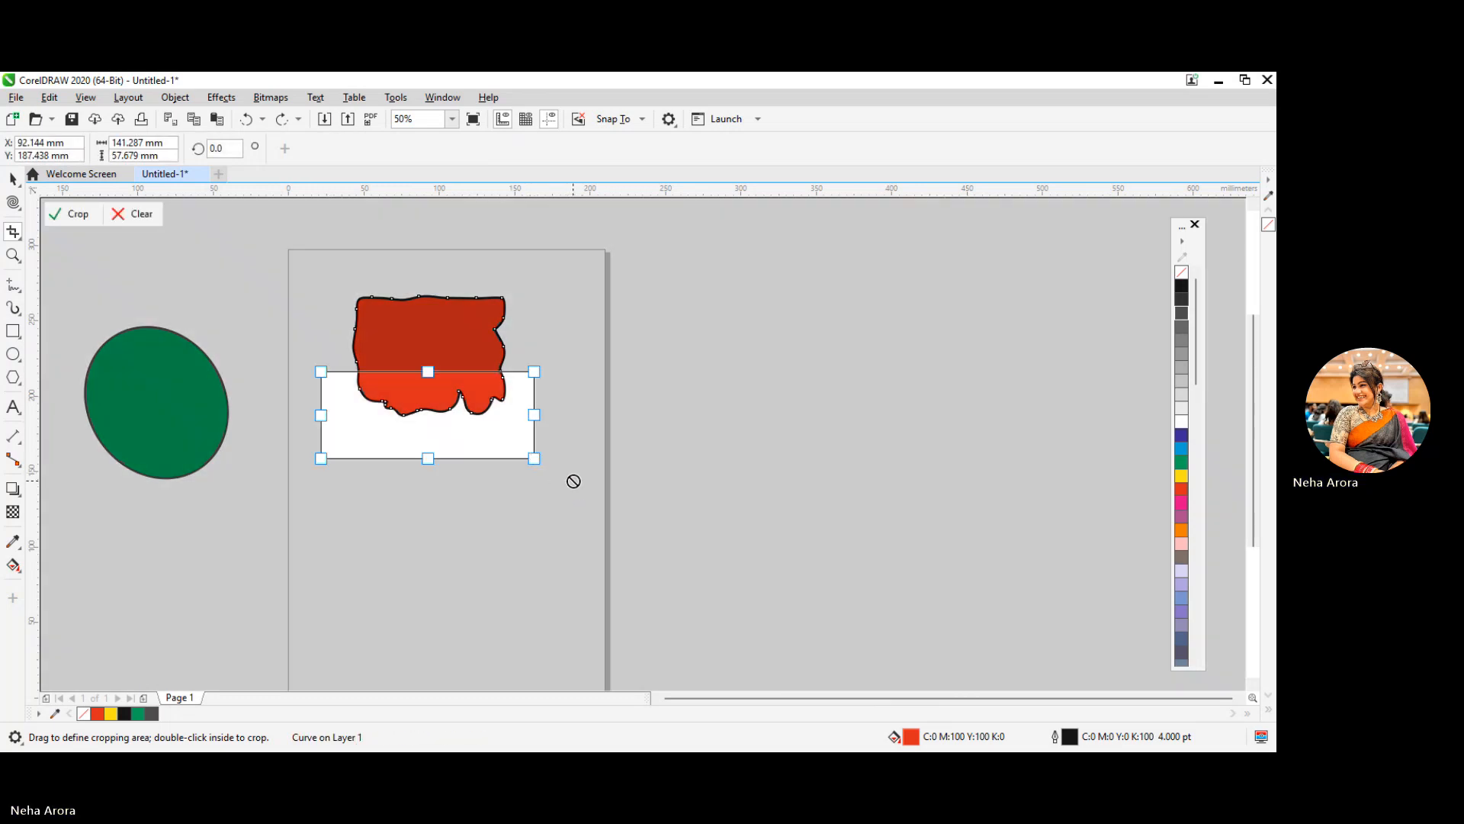
click(80, 214)
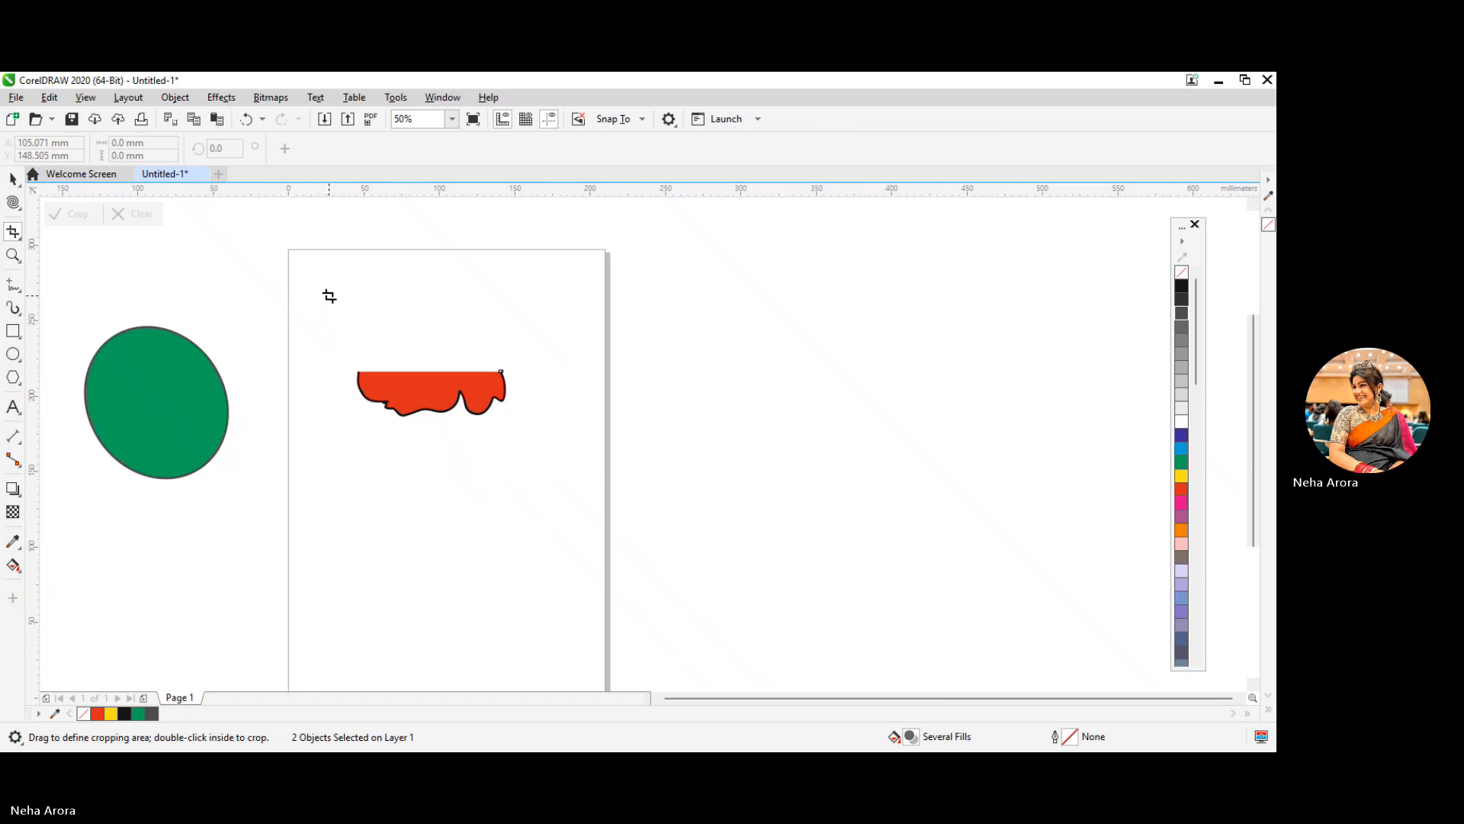
click(14, 178)
key(ctrl+z)
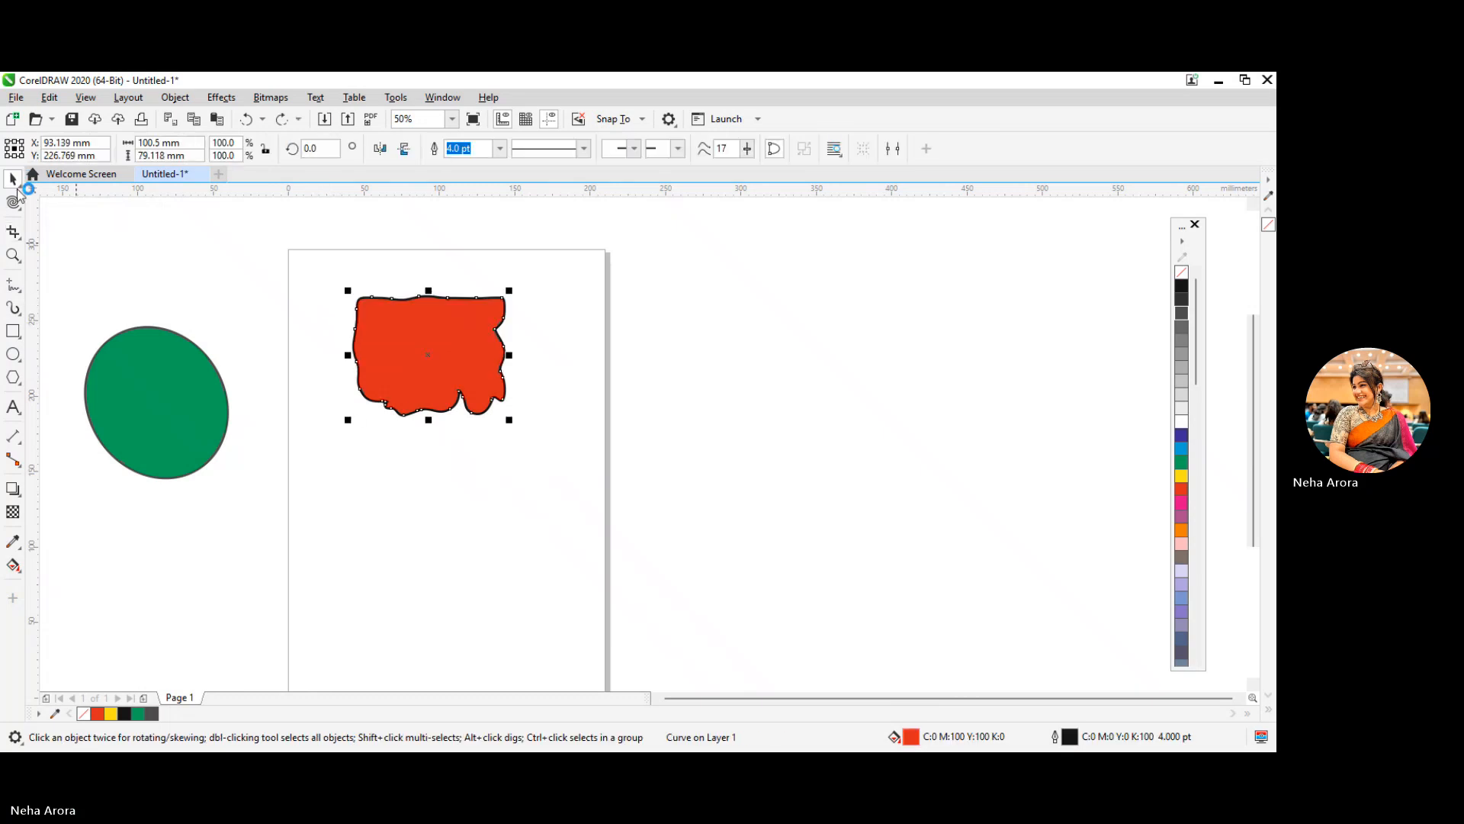
Step: Slice the red shape from top to bottom near its middle with the Knife tool, and move both halves left together
click(22, 246)
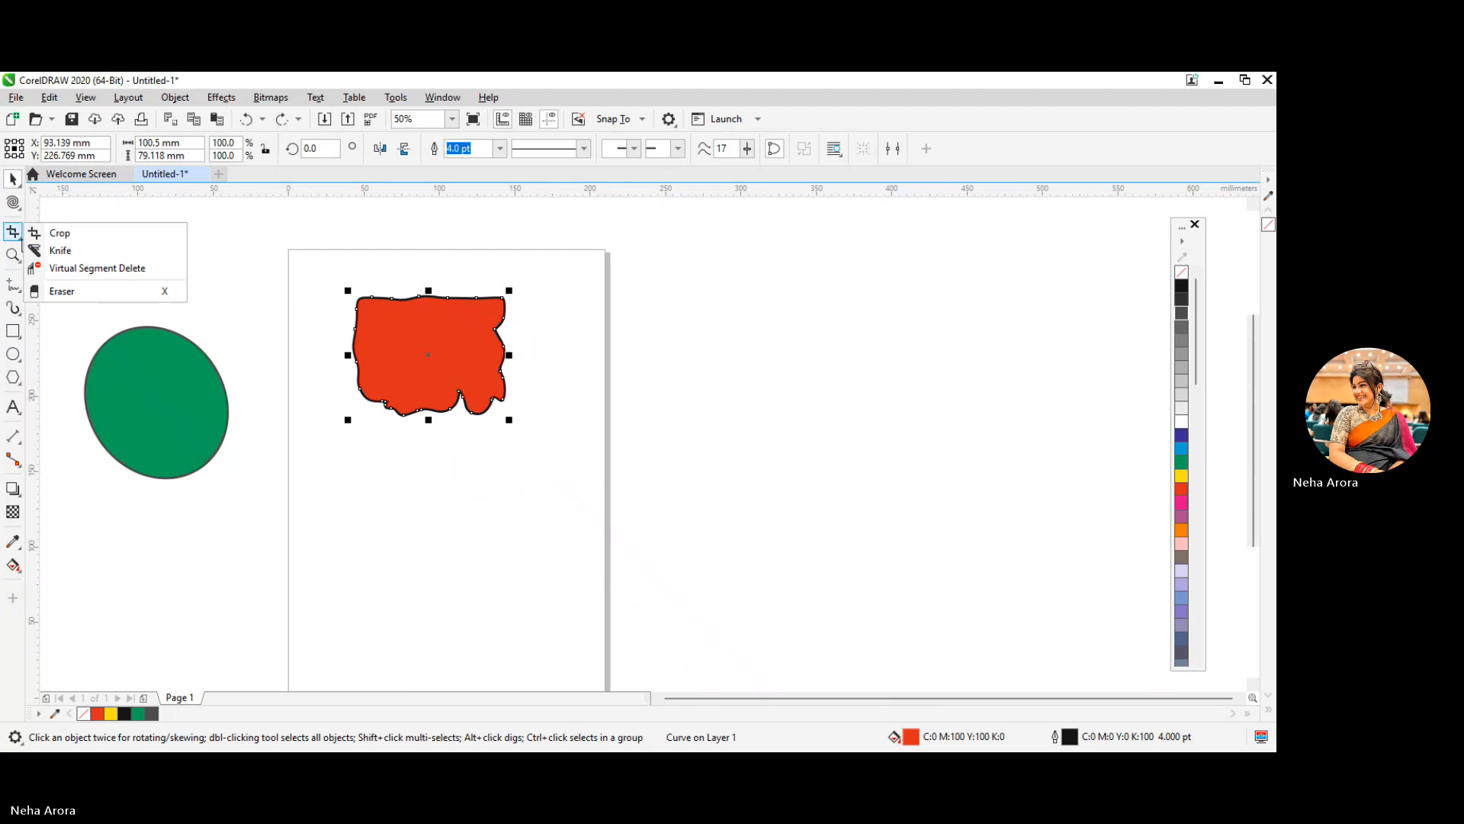
click(57, 249)
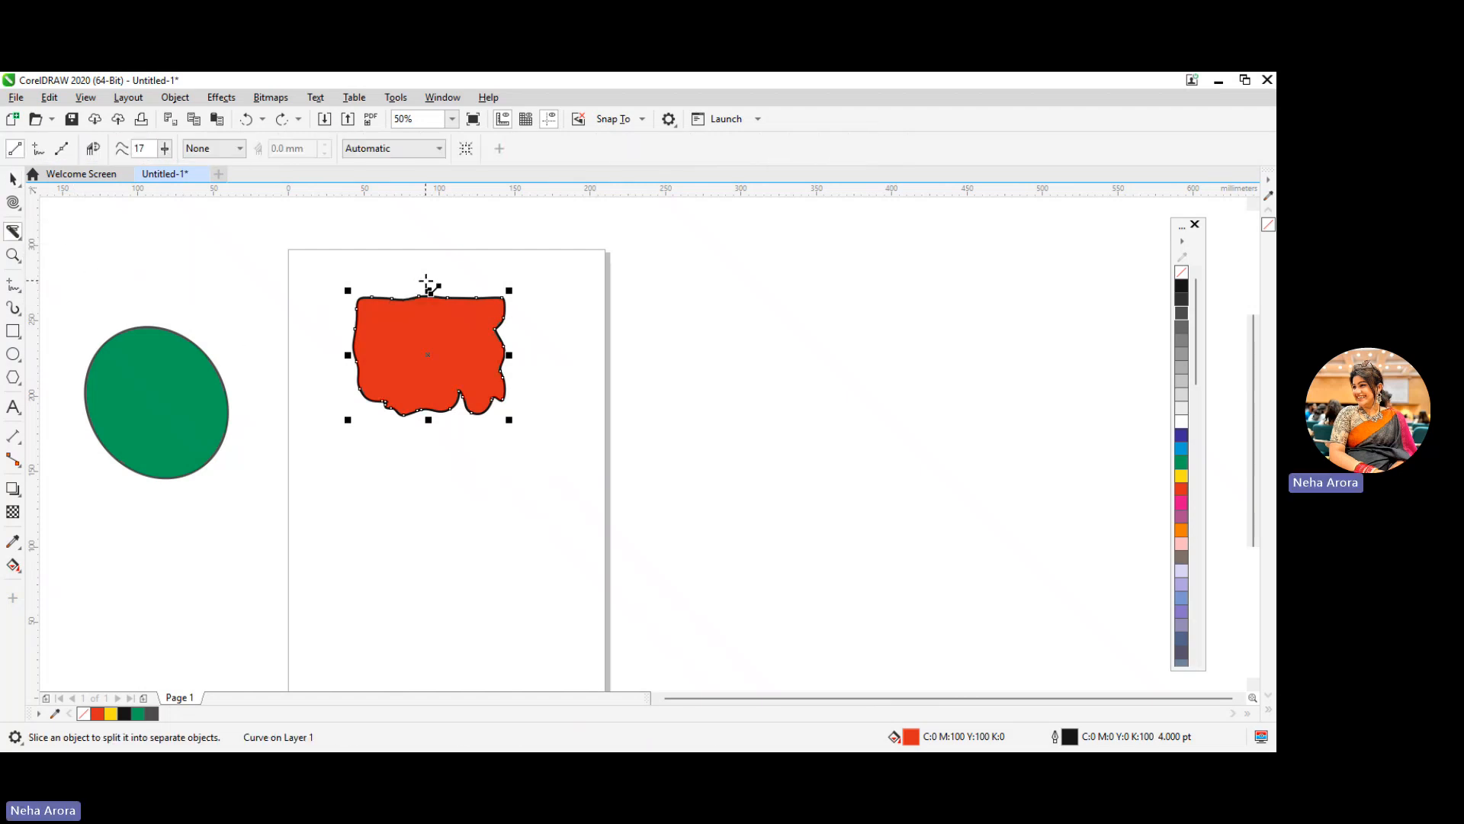
drag(433, 295, 459, 435)
click(67, 180)
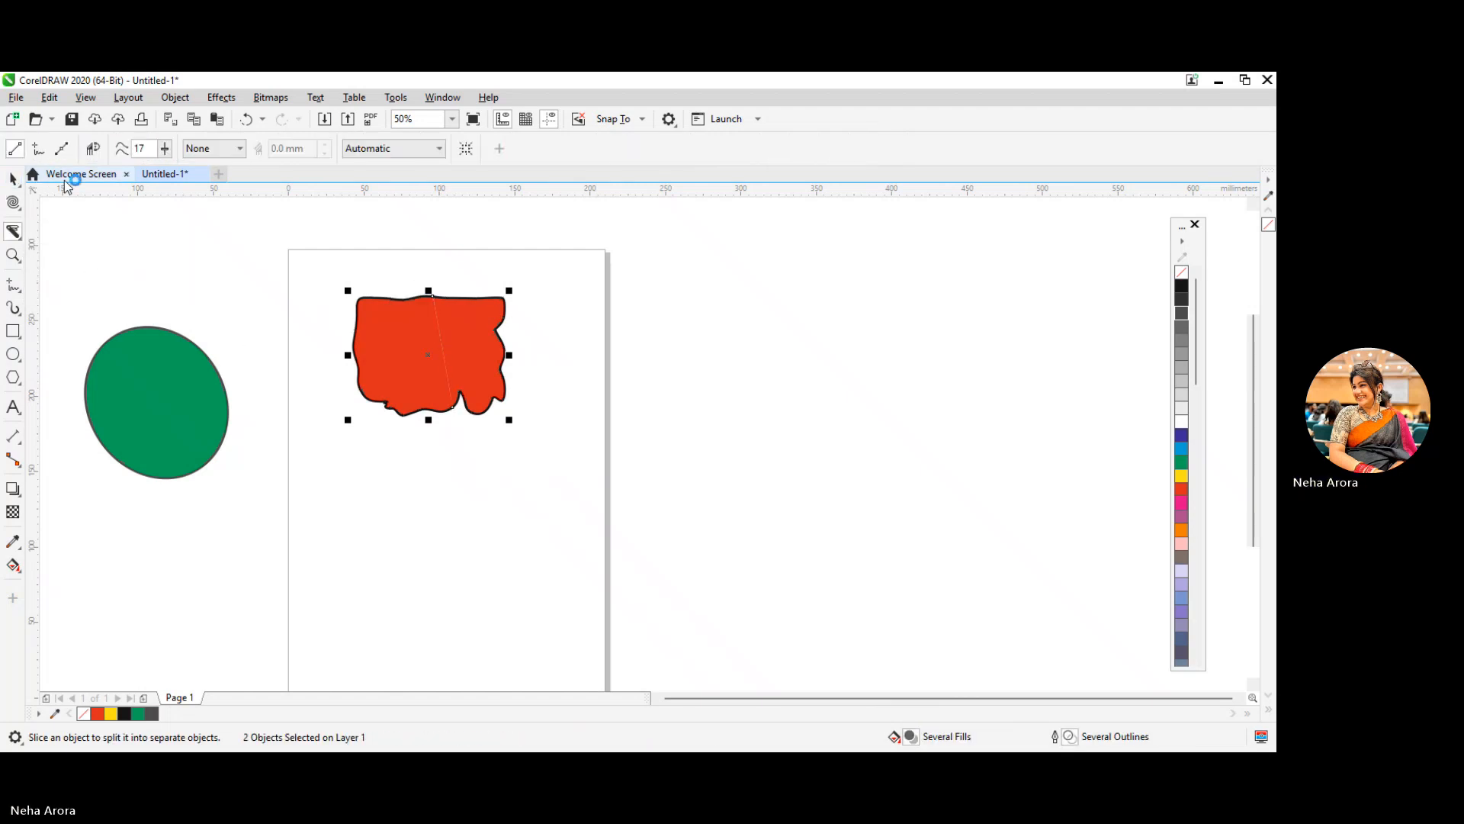
click(13, 178)
drag(376, 332, 322, 332)
click(381, 356)
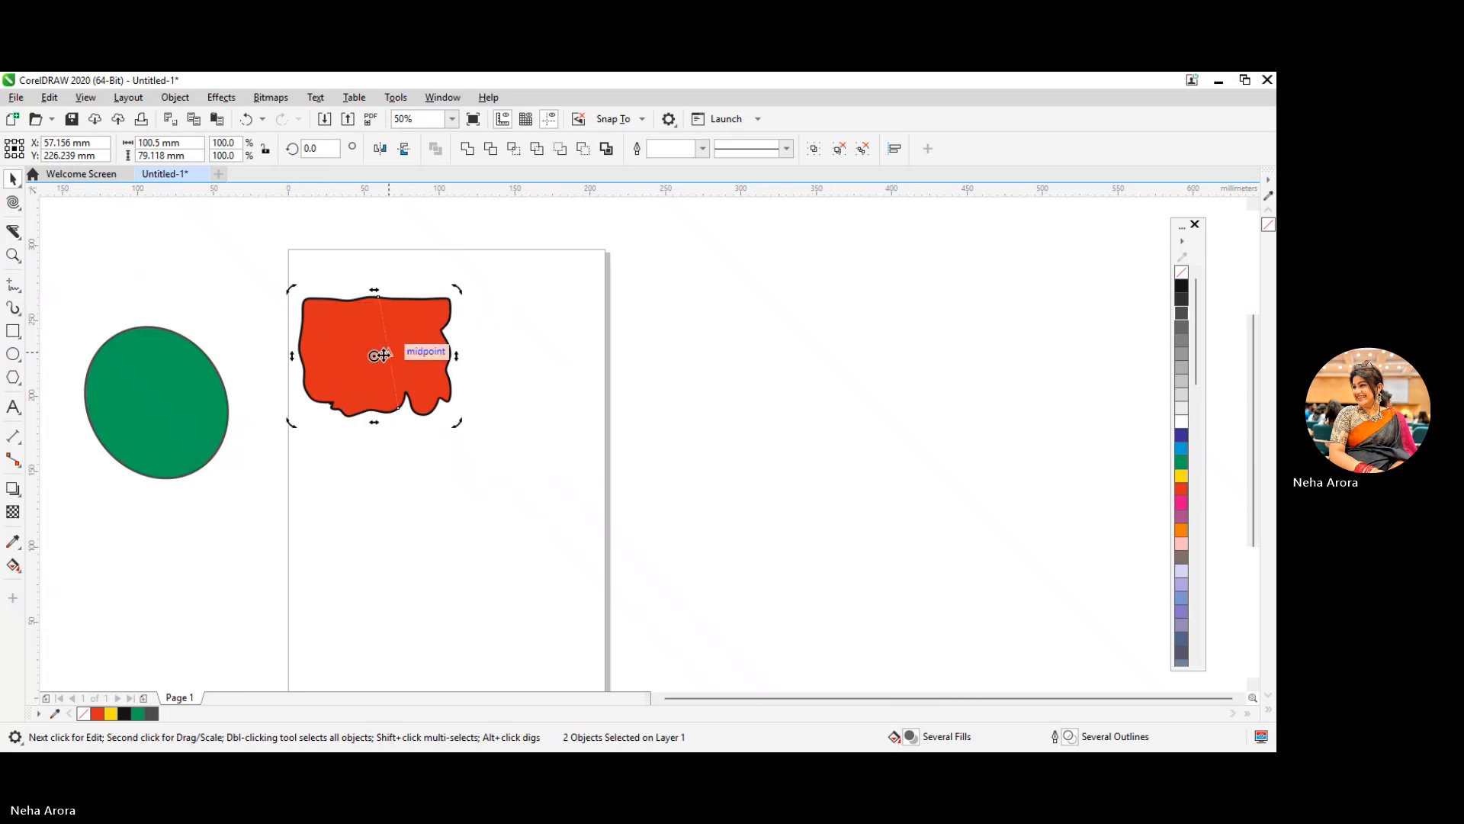
Step: Slice the red shape diagonally from its lower-left corner to its upper edge with the Knife tool
click(21, 239)
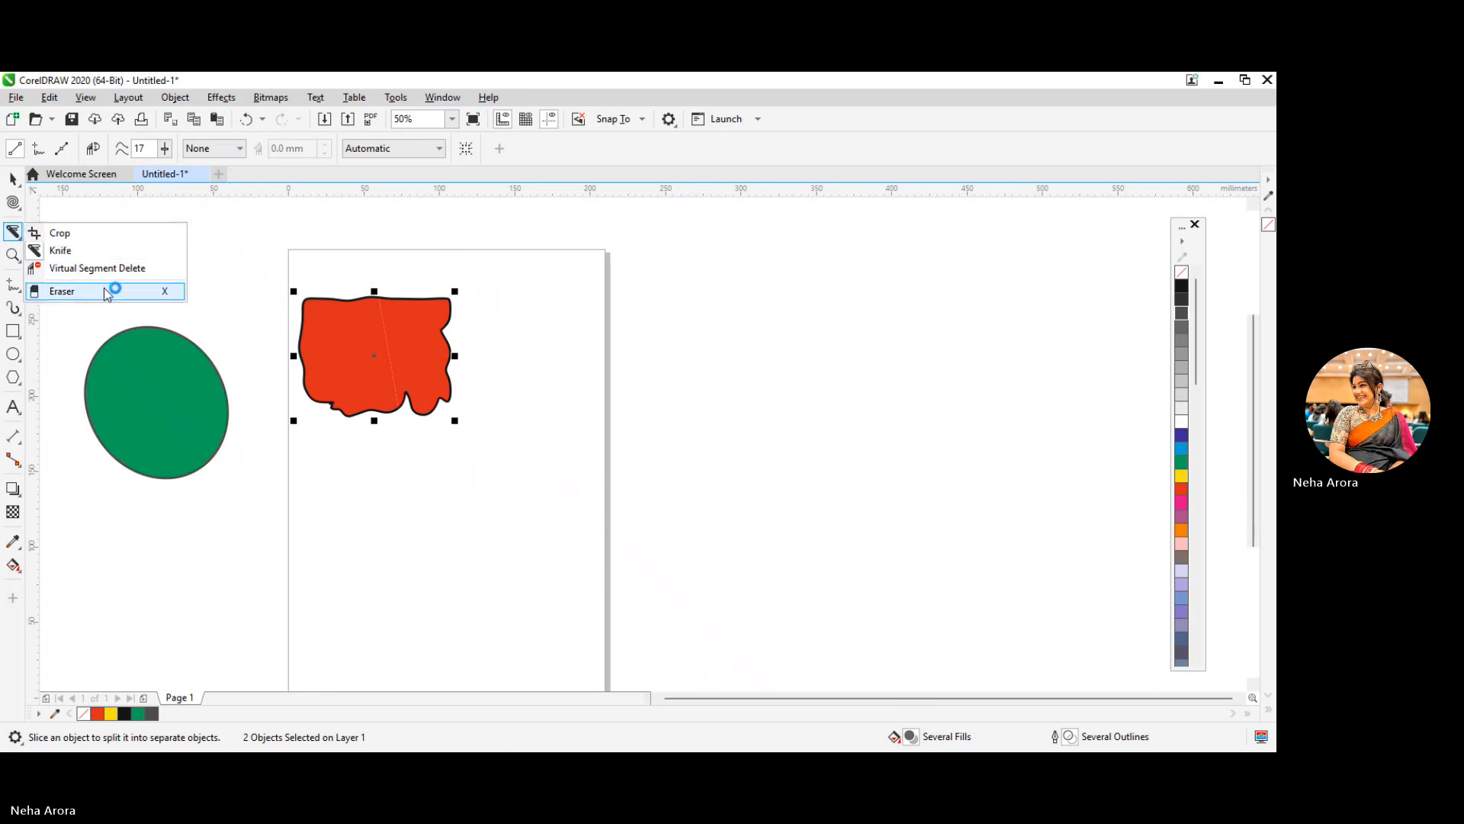
click(95, 251)
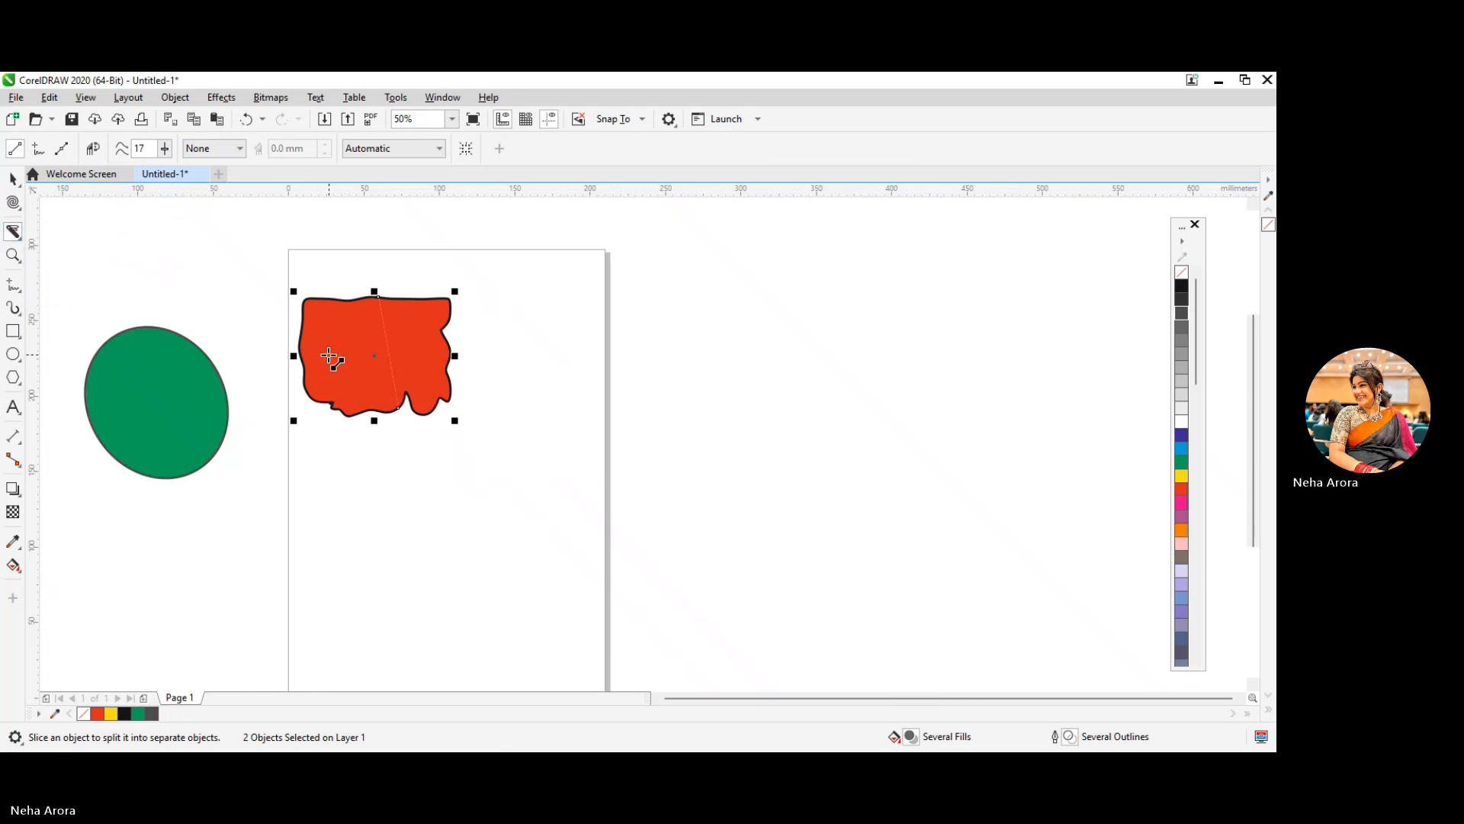
drag(305, 391, 418, 288)
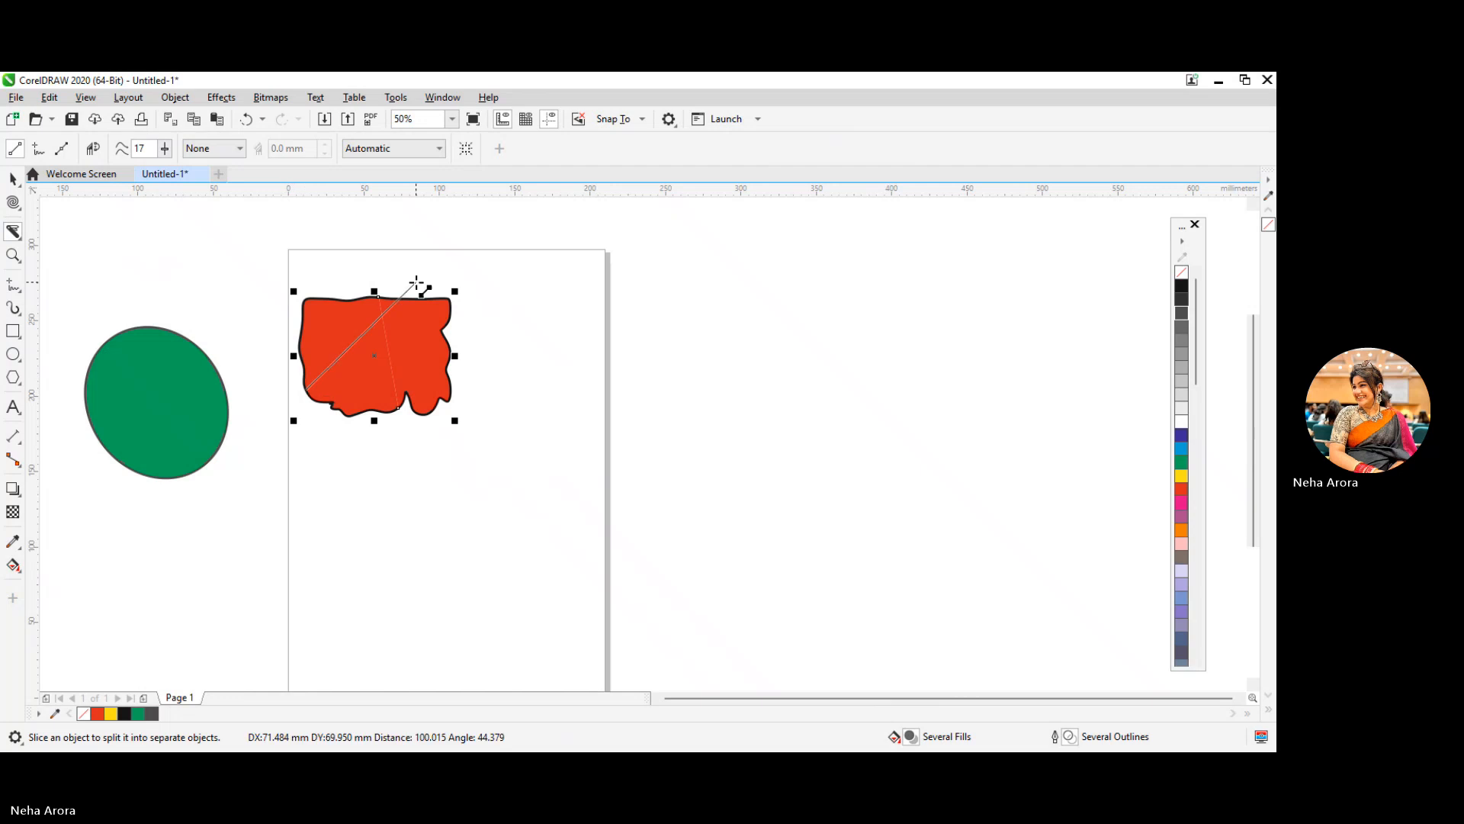
click(398, 409)
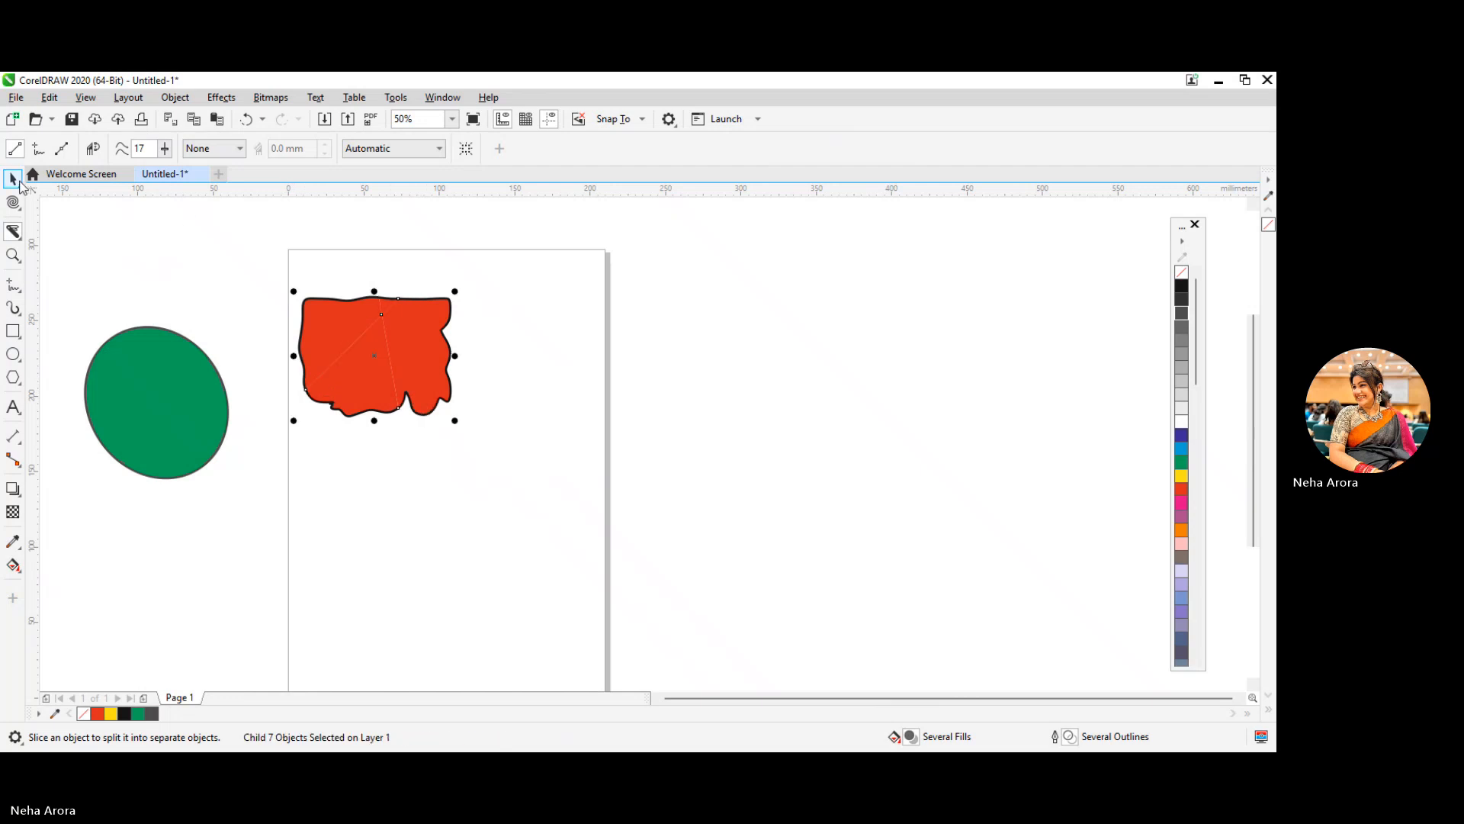
Step: Pull the left and right pieces of the sliced red shape apart, leaving a gap between them
click(17, 180)
click(365, 363)
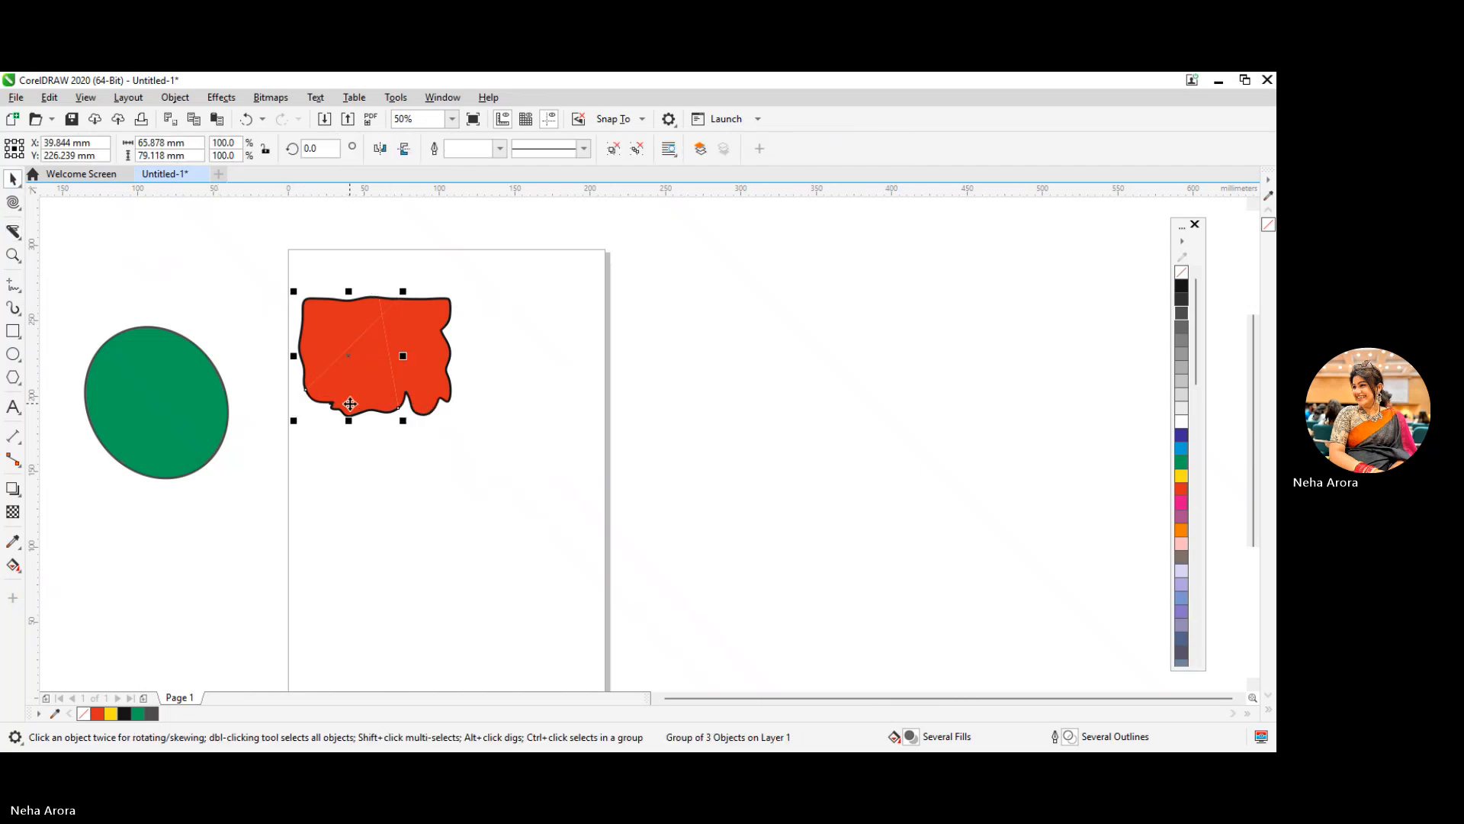
drag(350, 405, 316, 402)
drag(430, 368, 488, 355)
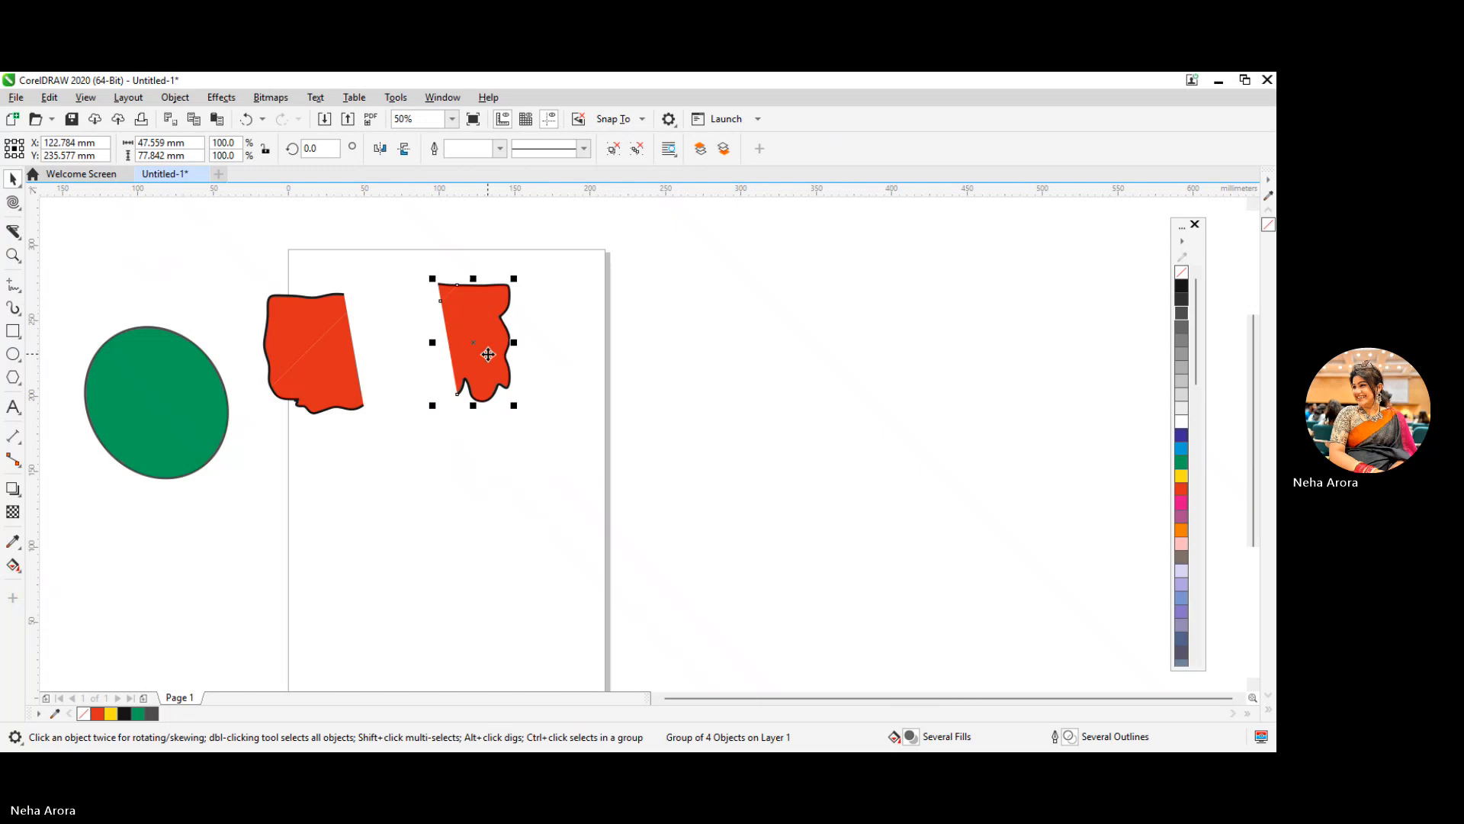
click(324, 381)
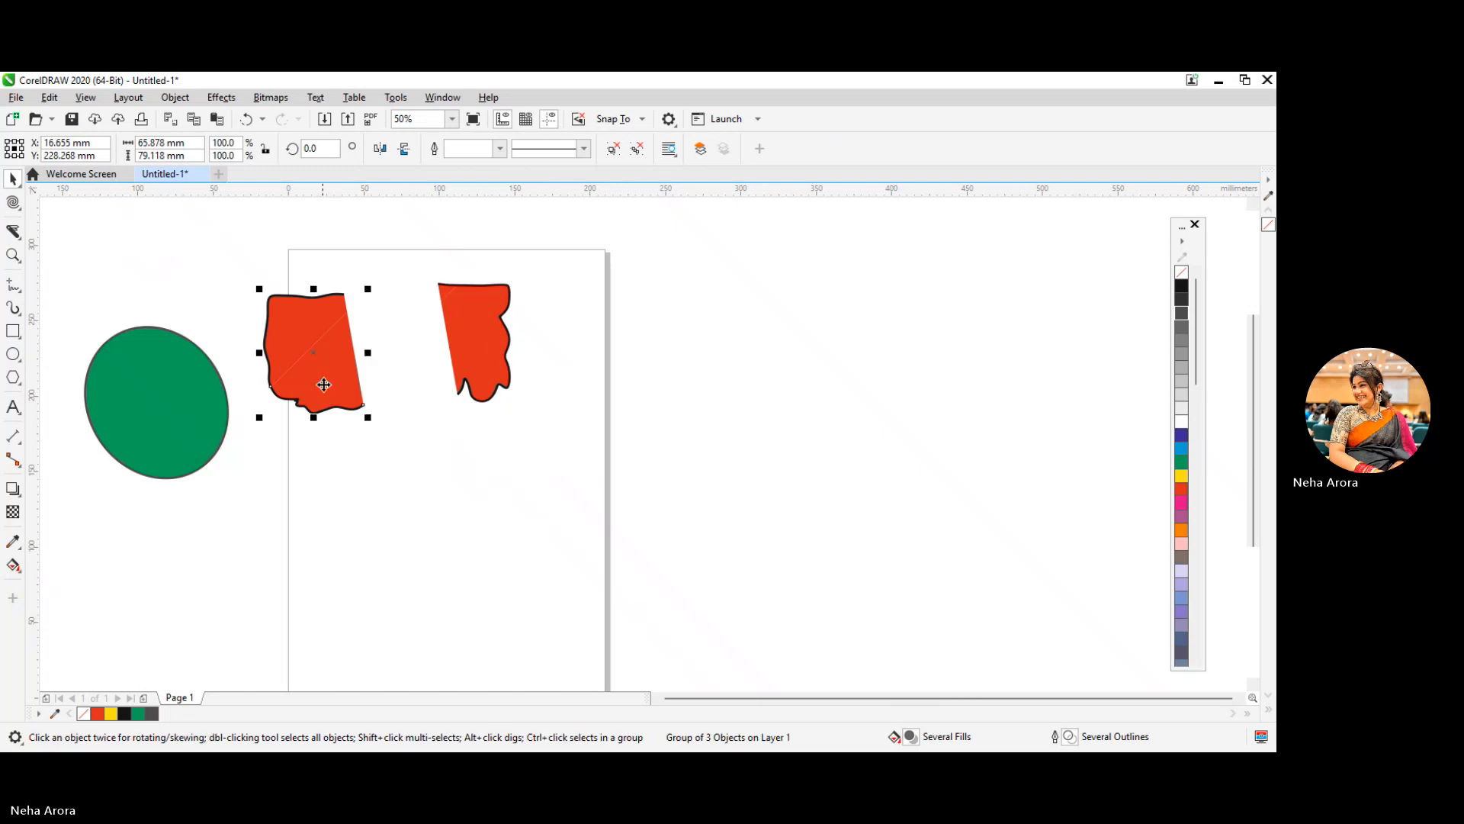
Step: Slice the left red piece from top to bottom with the Knife tool and deselect it
click(13, 202)
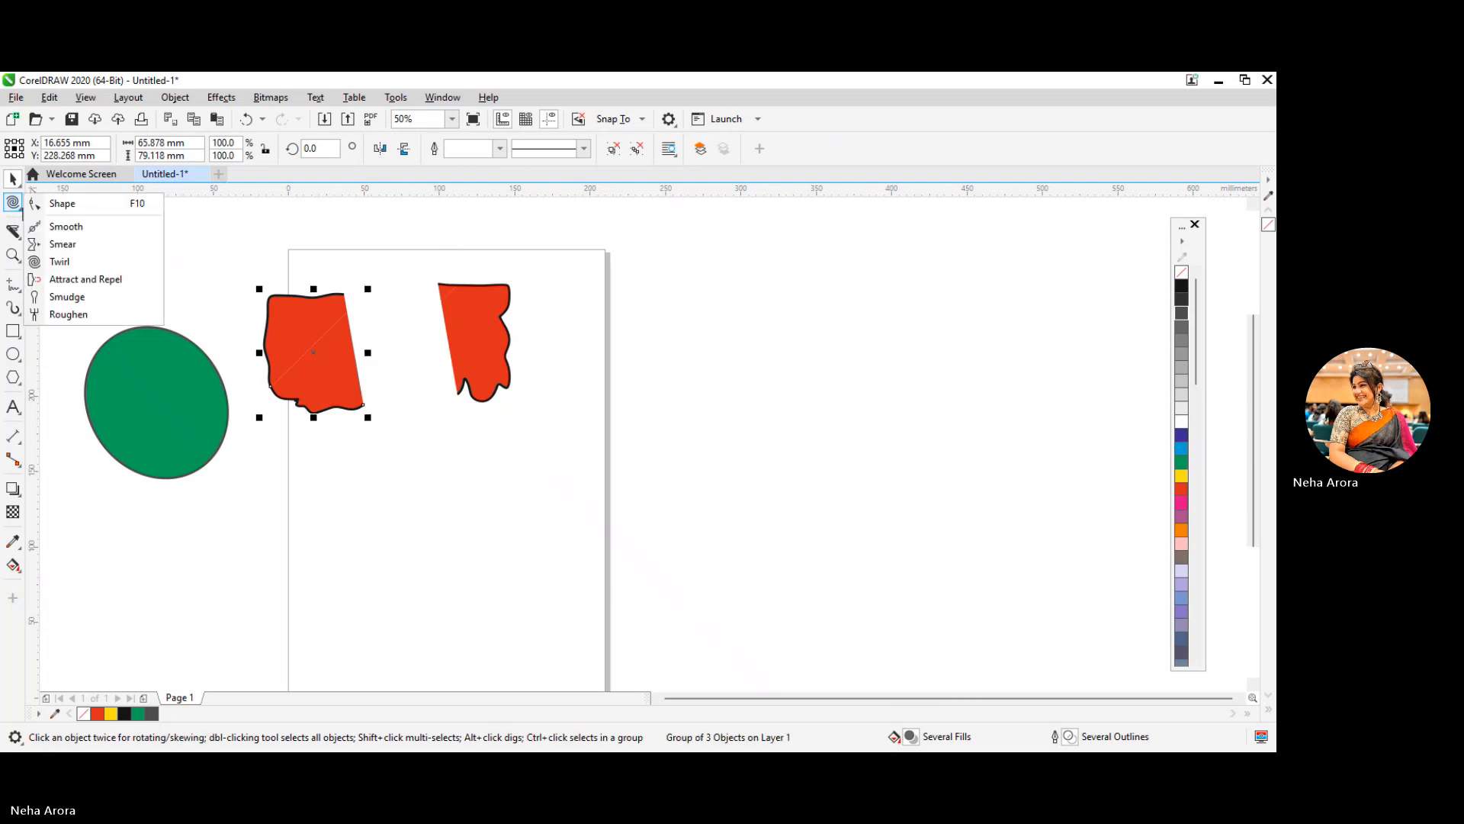
click(13, 231)
click(65, 249)
drag(313, 271, 359, 476)
click(13, 178)
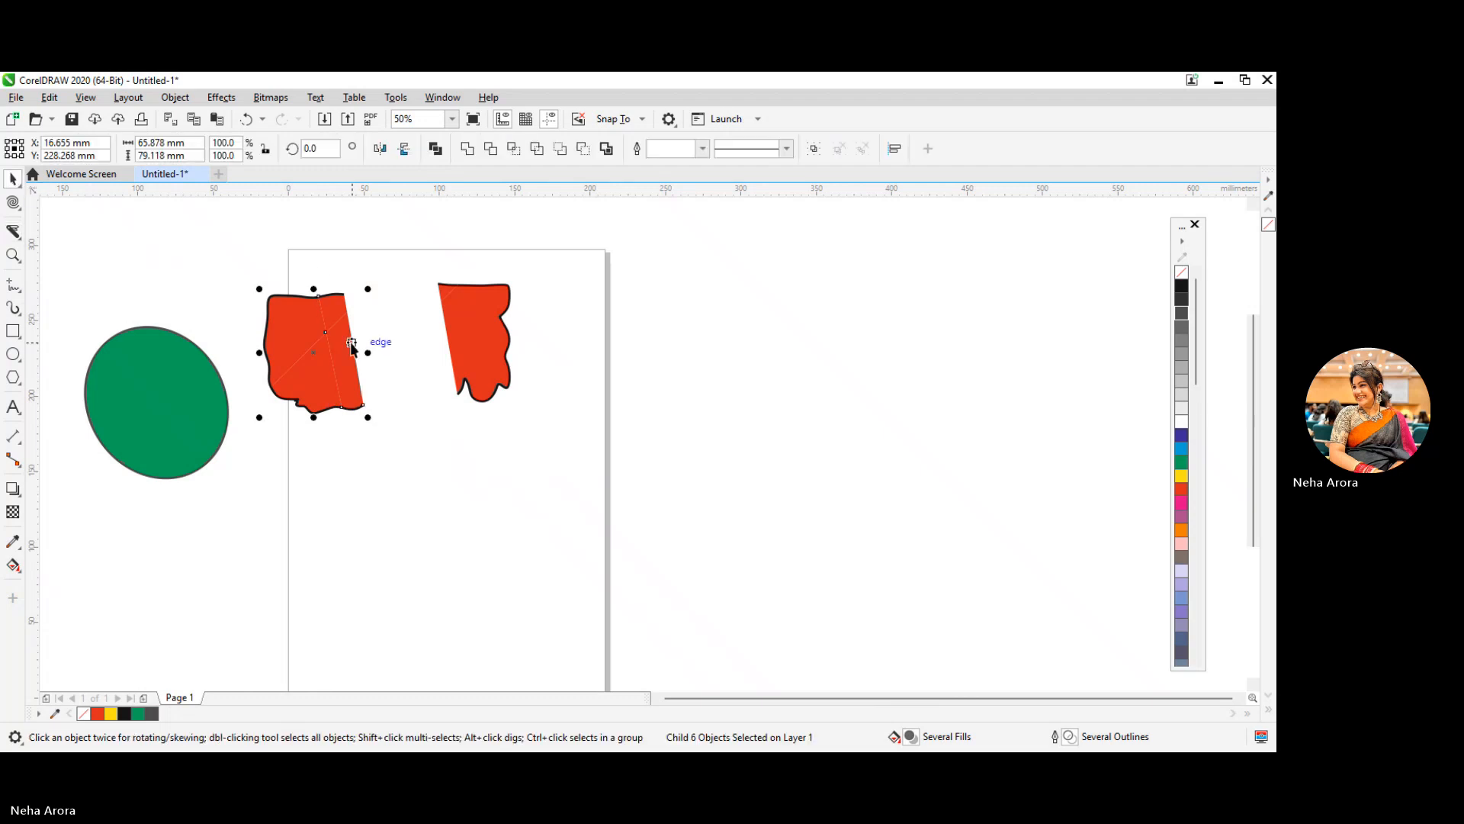
click(352, 344)
click(342, 494)
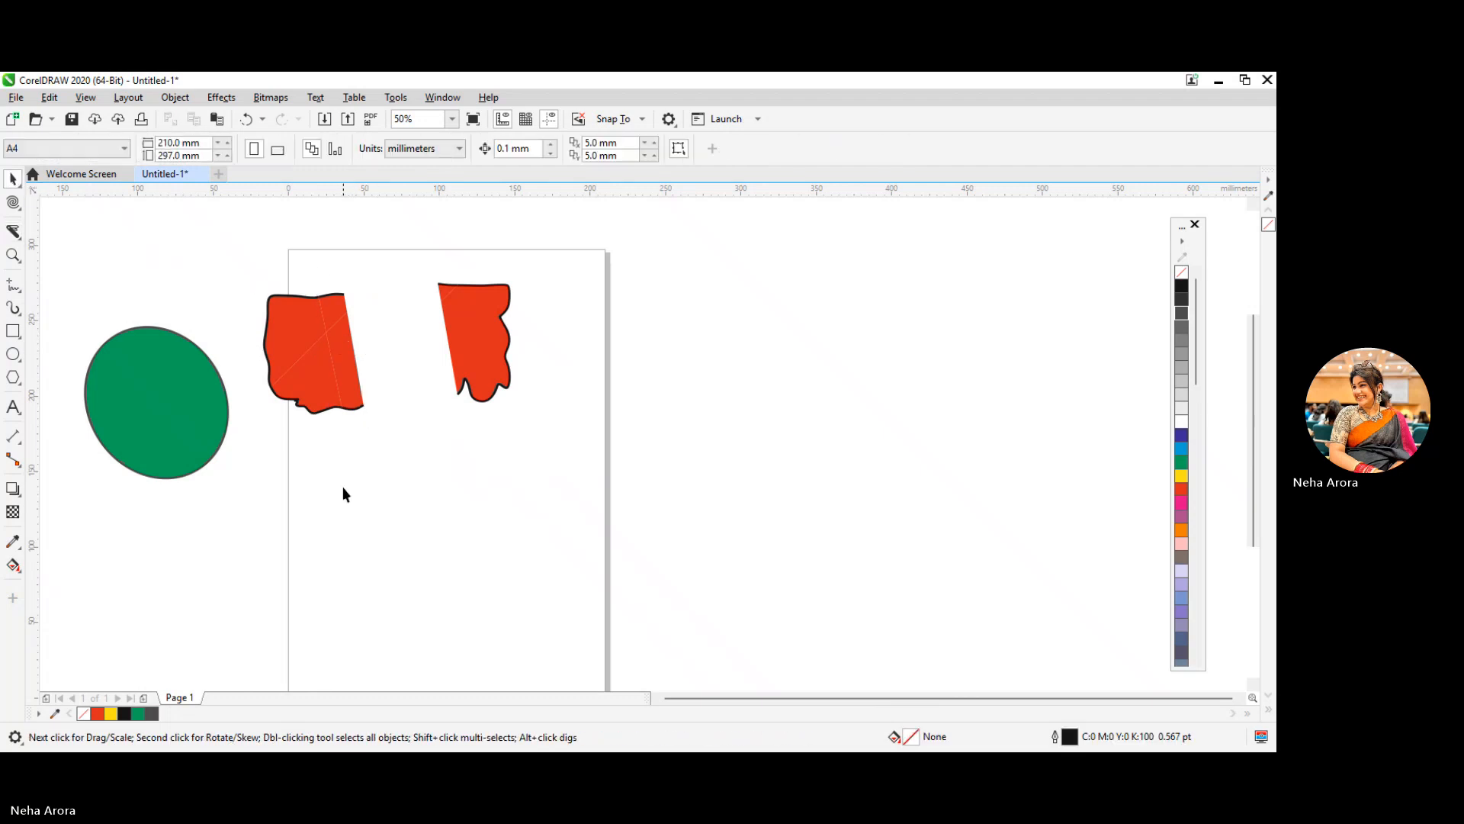
Step: Undo all the Knife cuts and moves of the red pieces back to the single red shape
key(ctrl+z)
key(ctrl+z)
key(ctrl+z)
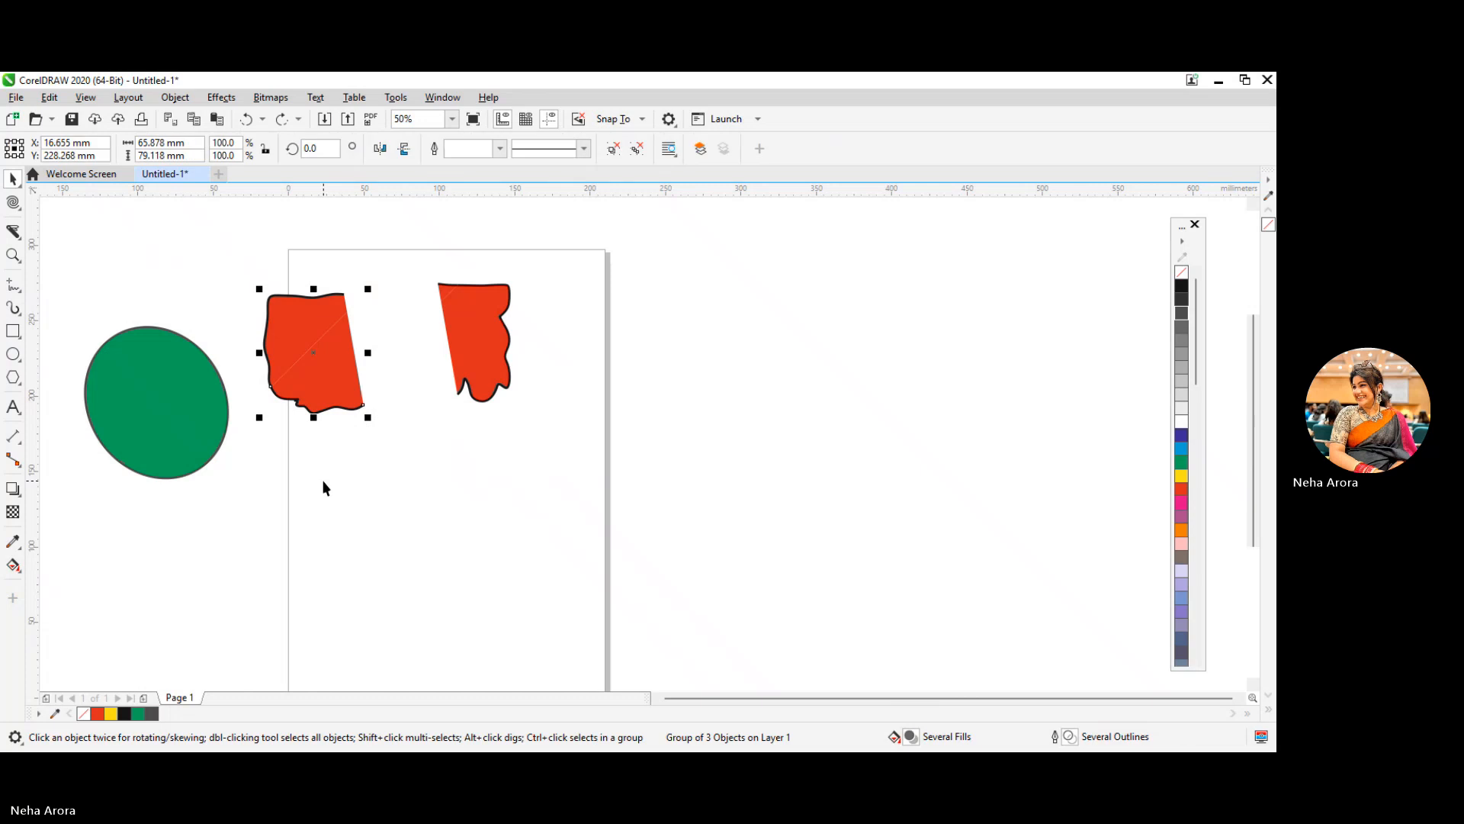
key(ctrl+z)
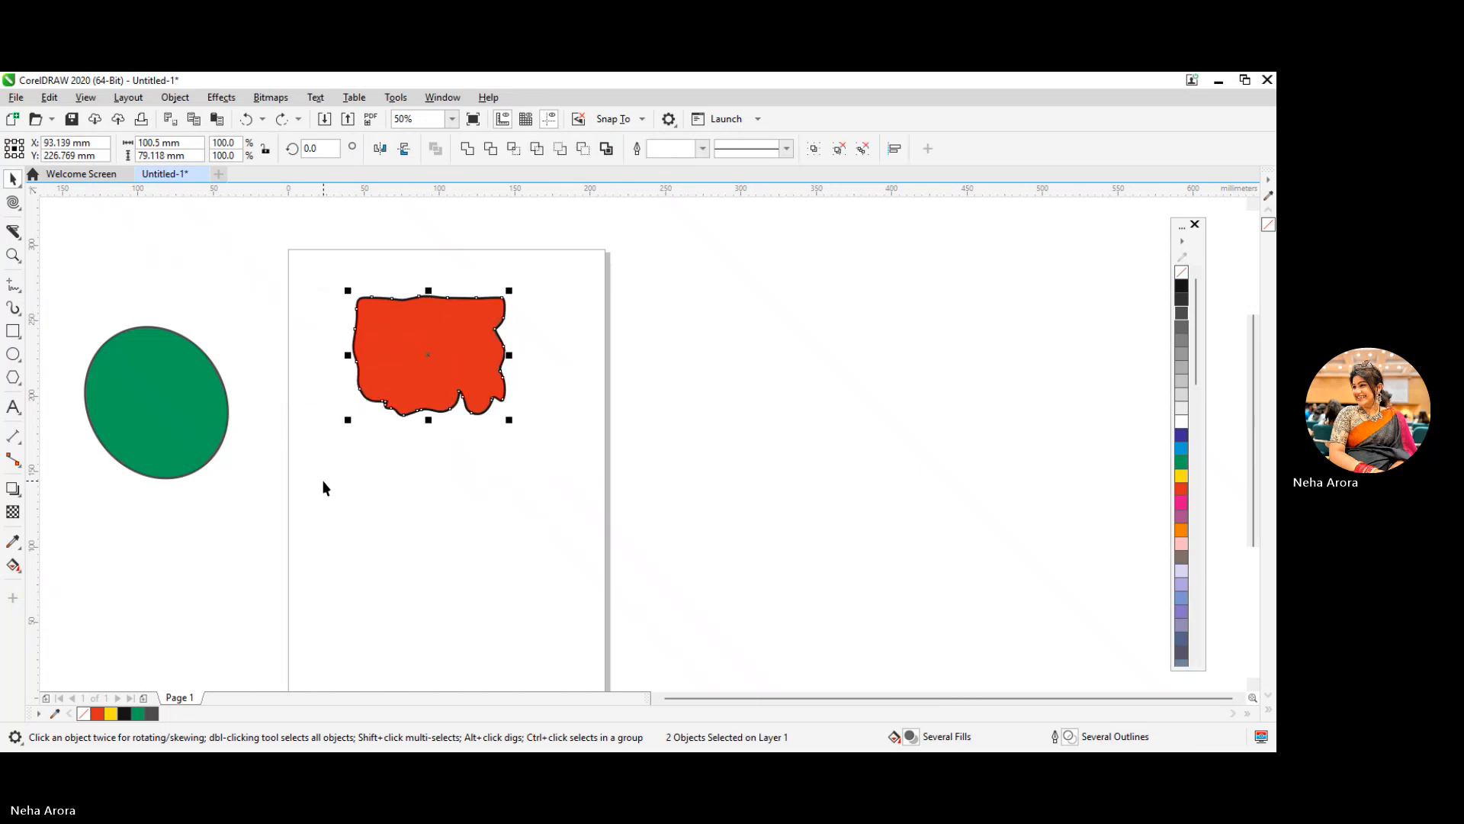
key(ctrl+z)
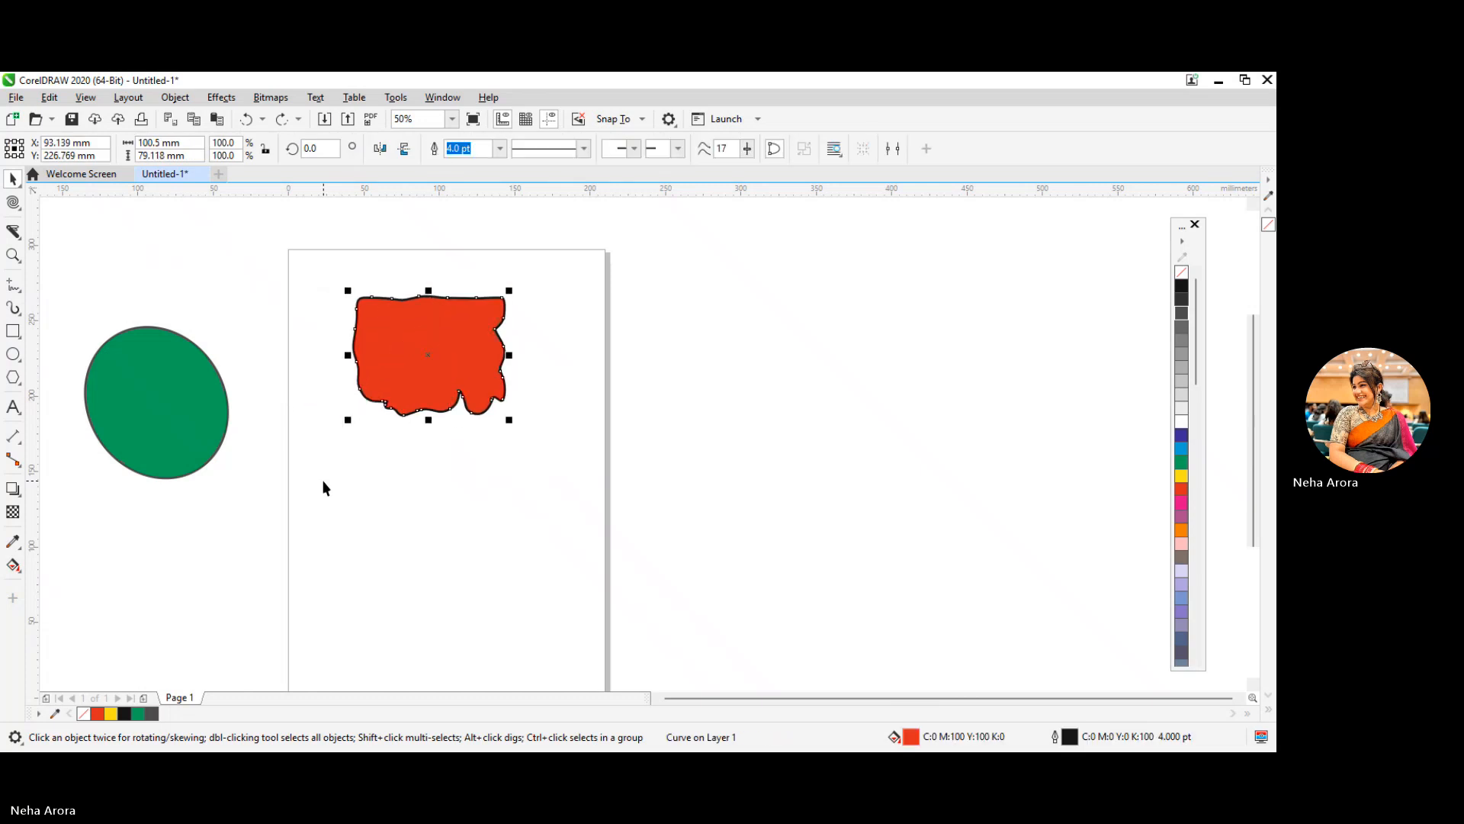
Step: Zoom in and out on the red shape with the Zoom tool, finishing at 100%
click(23, 241)
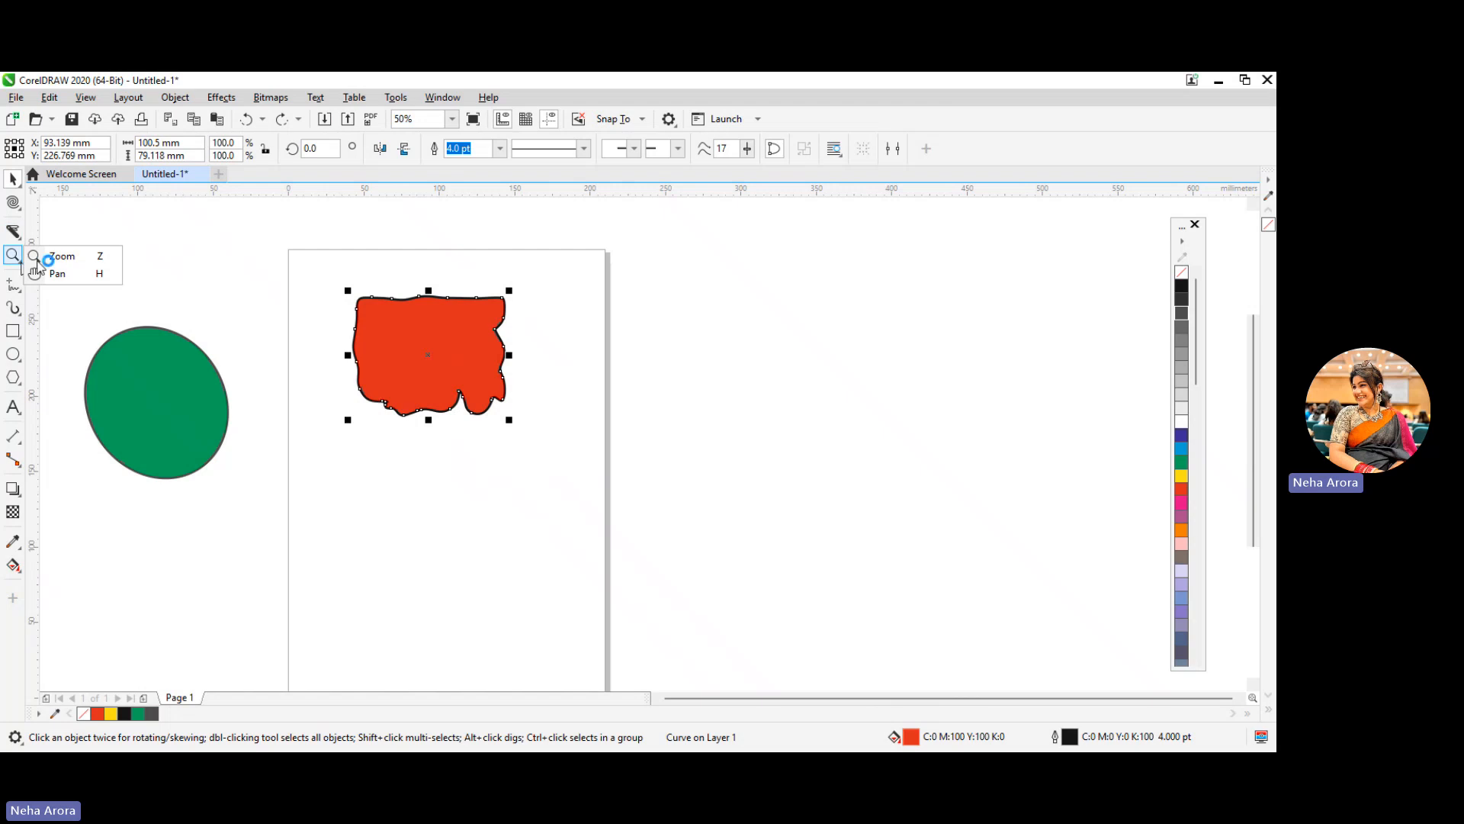
click(55, 256)
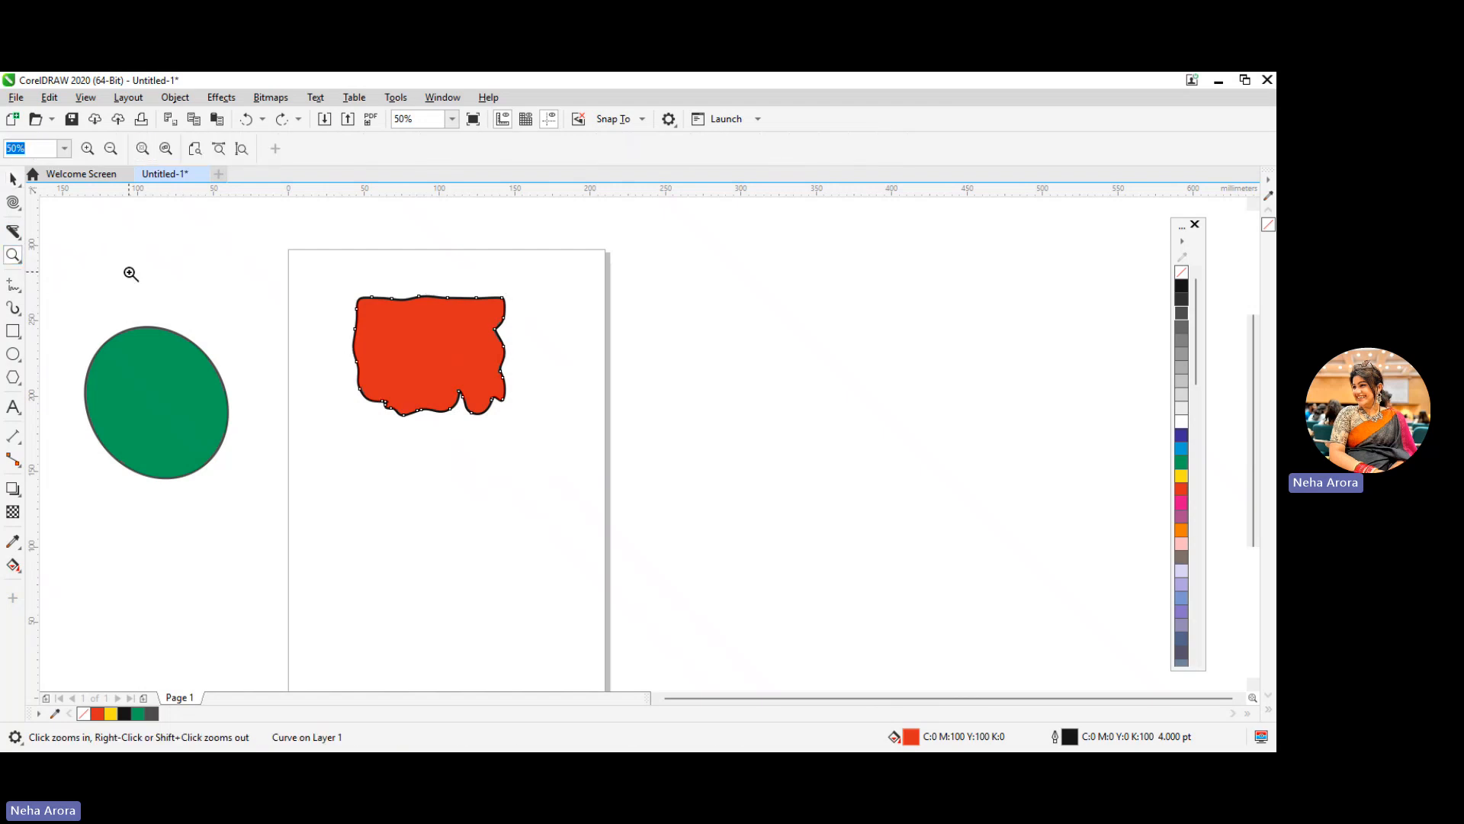
click(424, 344)
click(602, 430)
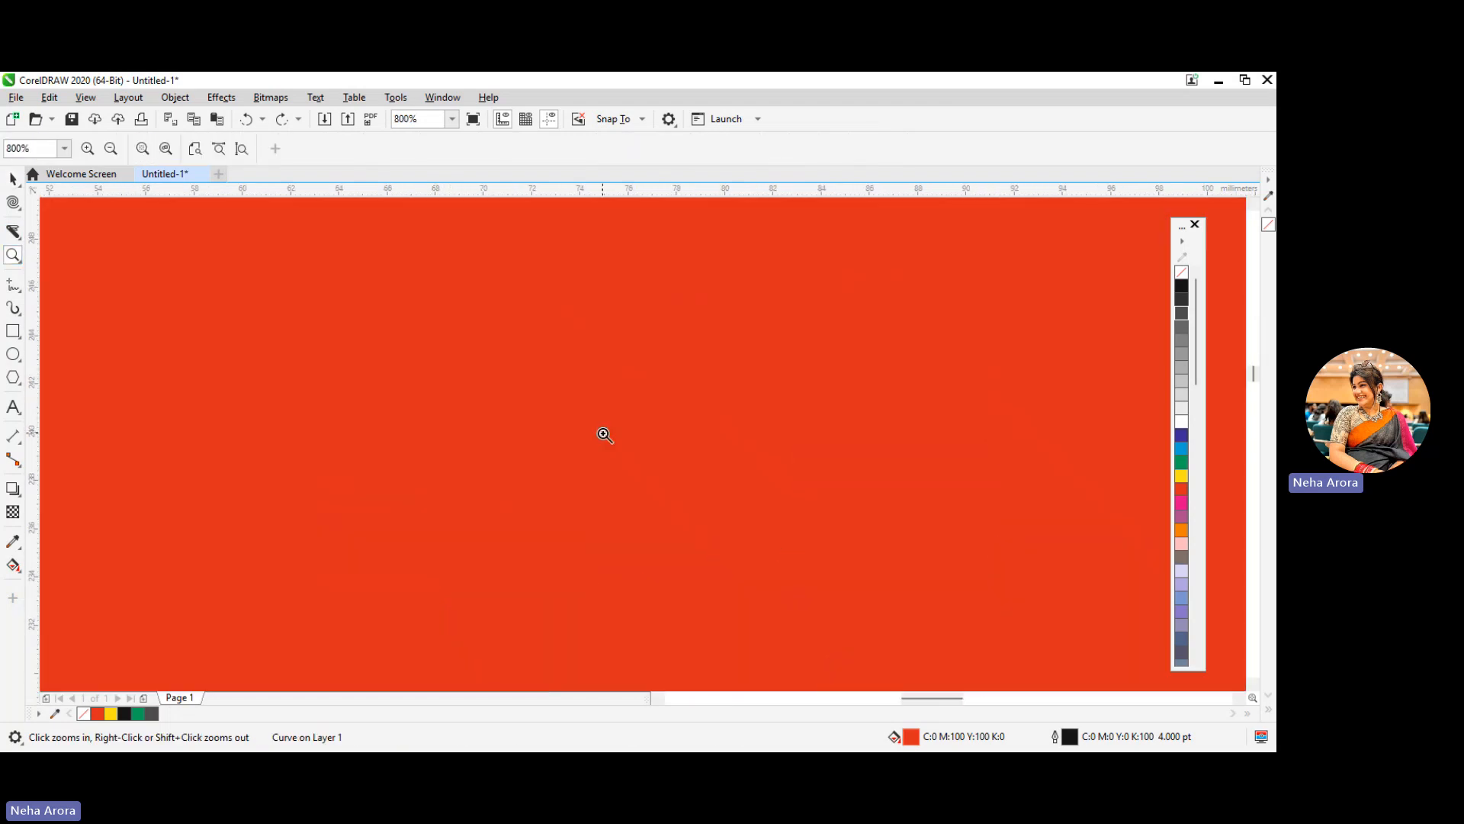
click(363, 397)
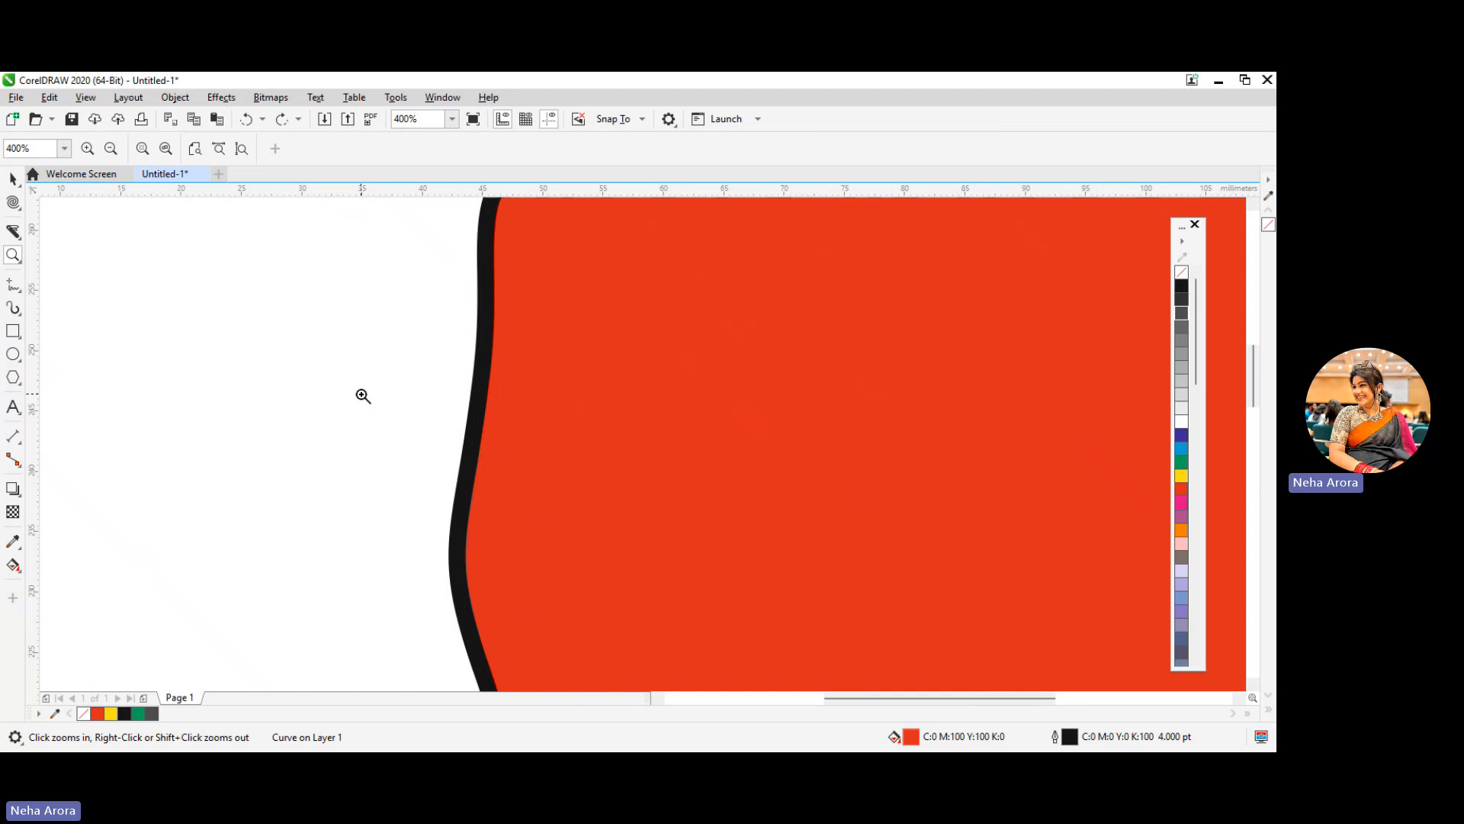
right_click(362, 393)
drag(801, 441, 762, 327)
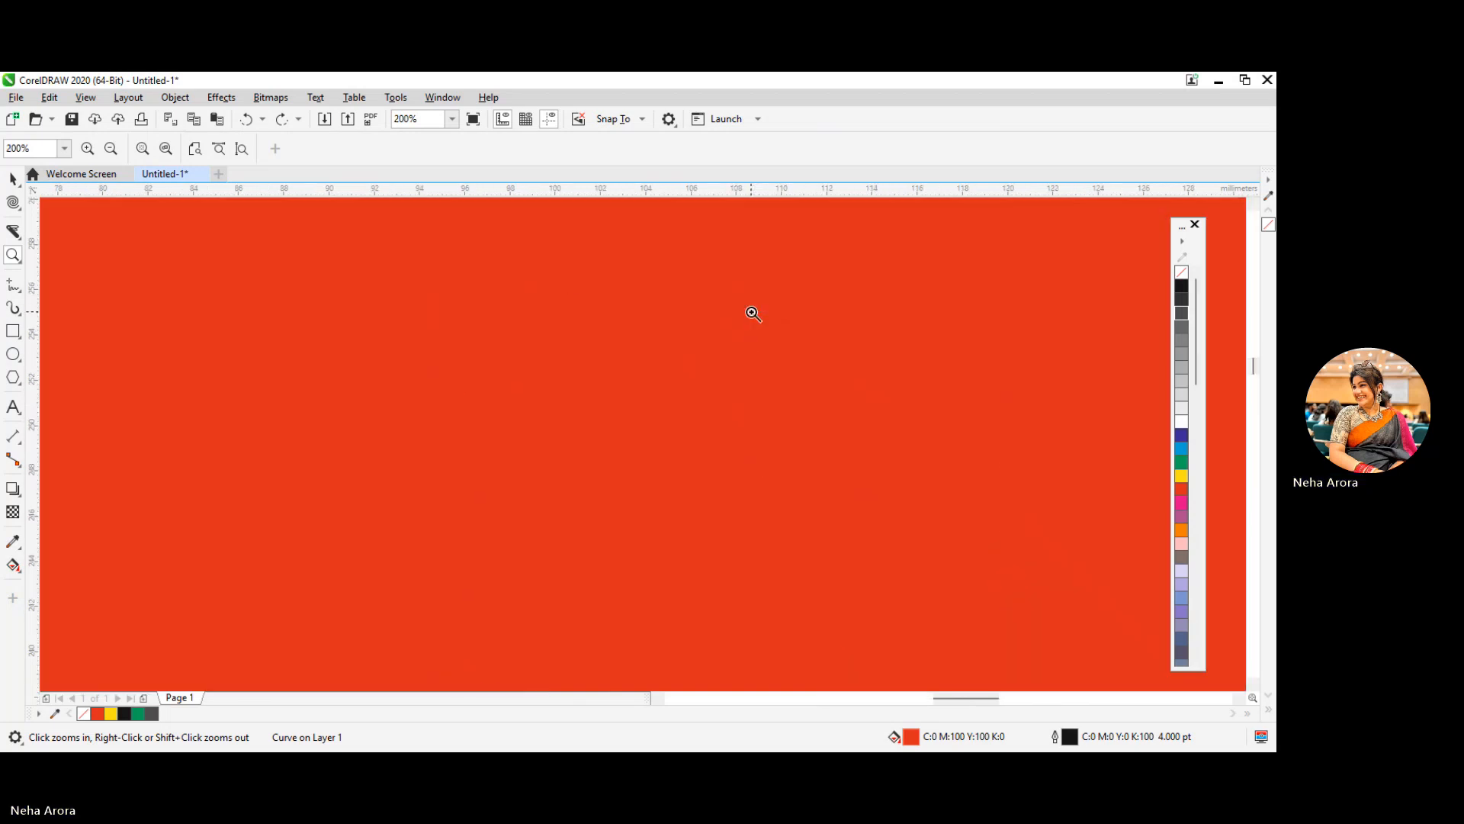
right_click(779, 387)
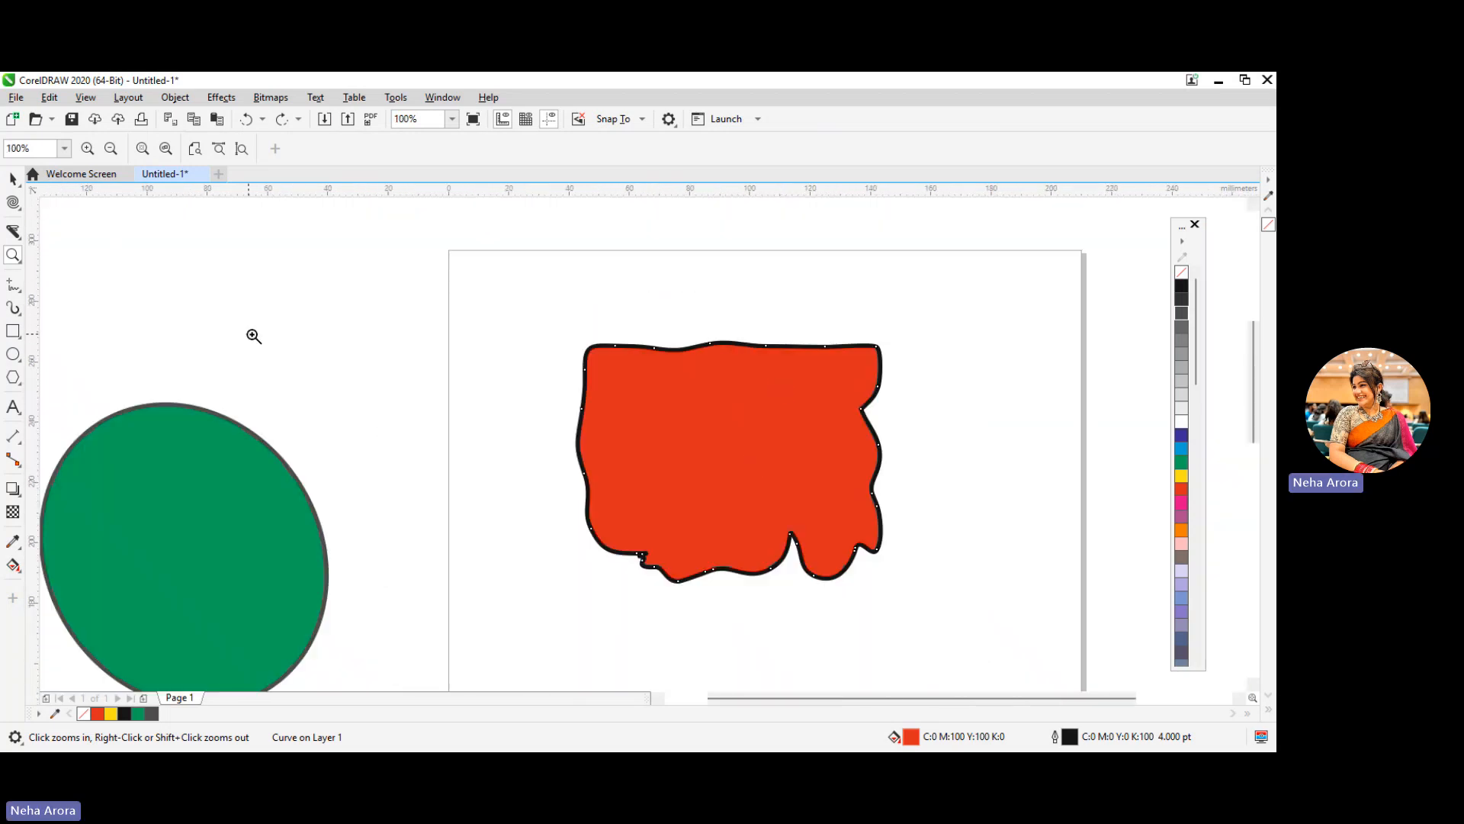
click(710, 331)
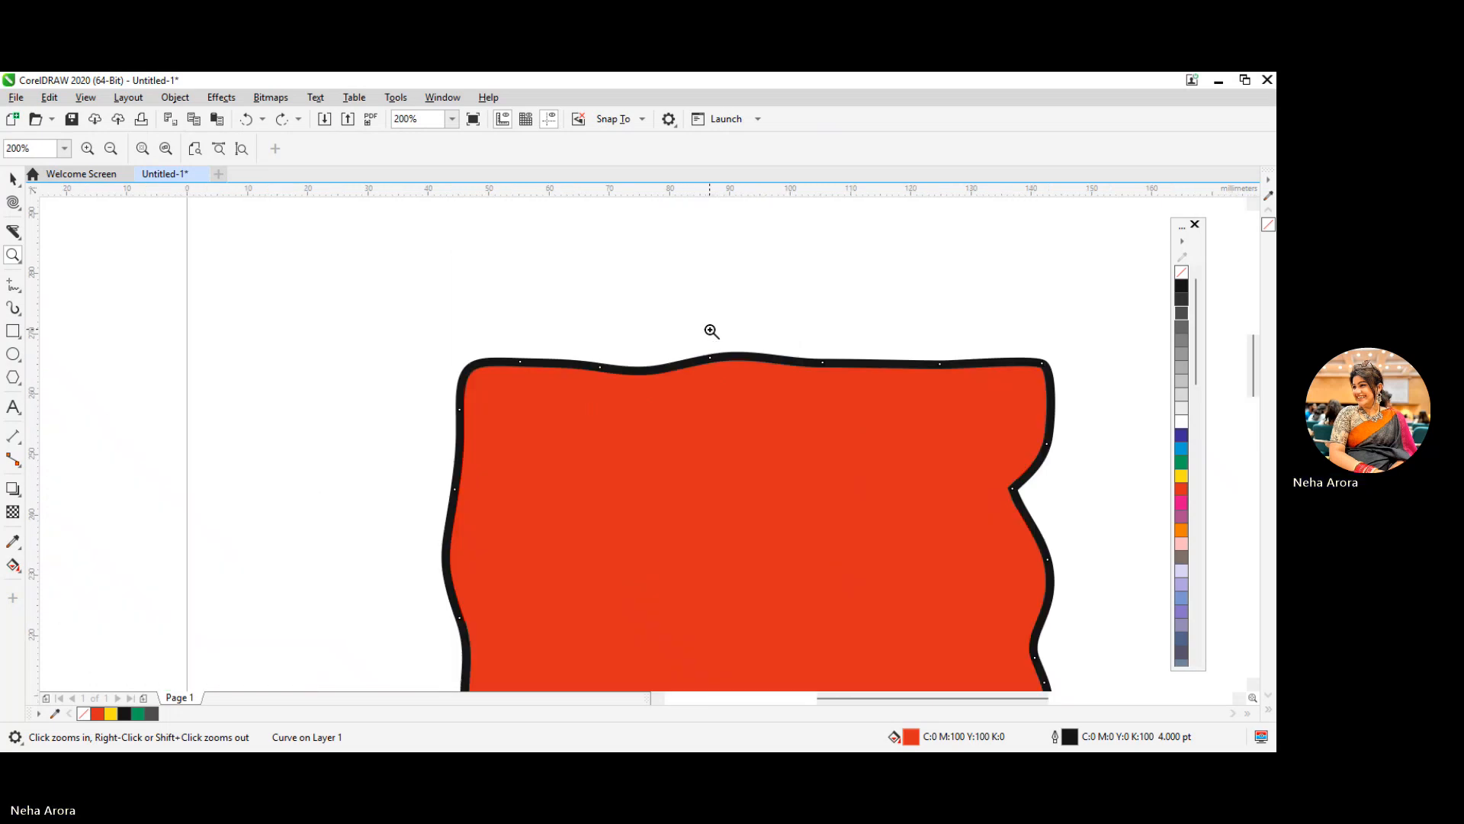
right_click(711, 331)
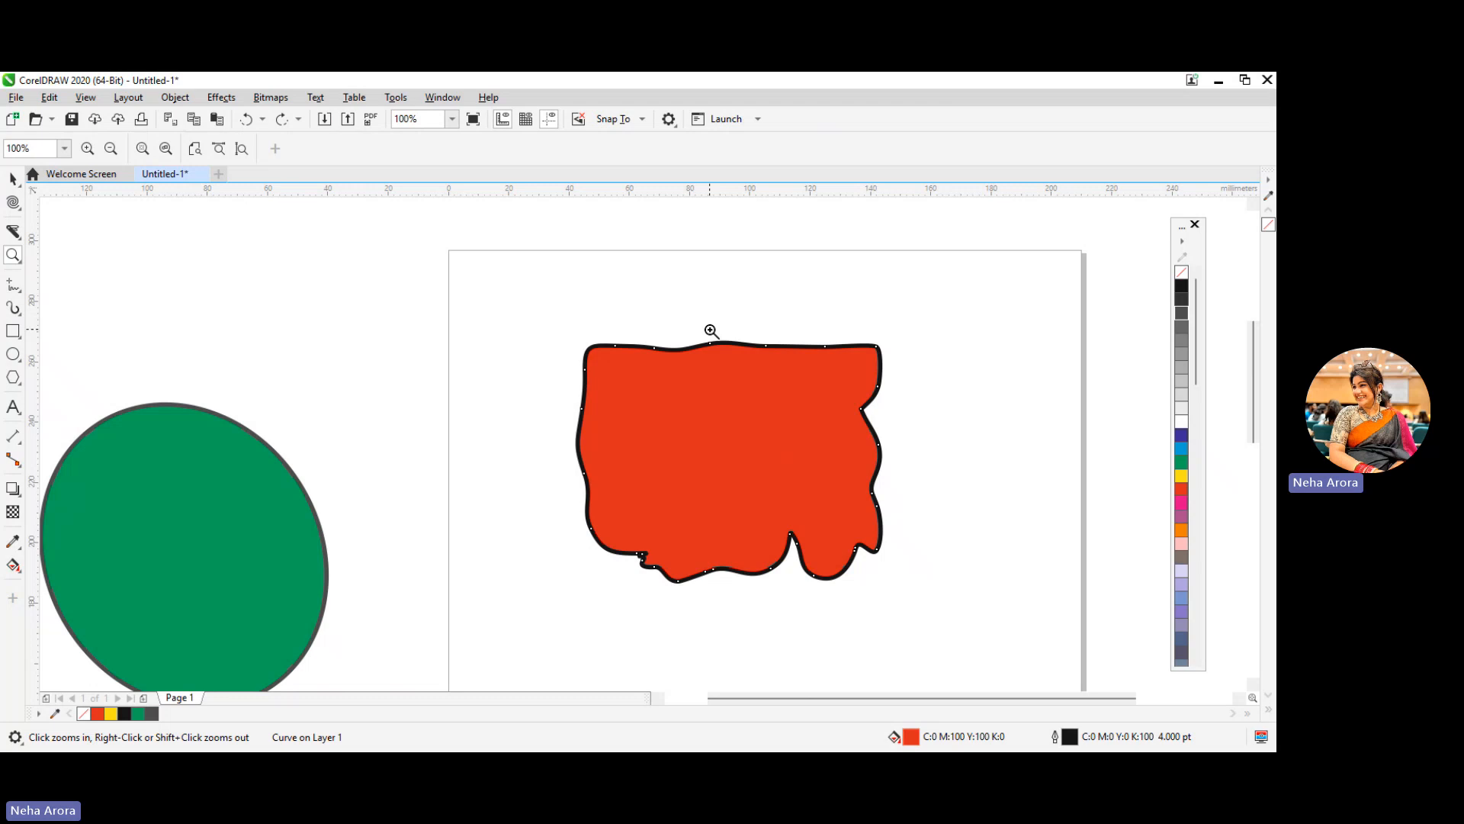
Step: Pan the page with the Pan tool to centre the red shape, and zoom out to 50%
click(24, 262)
click(61, 275)
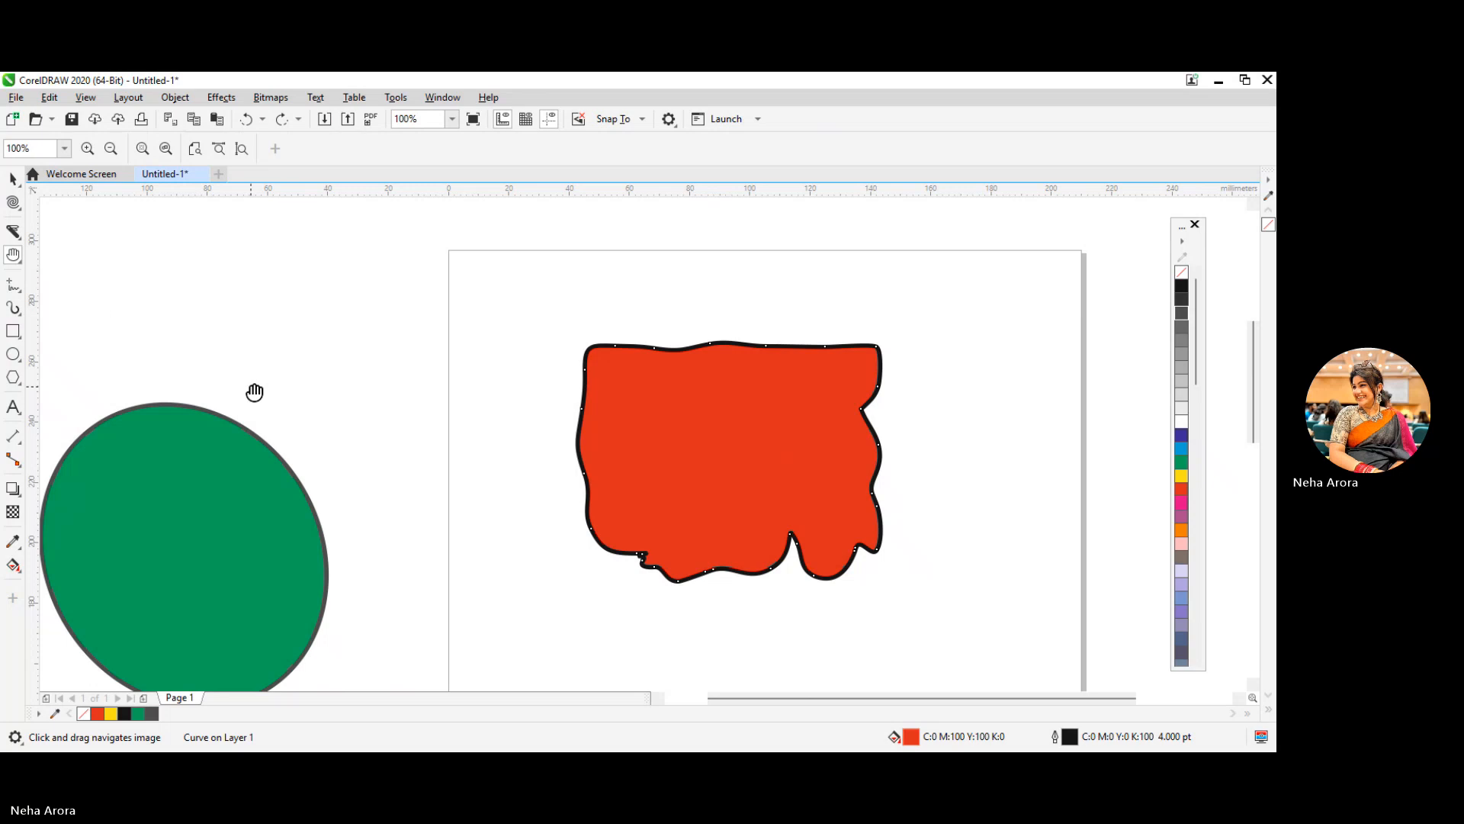
drag(638, 419, 431, 340)
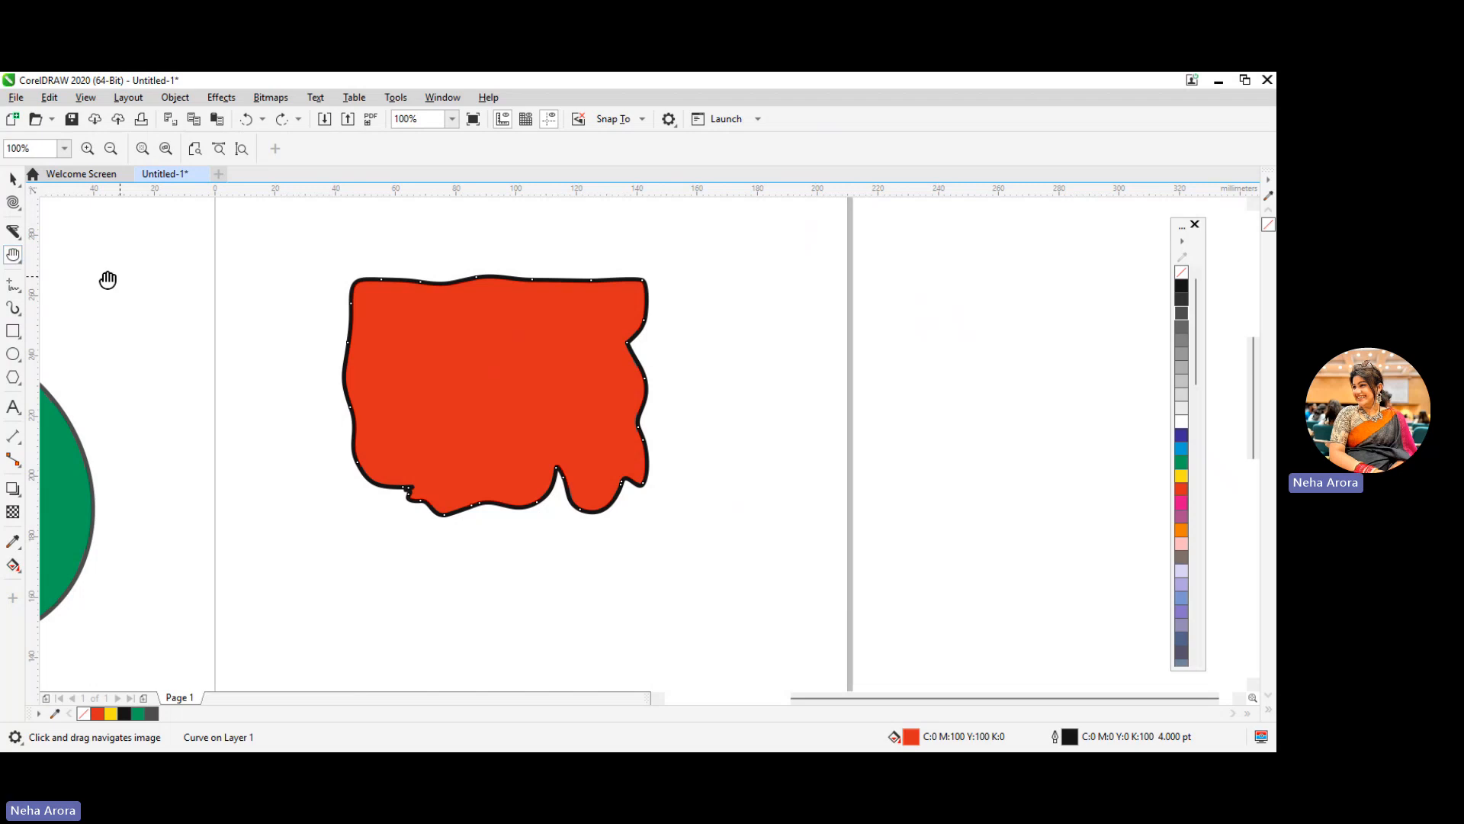
scroll(353, 369, down, 3)
scroll(353, 369, up, 2)
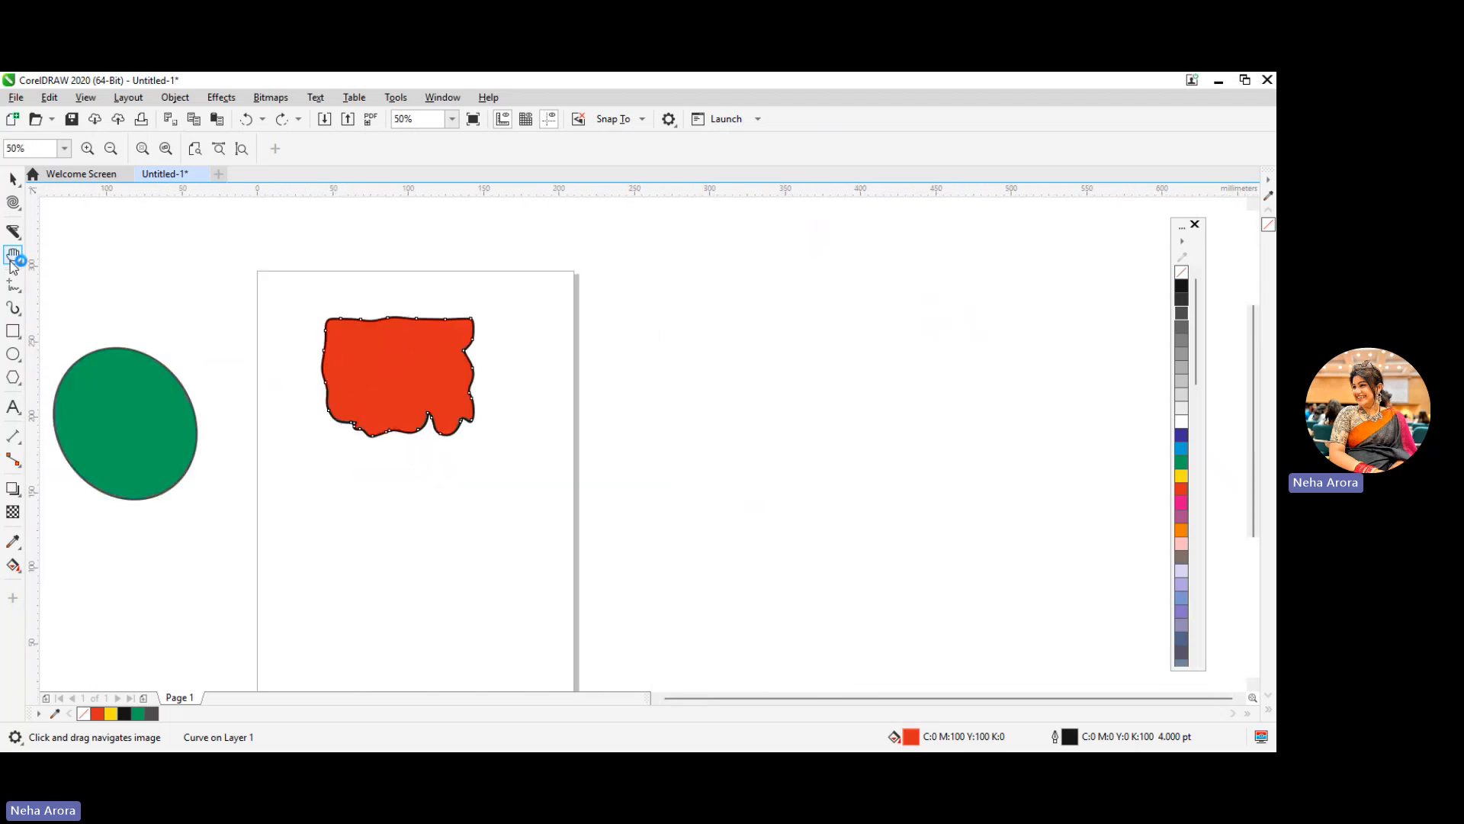
Step: Draw two winding curves to the right of the red shape with the Freehand tool
click(13, 286)
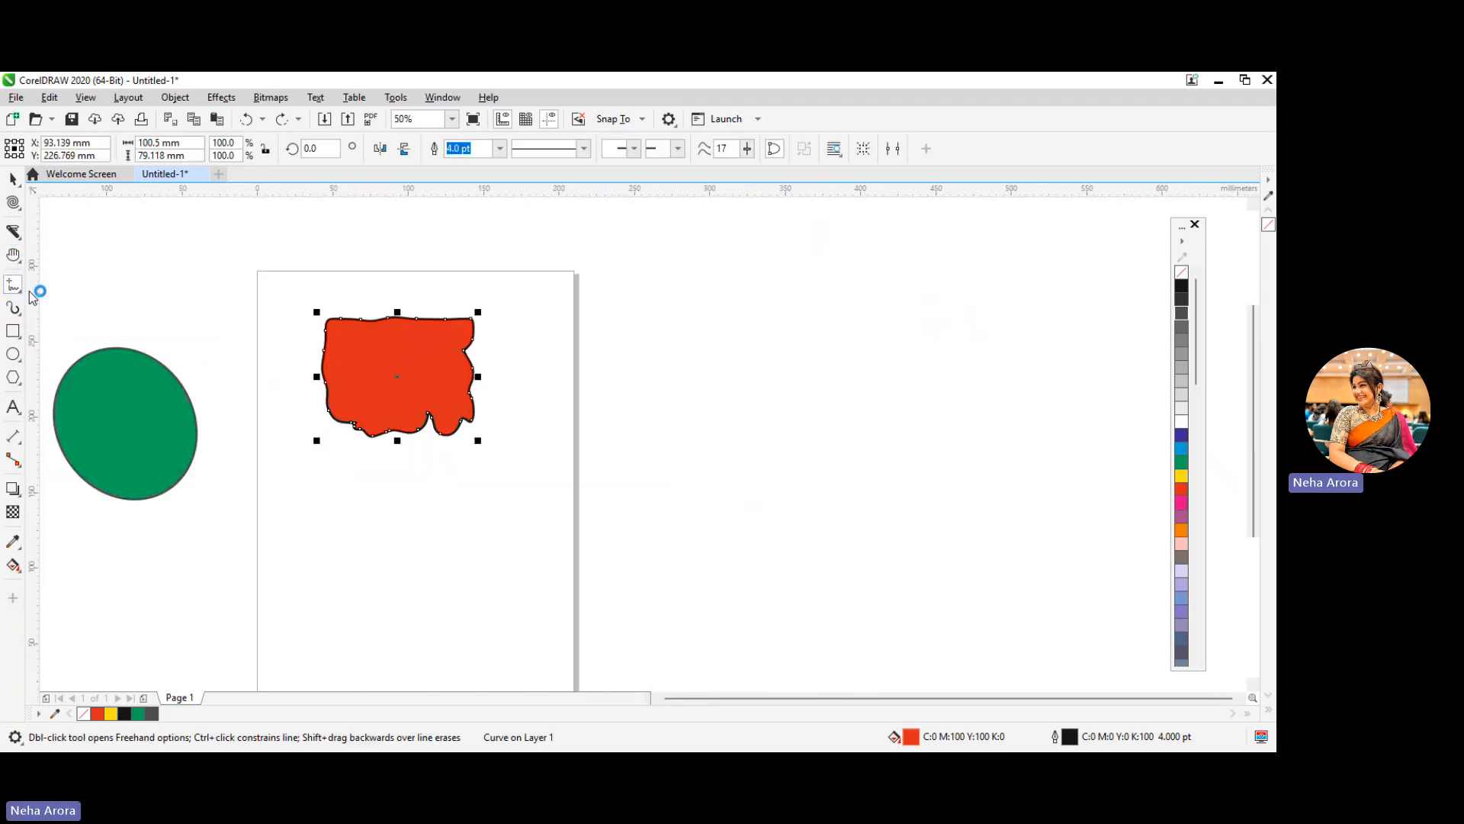
click(19, 291)
click(70, 284)
click(19, 292)
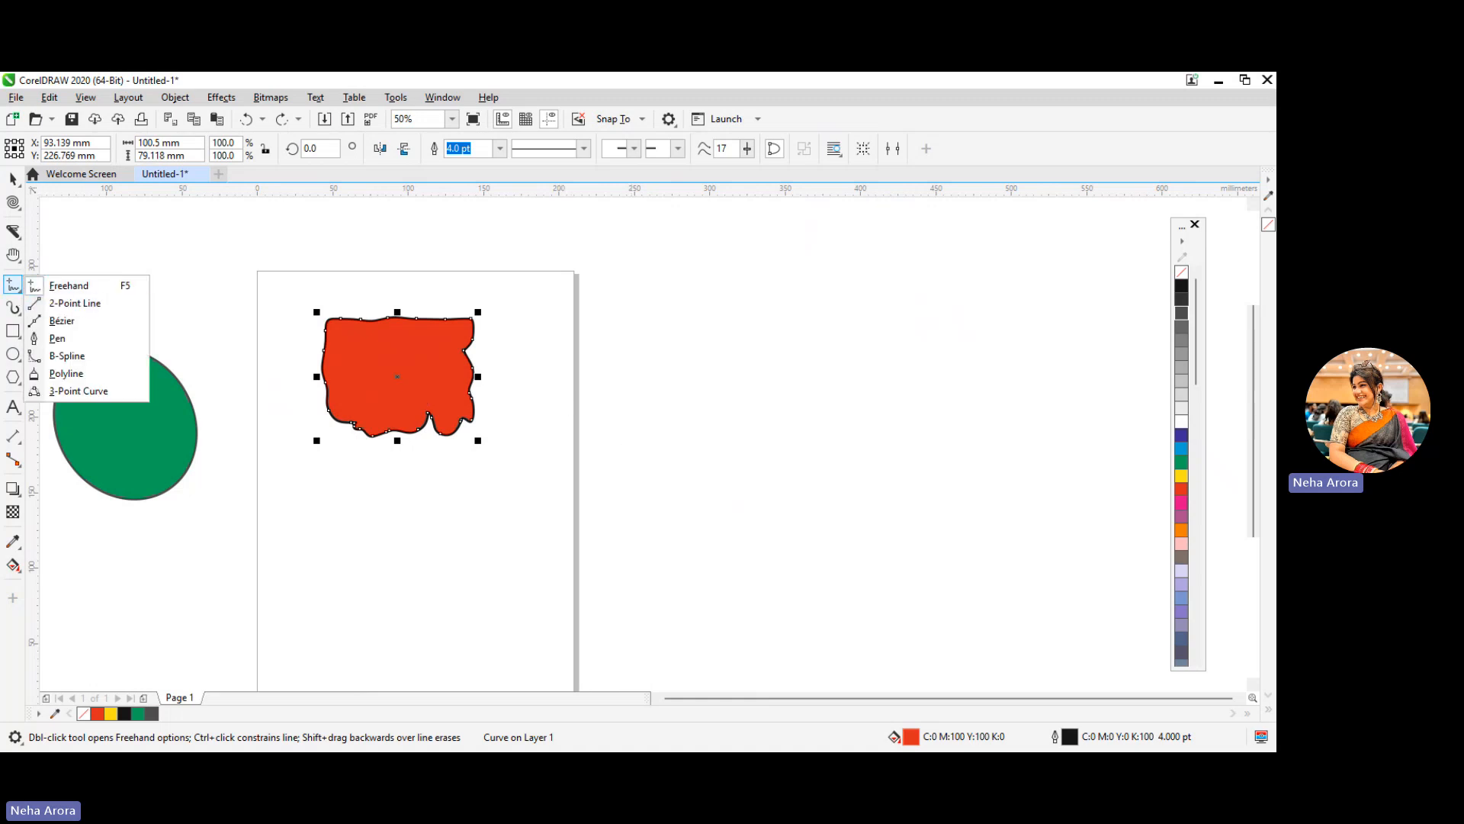
click(606, 369)
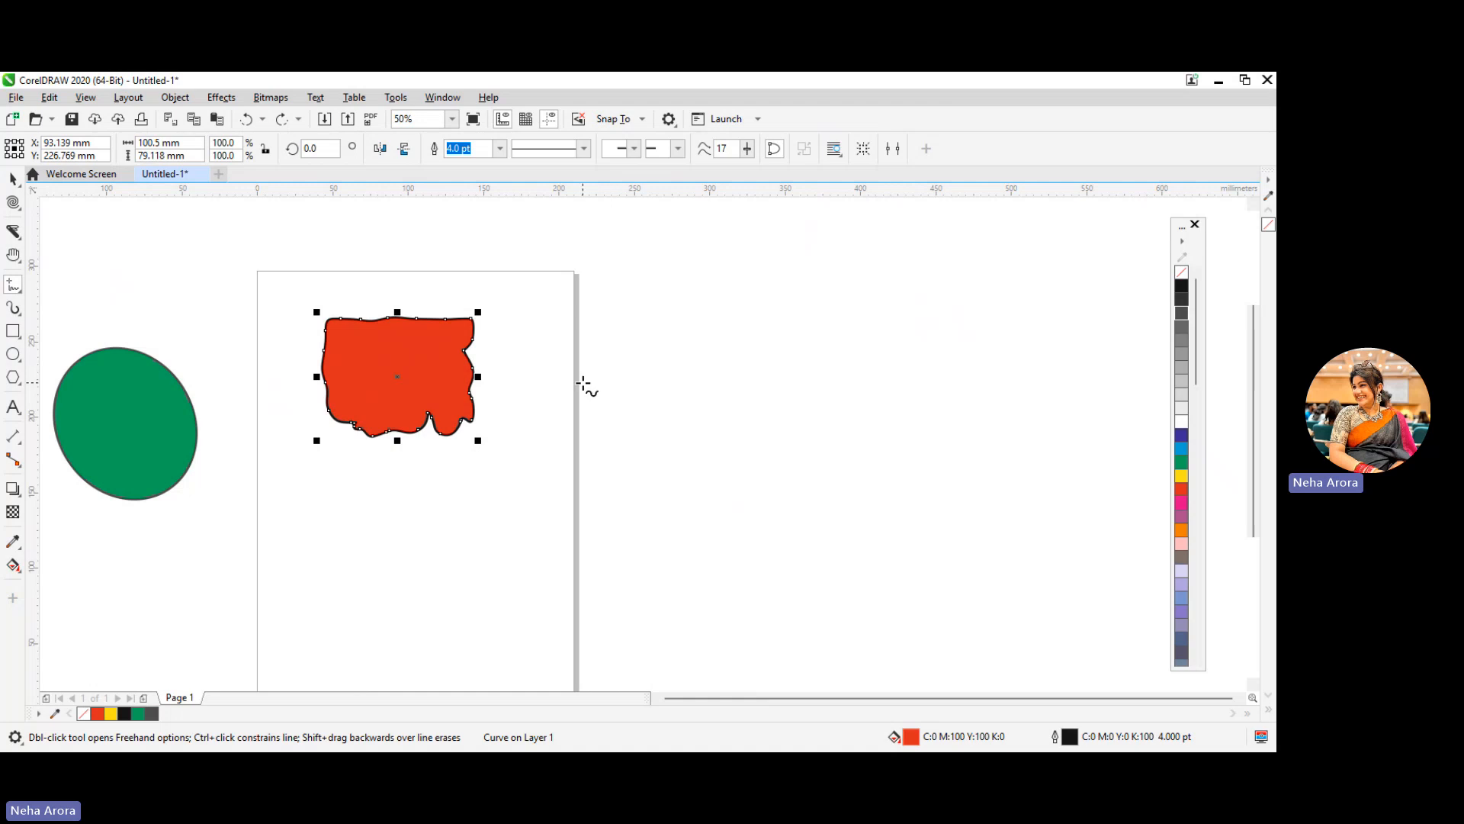
mouse_move(563, 383)
mouse_down()
mouse_move(709, 285)
mouse_move(562, 288)
mouse_move(592, 253)
mouse_move(766, 252)
mouse_up()
mouse_move(673, 468)
mouse_down()
mouse_move(753, 428)
mouse_move(903, 405)
mouse_move(883, 358)
mouse_up()
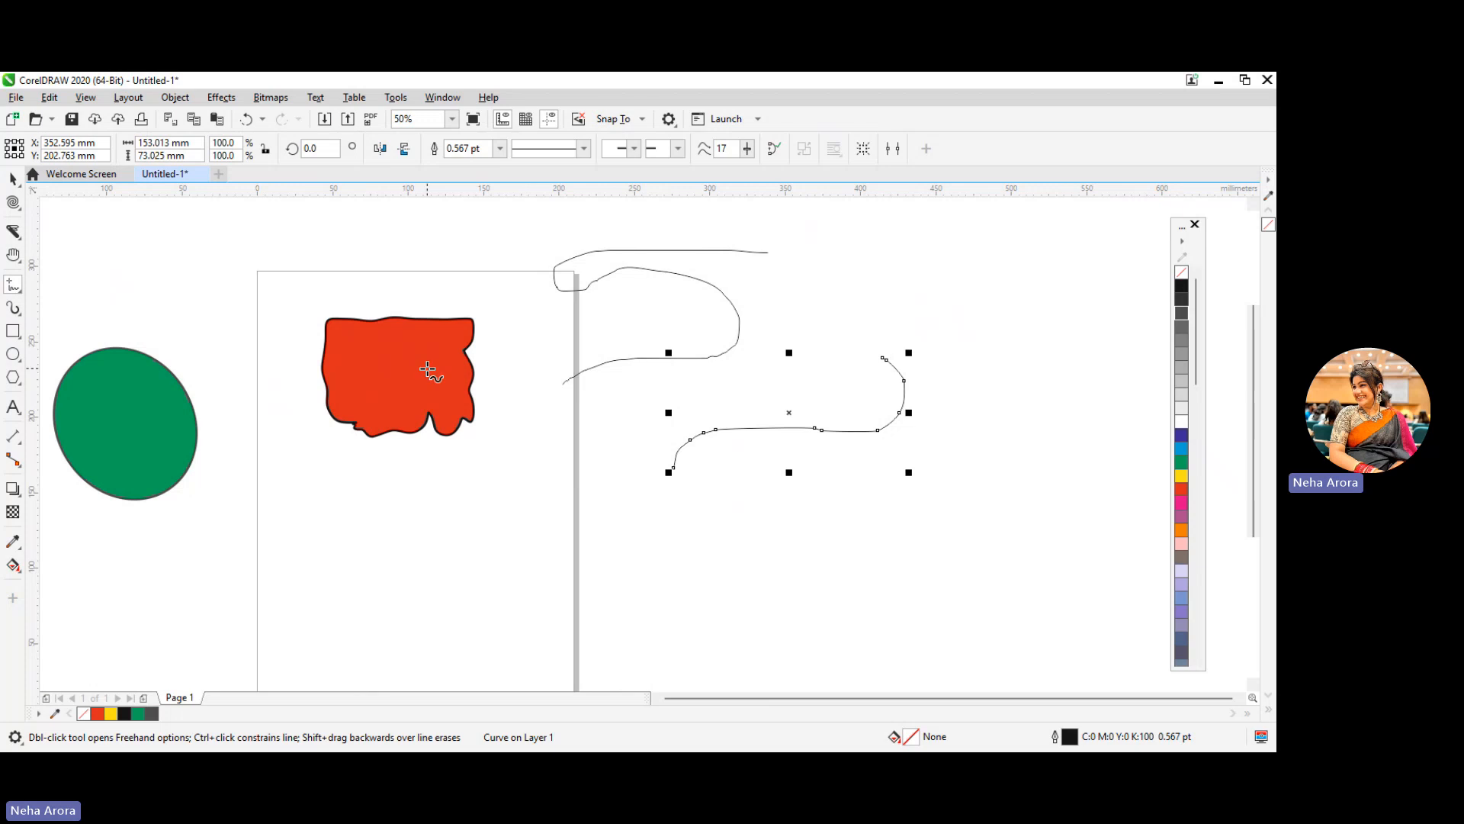
Step: Undo the second freehand curve and draw a nearly horizontal line about 146 mm long in its place with the 2-Point Line tool
click(15, 307)
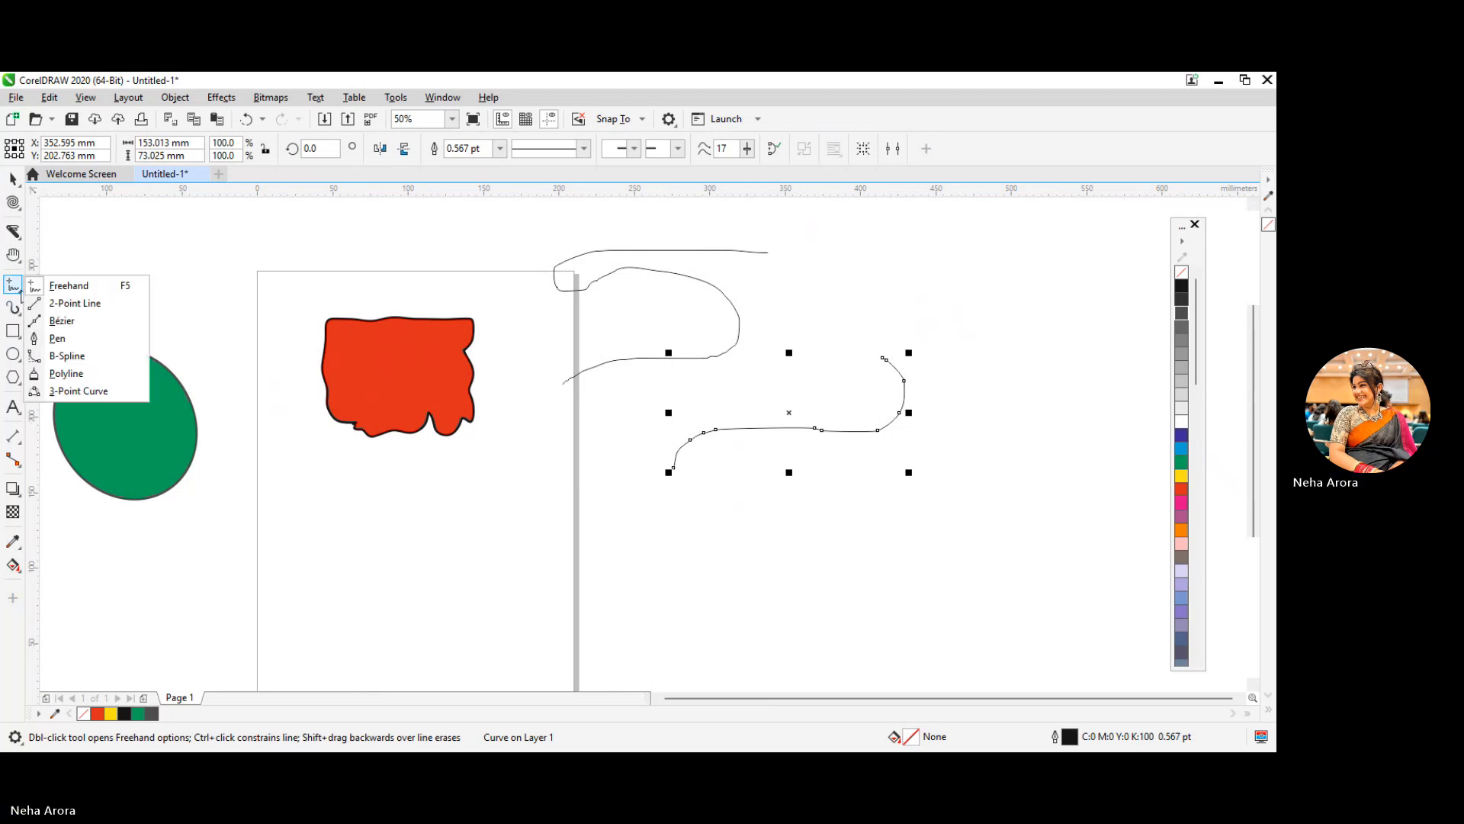
click(76, 301)
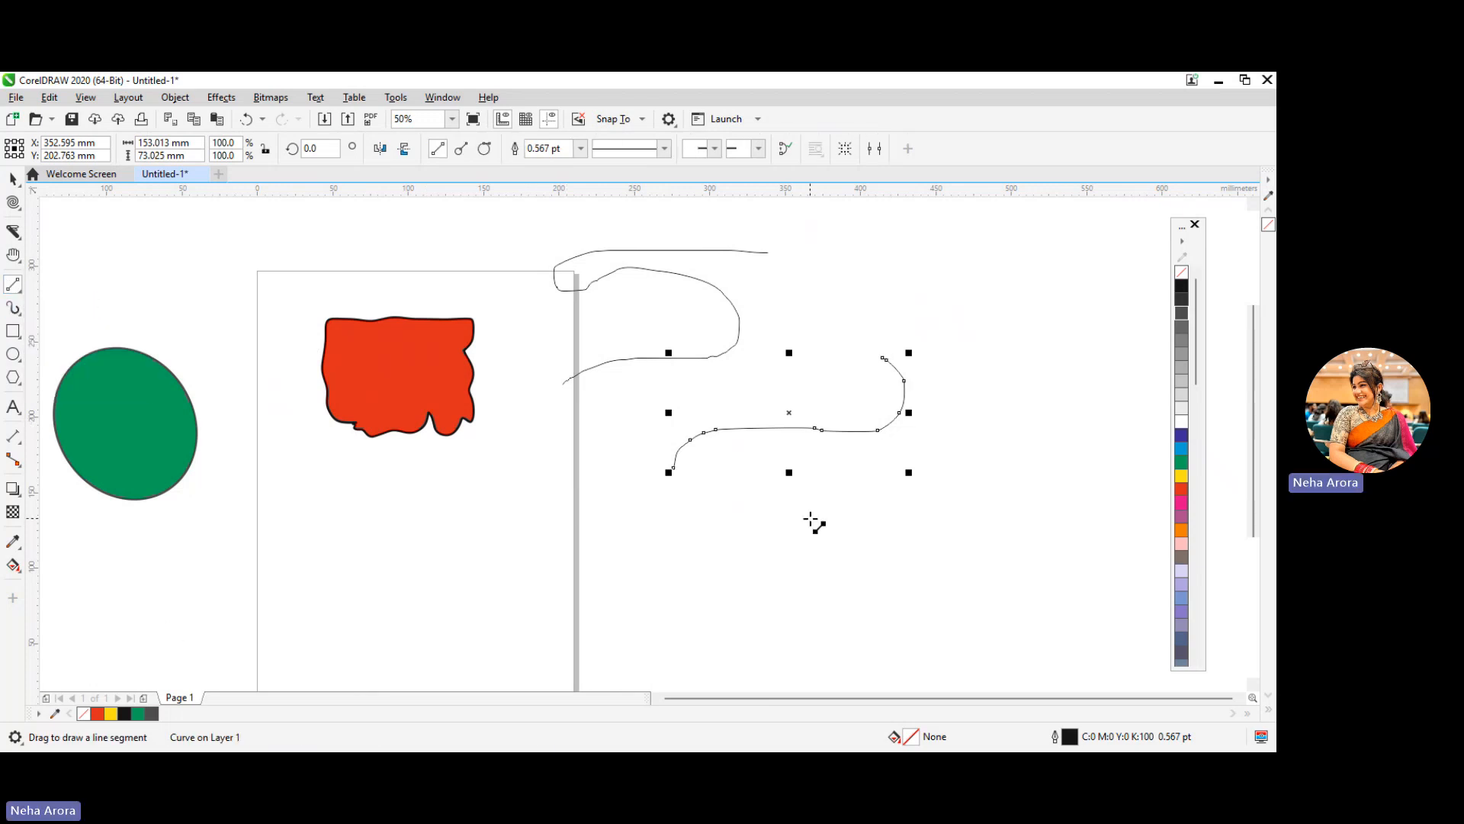
key(ctrl+z)
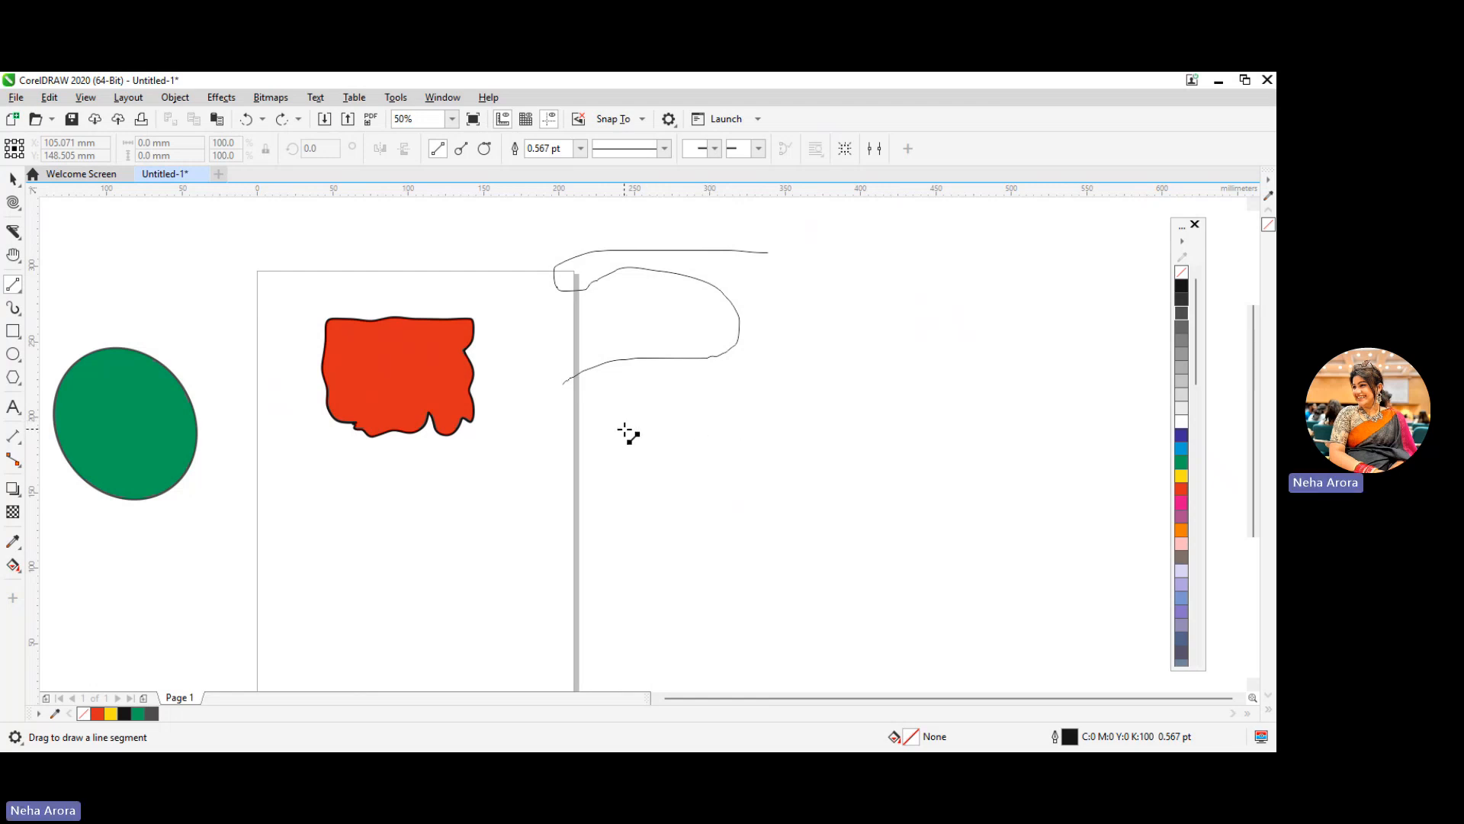
drag(645, 431, 869, 428)
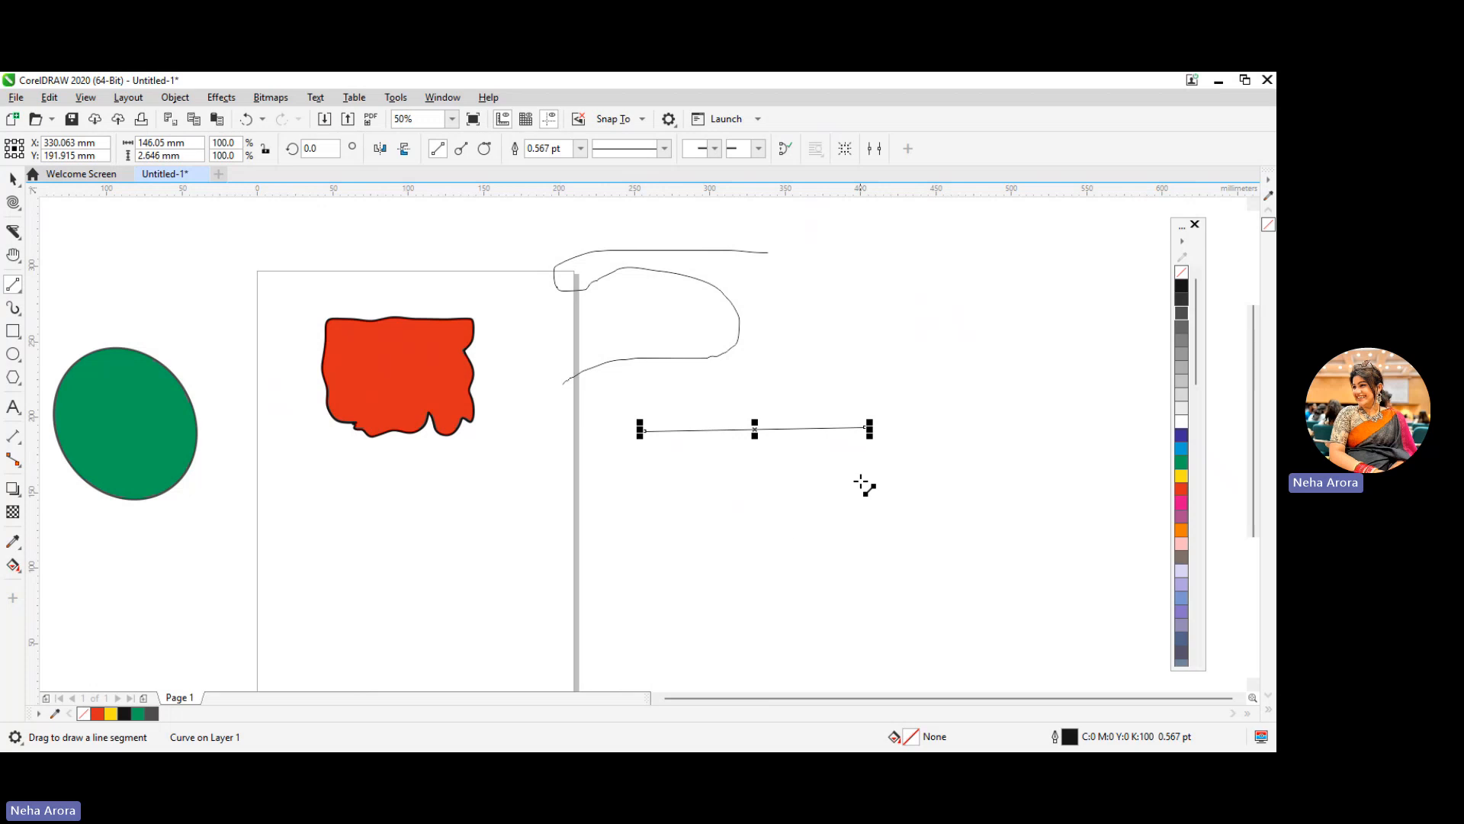
Step: Draw a narrow four-sided outline about 152 mm wide and 15 mm high from connected 2-point lines below the single line
drag(645, 489, 869, 488)
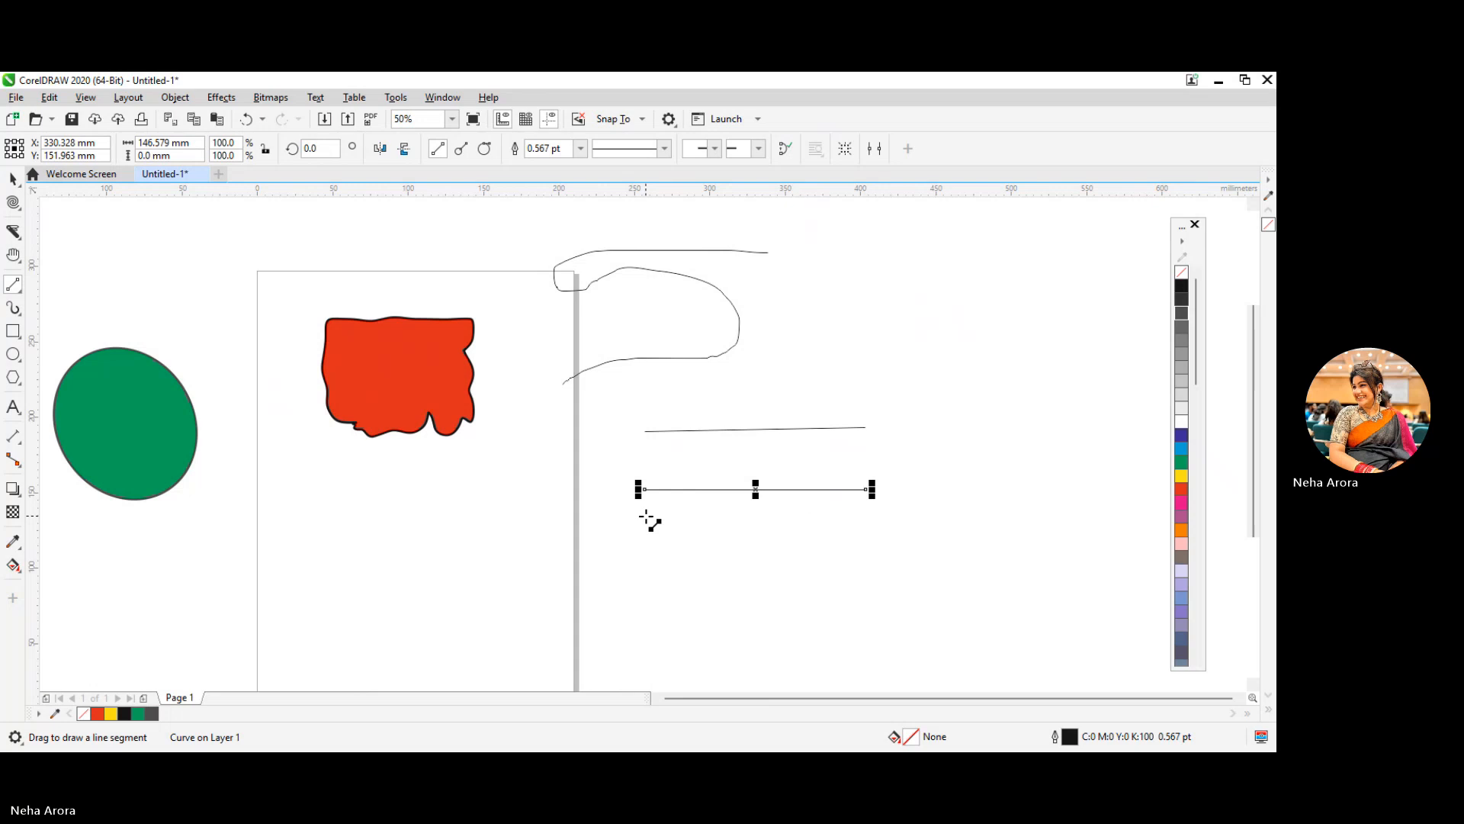
drag(641, 511, 868, 511)
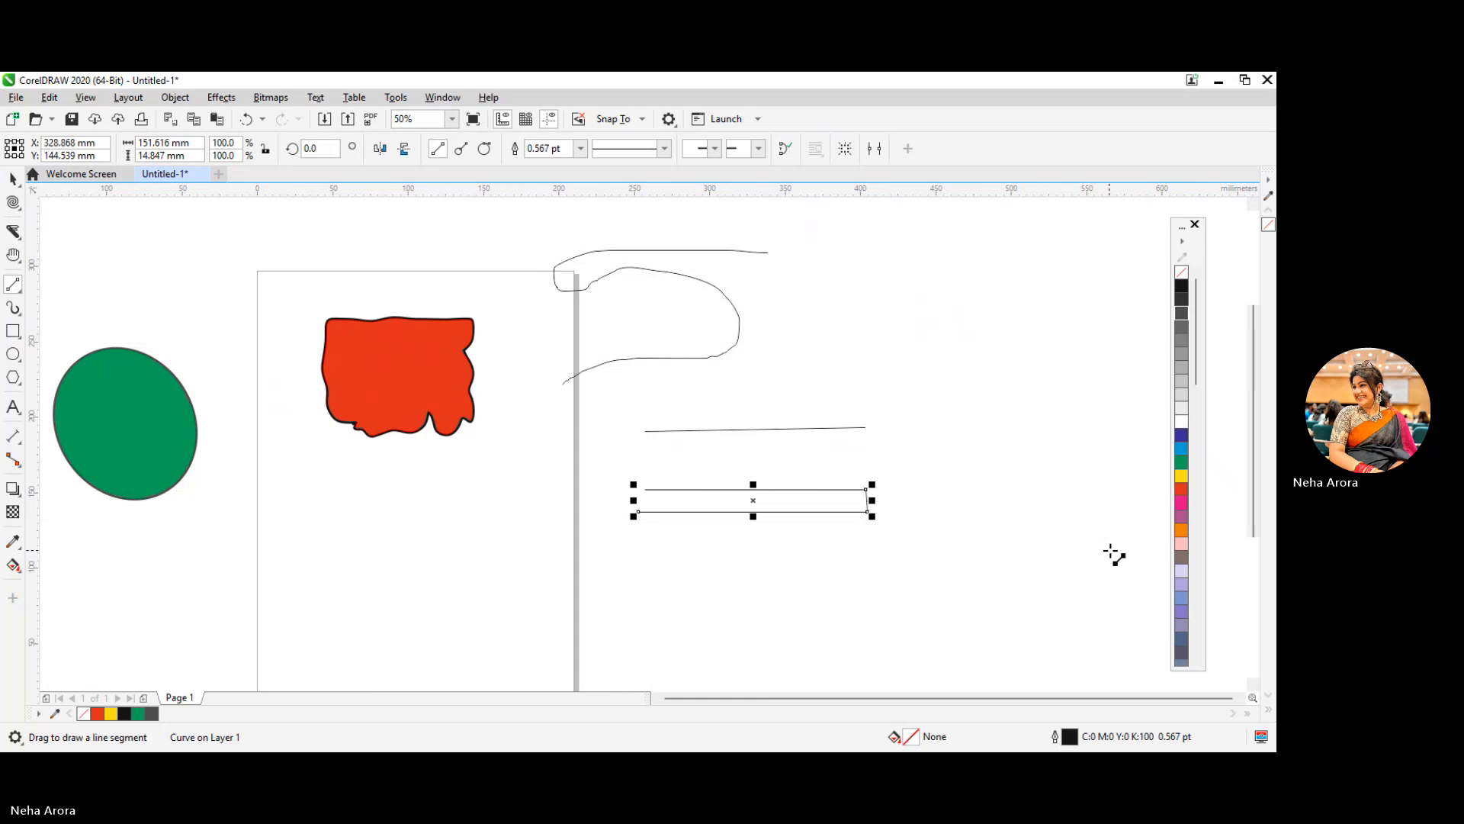
drag(645, 490, 637, 512)
Step: Apply the purple fill C:20 M:80 Y:0 K:20 to the four-sided line outline
click(12, 179)
scroll(744, 515, up, 3)
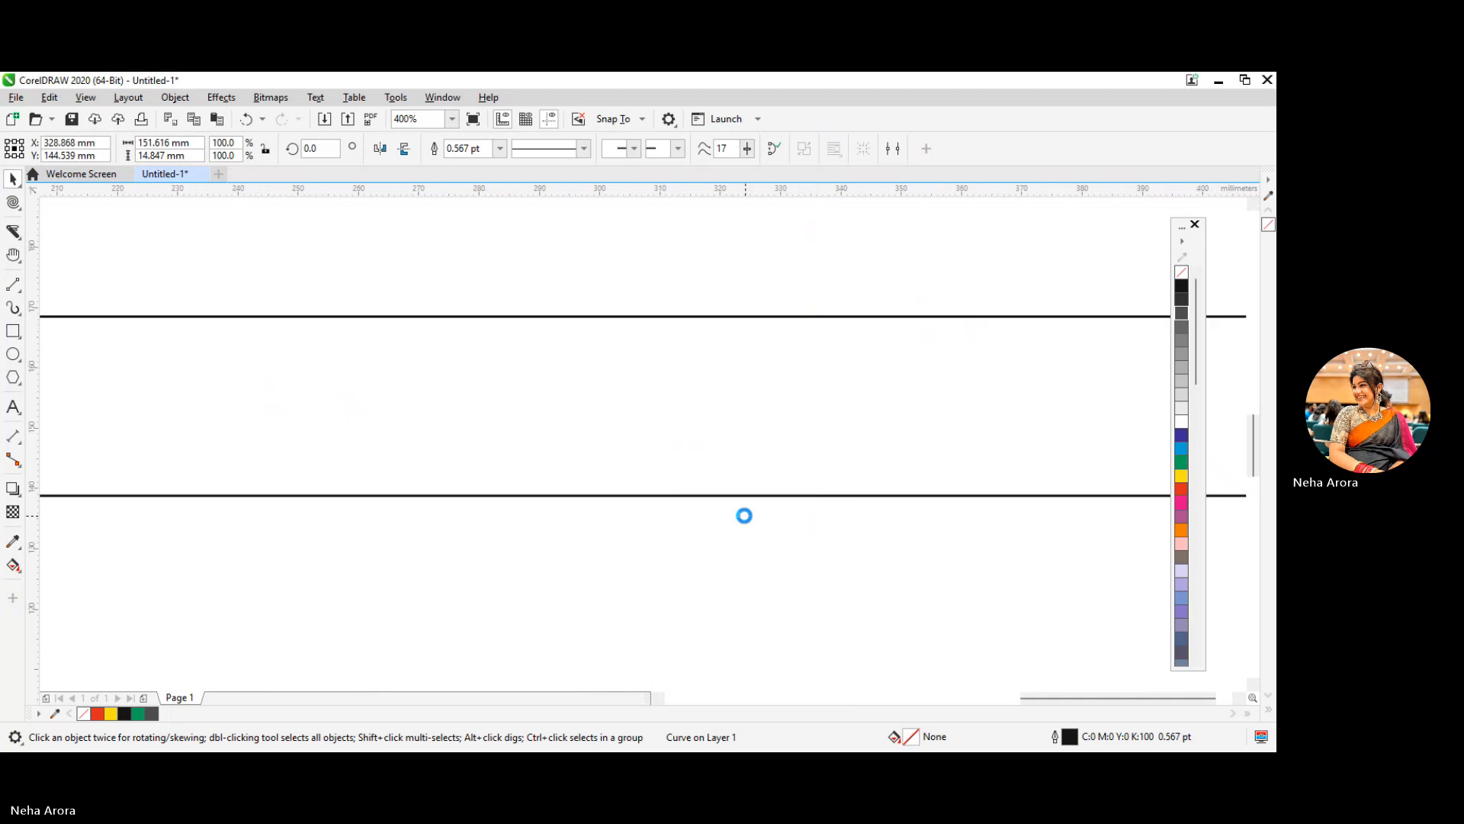
scroll(745, 515, down, 1)
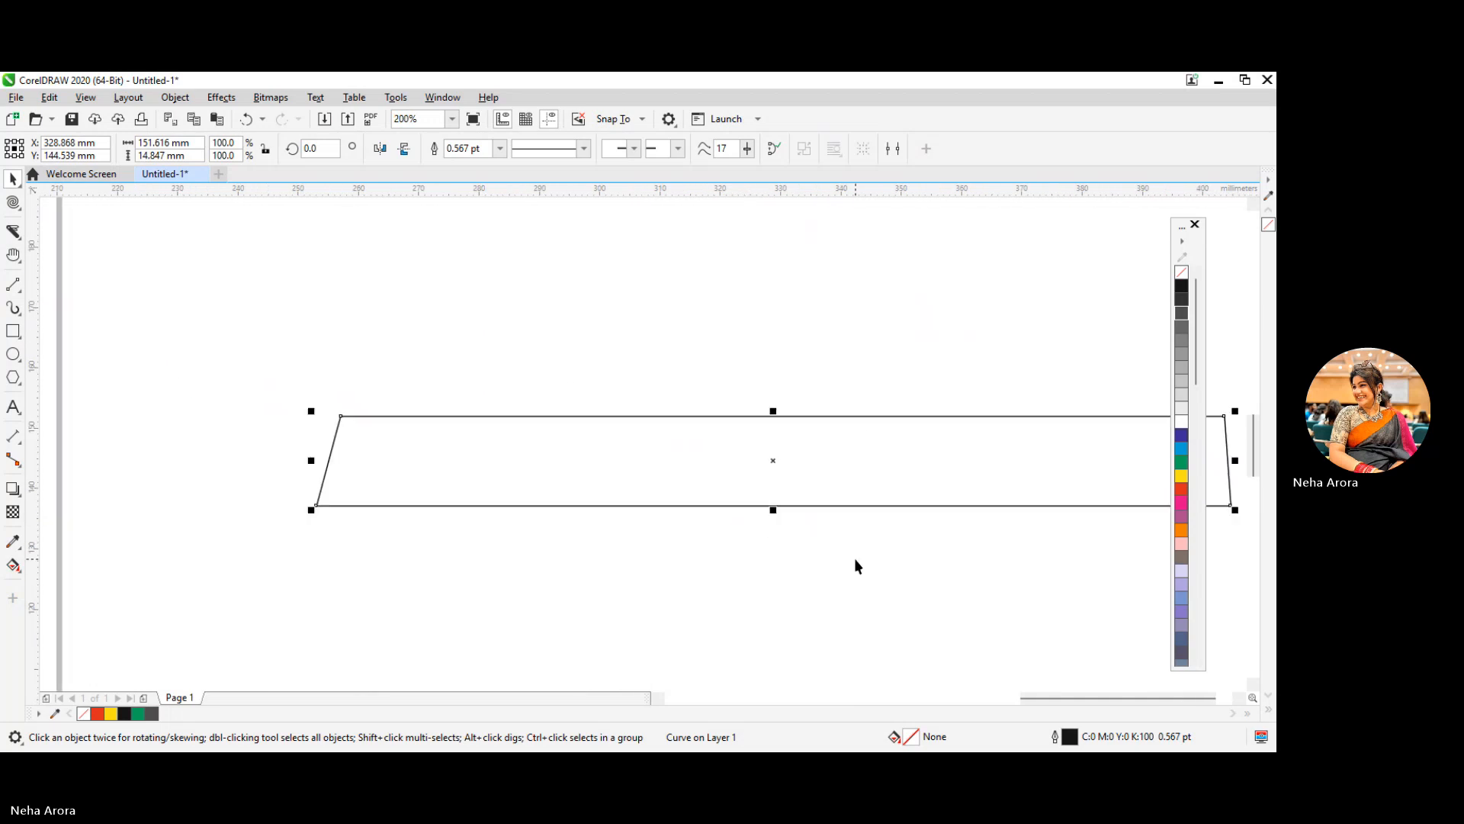
click(1181, 518)
Step: Examine the outline's two left corners at 800% for gaps between the line ends
scroll(423, 552, up, 2)
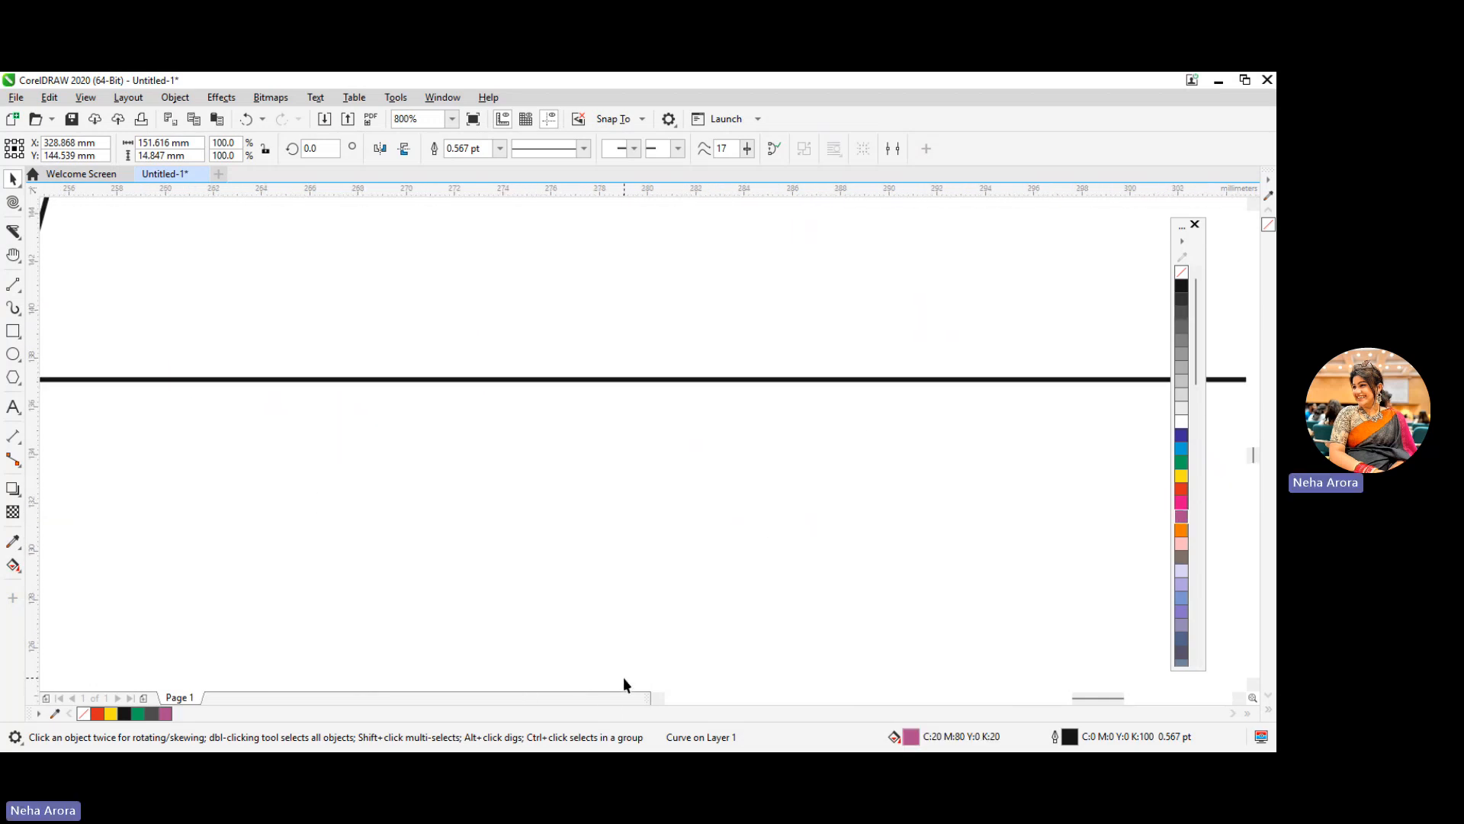
drag(1083, 703, 1067, 700)
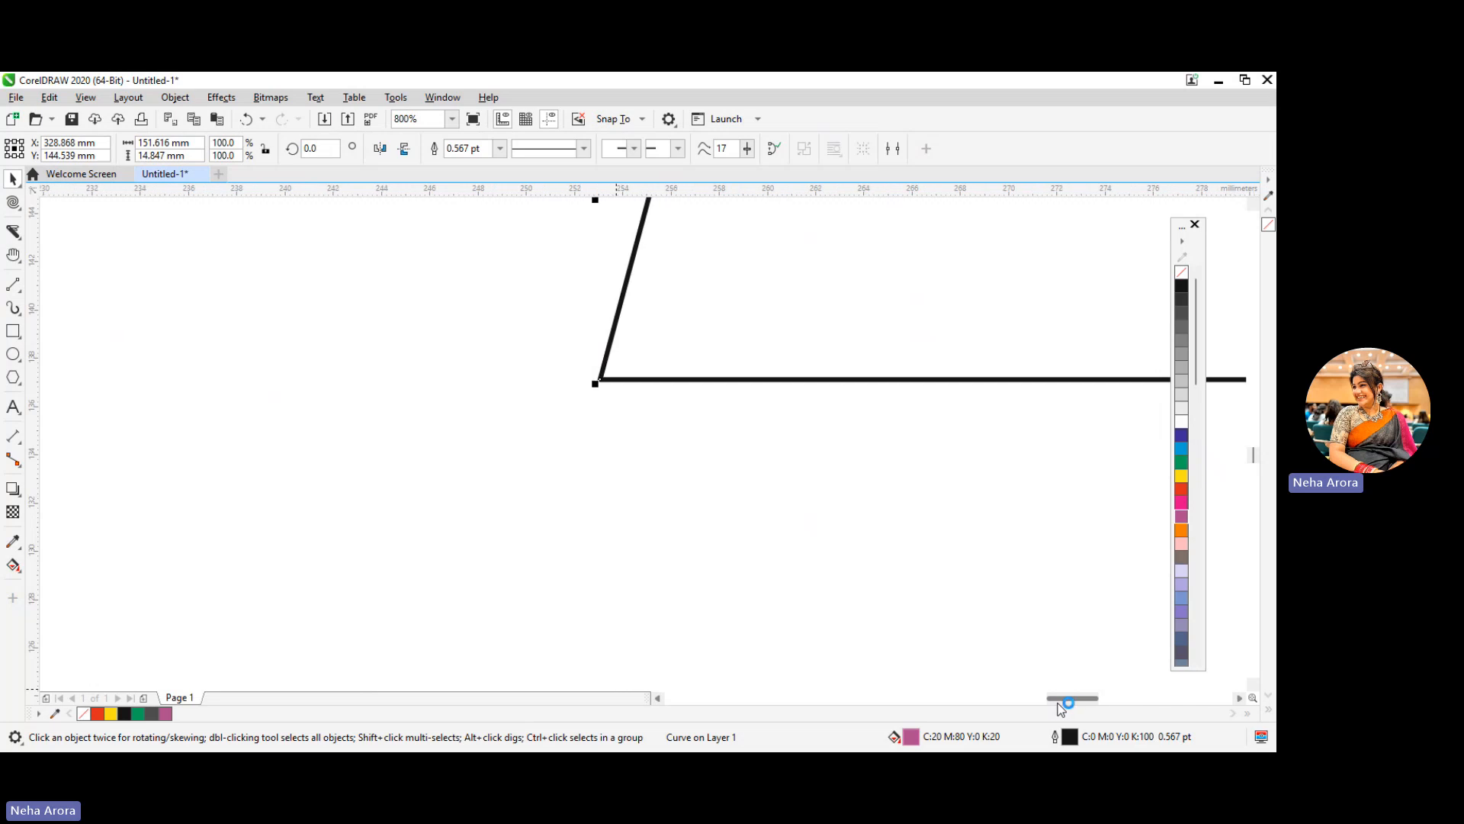
scroll(775, 514, up, 1)
scroll(775, 514, down, 1)
drag(1254, 459, 1253, 450)
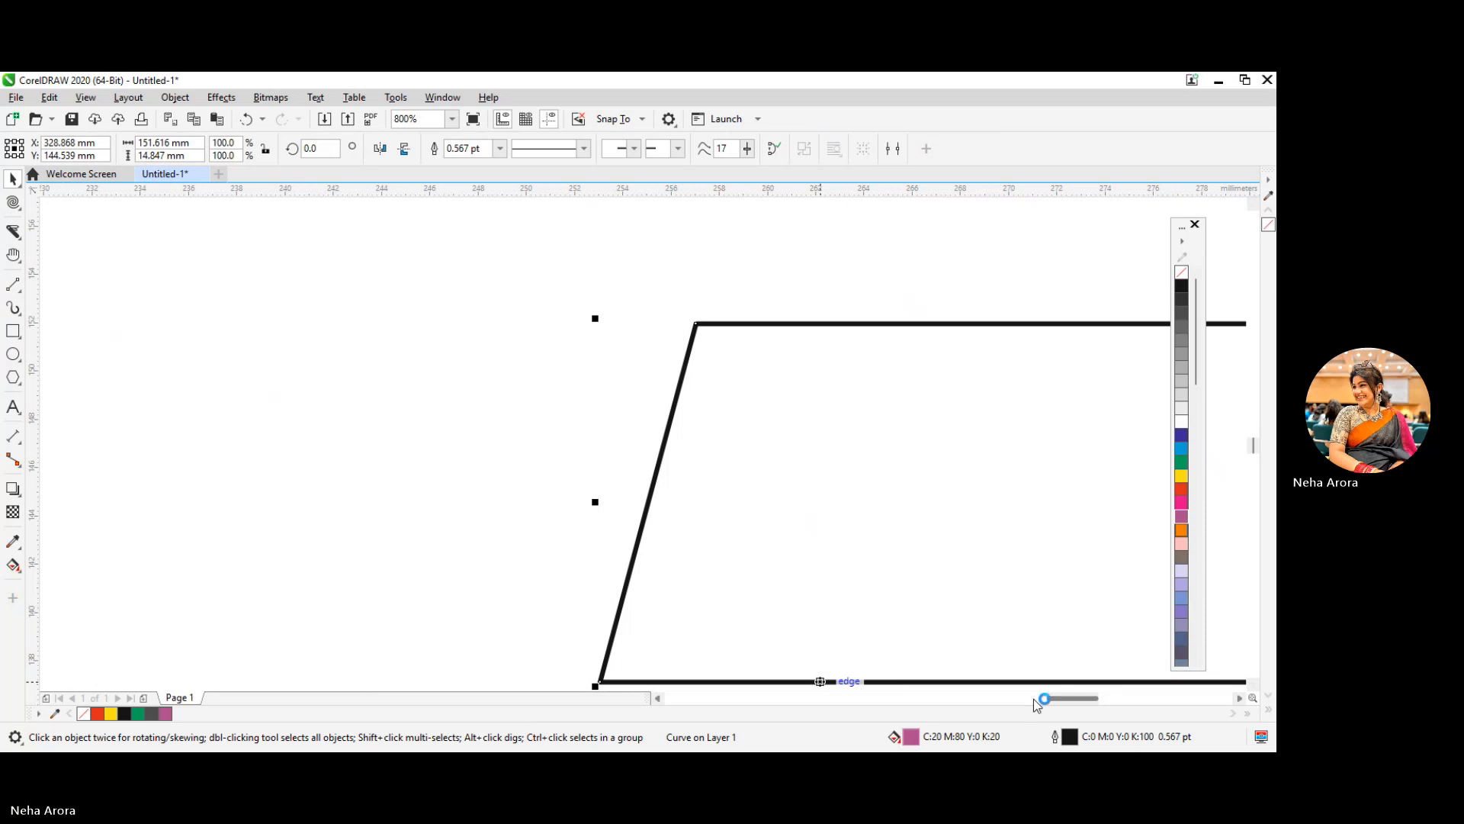
Step: Examine the outline's lower-right corner at 3200% for a gap between the line ends
drag(1033, 700, 1164, 683)
scroll(863, 530, down, 1)
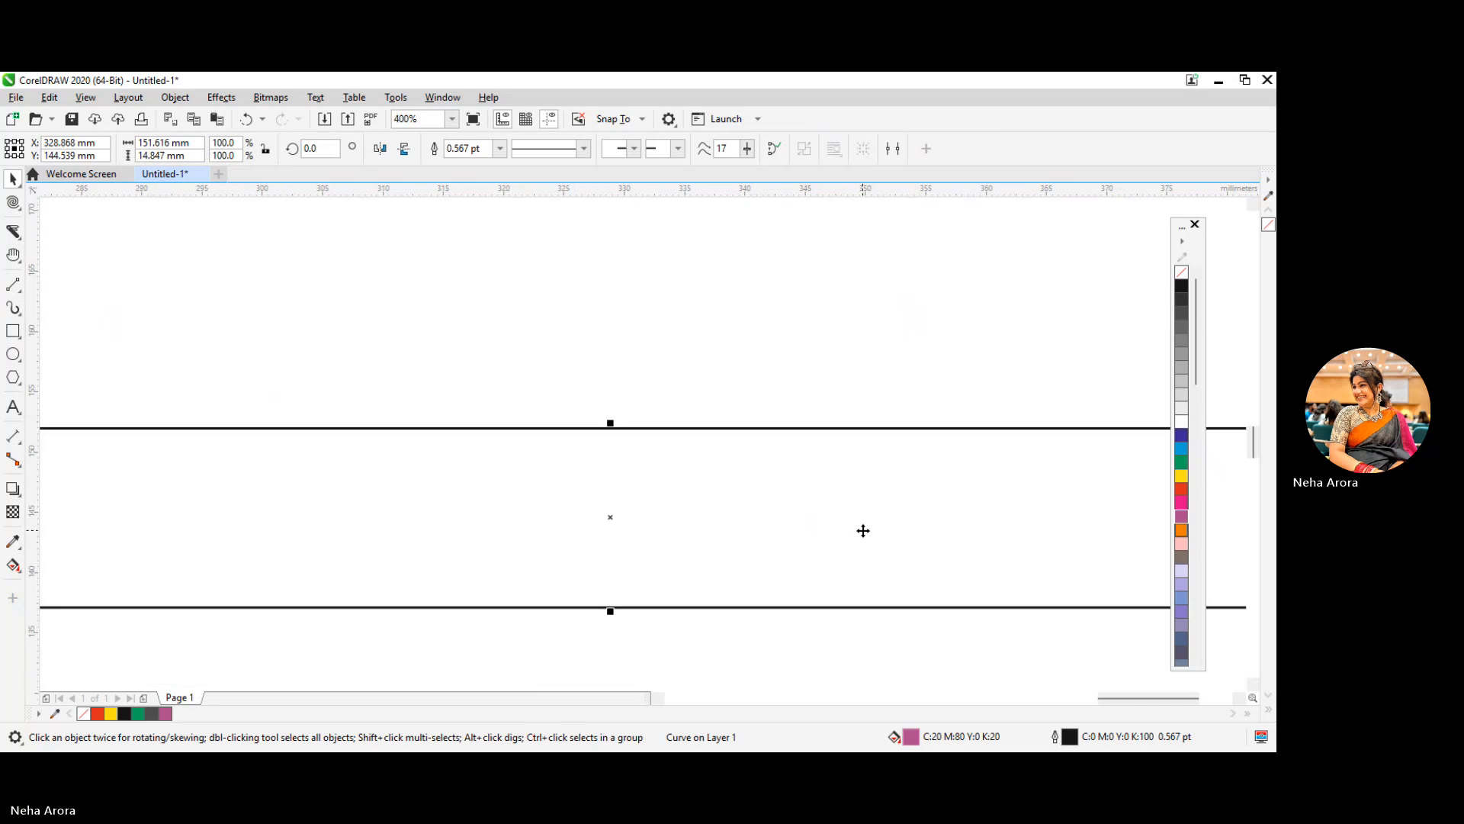
scroll(863, 531, down, 1)
drag(1045, 699, 1100, 700)
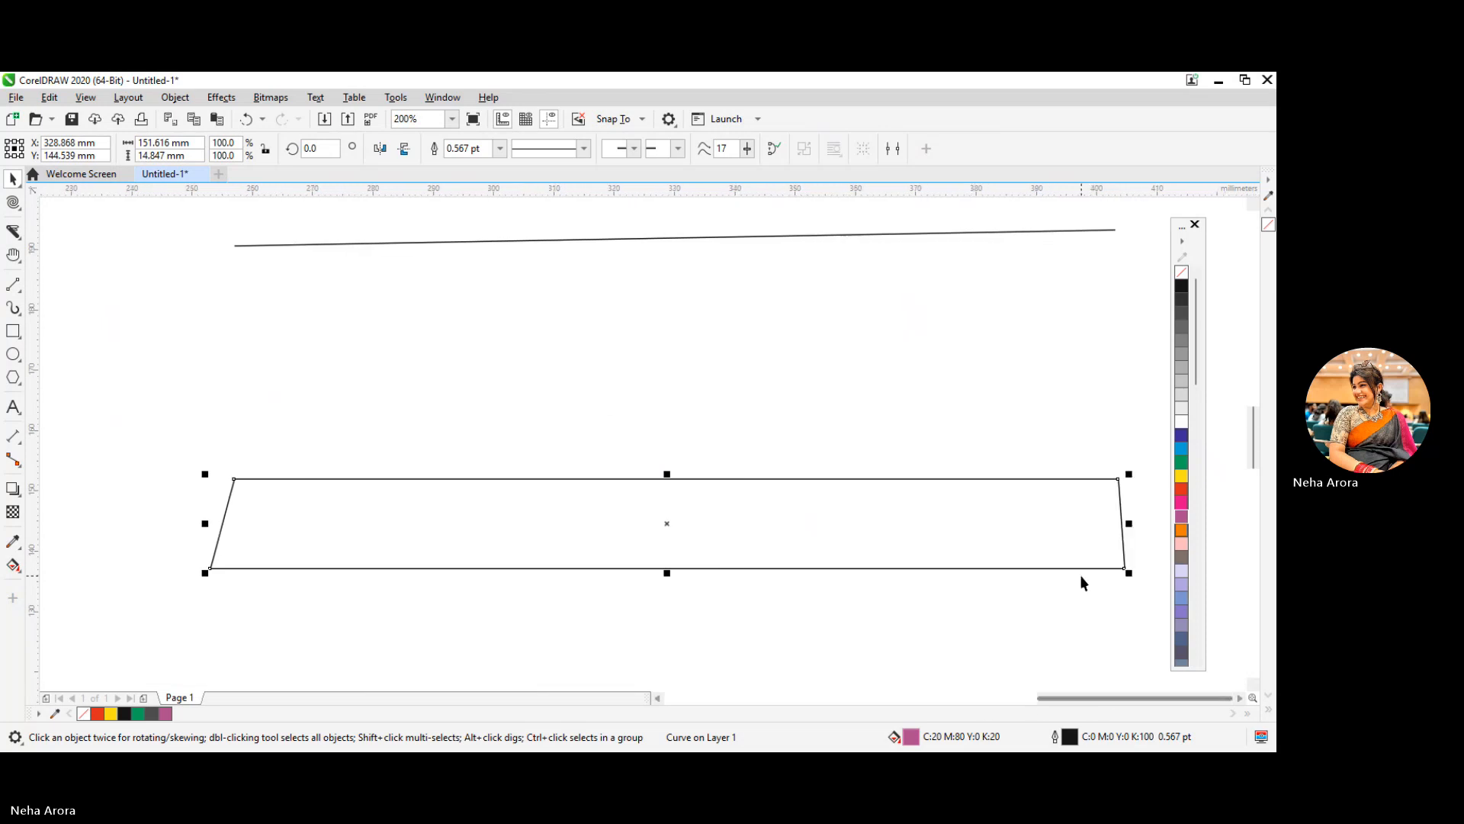
scroll(1081, 583, up, 3)
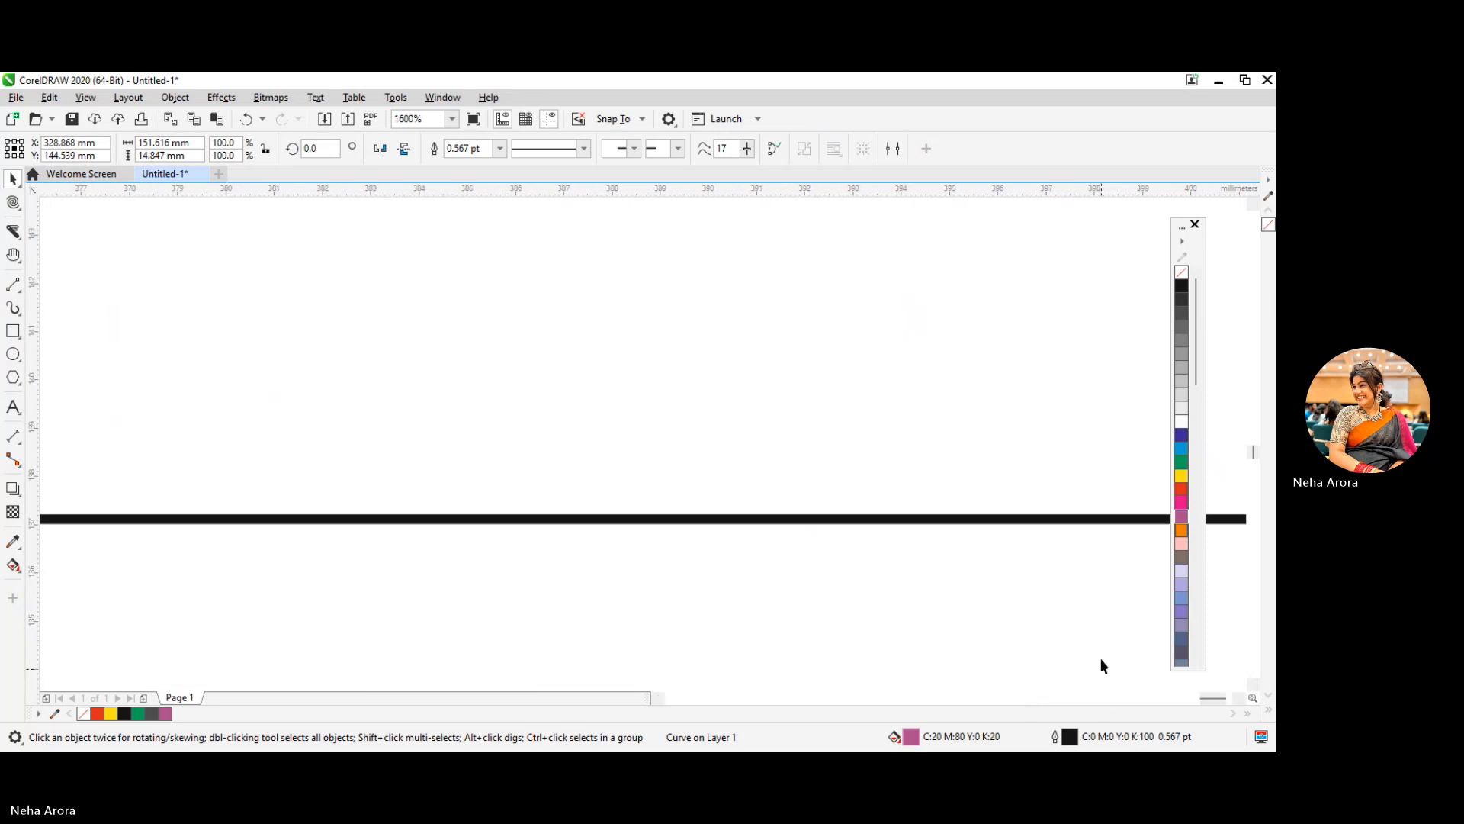
click(1239, 698)
click(1239, 698)
scroll(877, 519, up, 1)
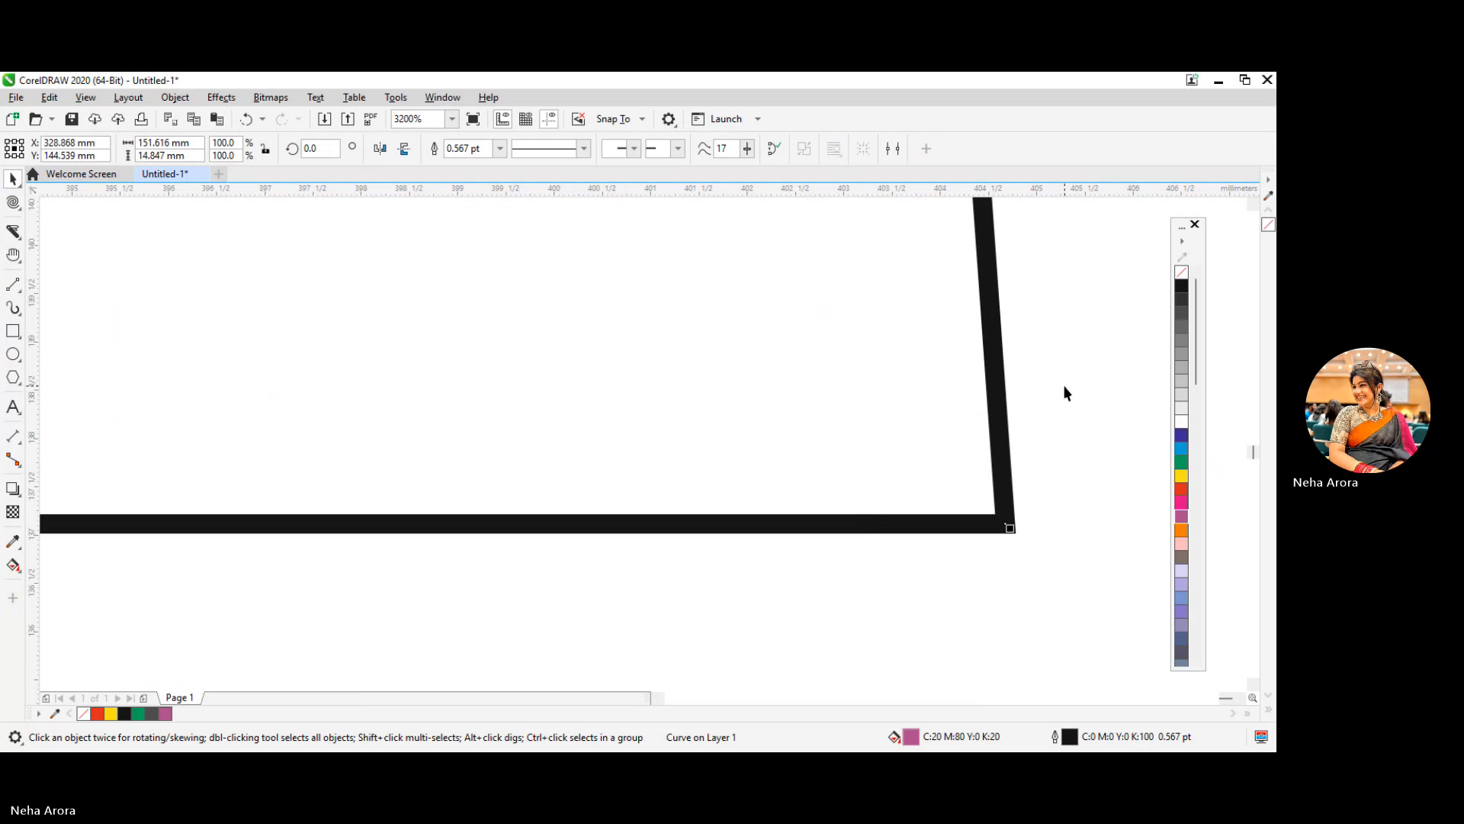
Step: Follow the outline's right edge upward and examine its upper-right corner at 6400% for a gap between the line ends
click(1253, 201)
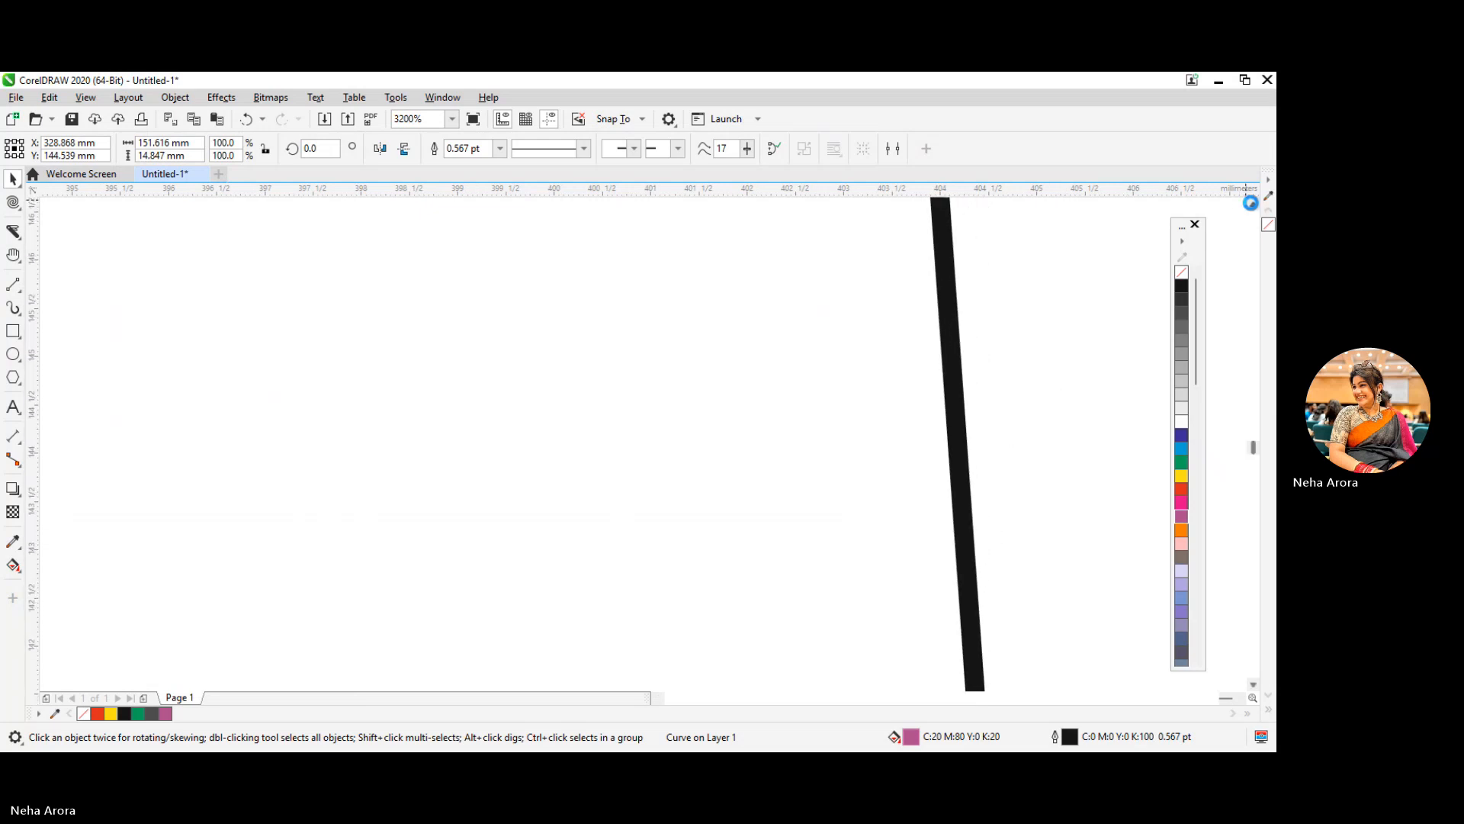
click(1253, 202)
click(1253, 203)
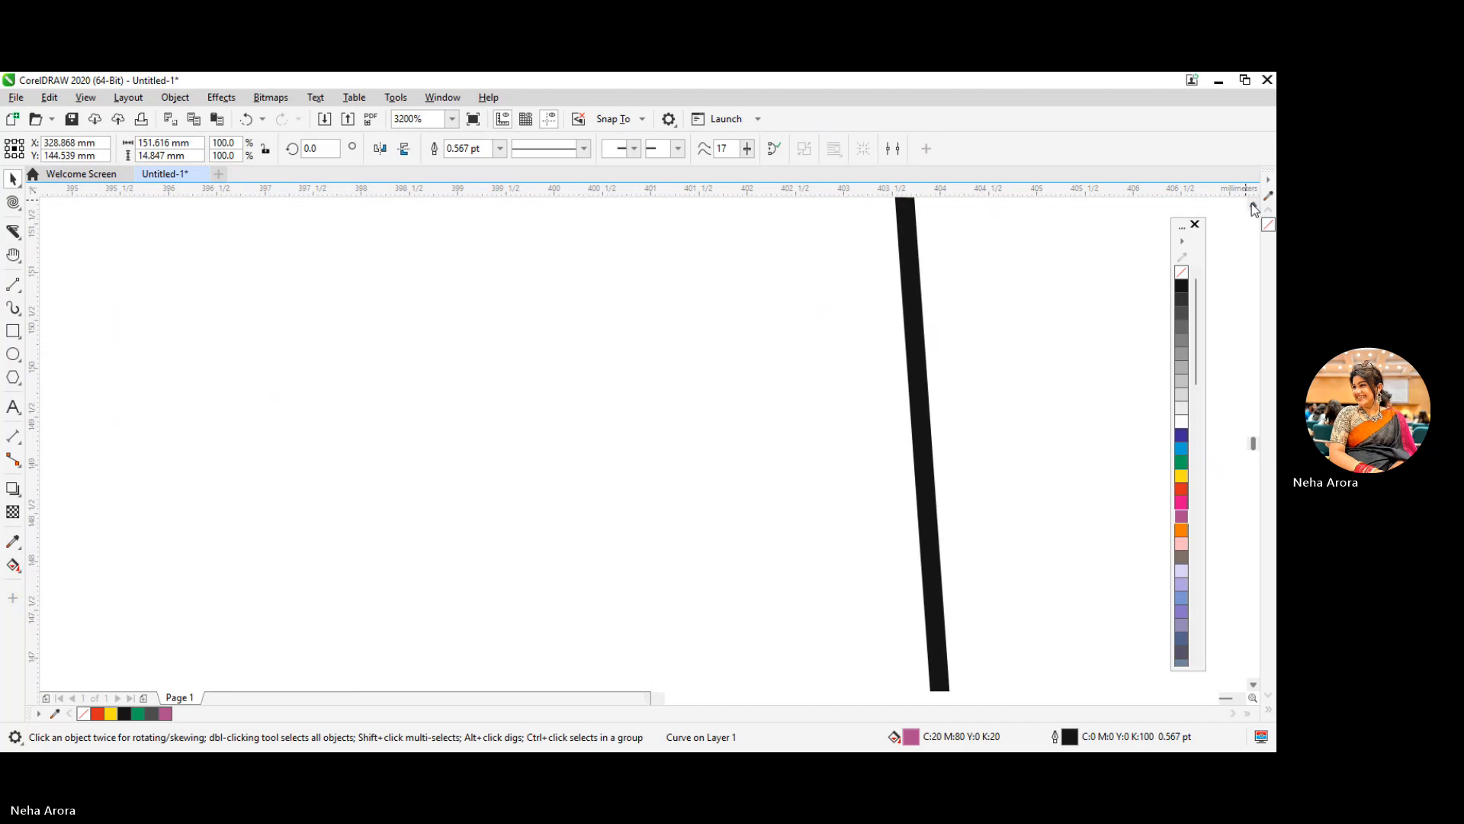
scroll(922, 379, down, 2)
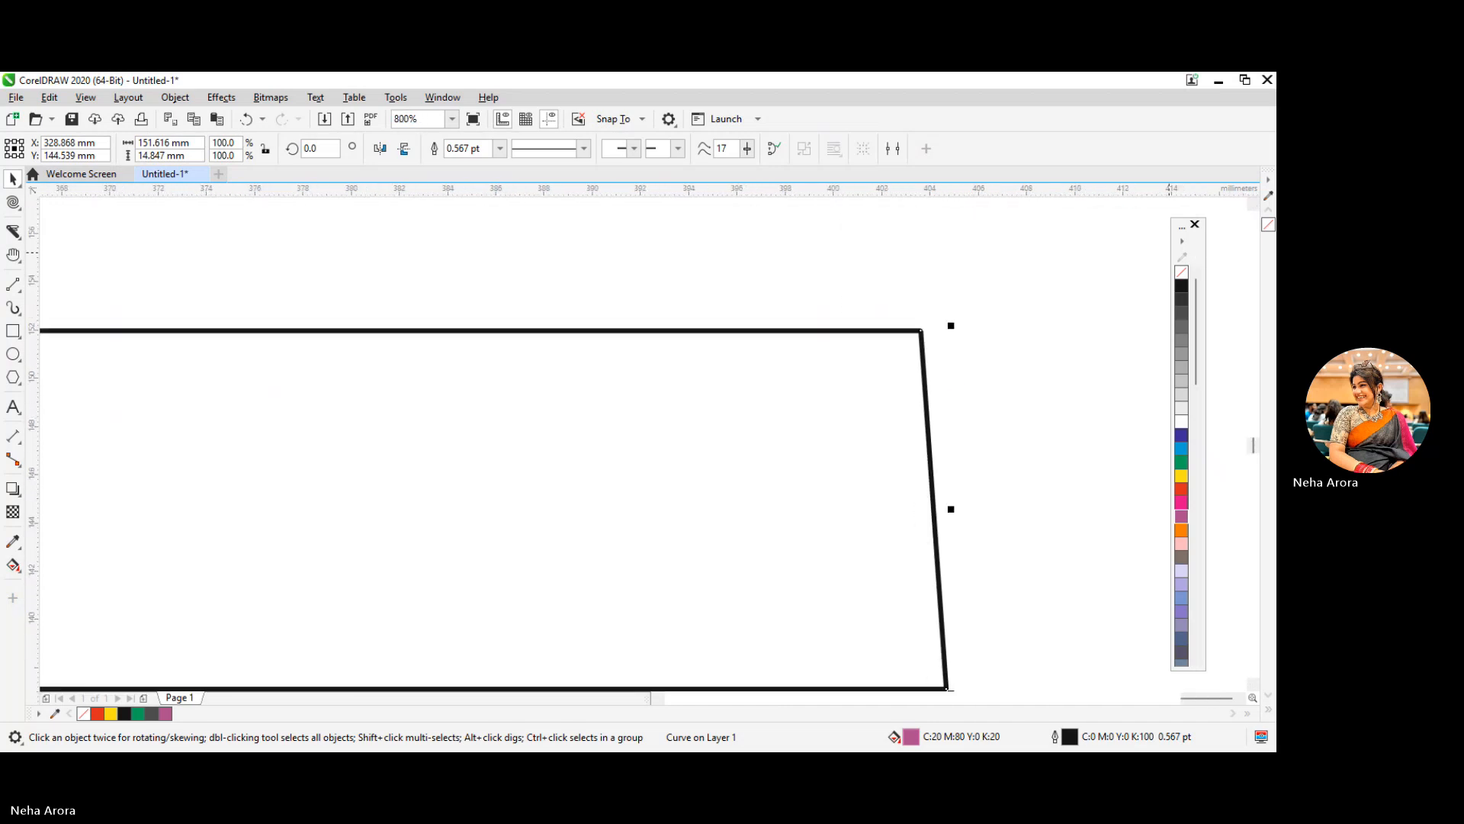
click(1254, 203)
scroll(935, 427, up, 3)
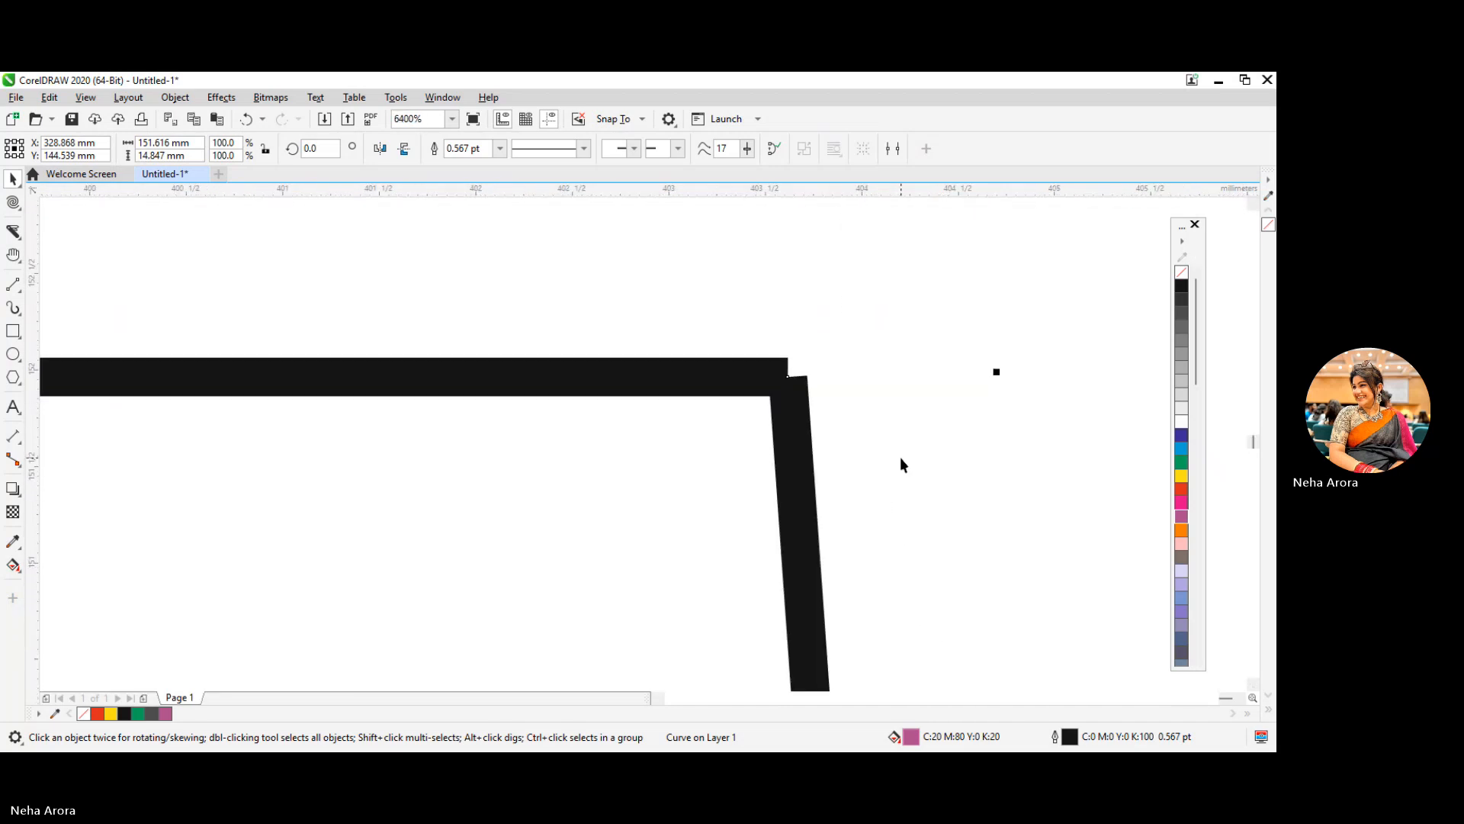
click(797, 389)
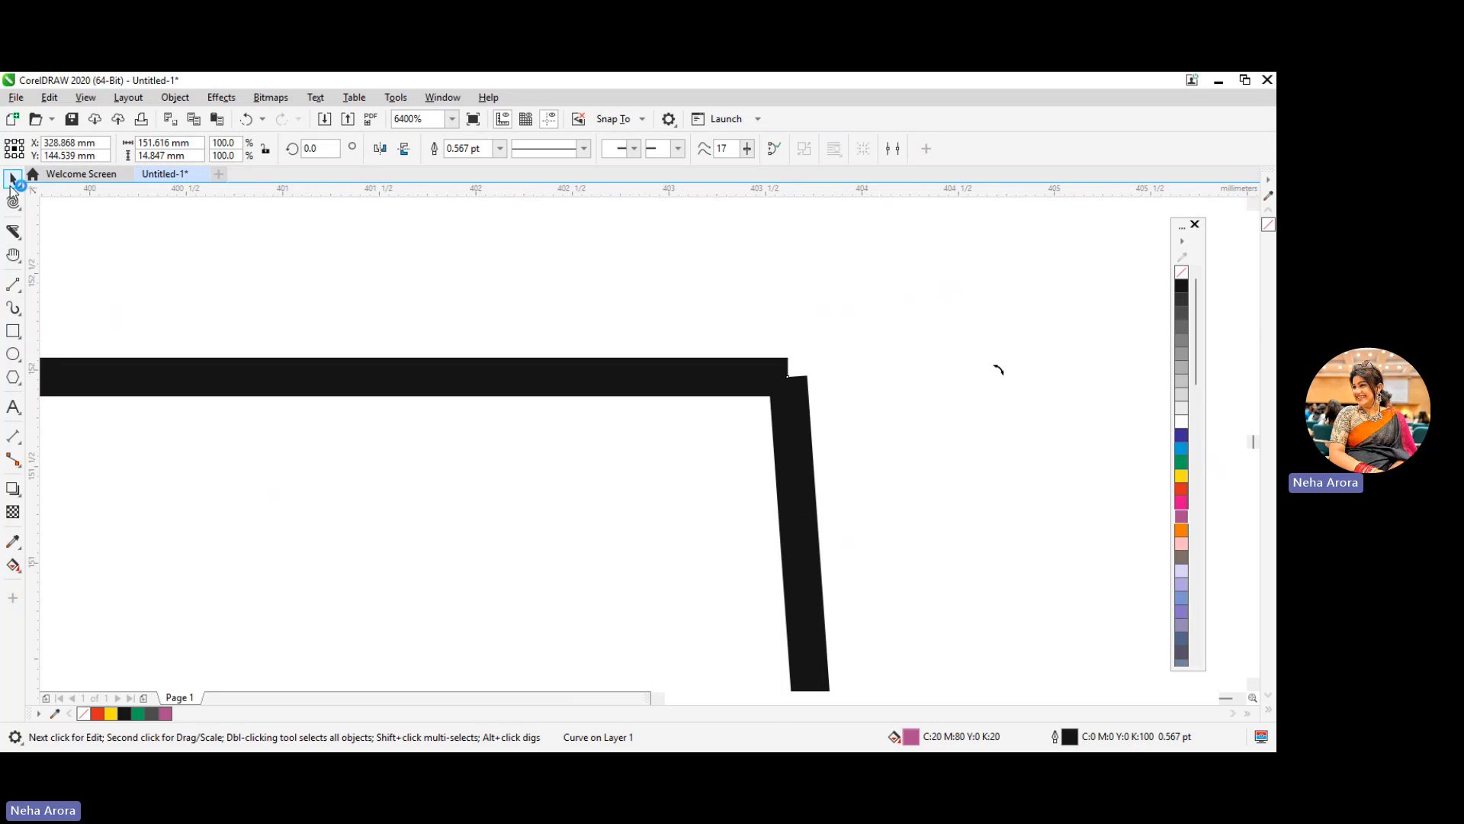
Step: Move the outline slightly at its upper-right corner to align the line ends and apply the blue fill C:100 M:100 Y:0 K:0
click(808, 434)
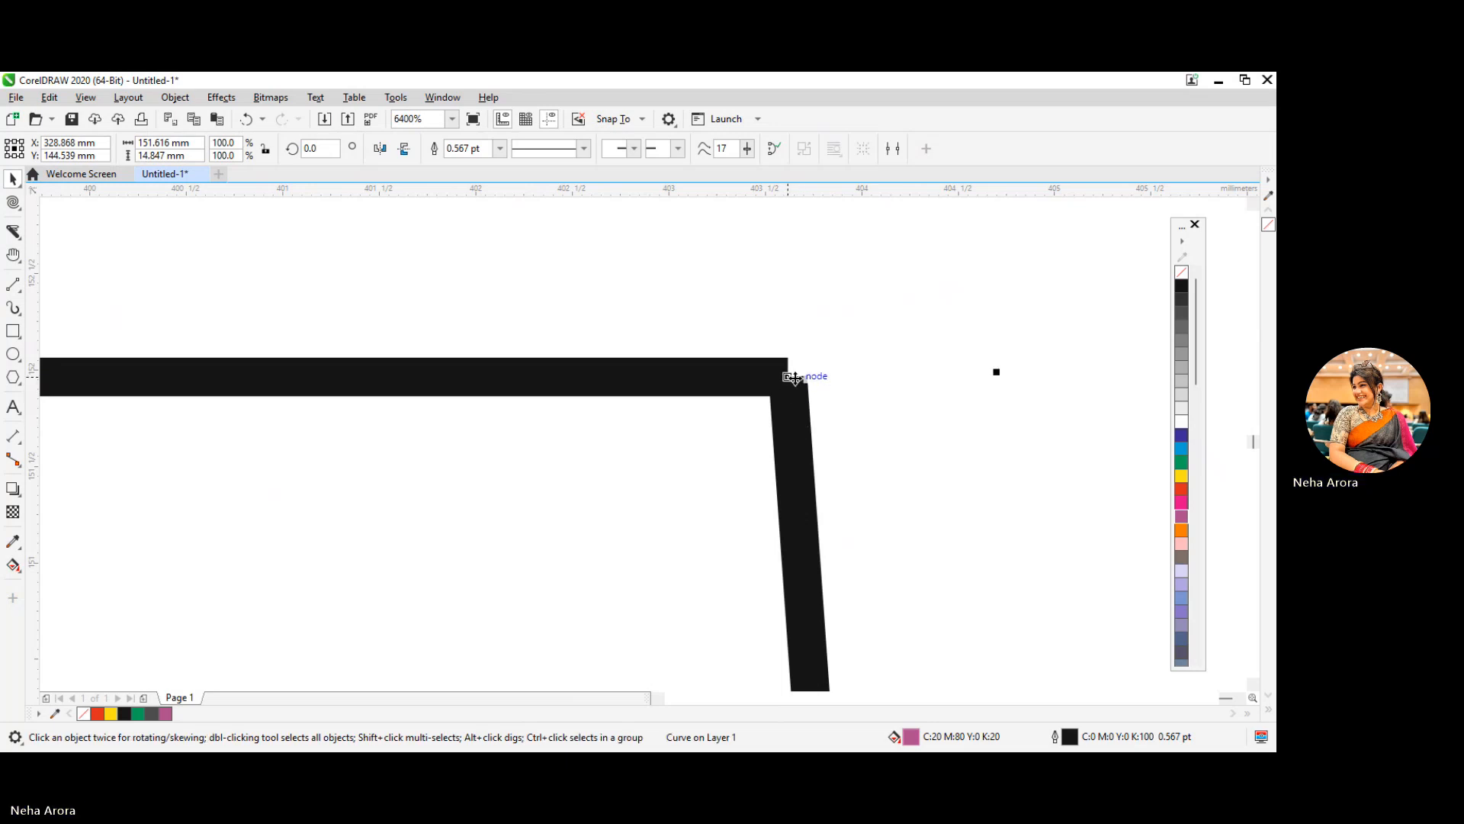
drag(793, 377, 807, 356)
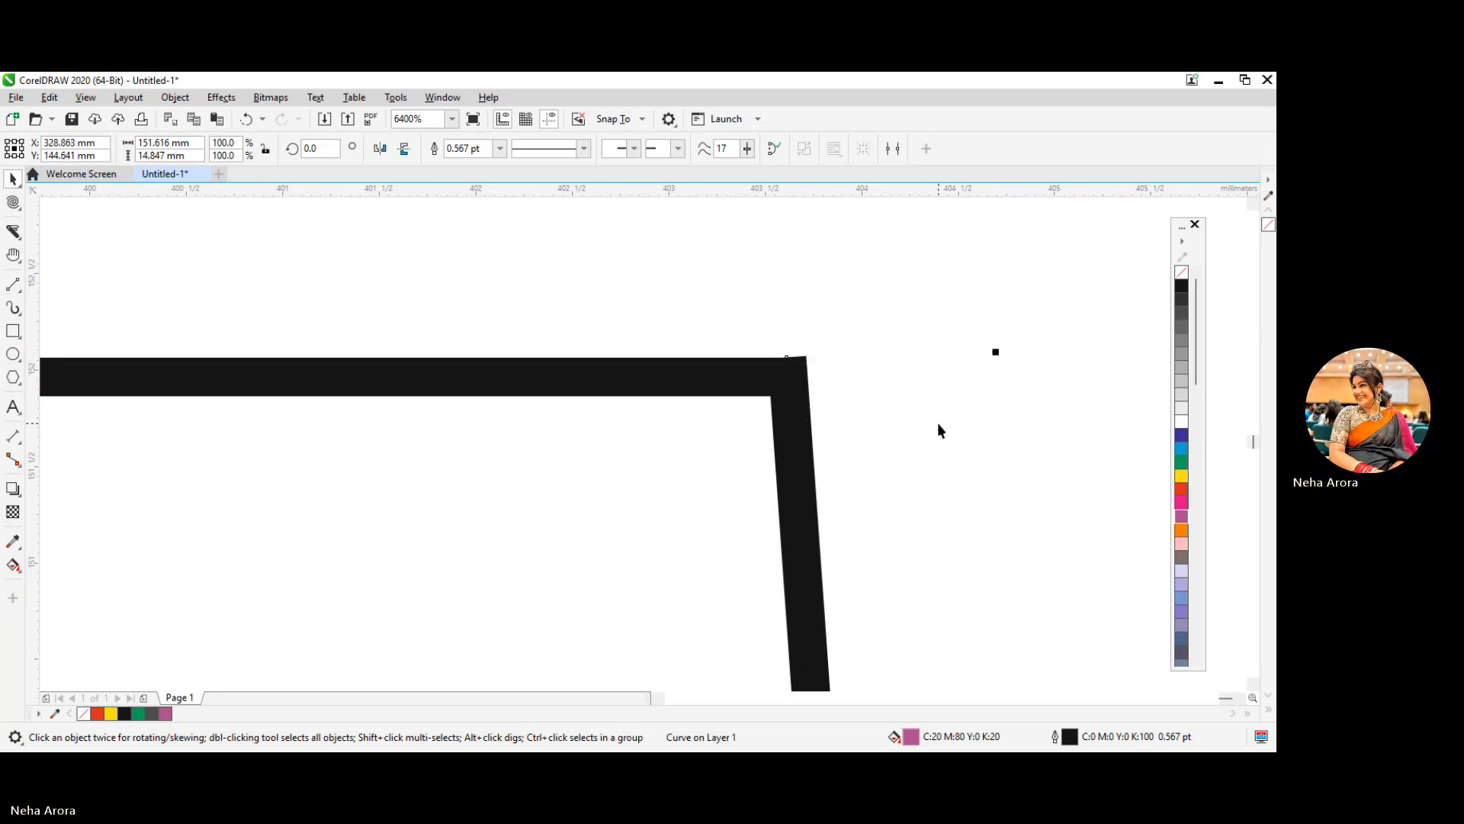
click(1182, 436)
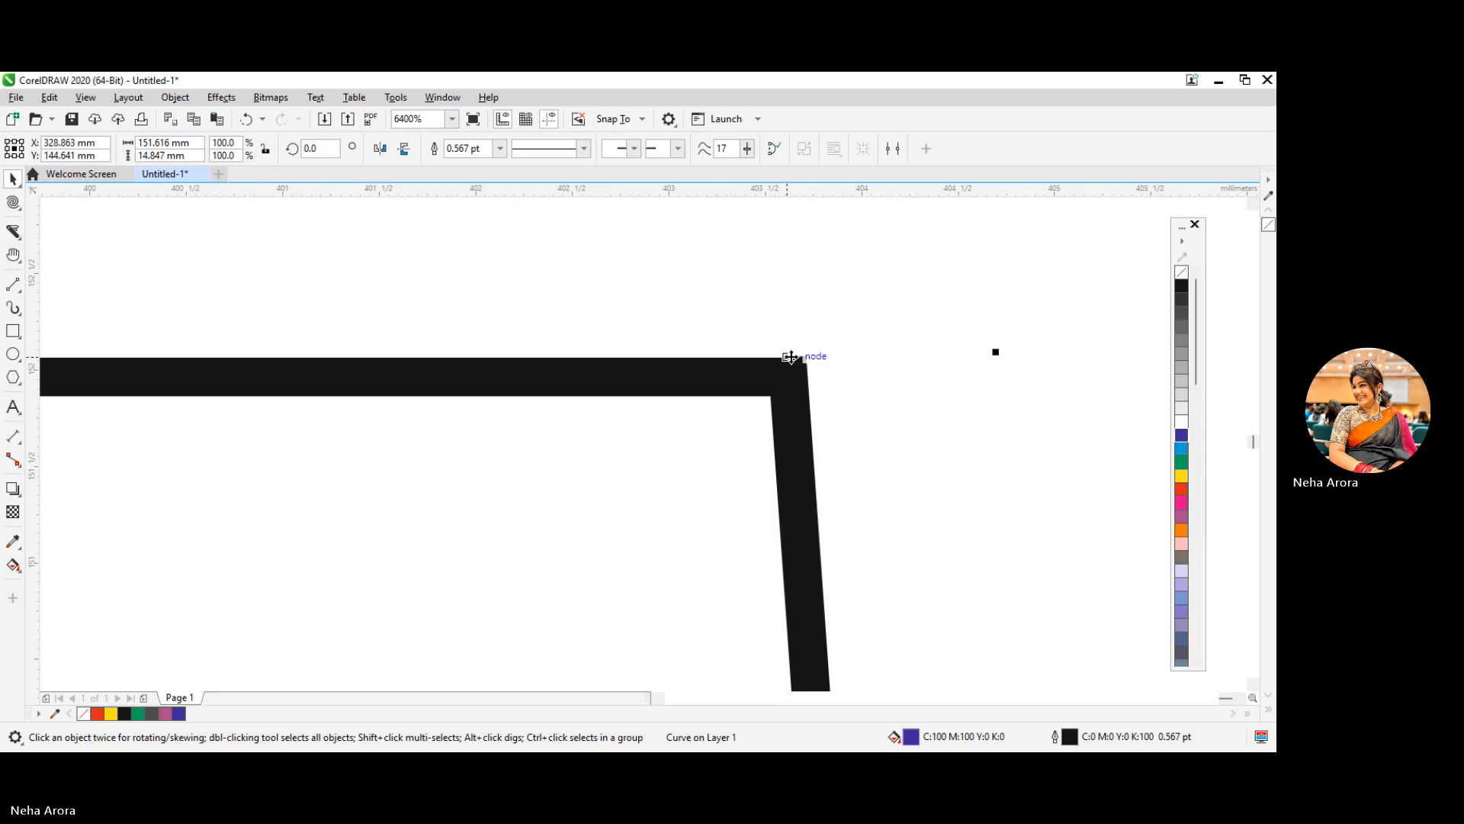
drag(793, 356, 775, 396)
scroll(805, 443, down, 5)
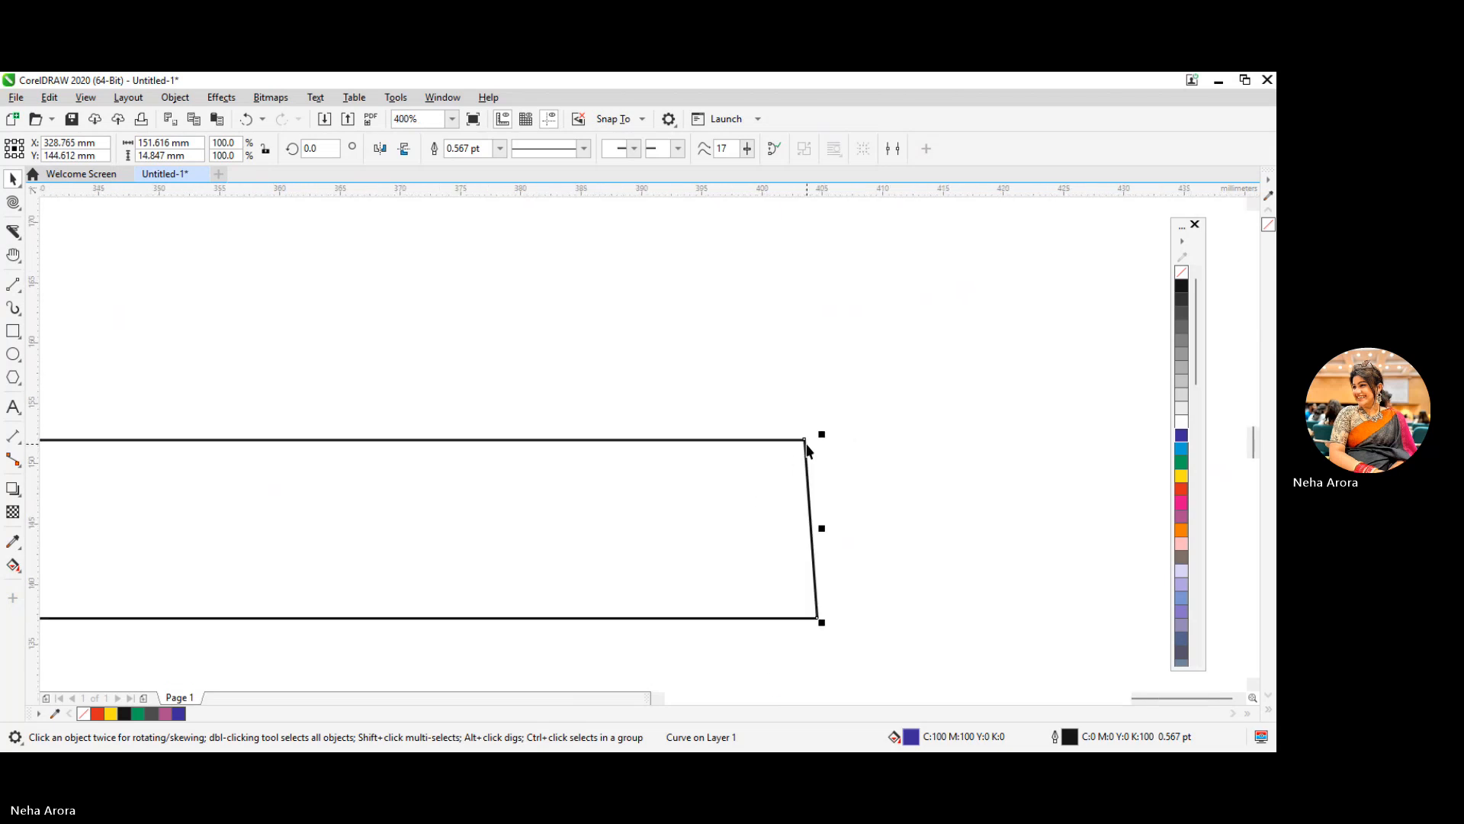
scroll(807, 450, down, 2)
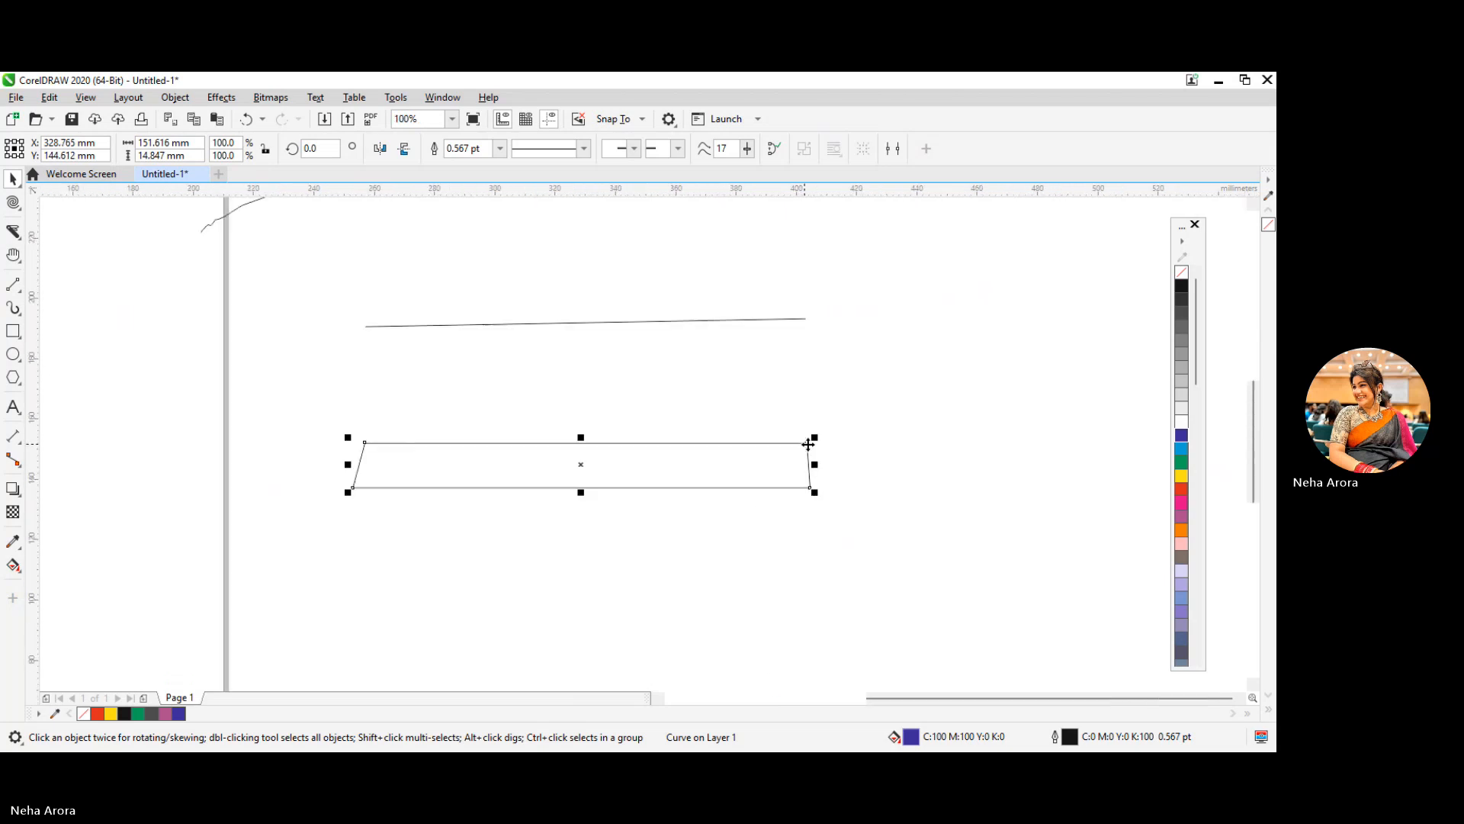
Step: Draw an arched Bézier curve ending in short straight segments, in the gap between the single line and the four-sided outline
click(14, 285)
click(77, 323)
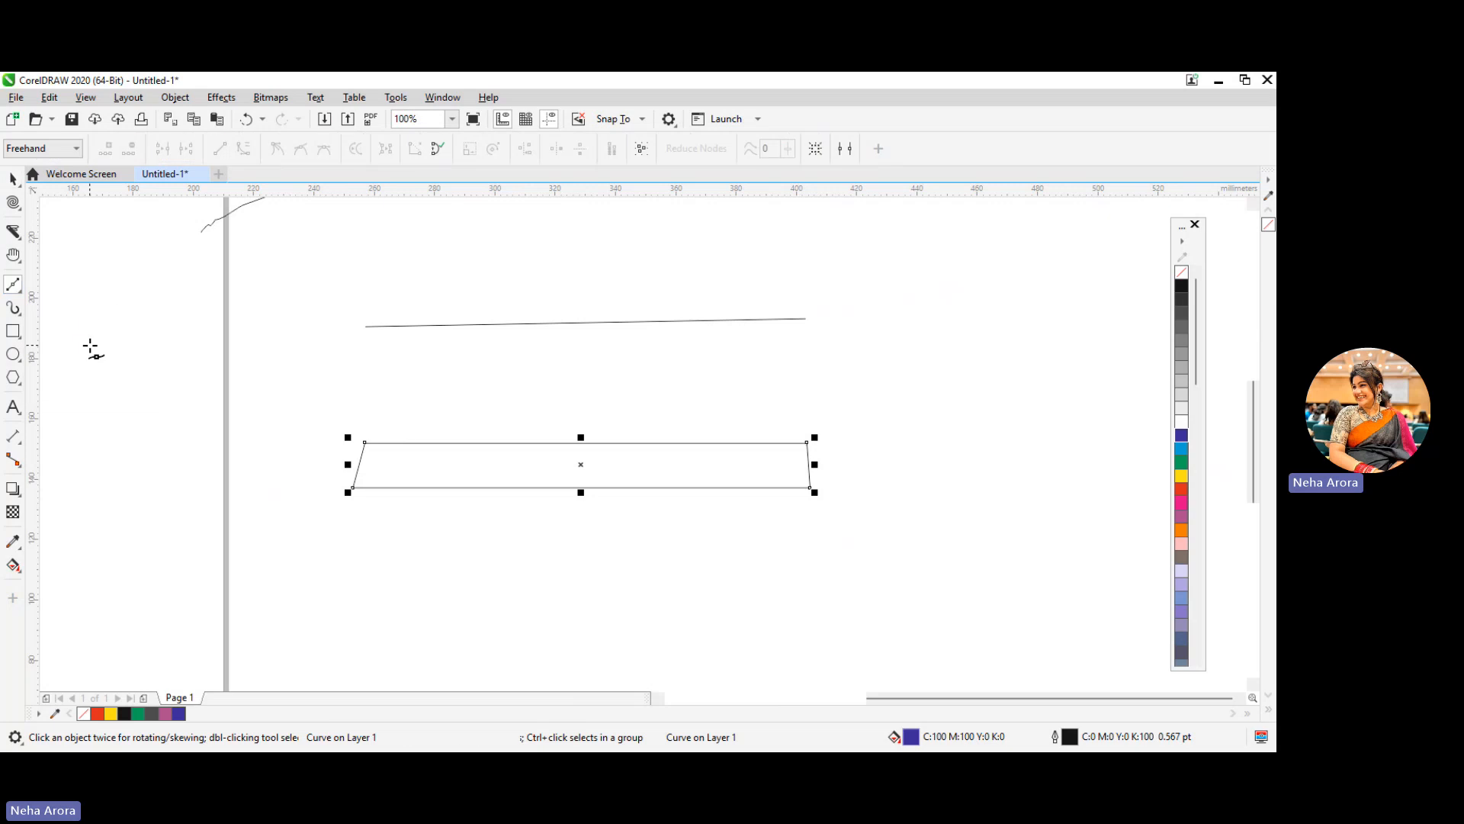
click(418, 423)
drag(449, 366, 454, 360)
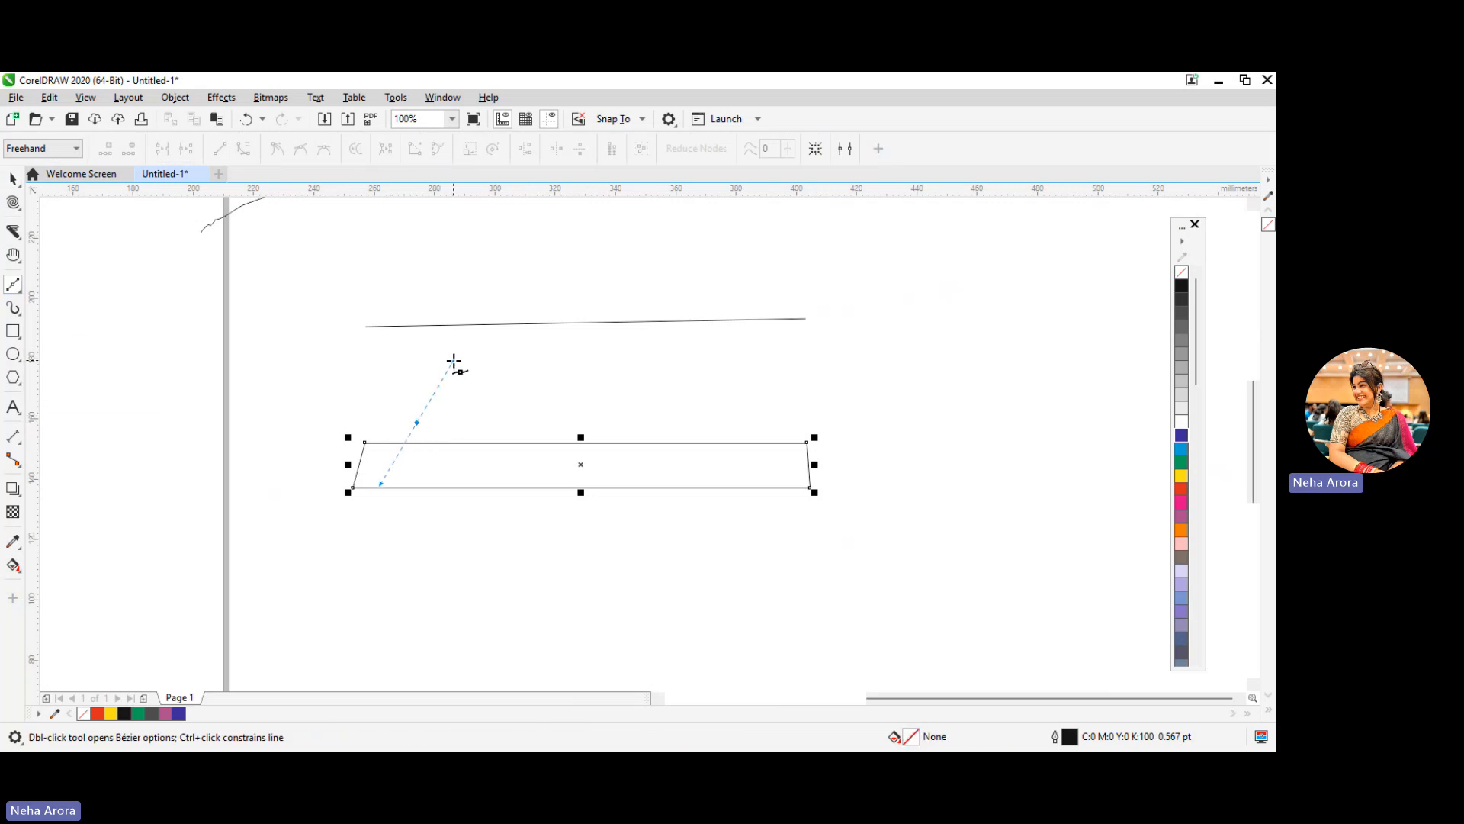
click(498, 393)
click(533, 417)
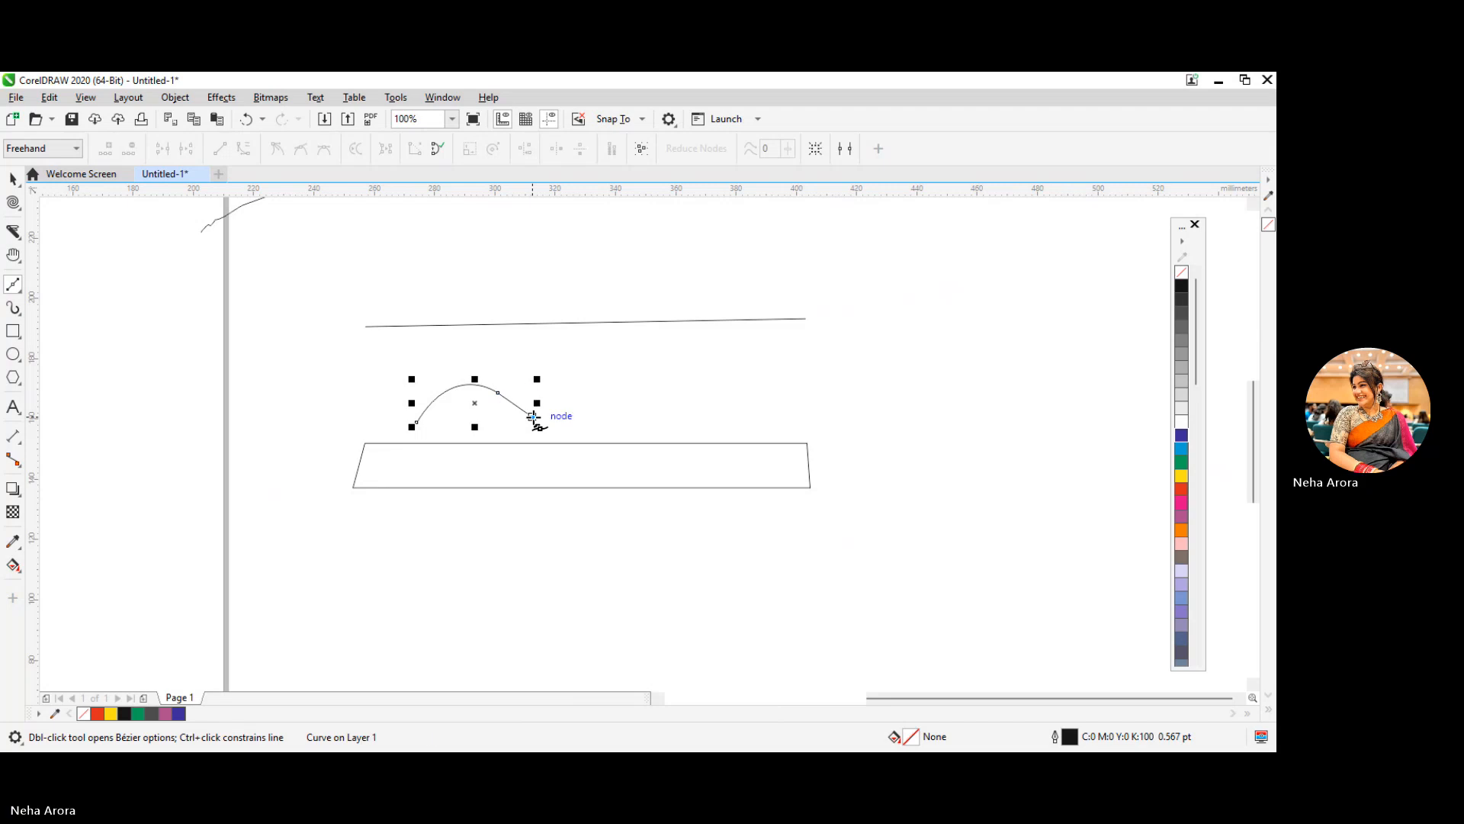
Step: Continue the Bézier path with straight segments around over the arch and close it at its starting node
click(567, 374)
click(559, 345)
click(500, 333)
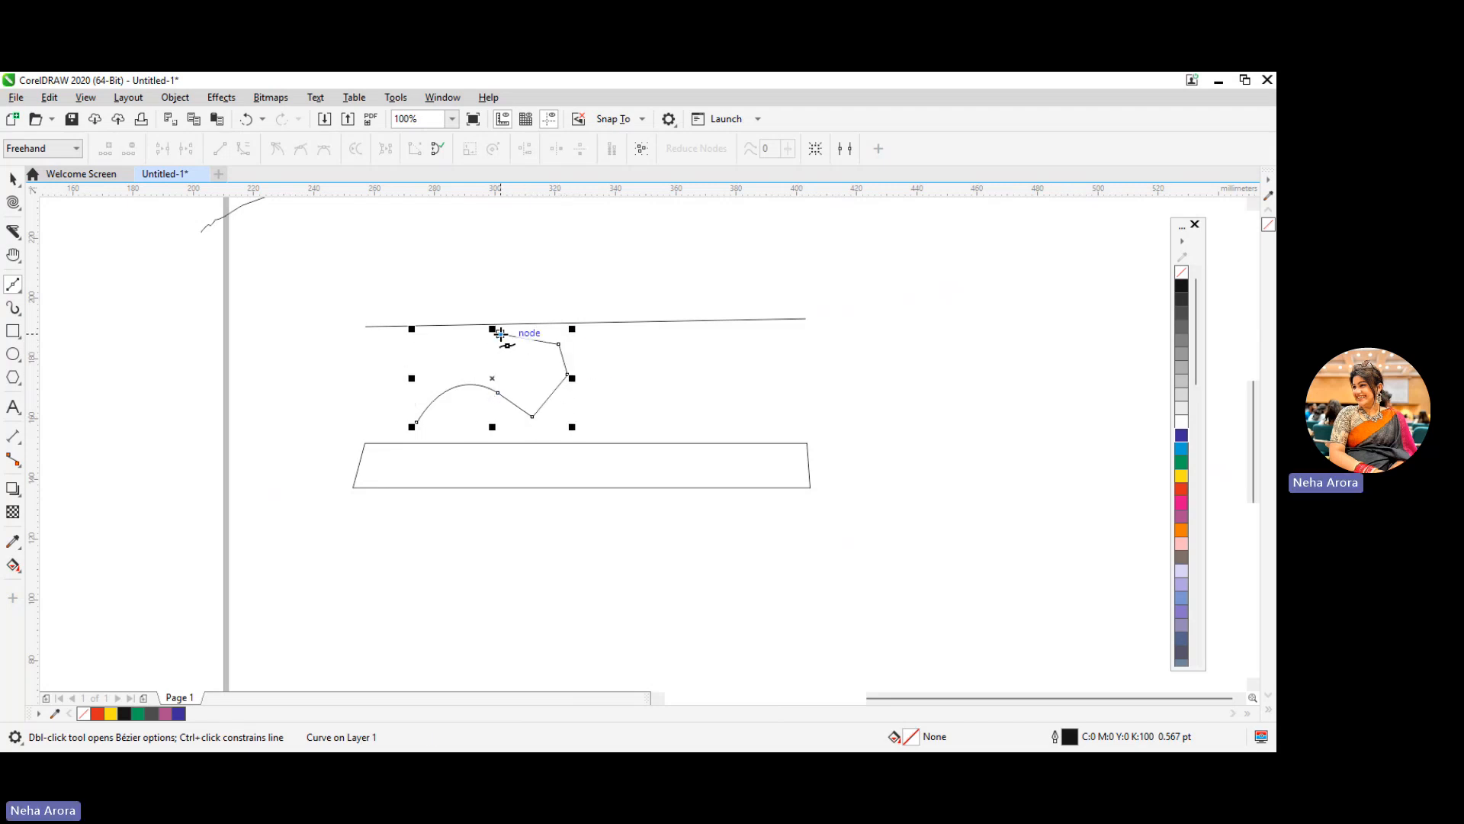
click(462, 333)
click(417, 345)
click(405, 399)
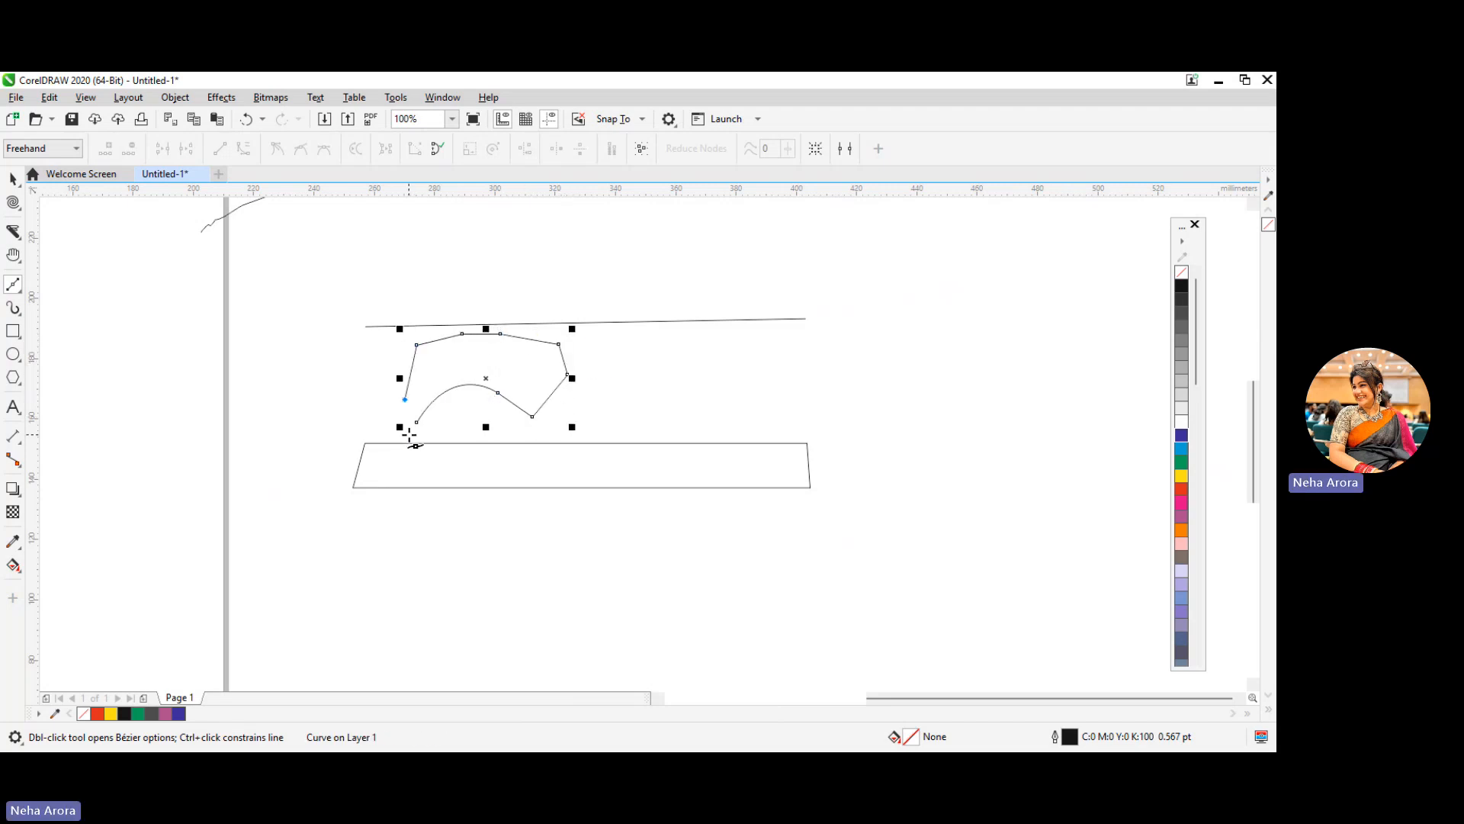
click(414, 422)
Step: Draw an open, hooked Bézier curve about 65 mm wide and 27 mm high below the four-sided outline
drag(425, 562, 509, 511)
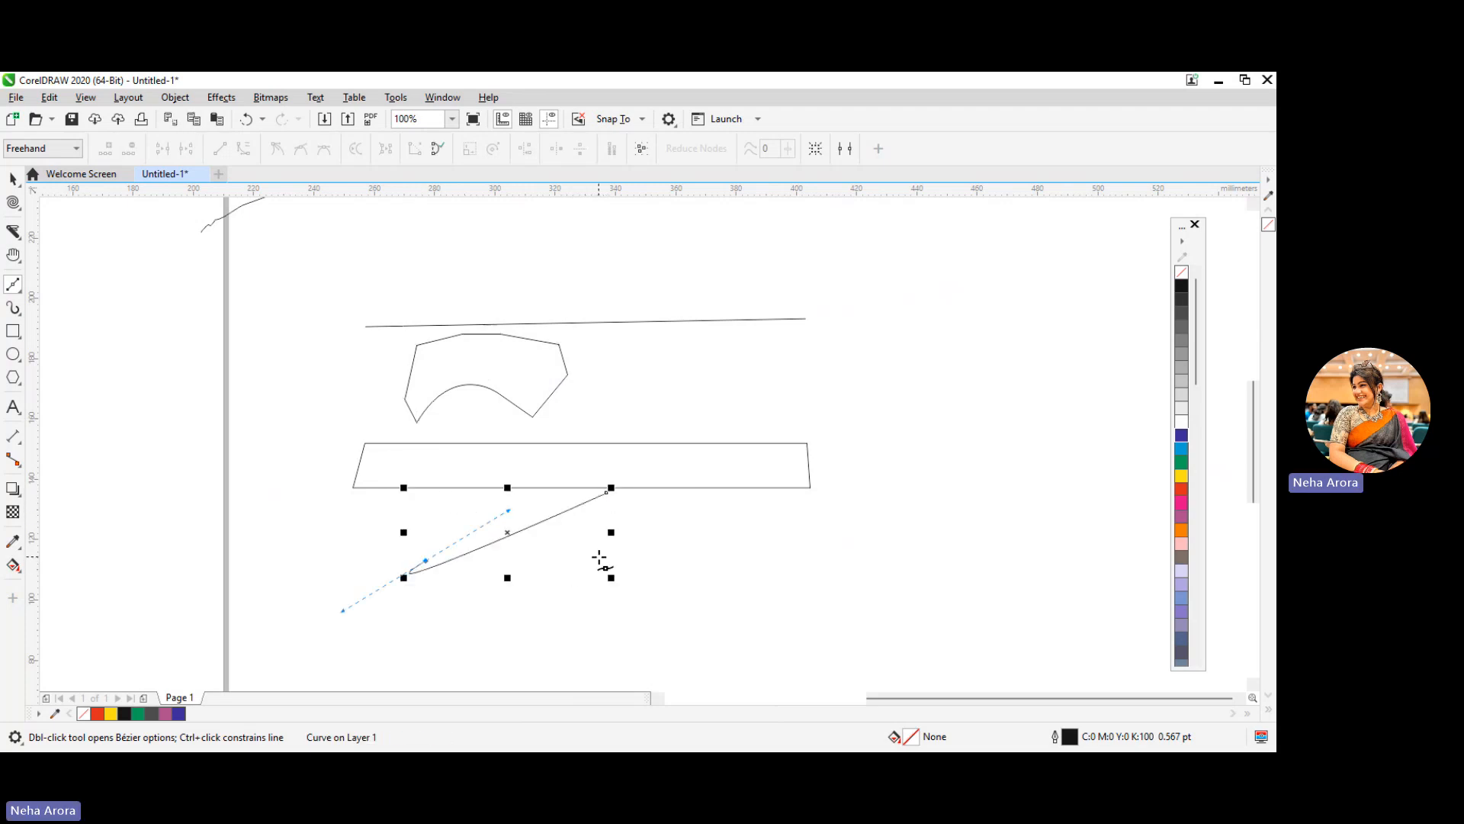
click(12, 179)
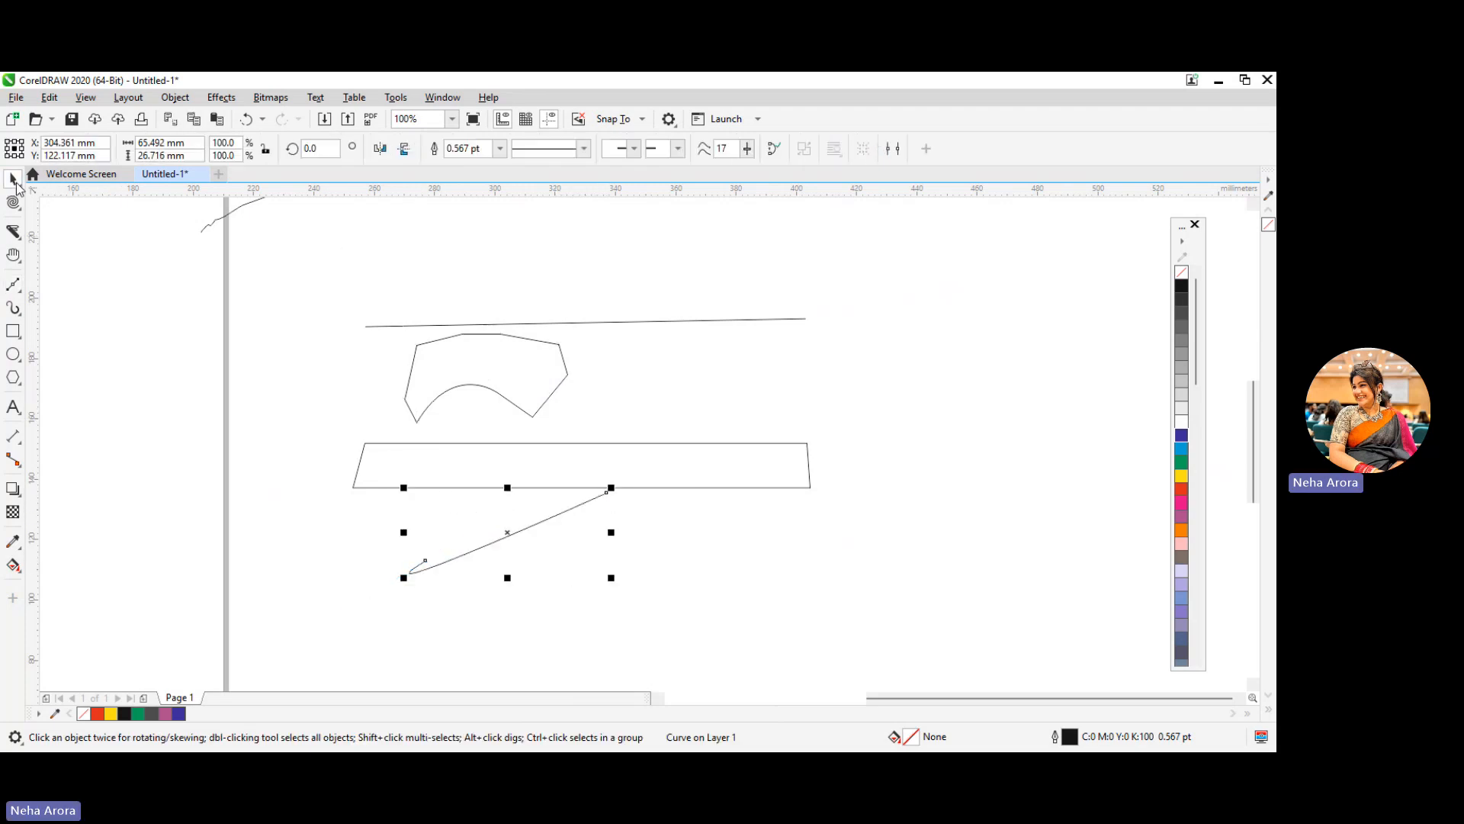
click(17, 286)
click(70, 323)
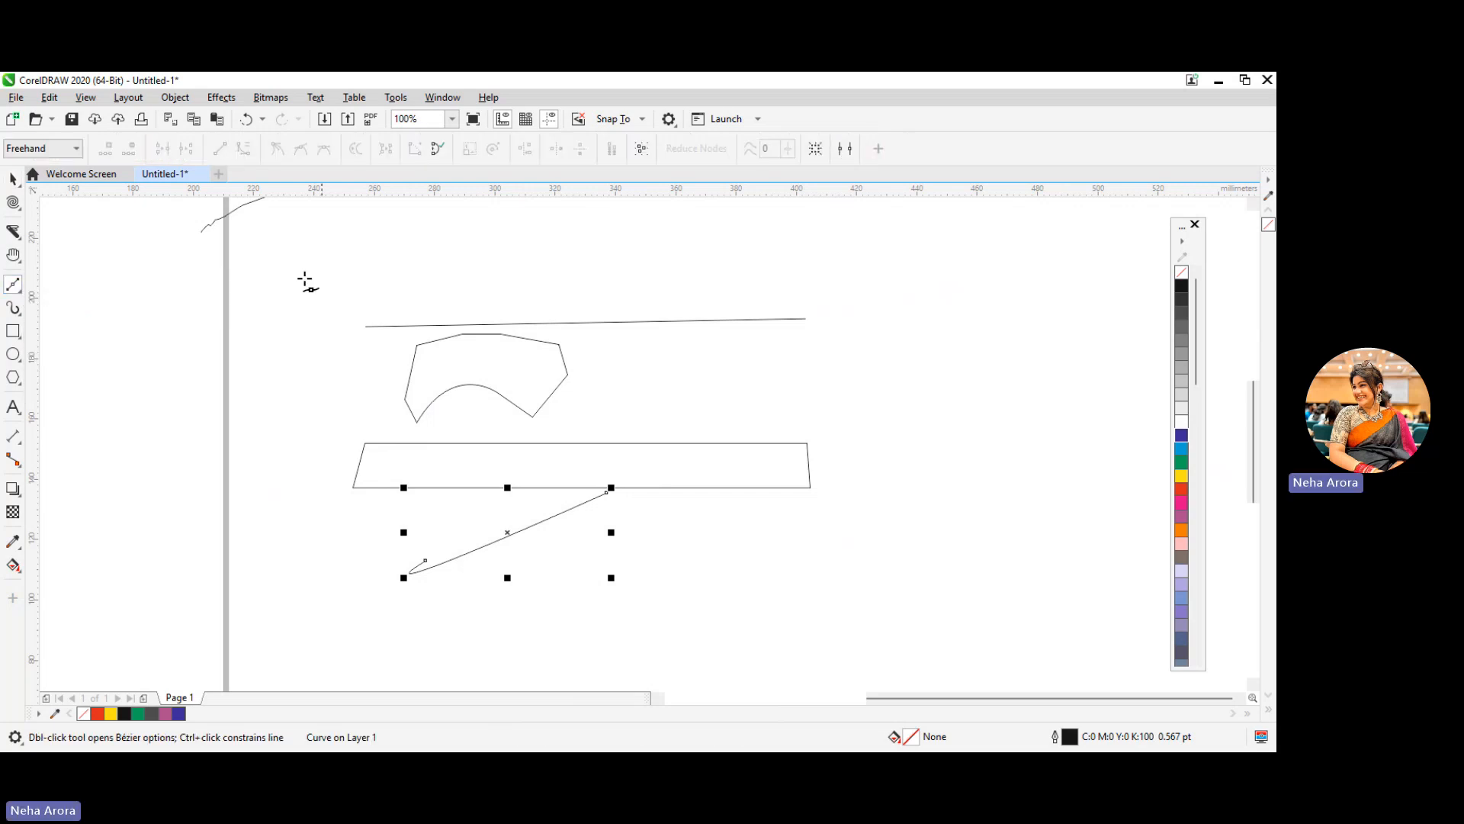
Step: Close the open curve below the outline with the automatic Close Curve option
click(505, 532)
click(505, 533)
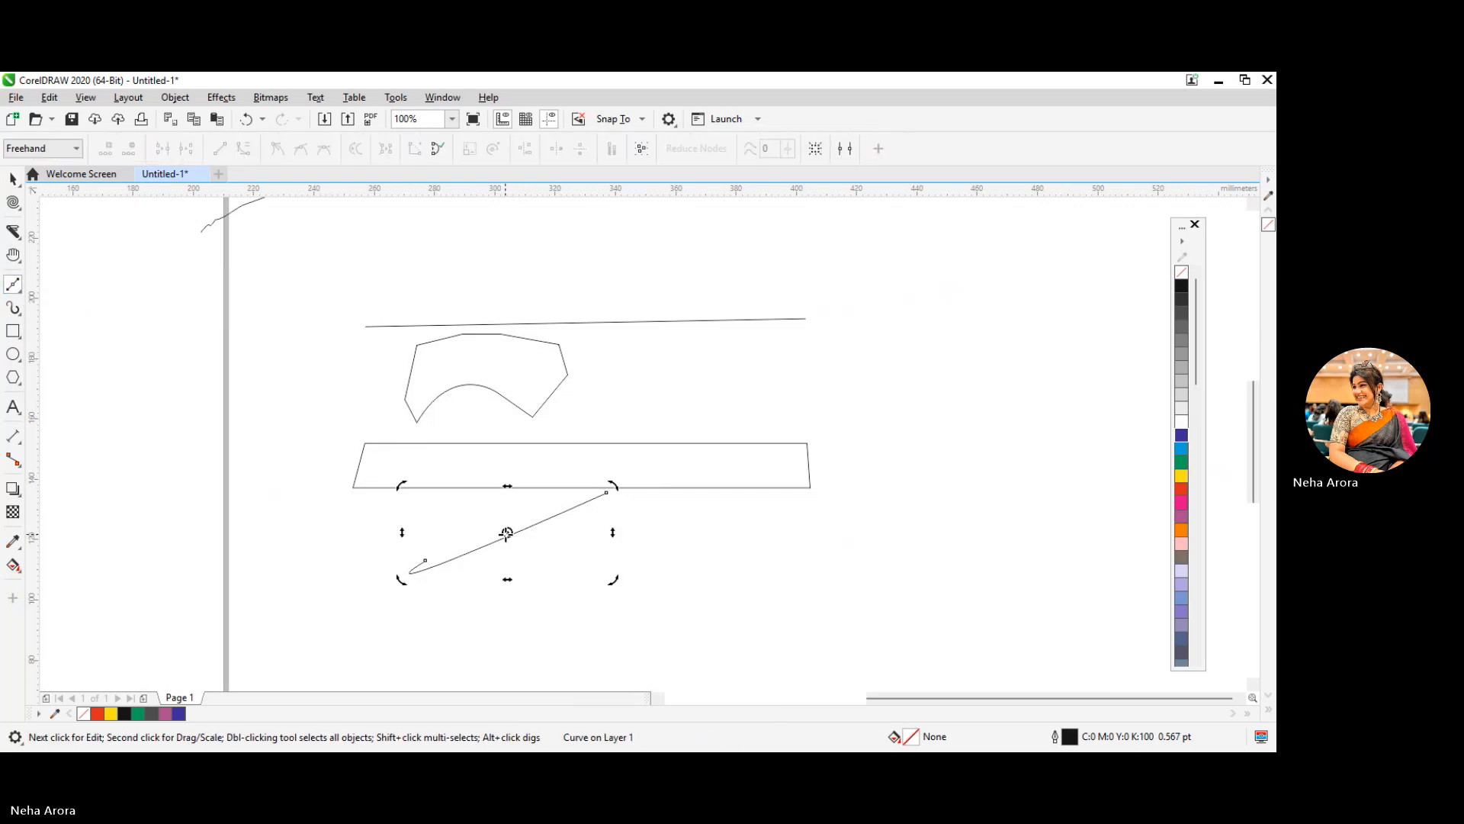
right_click(508, 538)
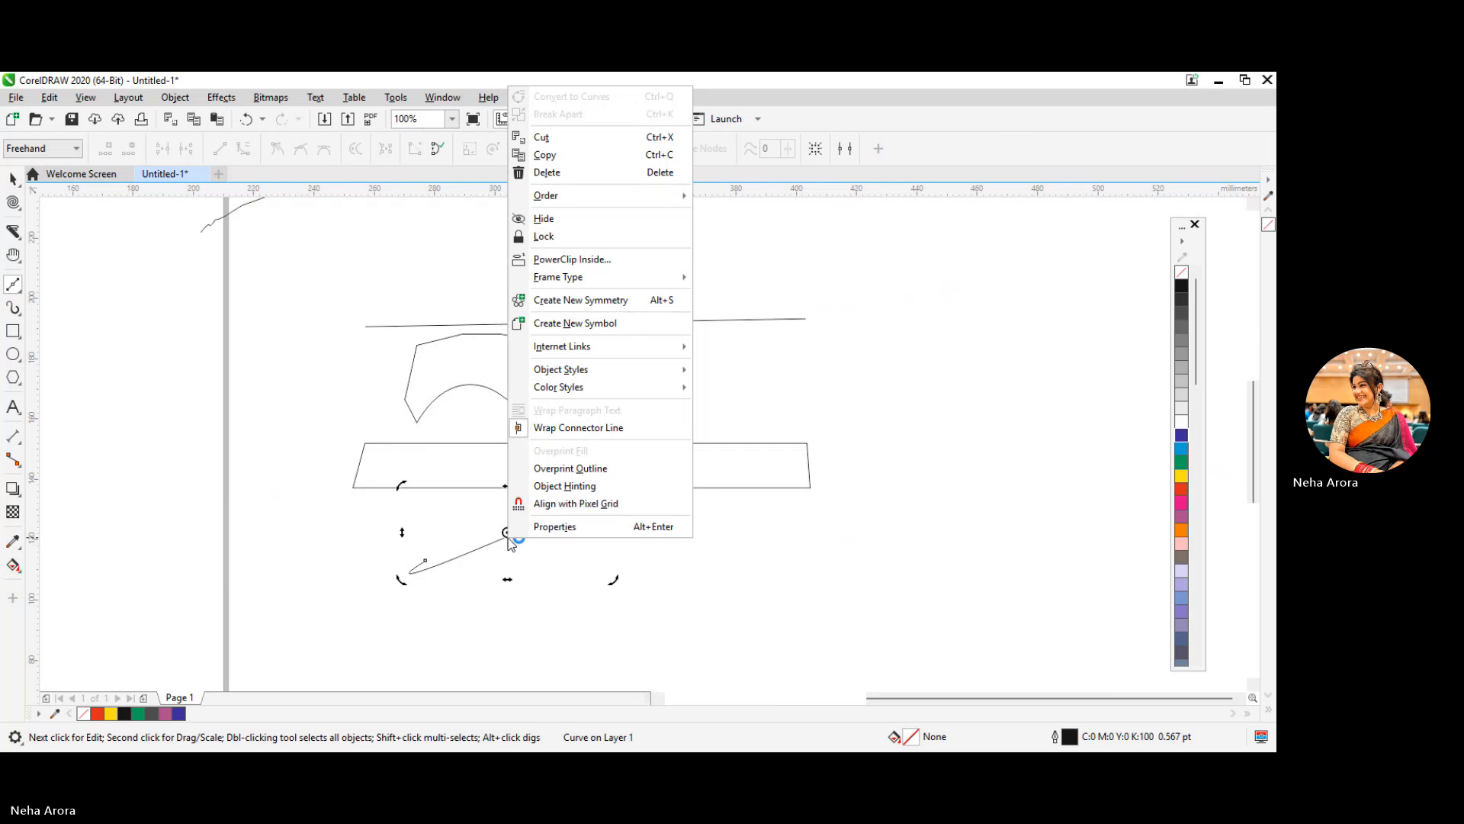
click(510, 540)
click(508, 534)
right_click(510, 538)
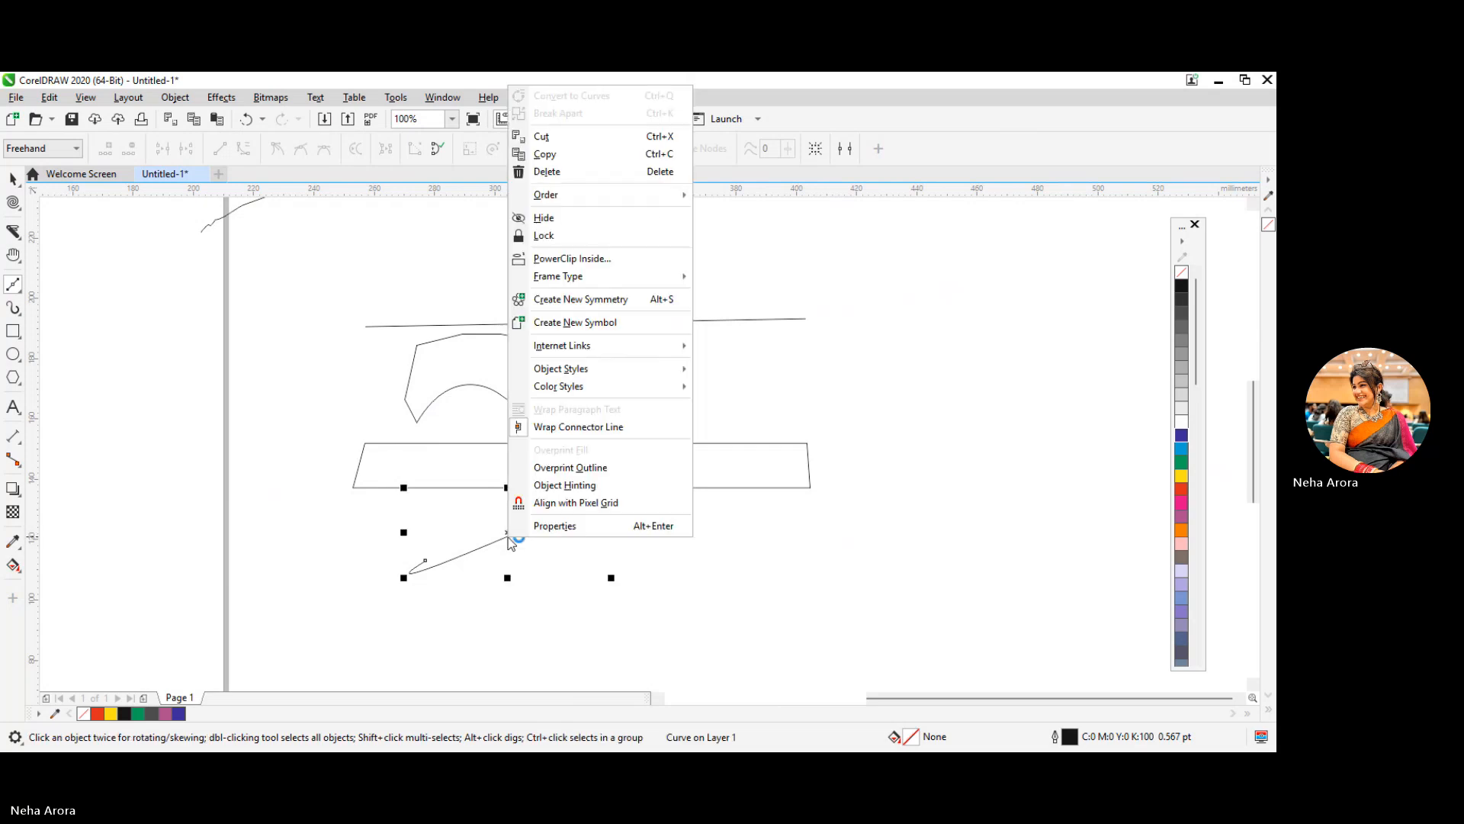
key(Escape)
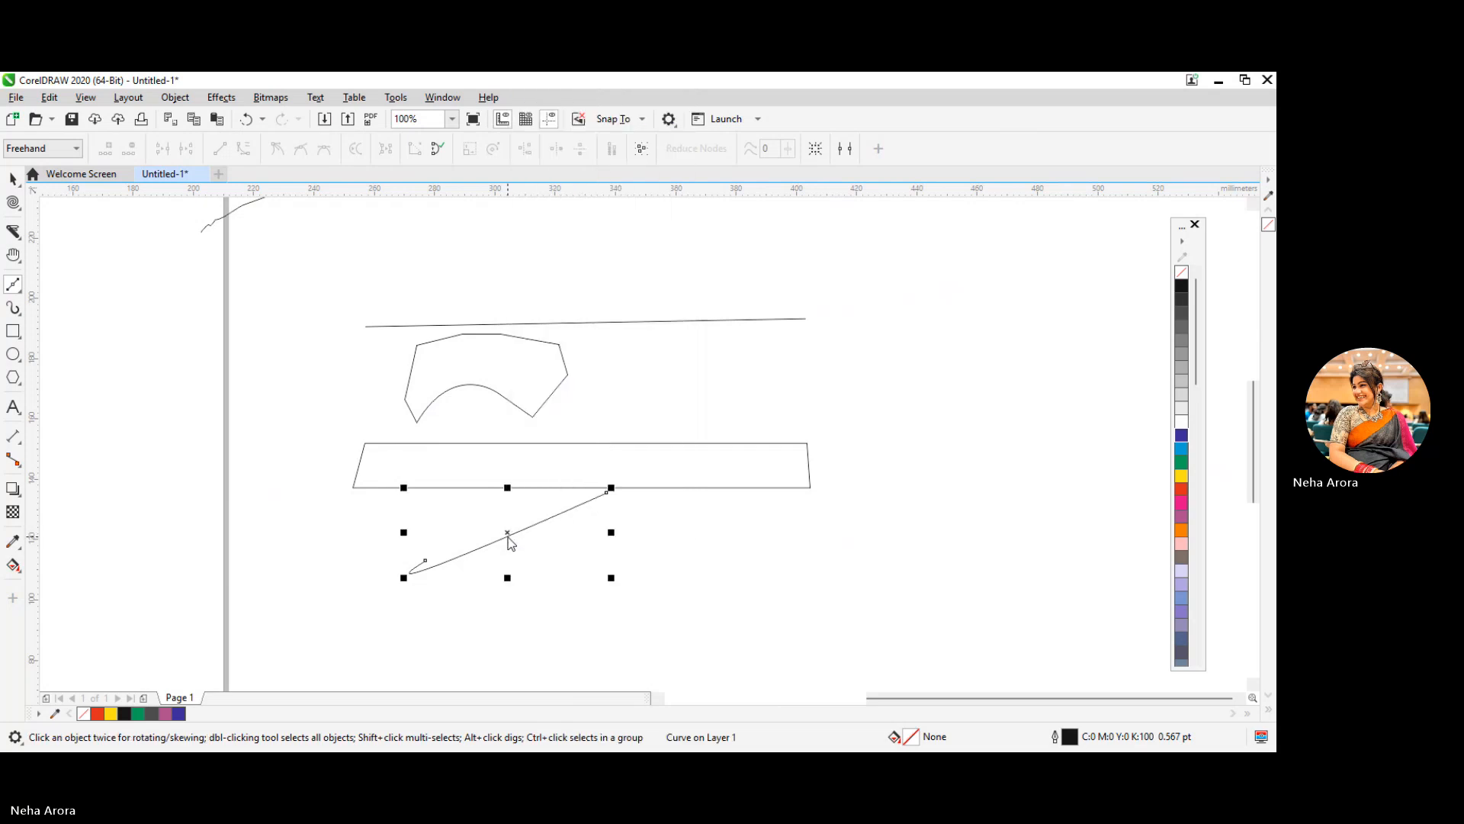
click(437, 149)
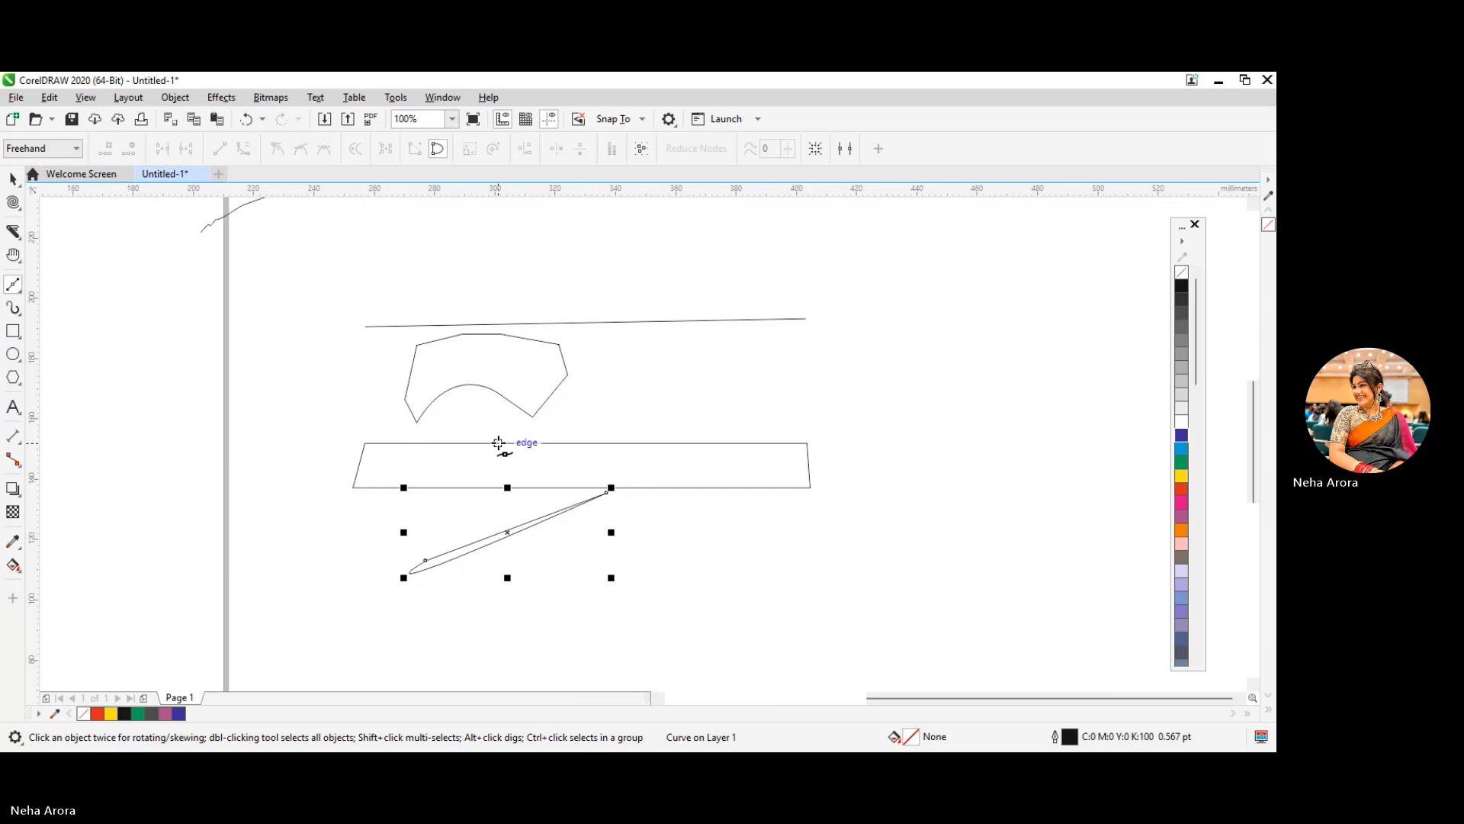
mouse_move(508, 530)
mouse_down()
mouse_move(507, 495)
mouse_move(519, 542)
mouse_up()
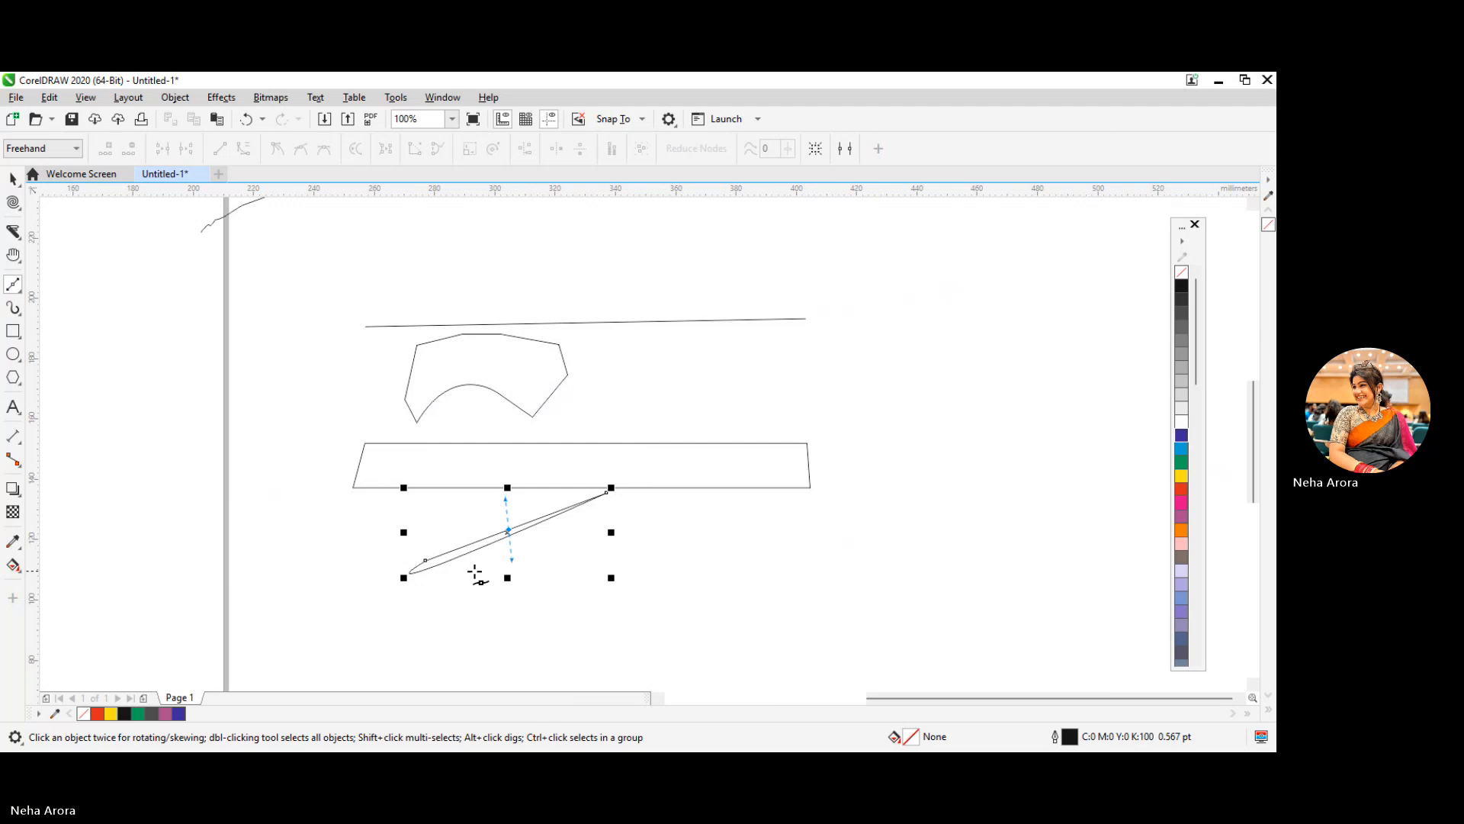
Step: Undo both Bézier drawings around the four-sided outline
click(13, 180)
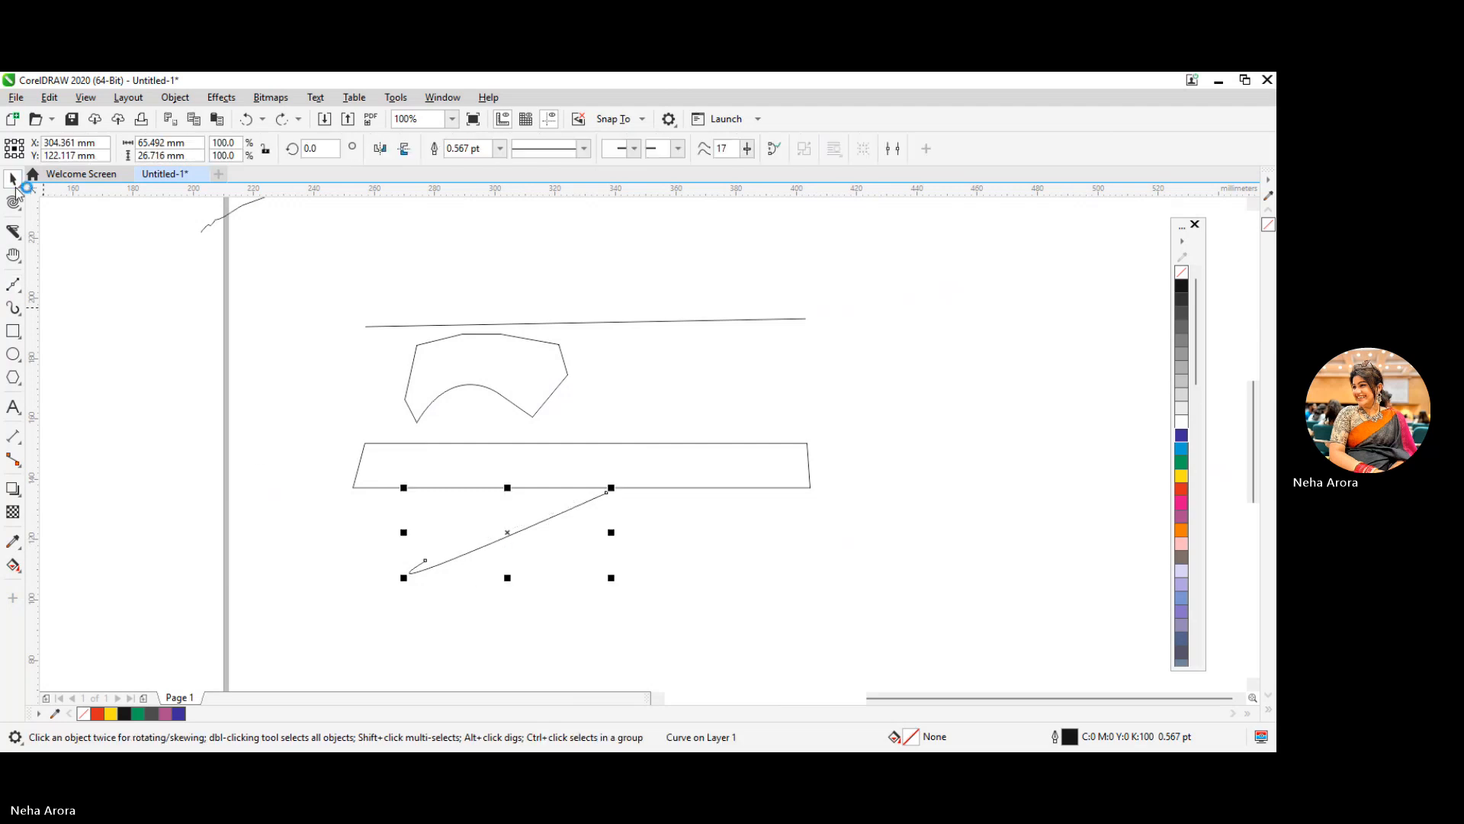
key(ctrl+z)
key(ctrl+z)
key(ctrl+z)
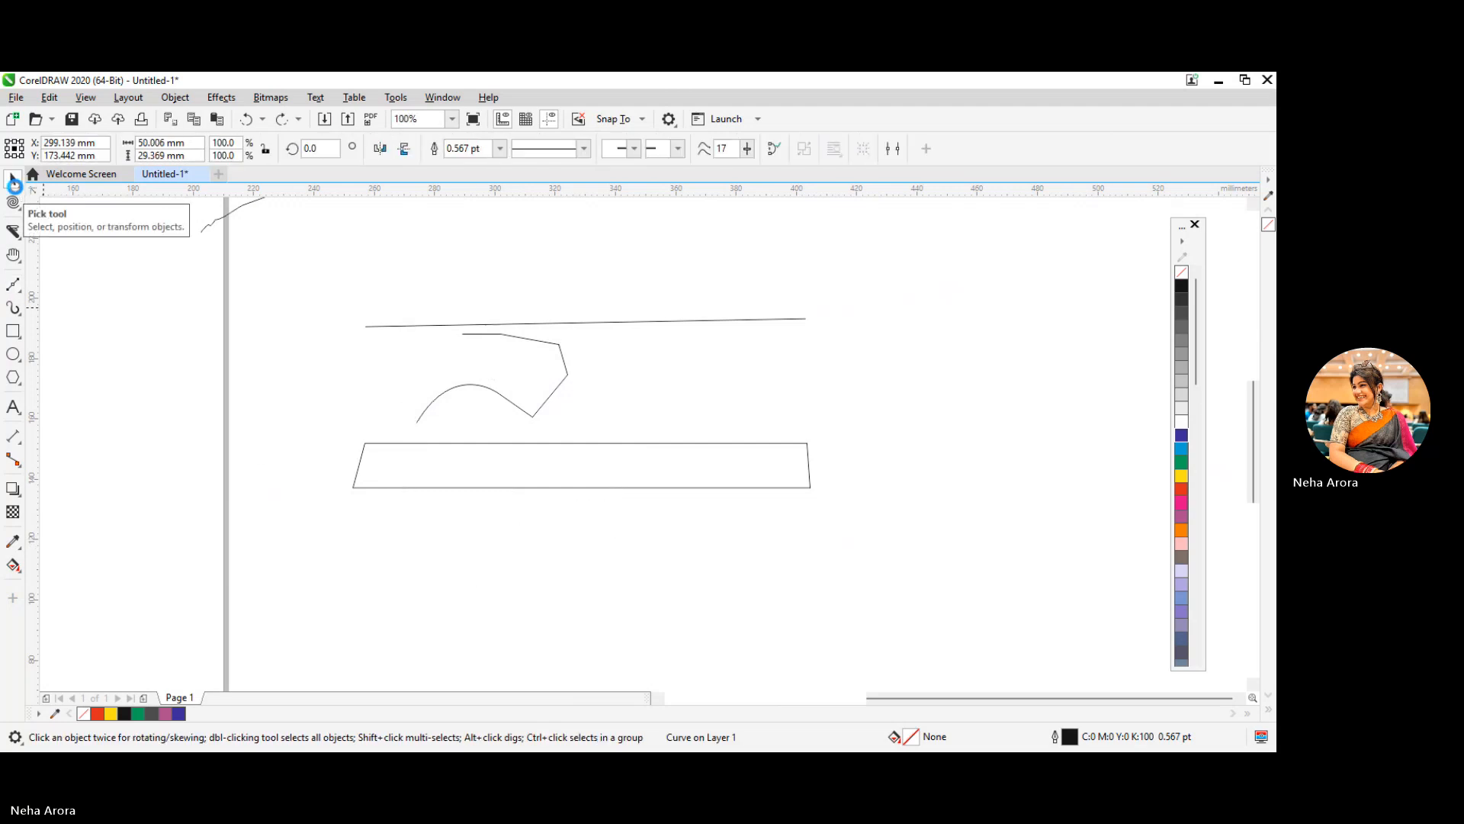
key(ctrl+z)
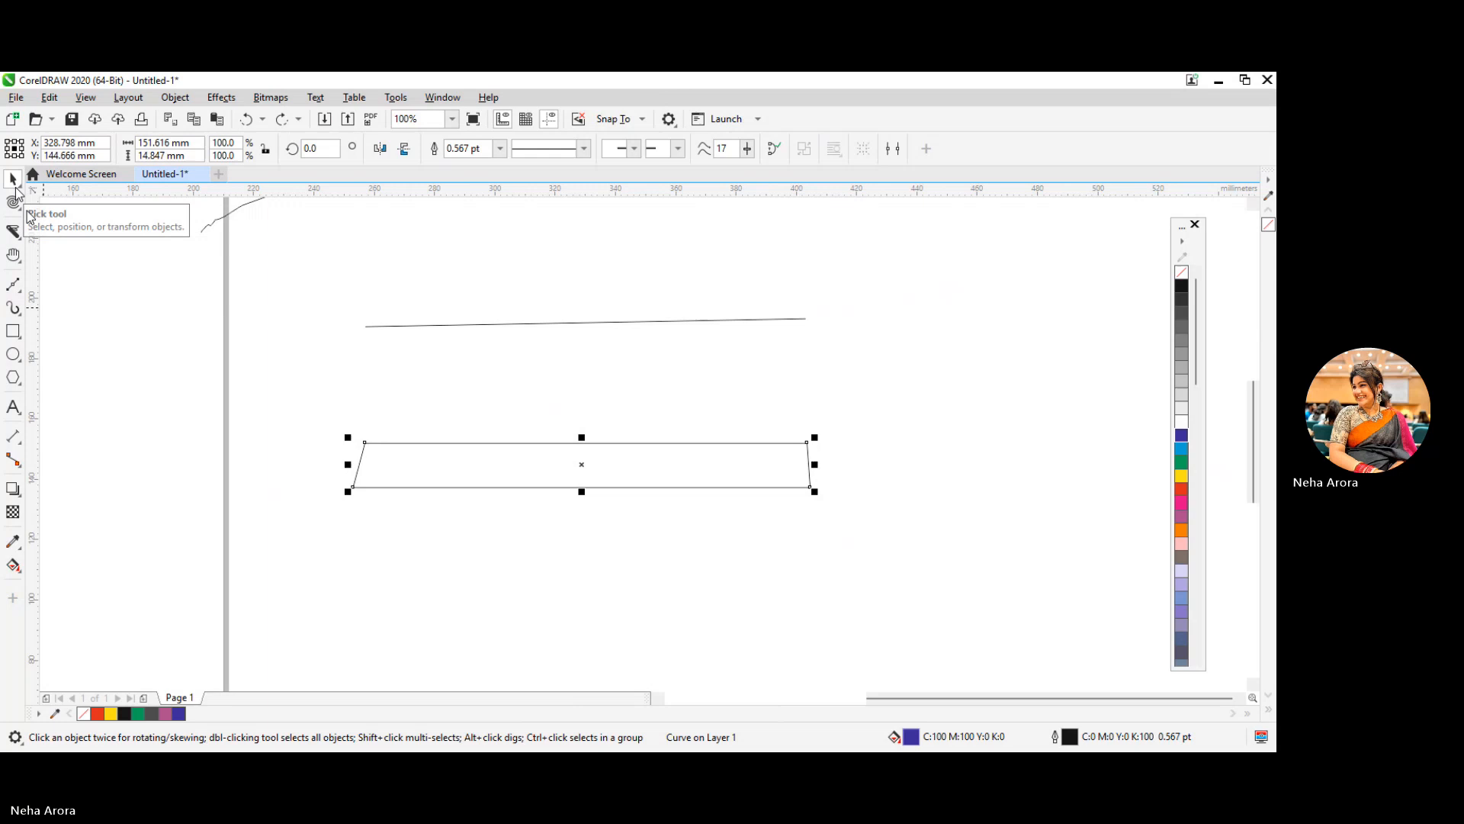
Step: Draw a closed Bézier shape about 29 by 32 mm above the outline's left end, with a rounded upper-left side and straight segments elsewhere
click(17, 288)
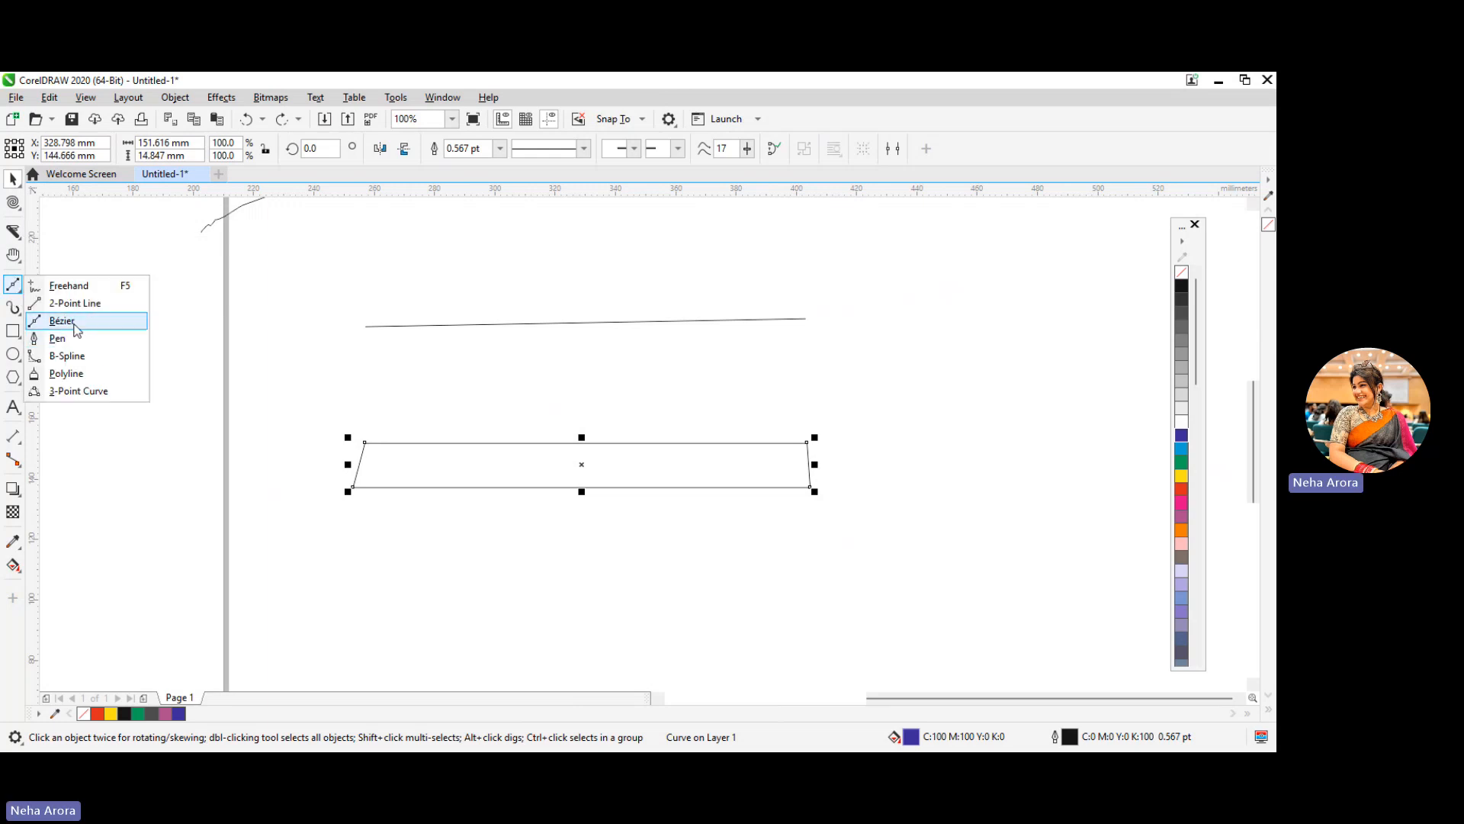
click(66, 321)
mouse_move(345, 389)
mouse_down()
mouse_move(320, 369)
mouse_move(313, 327)
mouse_move(351, 325)
mouse_up()
click(396, 336)
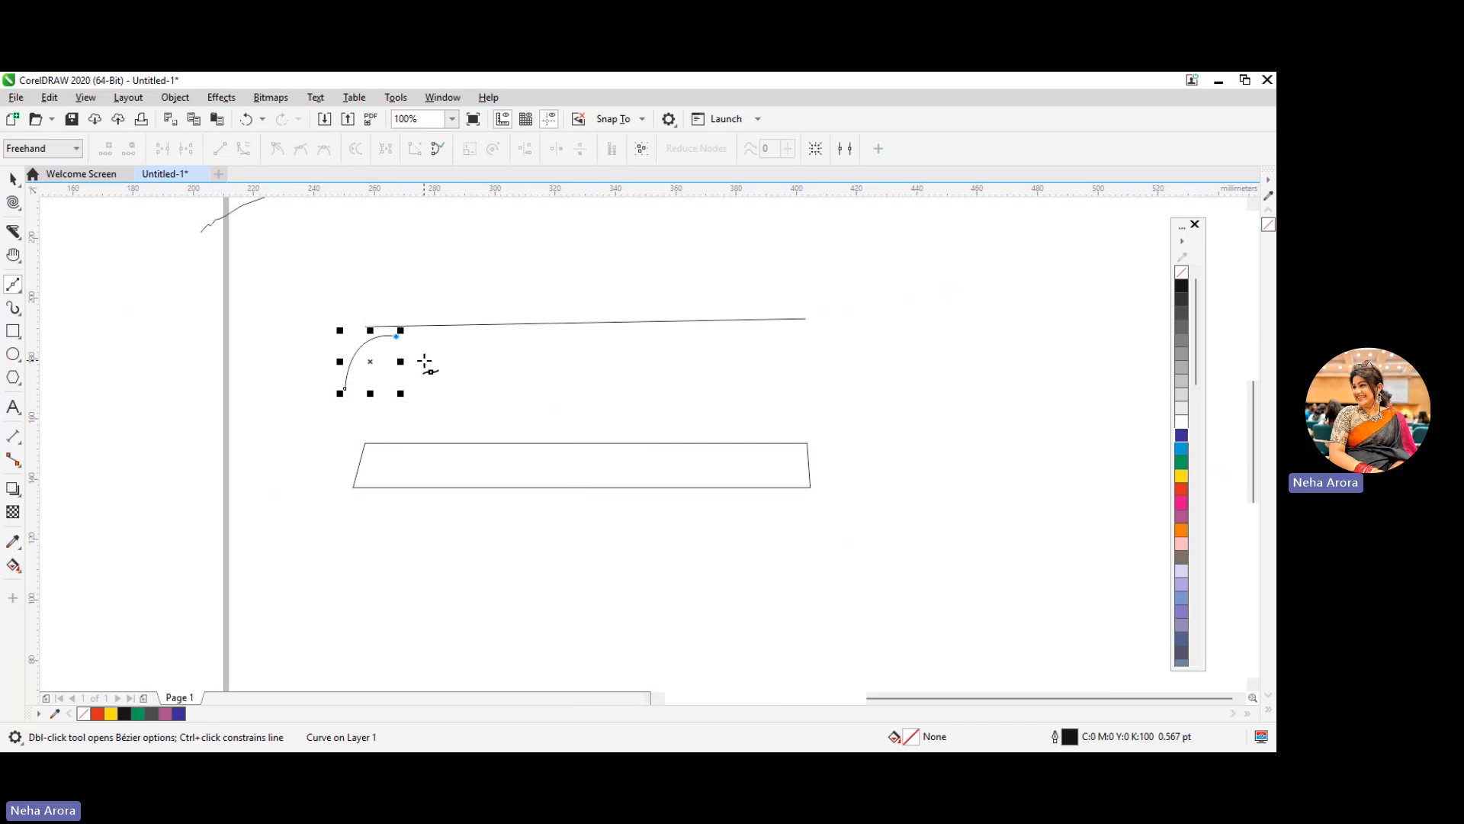
click(433, 354)
click(425, 400)
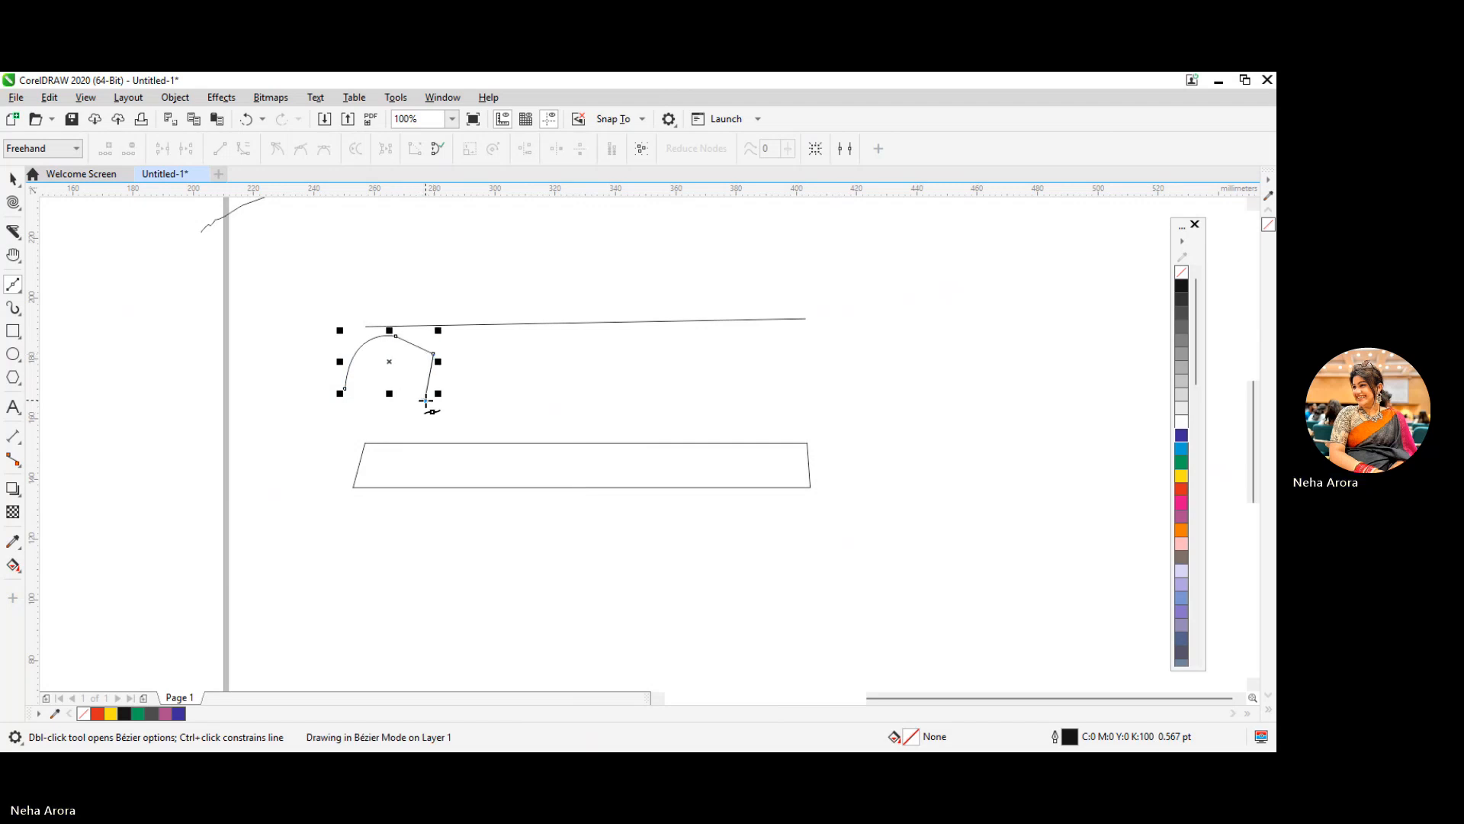
click(418, 425)
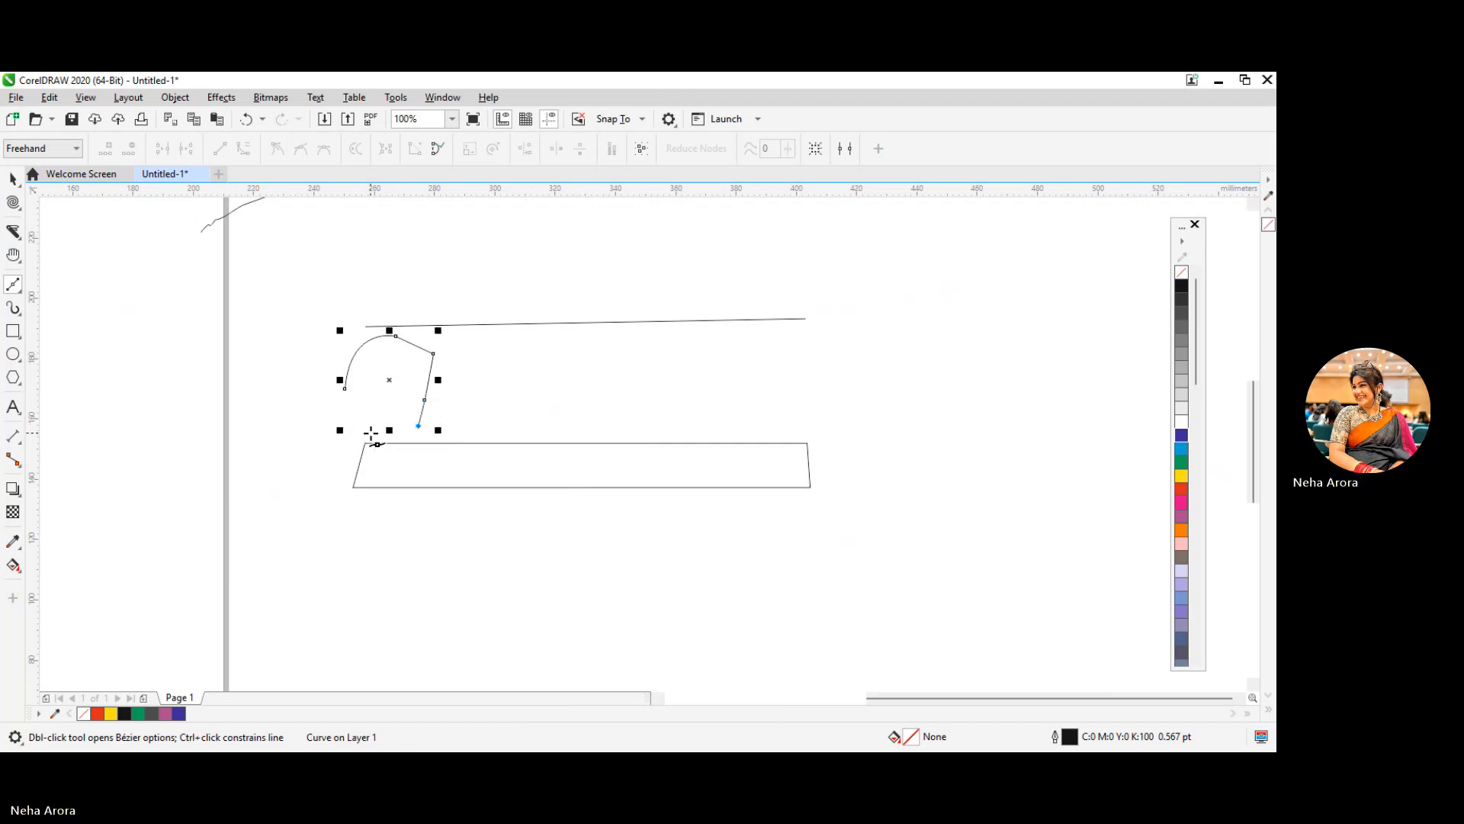
click(364, 431)
click(345, 389)
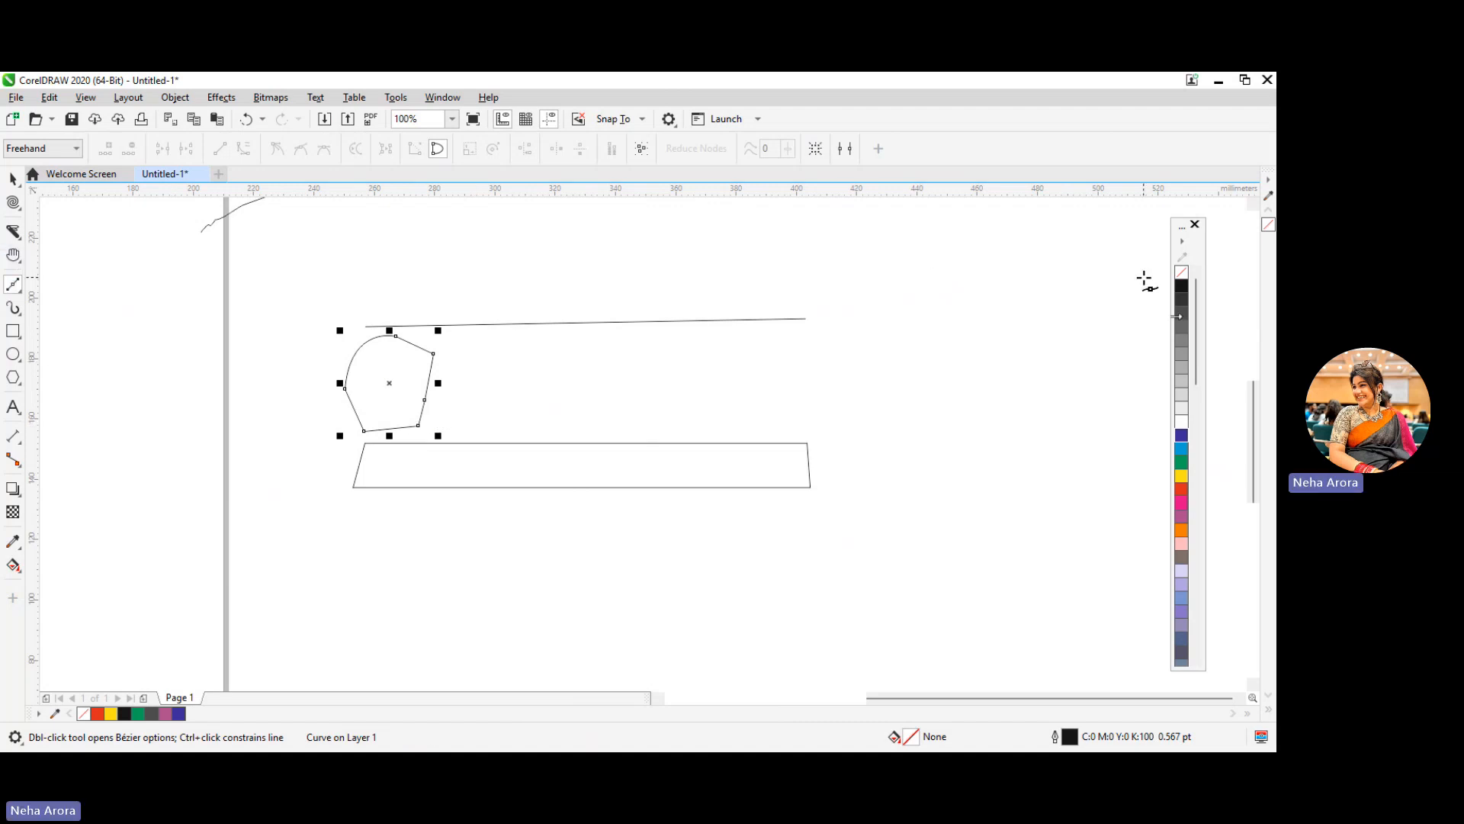
Step: Try the dark grey fill C:0 M:0 Y:0 K:80 on the closed Bézier shape and undo it
click(1185, 313)
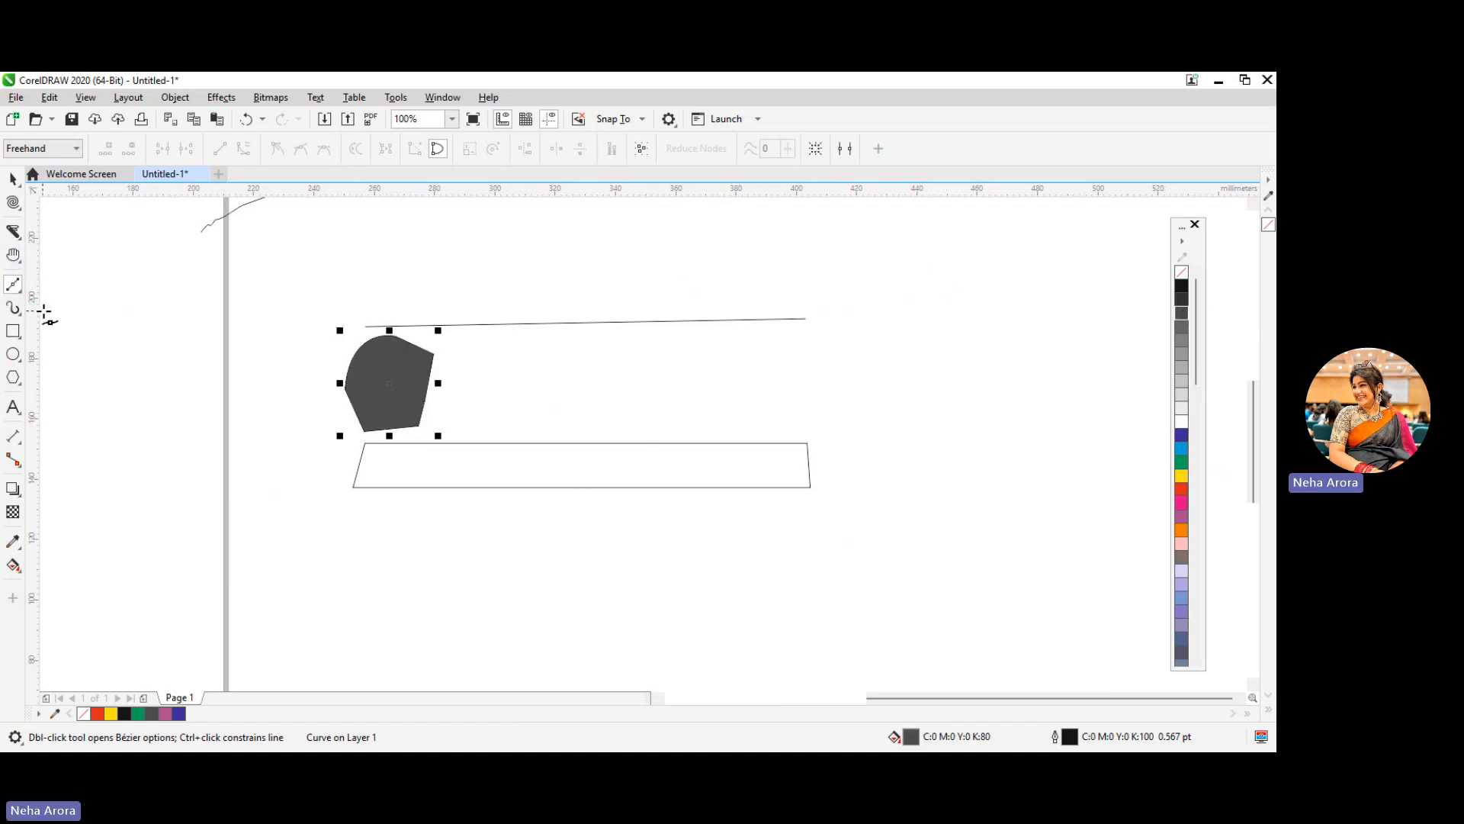
key(ctrl+z)
Step: Draw a closed eight-node shape about 98 by 66 mm with the Pen tool, overlapping the right part of the four-sided outline
click(17, 288)
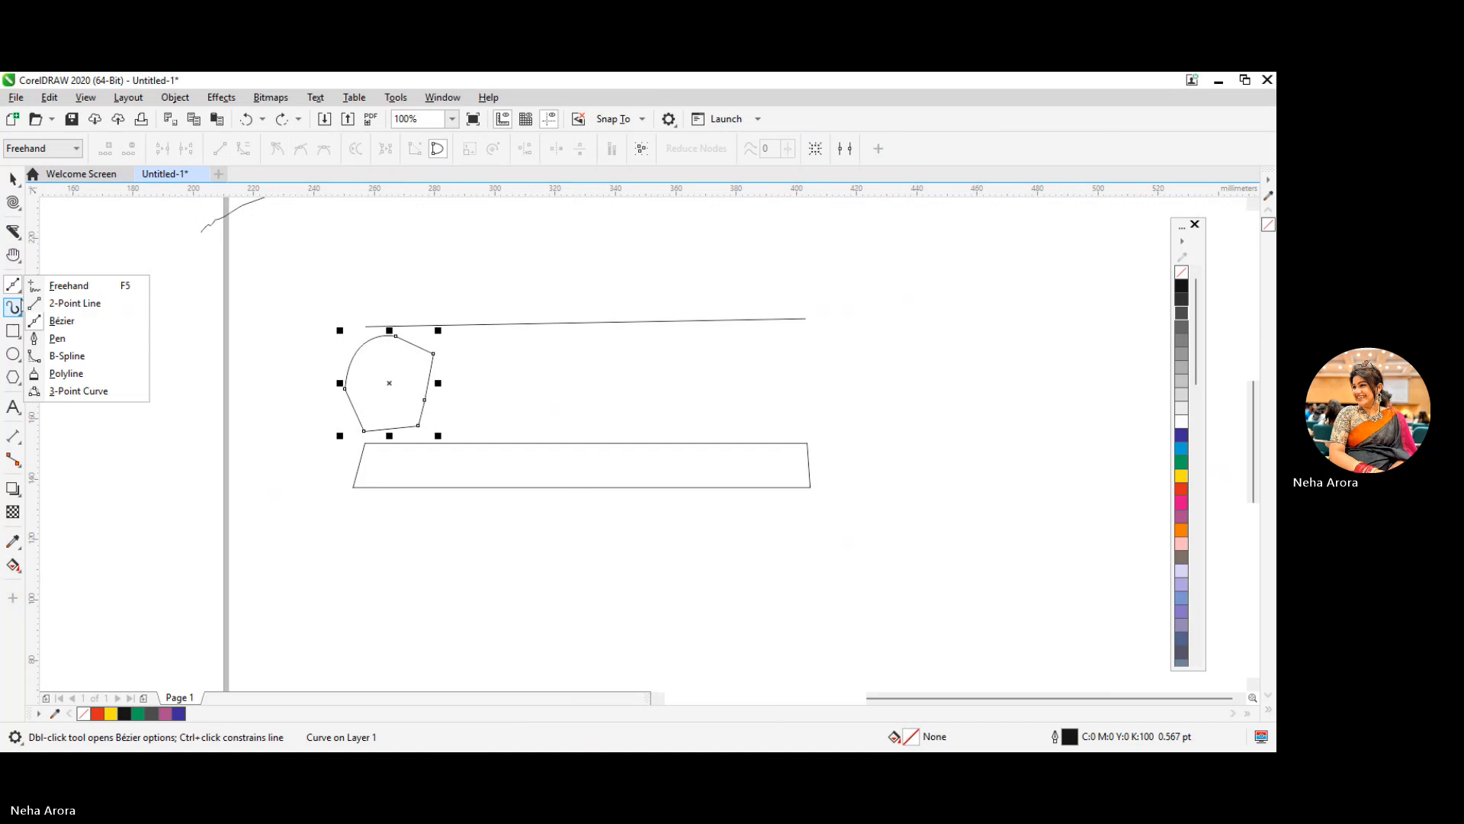
click(114, 334)
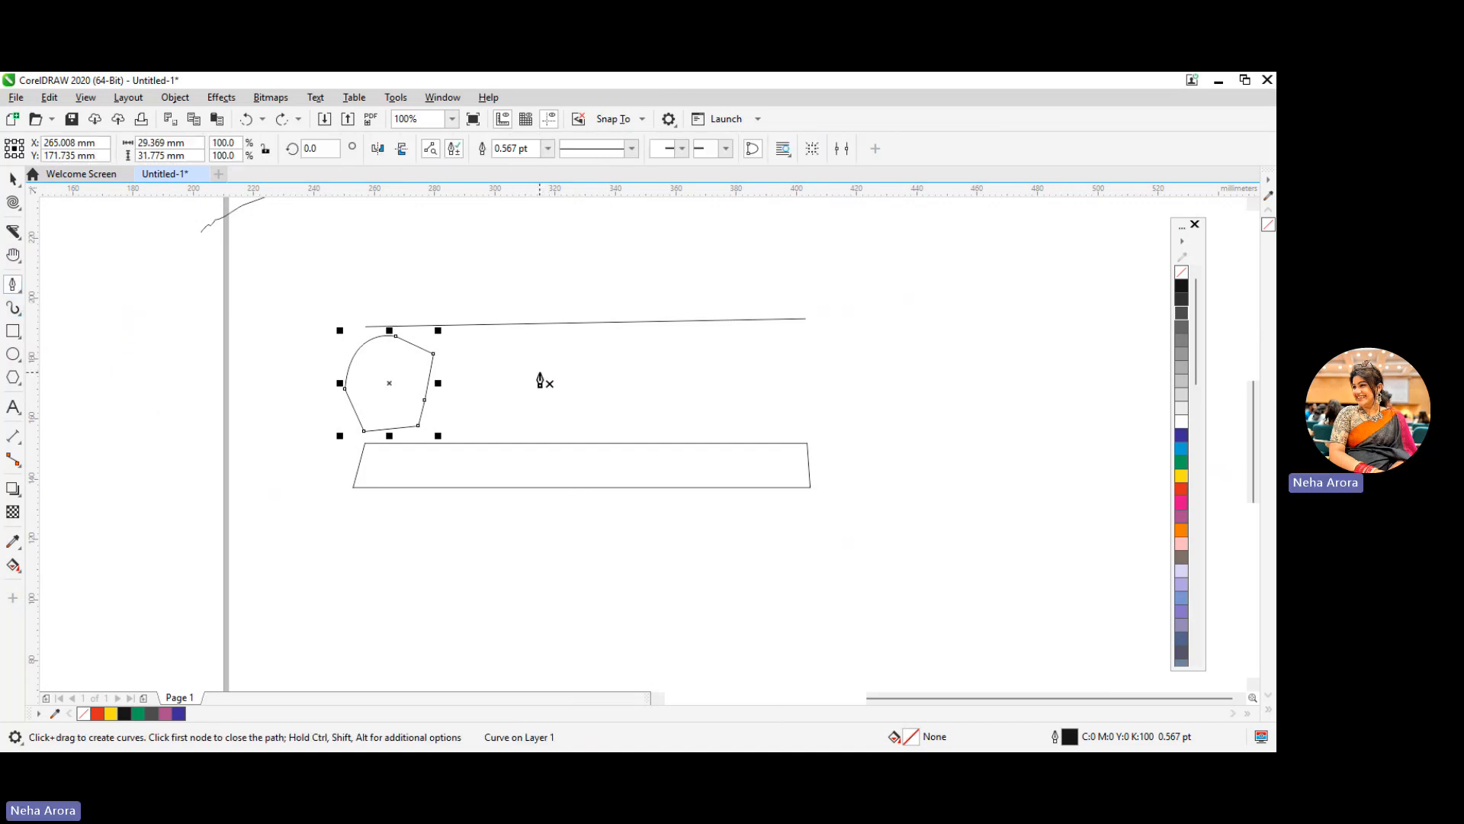
click(494, 344)
click(494, 492)
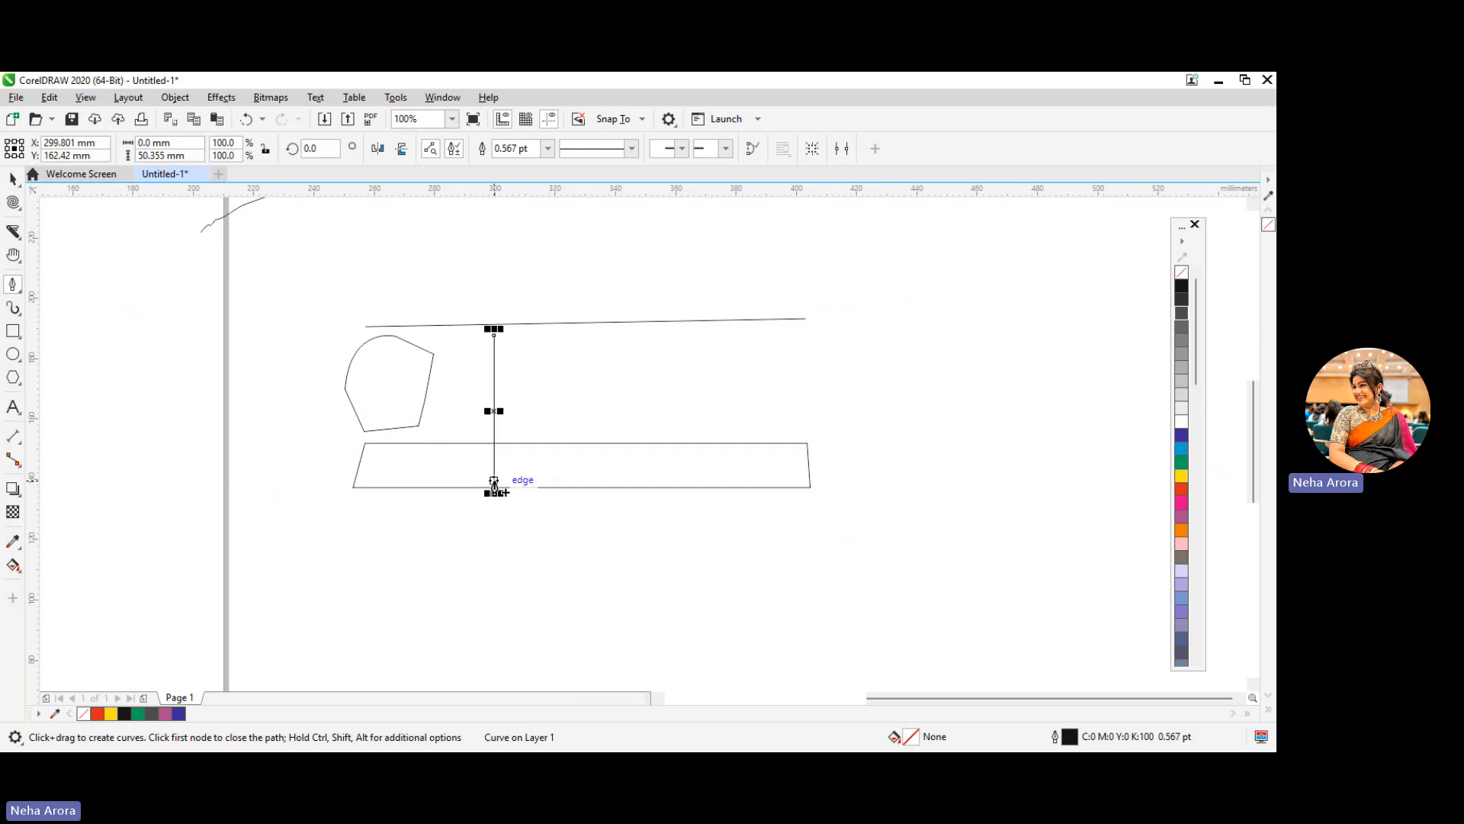
click(604, 521)
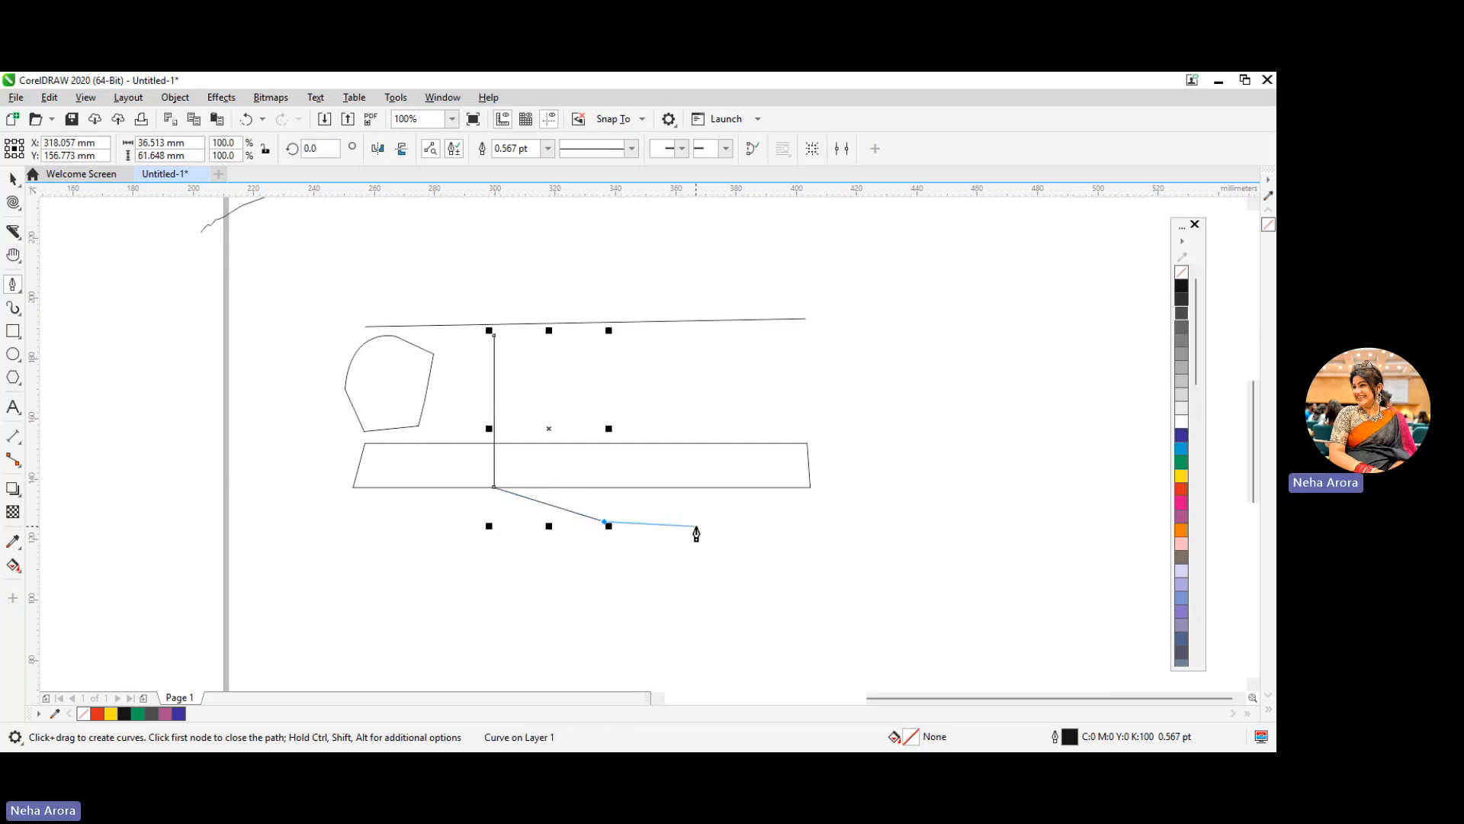
click(696, 525)
click(754, 505)
click(784, 421)
click(789, 364)
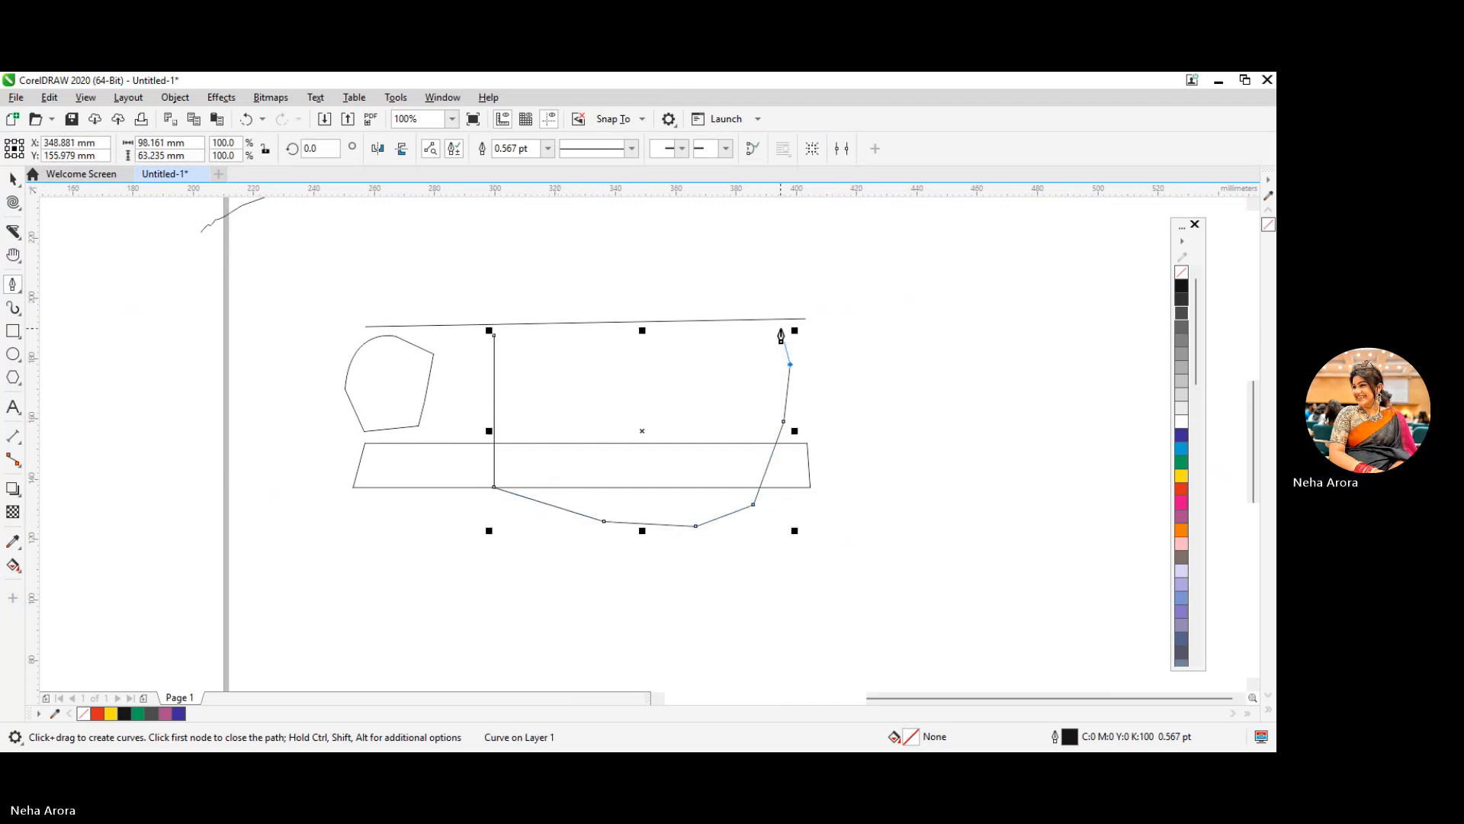
click(781, 328)
click(494, 335)
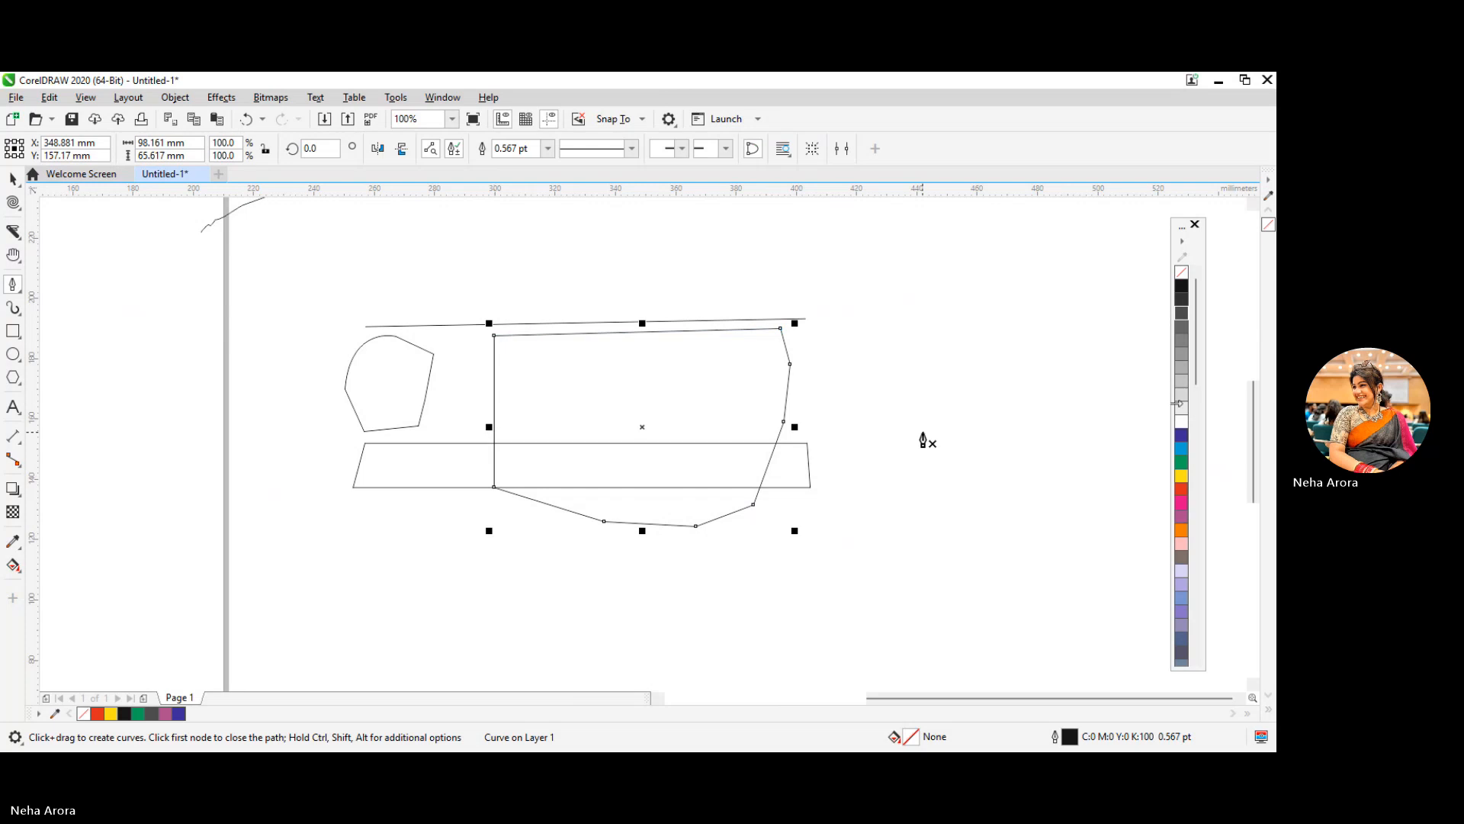
Step: Fill the closed Pen shape with white, C:0 M:0 Y:0 K:0
click(1182, 409)
click(1181, 420)
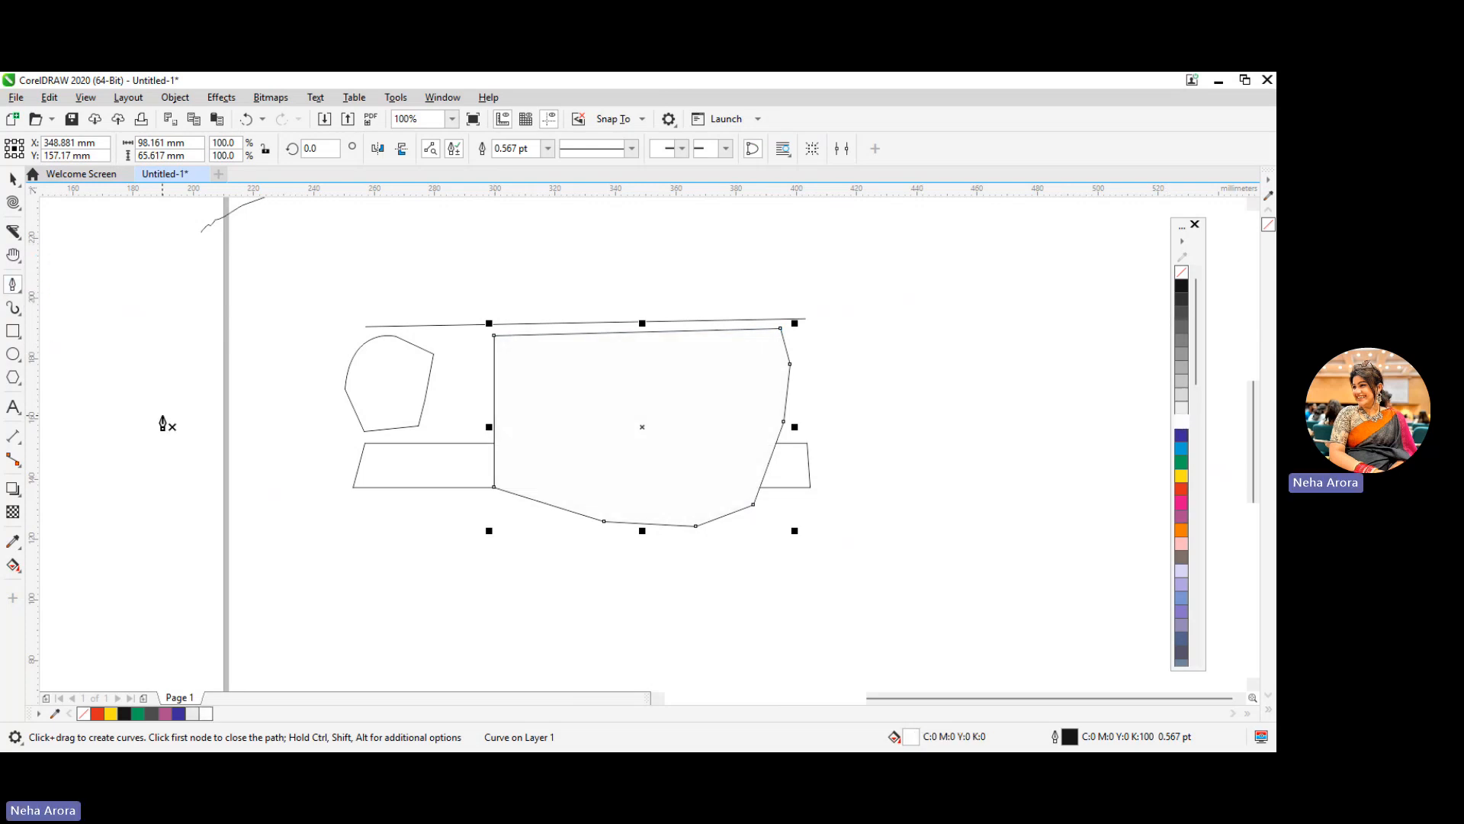
Step: Trace the red shape's upper edge with the Pen tool, placing nodes from its upper-left to its upper-right corner, about 94 mm across
scroll(255, 425, down, 2)
scroll(108, 350, down, 2)
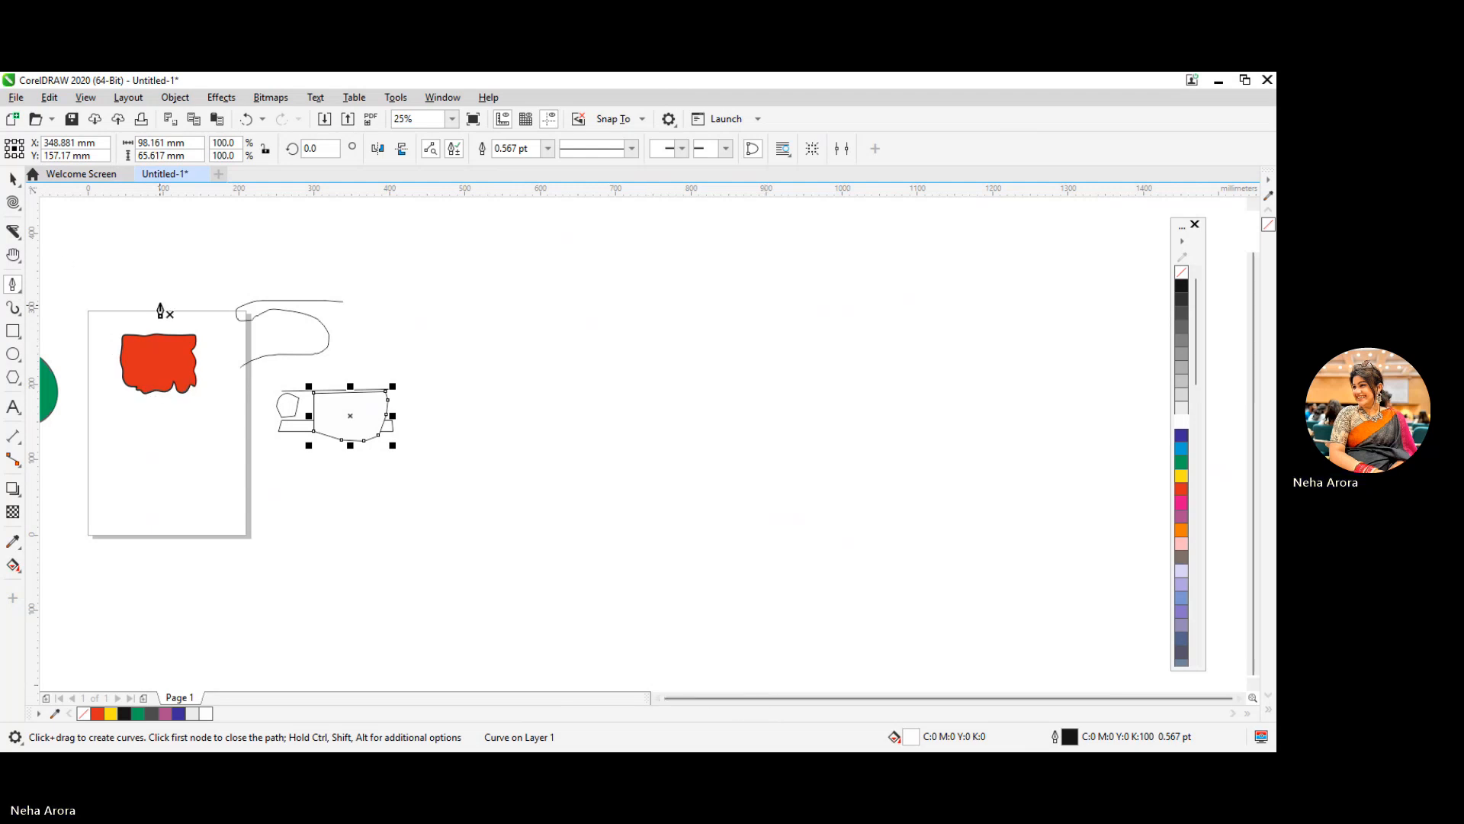
scroll(122, 336, up, 3)
click(121, 336)
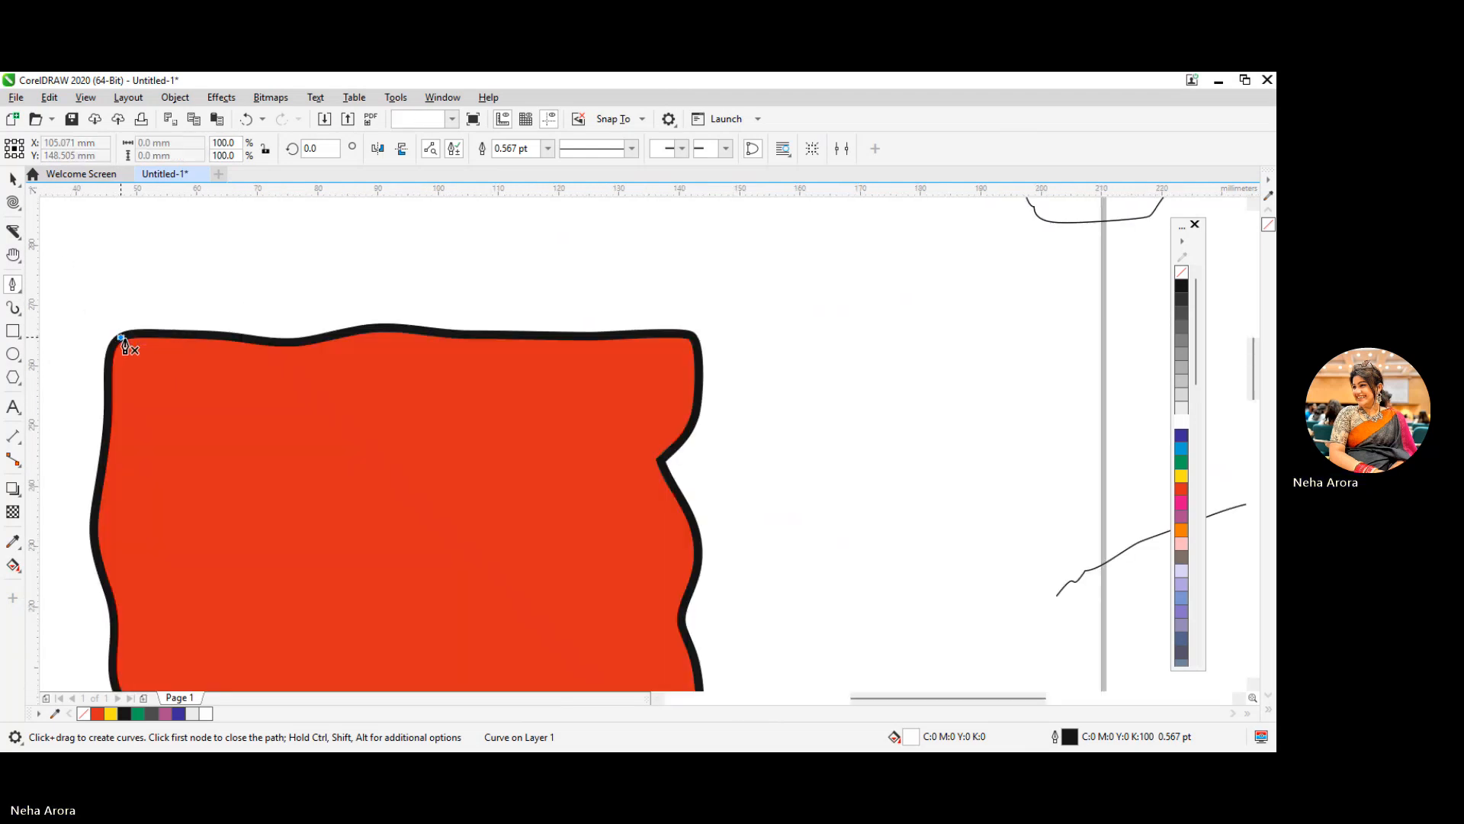
click(247, 338)
click(326, 341)
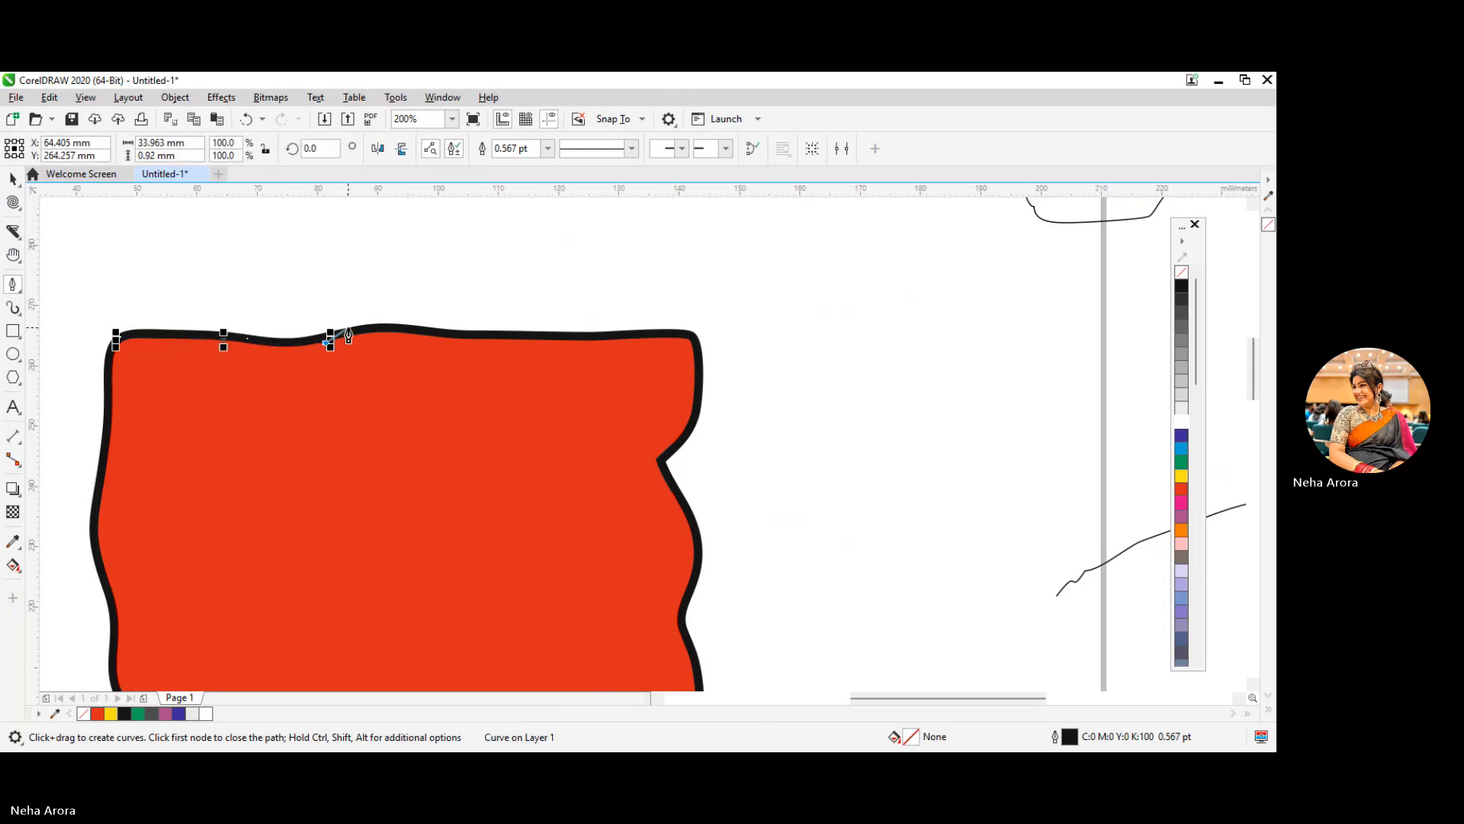
click(356, 331)
click(487, 335)
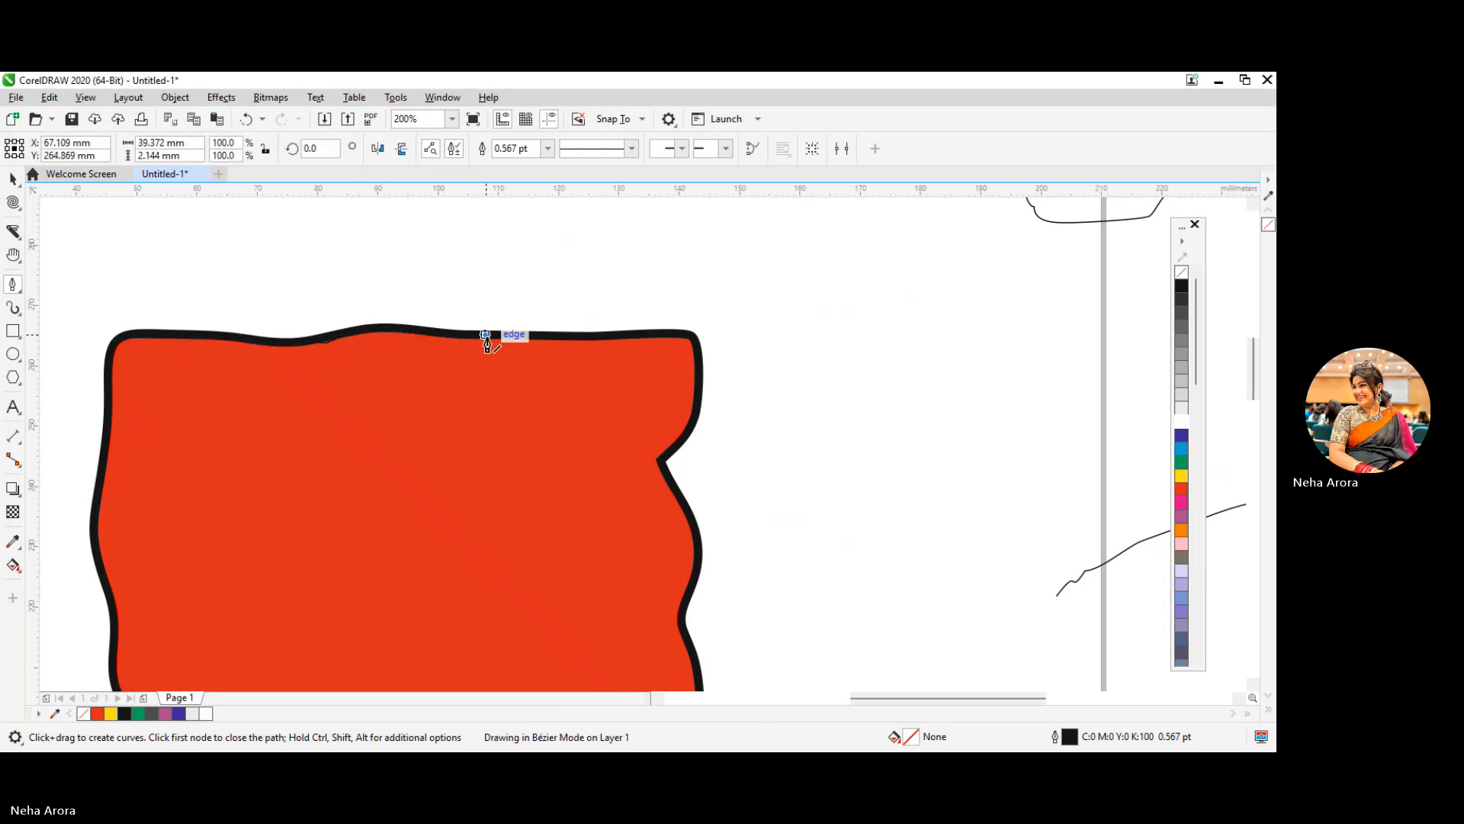
click(691, 336)
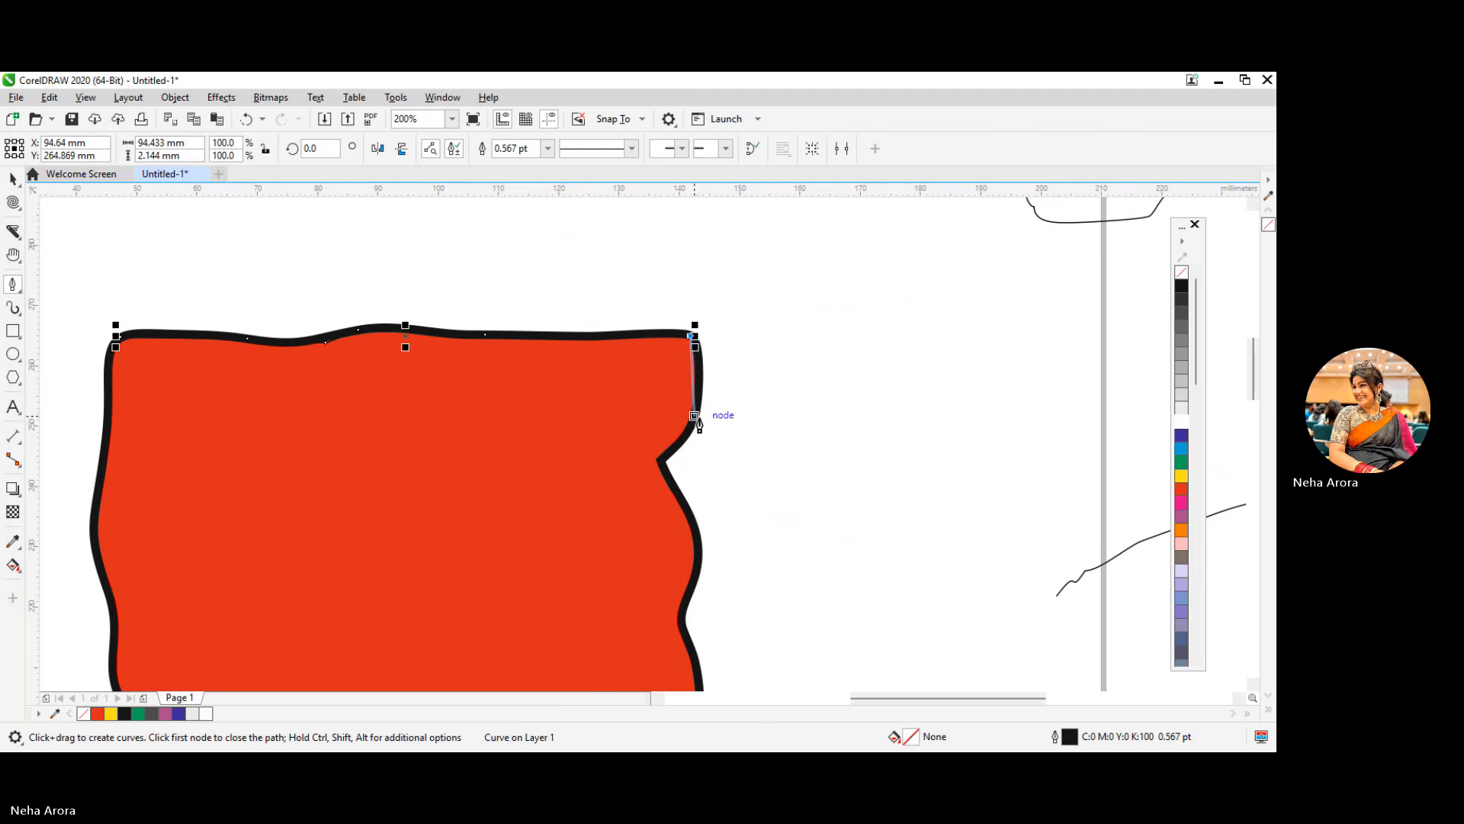
Step: Extend the Pen path down the red shape's wavy right edge to the second notch and end it, about 96 by 47 mm overall
click(699, 379)
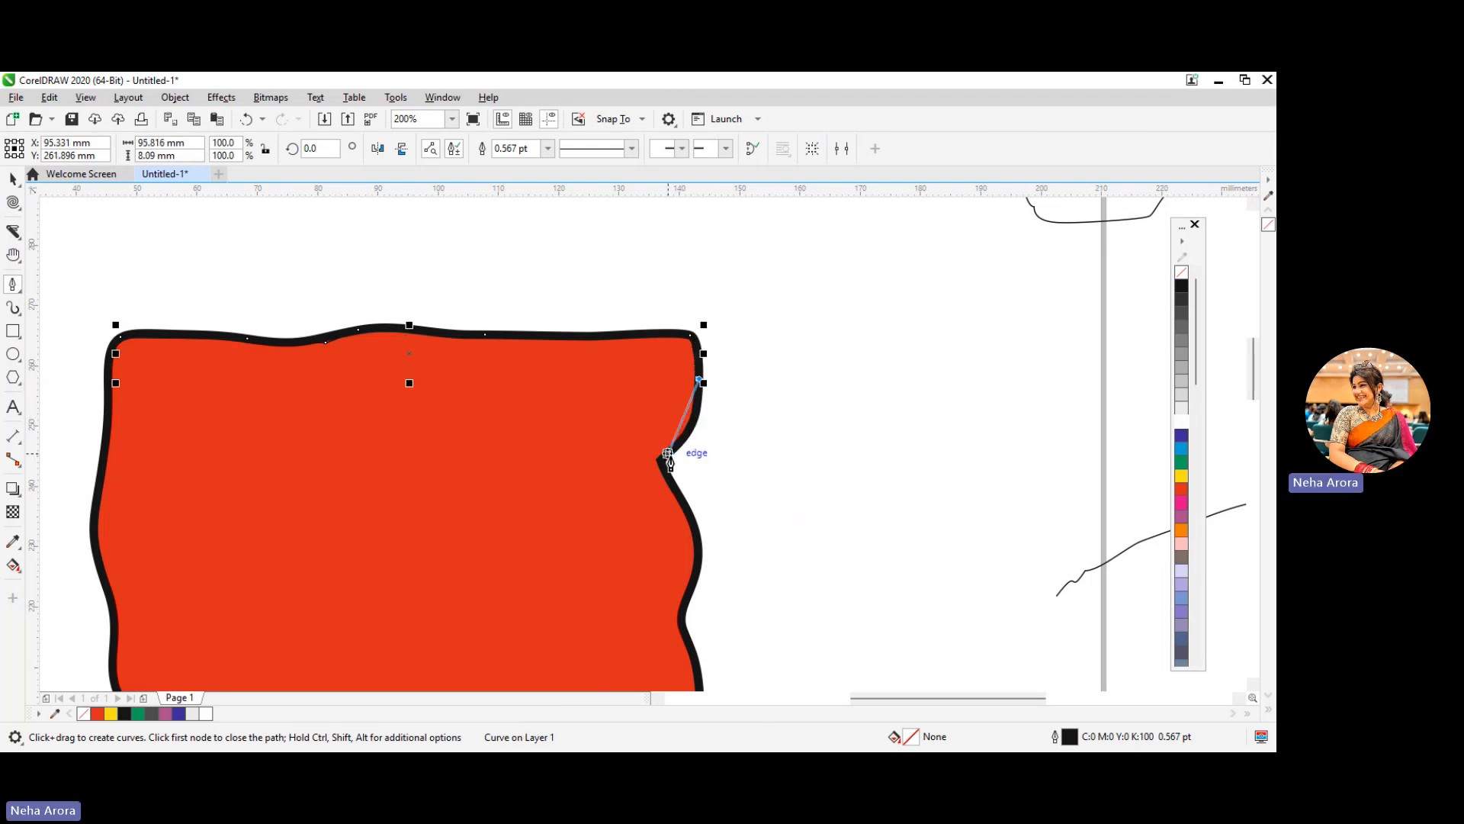
click(691, 426)
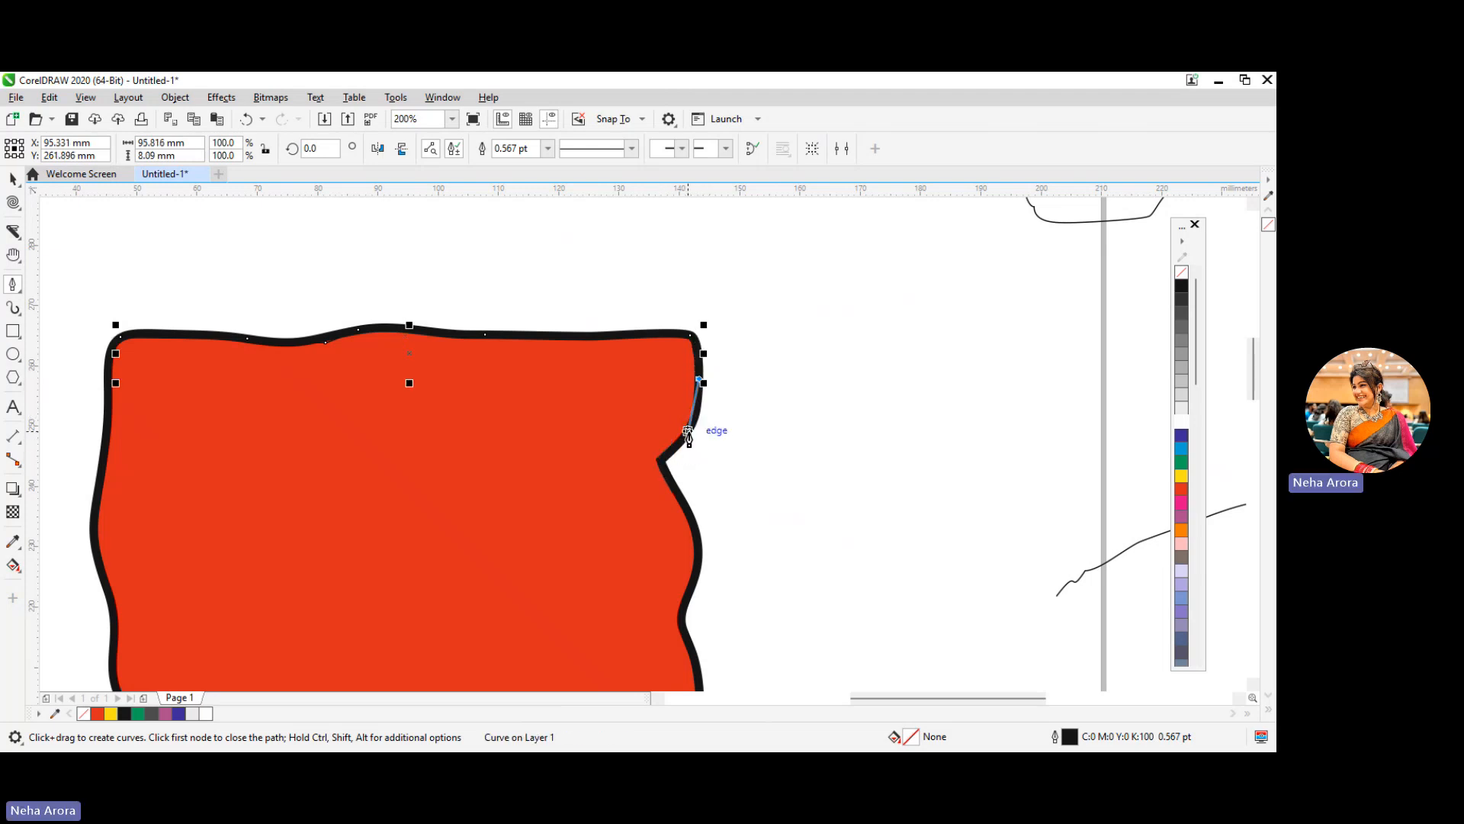
click(661, 460)
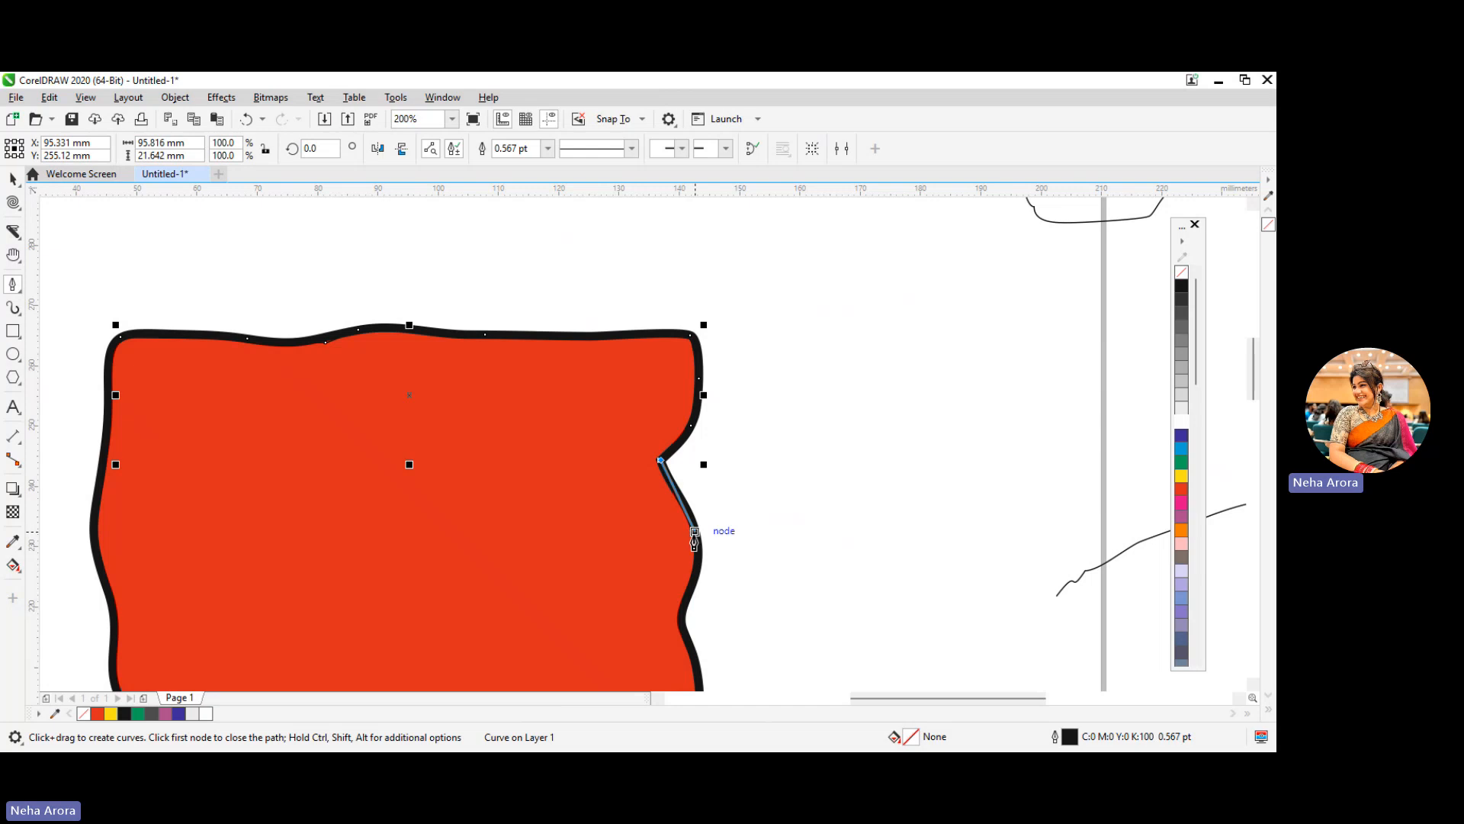
click(695, 535)
click(681, 613)
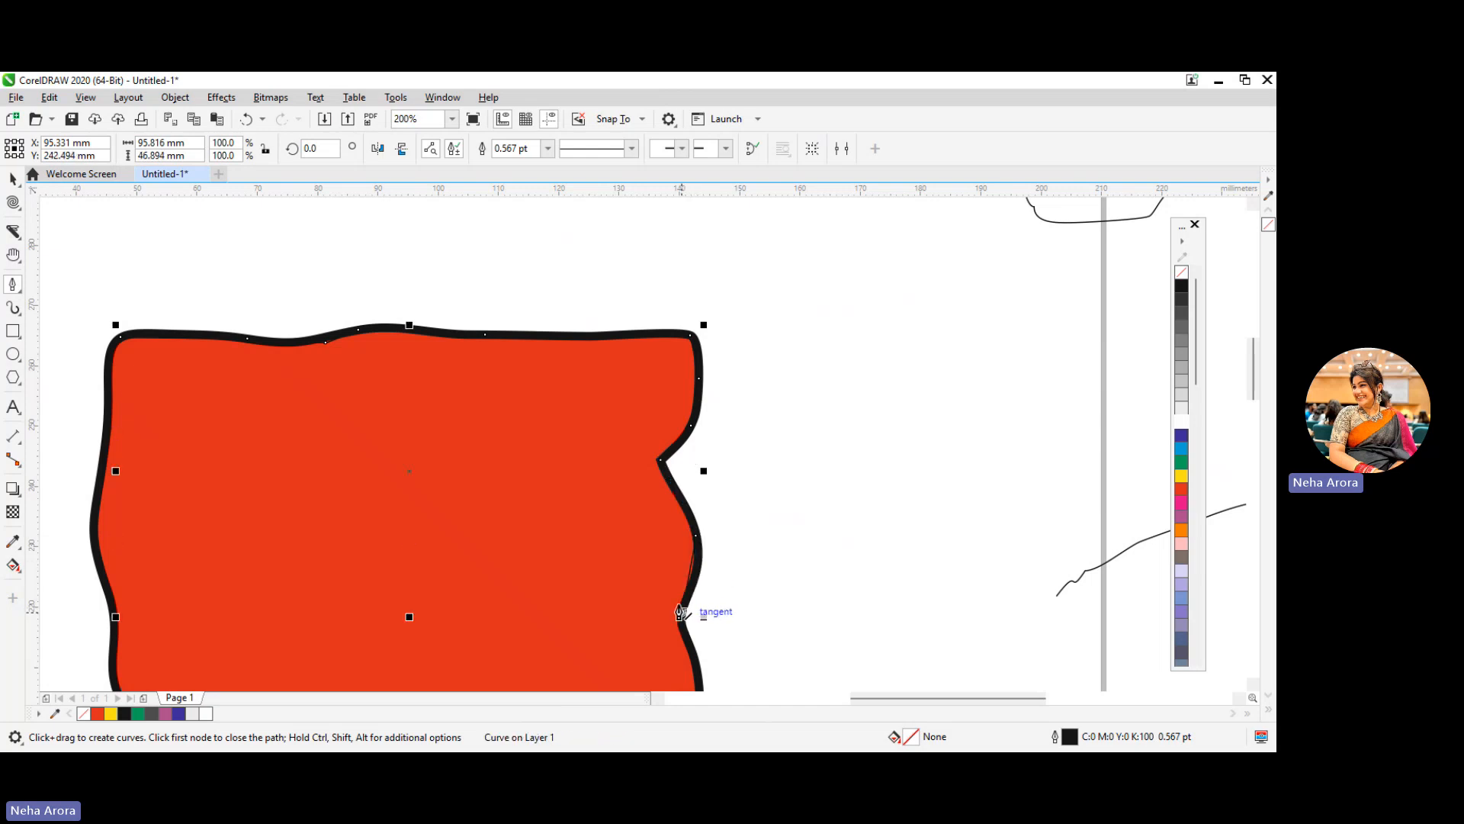
double_click(681, 612)
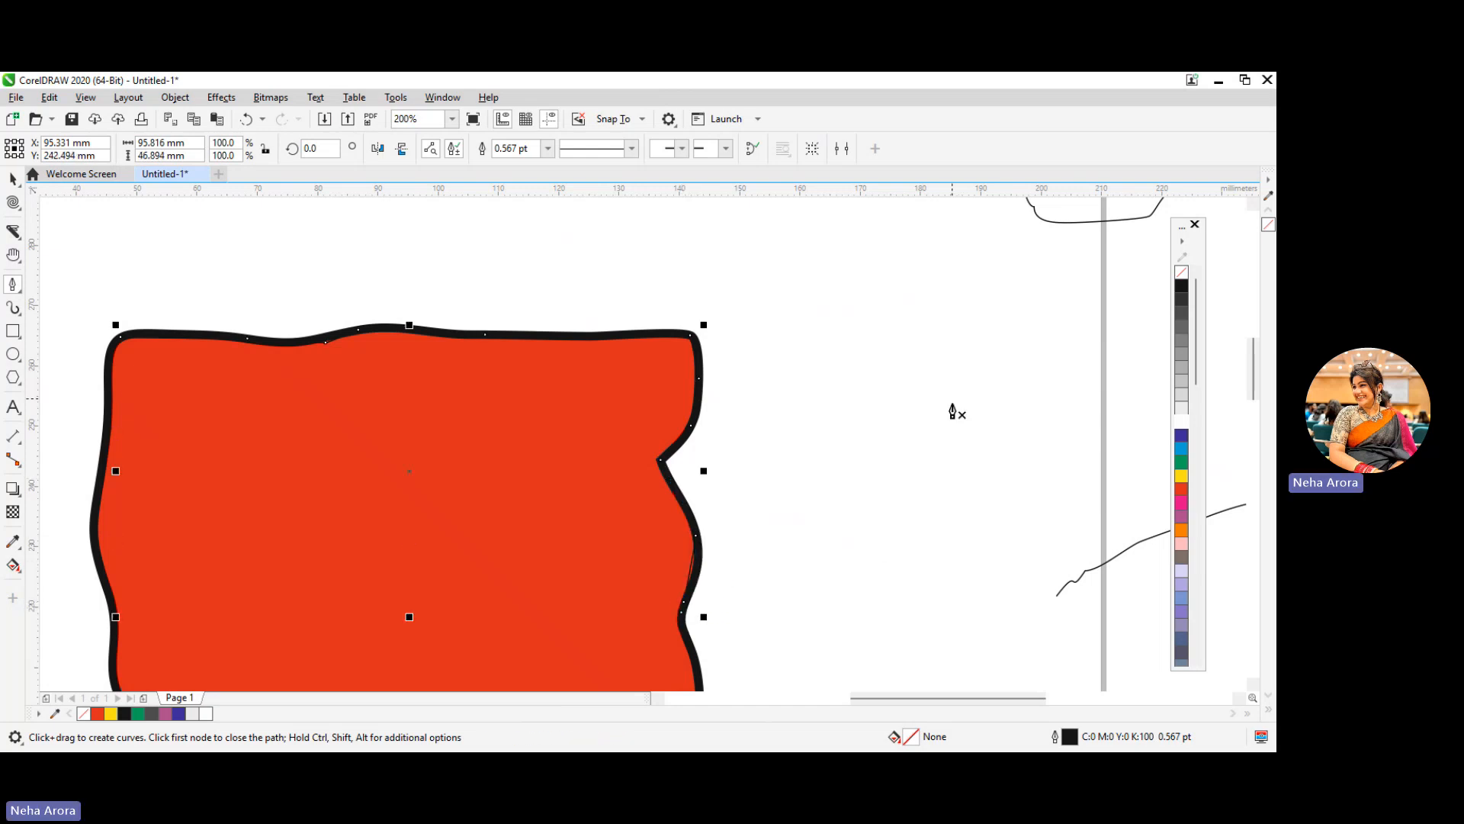
Step: Draw an open five-node Bézier curve about 20 by 68 mm along the red shape's left edge, from the upper-left corner to the lower-left step
scroll(228, 393, down, 2)
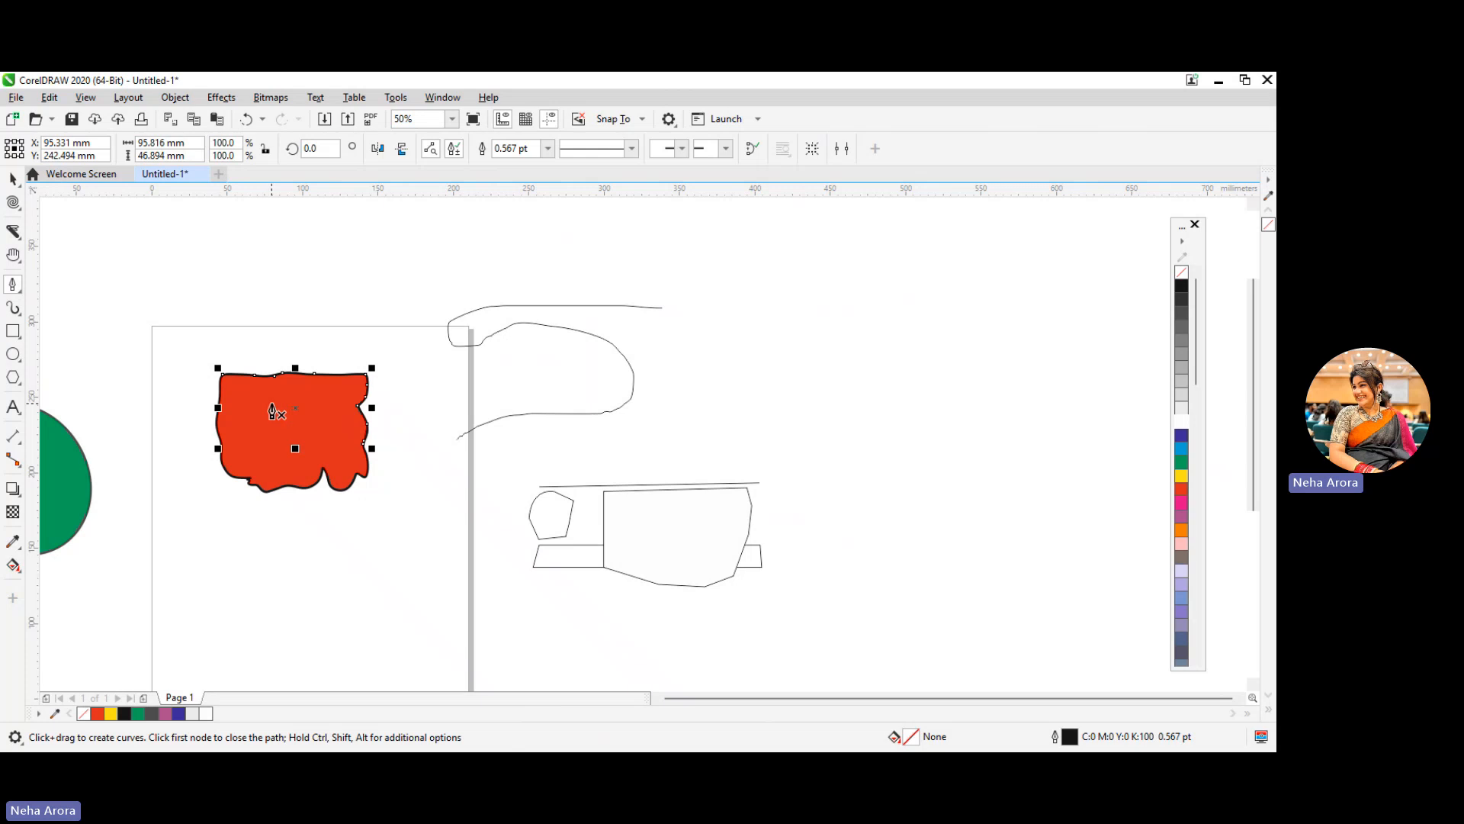
scroll(277, 404, up, 1)
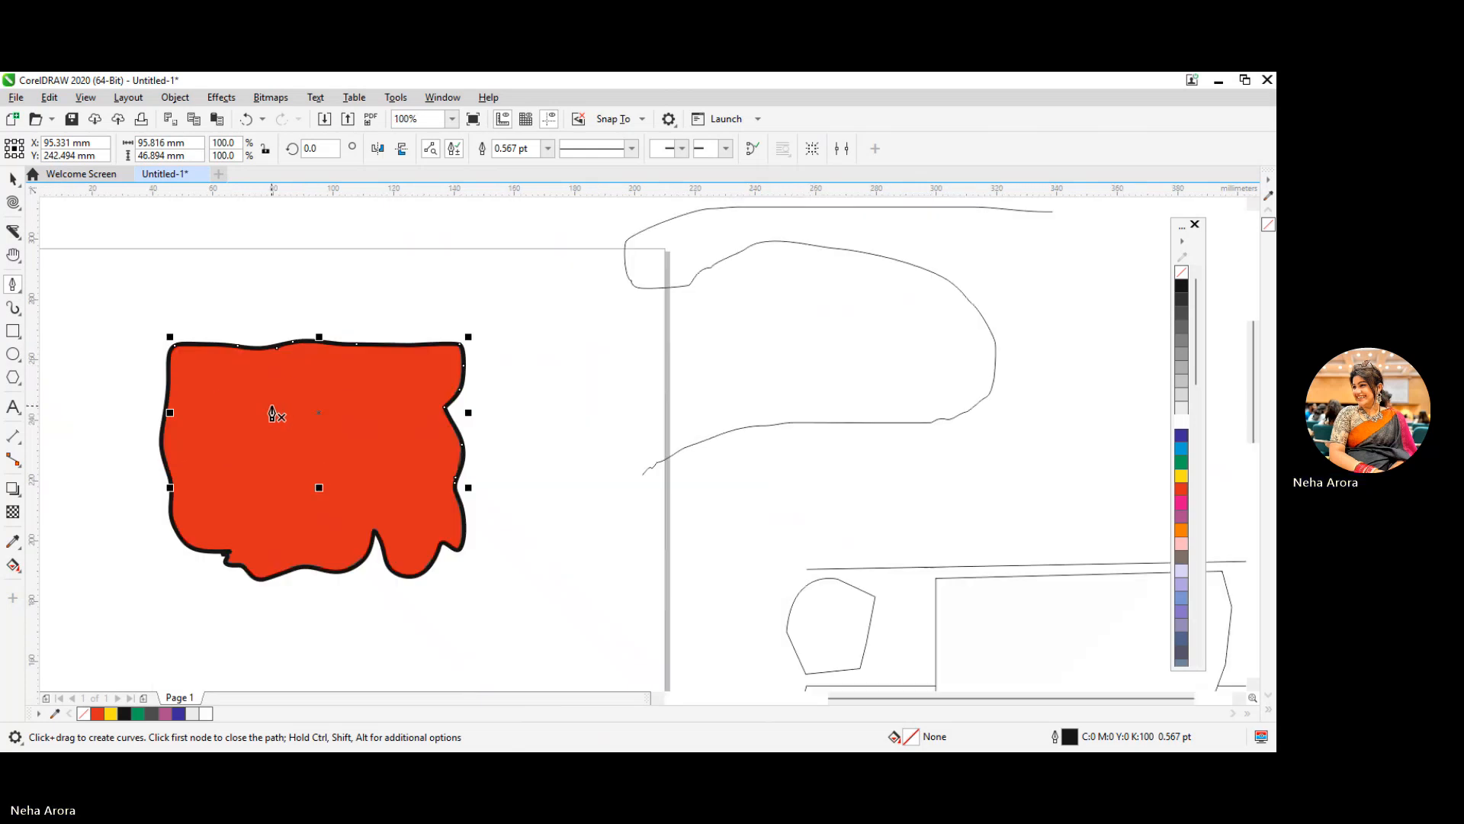
click(14, 287)
click(63, 321)
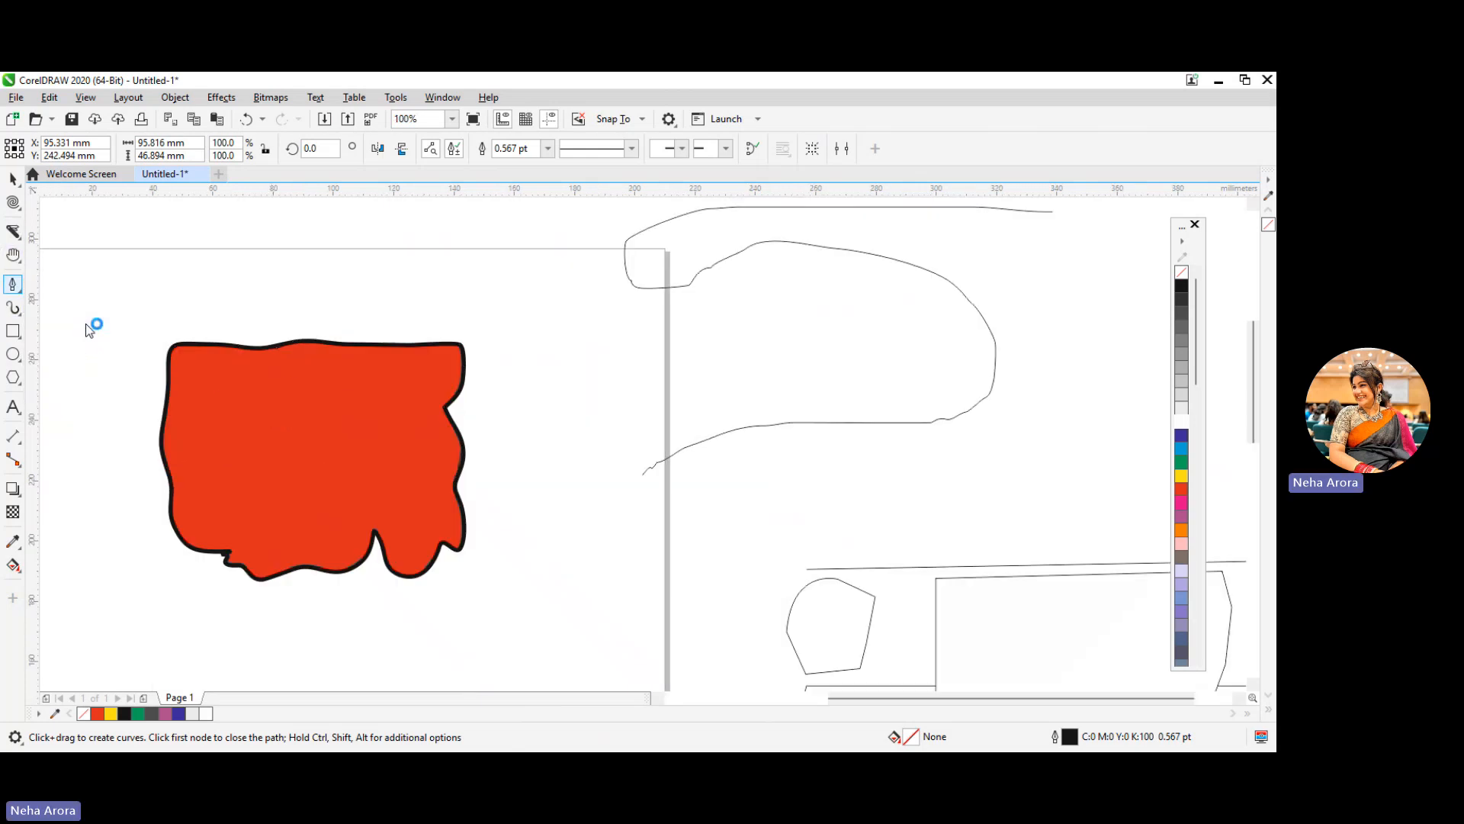
scroll(186, 376, up, 1)
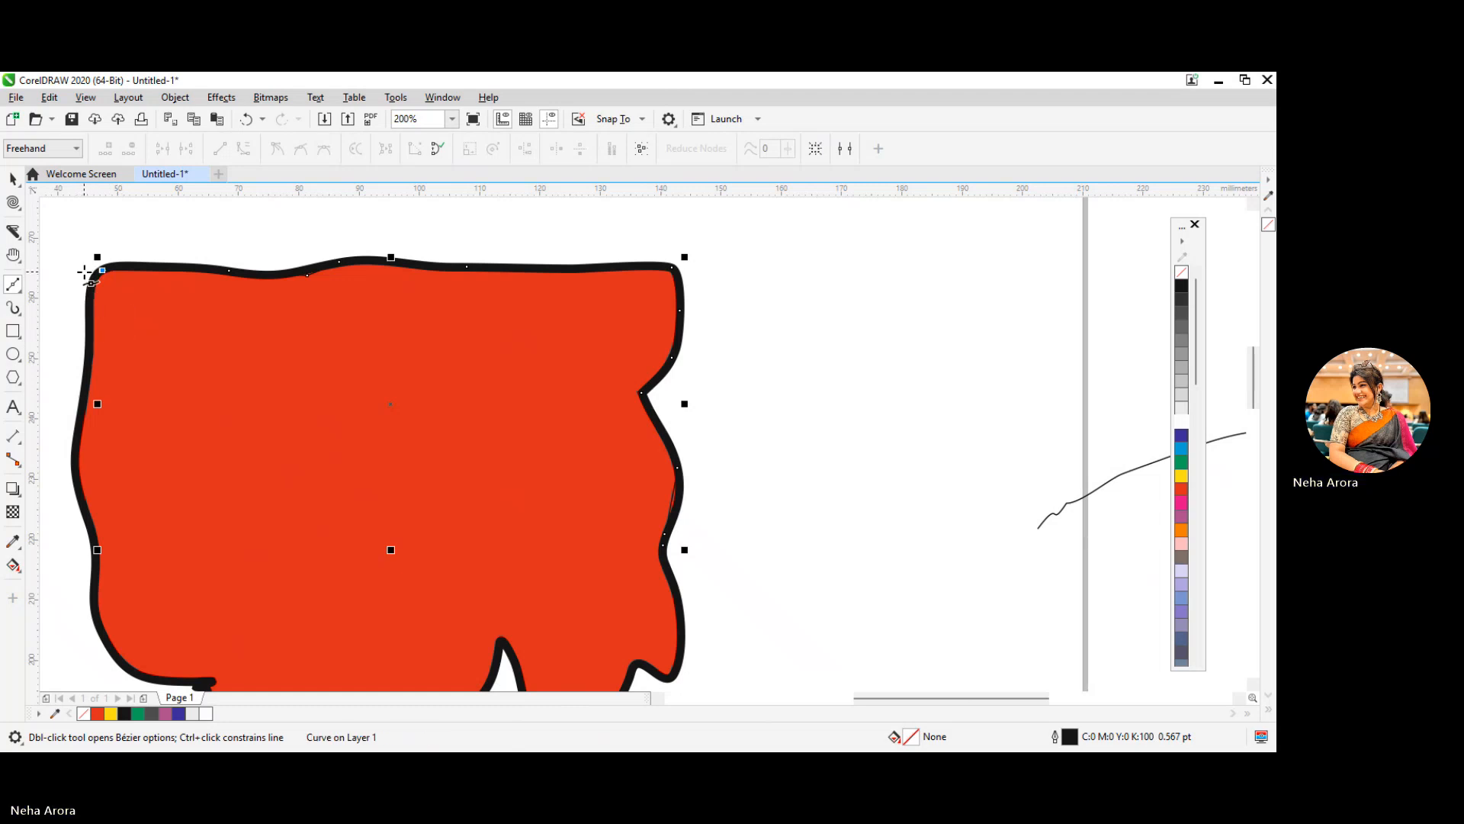
click(100, 270)
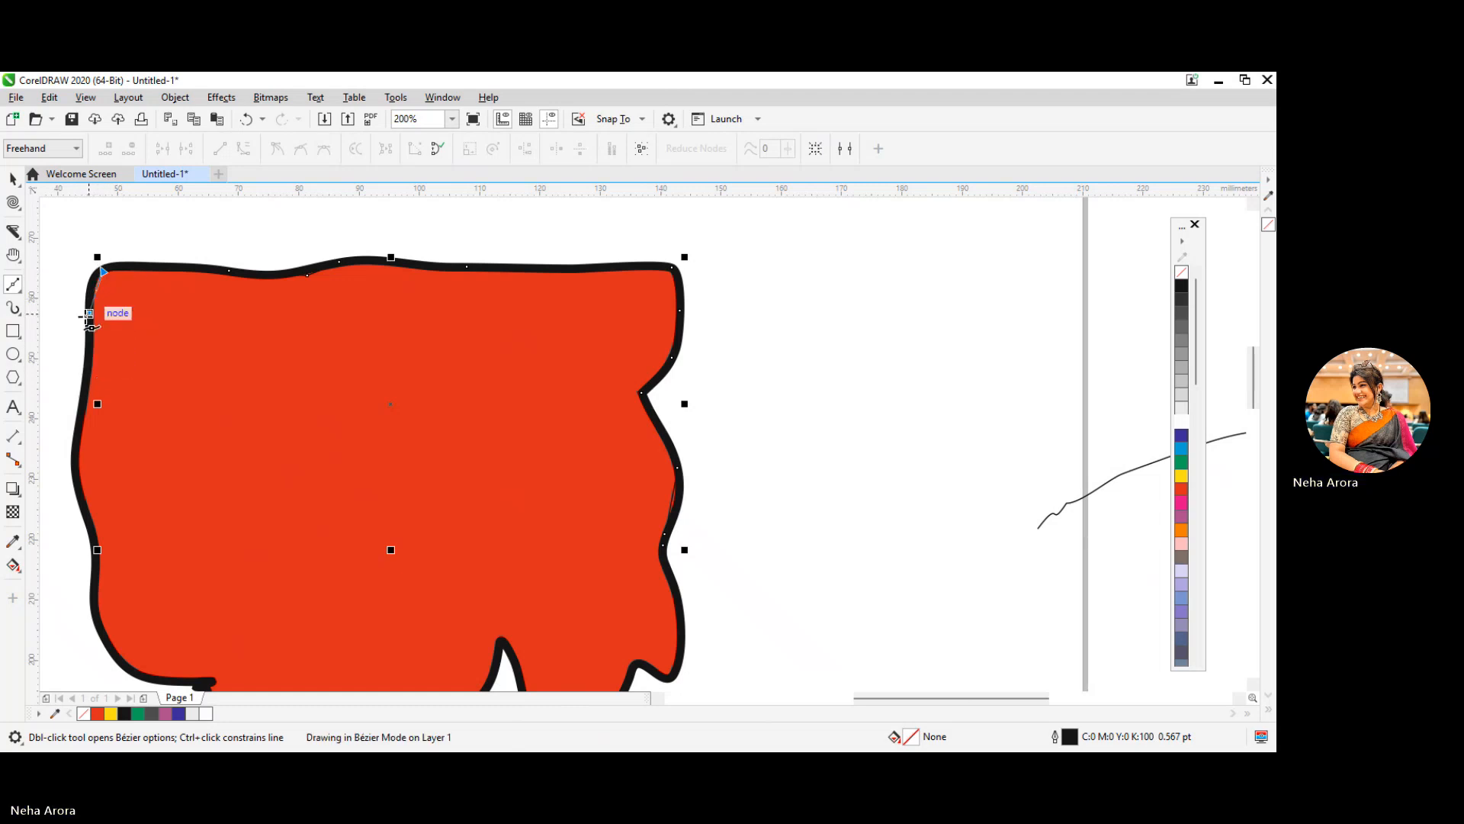
click(91, 273)
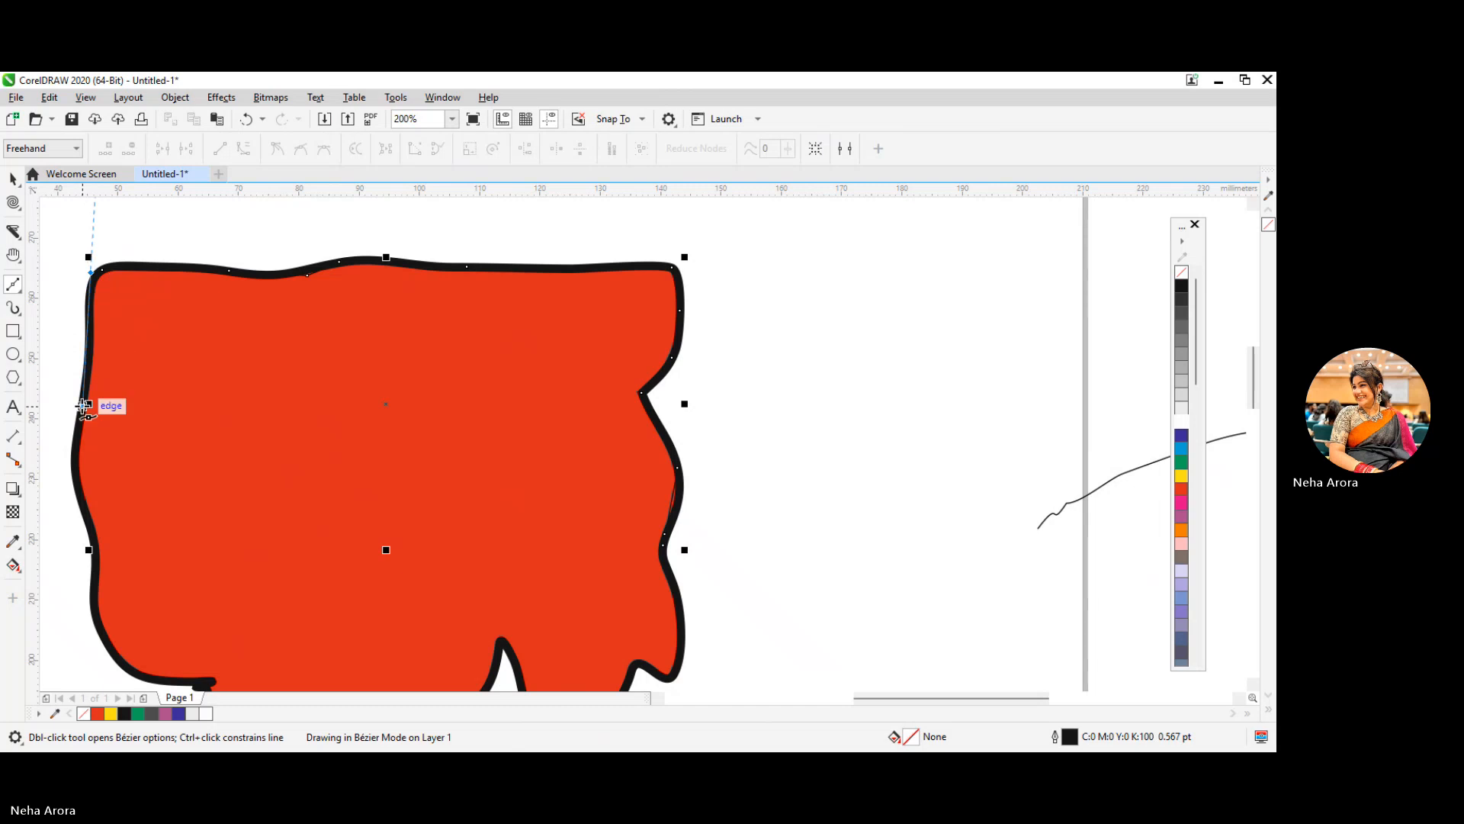
click(92, 551)
scroll(94, 551, down, 2)
click(93, 610)
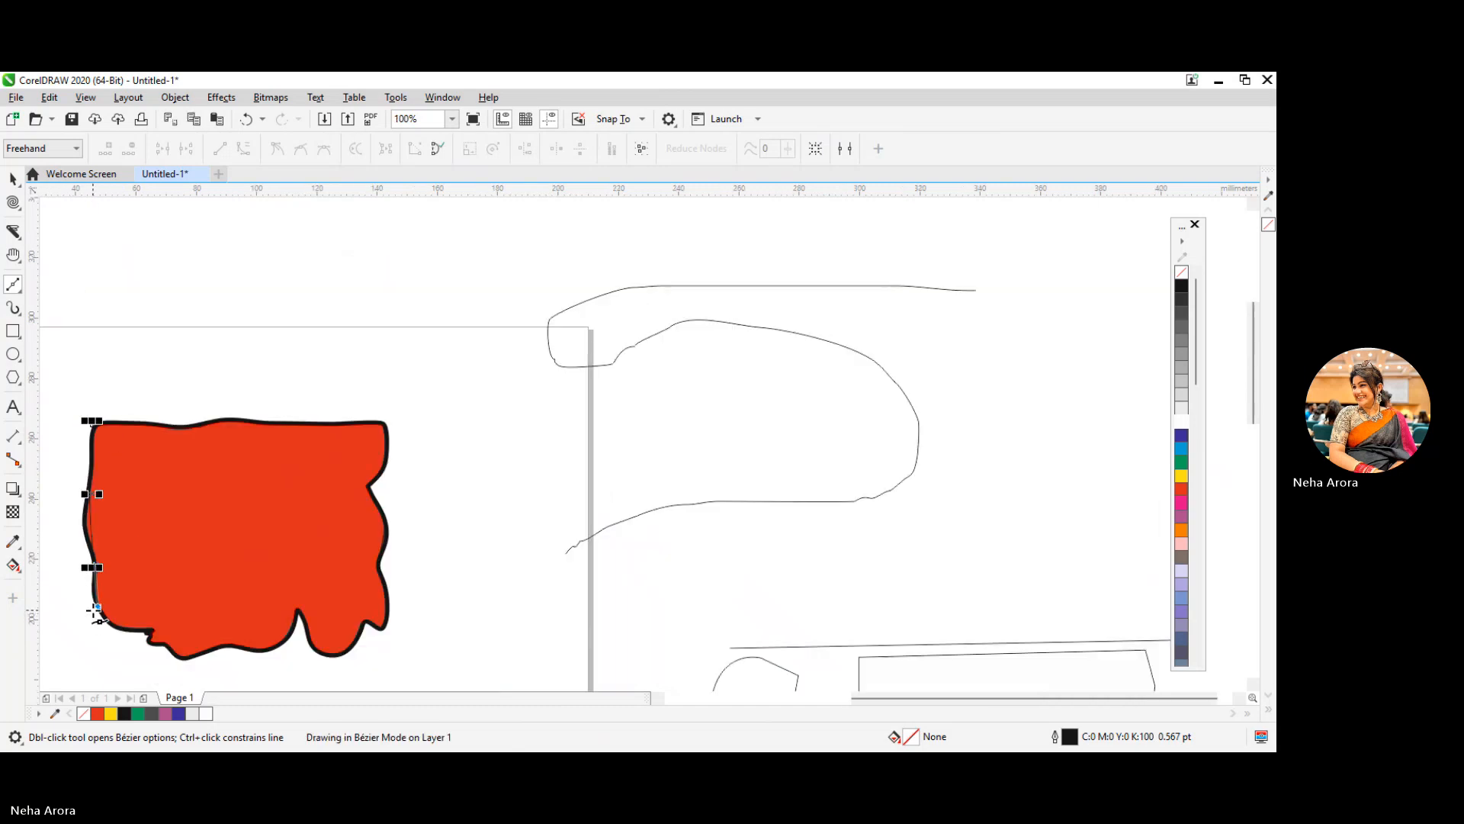
click(144, 631)
scroll(141, 554, up, 2)
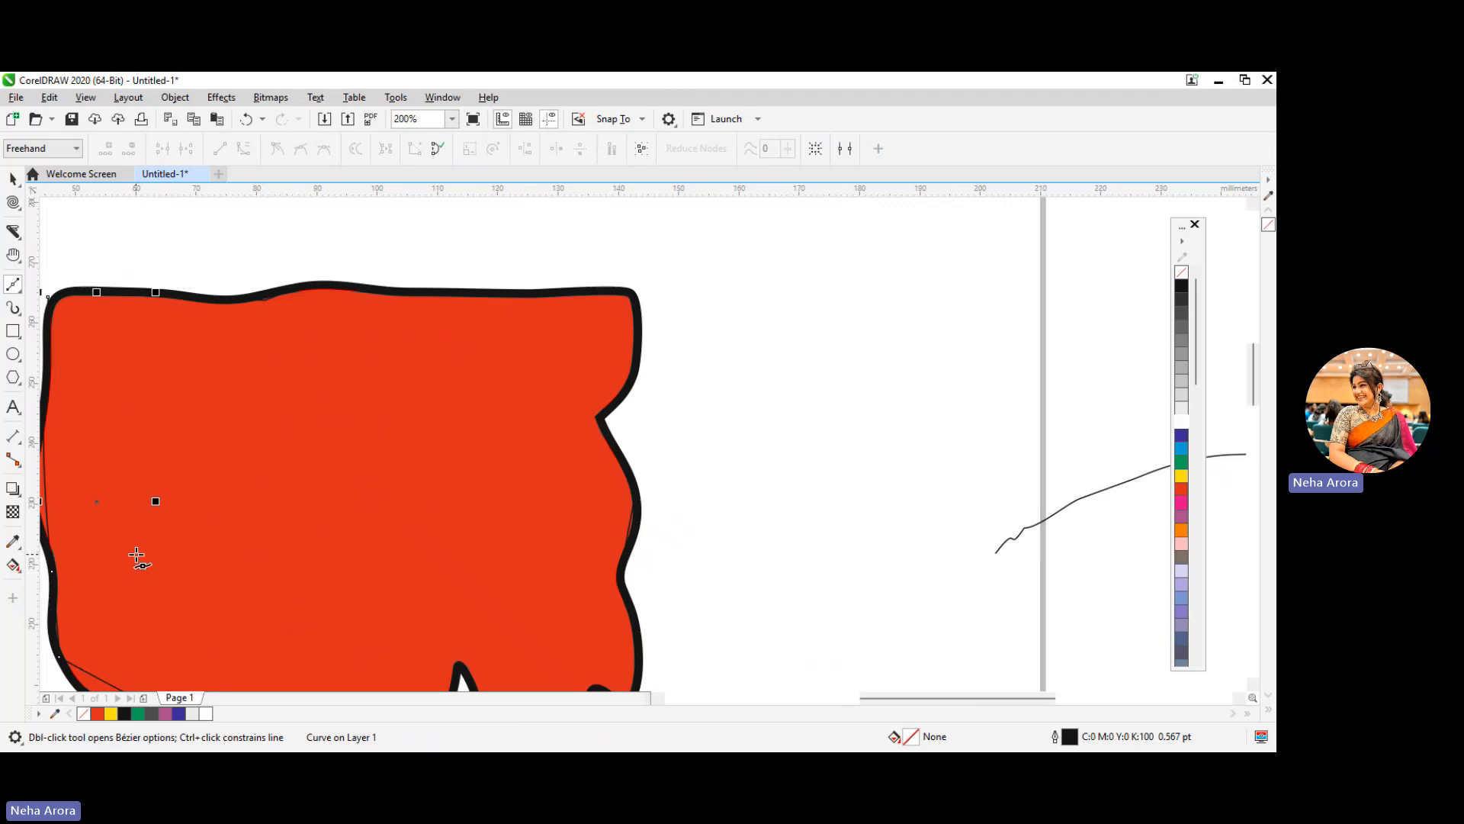
scroll(137, 556, down, 2)
click(149, 632)
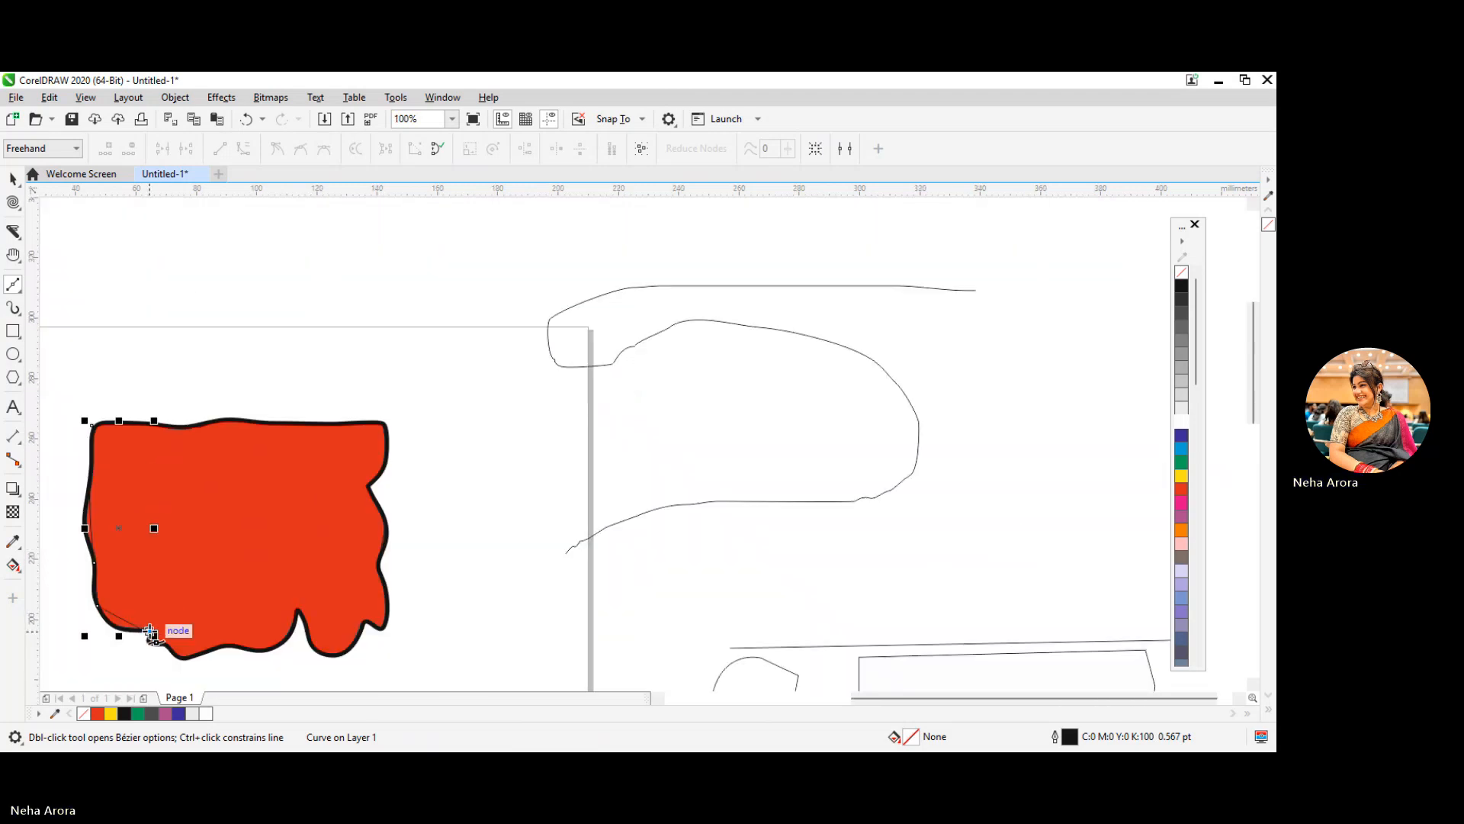
Step: With the Shape tool, bend the Bézier curve's long upper segment outward over the bulge in the red shape's left edge
click(20, 212)
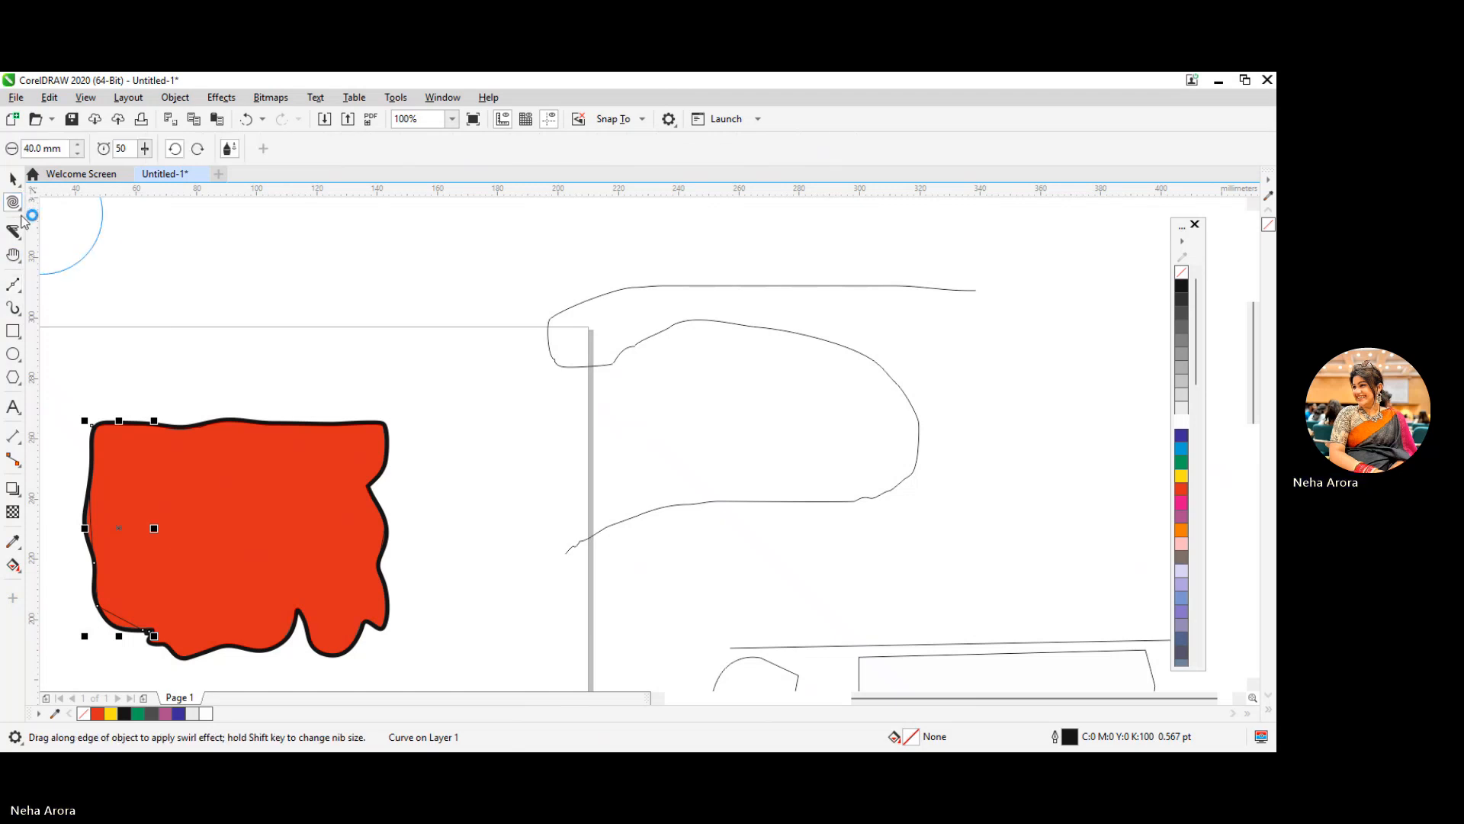
click(13, 179)
click(19, 210)
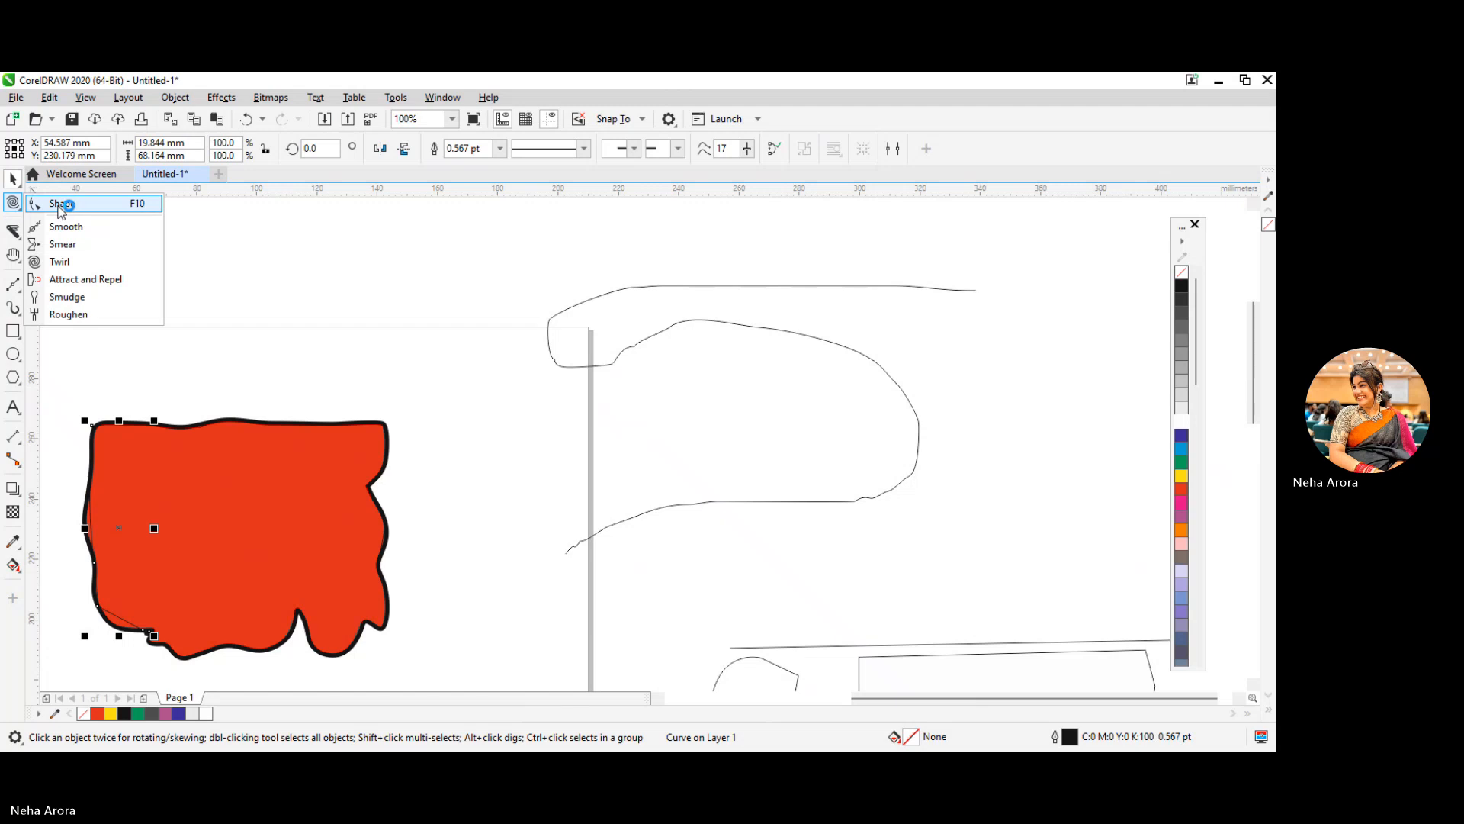
click(61, 205)
scroll(116, 473, up, 1)
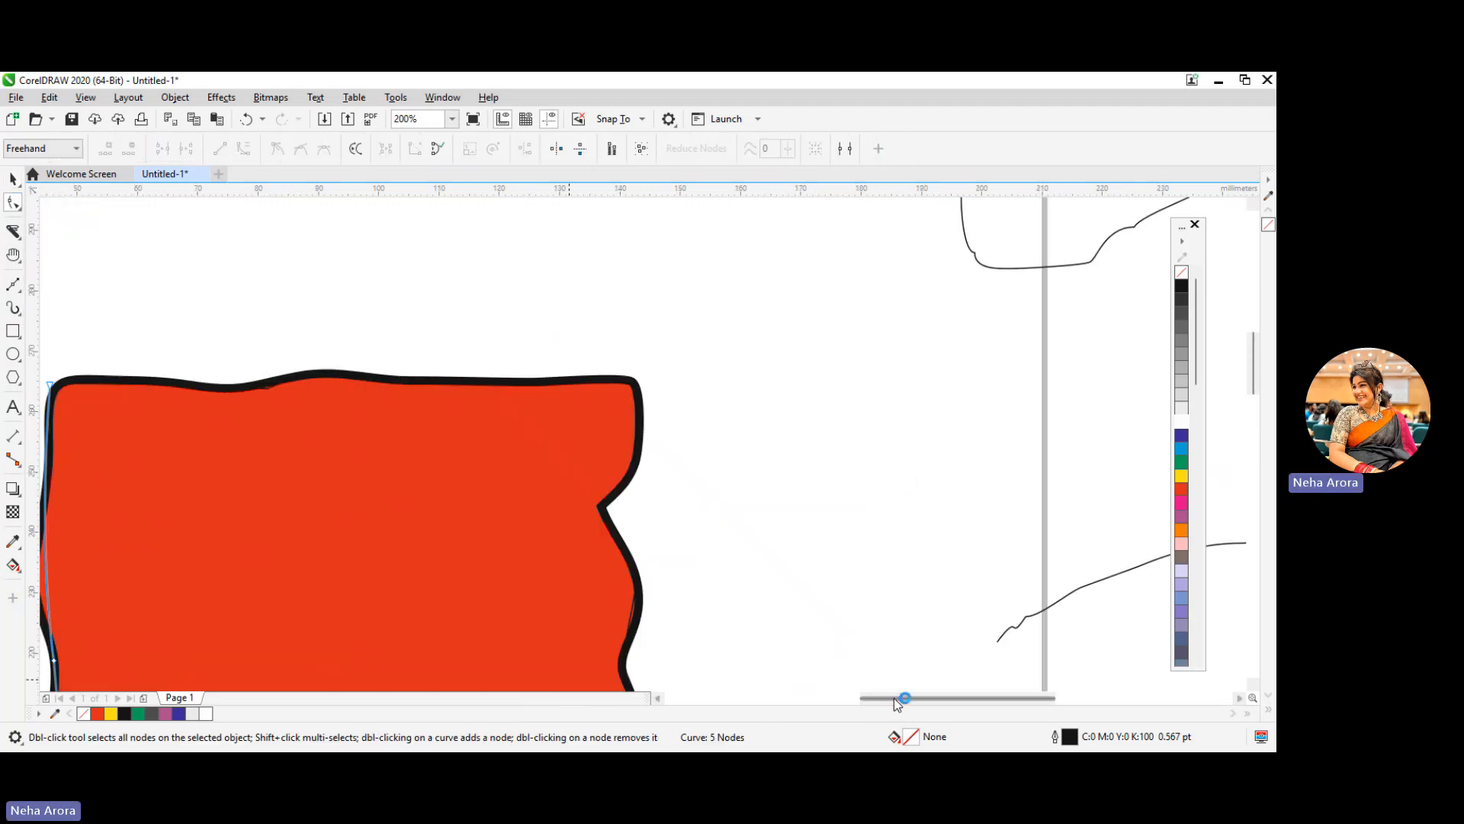
scroll(897, 698, left, 5)
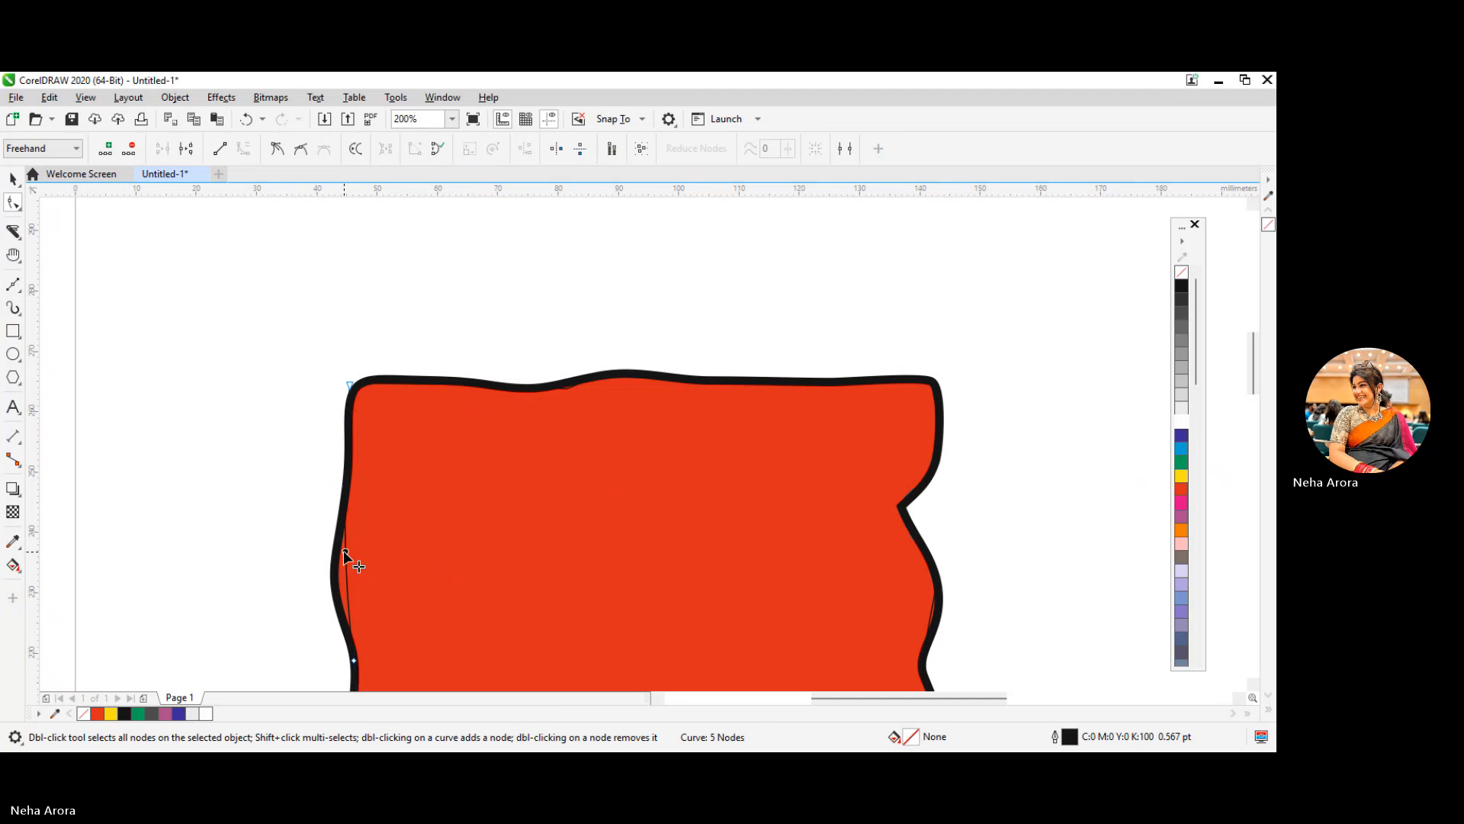
mouse_move(343, 557)
mouse_down()
mouse_move(327, 556)
mouse_move(329, 574)
mouse_up()
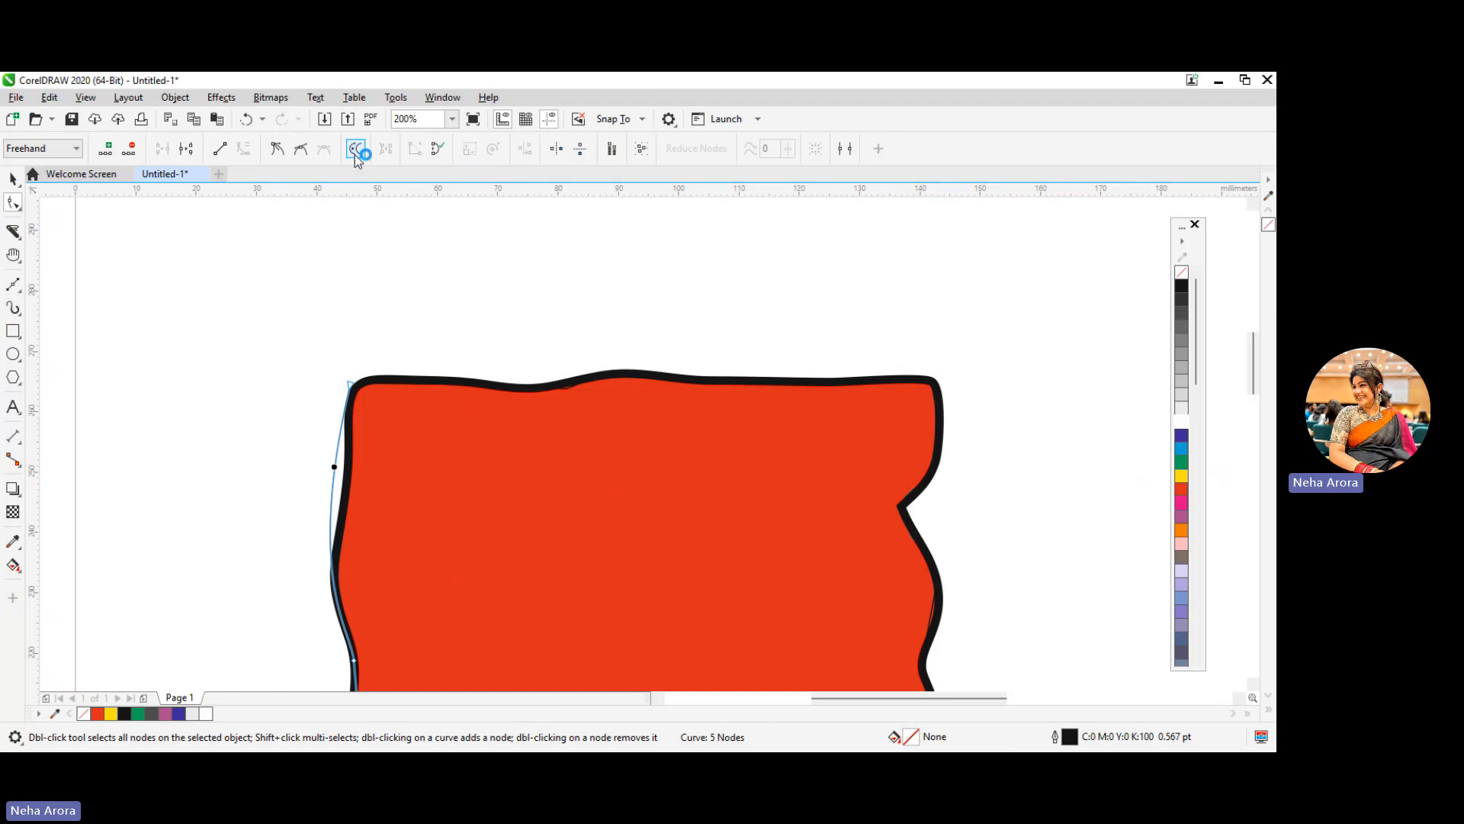
Step: Apply the smooth node type to the Bézier curve's upper segment and reshape the segment along the red shape's left edge
click(301, 151)
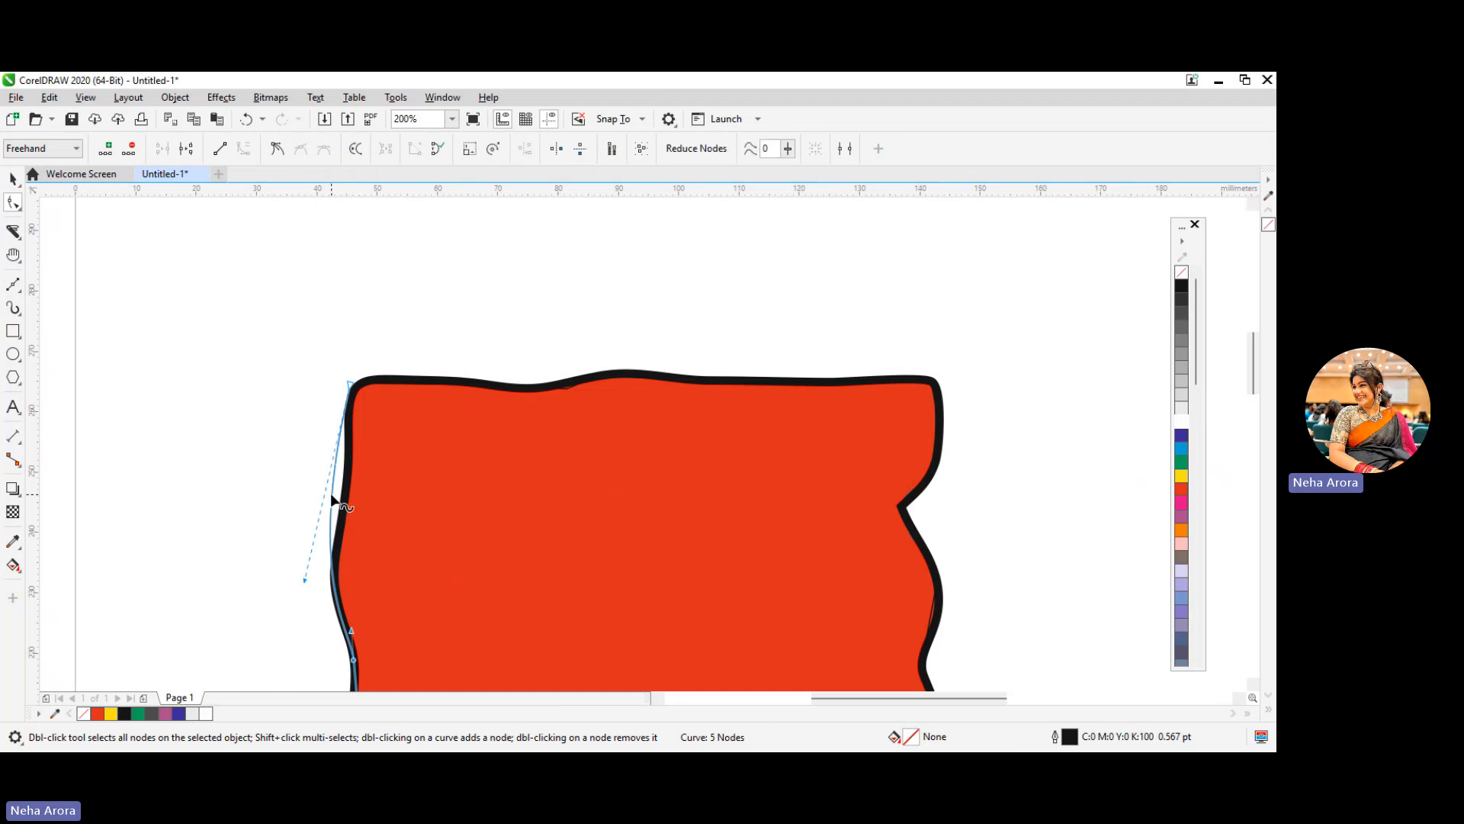
mouse_move(333, 497)
mouse_down()
mouse_move(351, 492)
mouse_move(343, 505)
mouse_up()
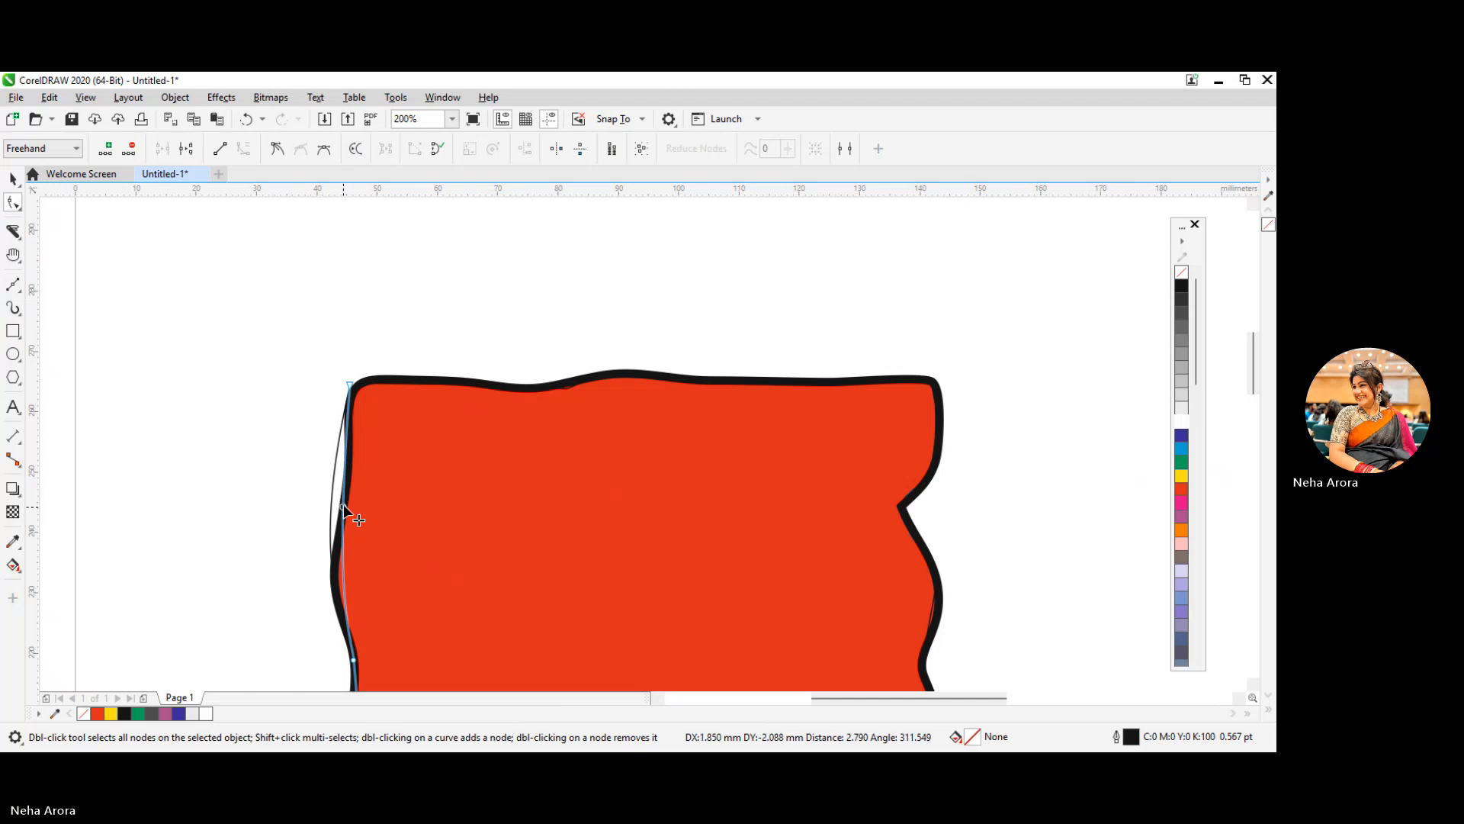
click(343, 581)
drag(341, 583, 333, 581)
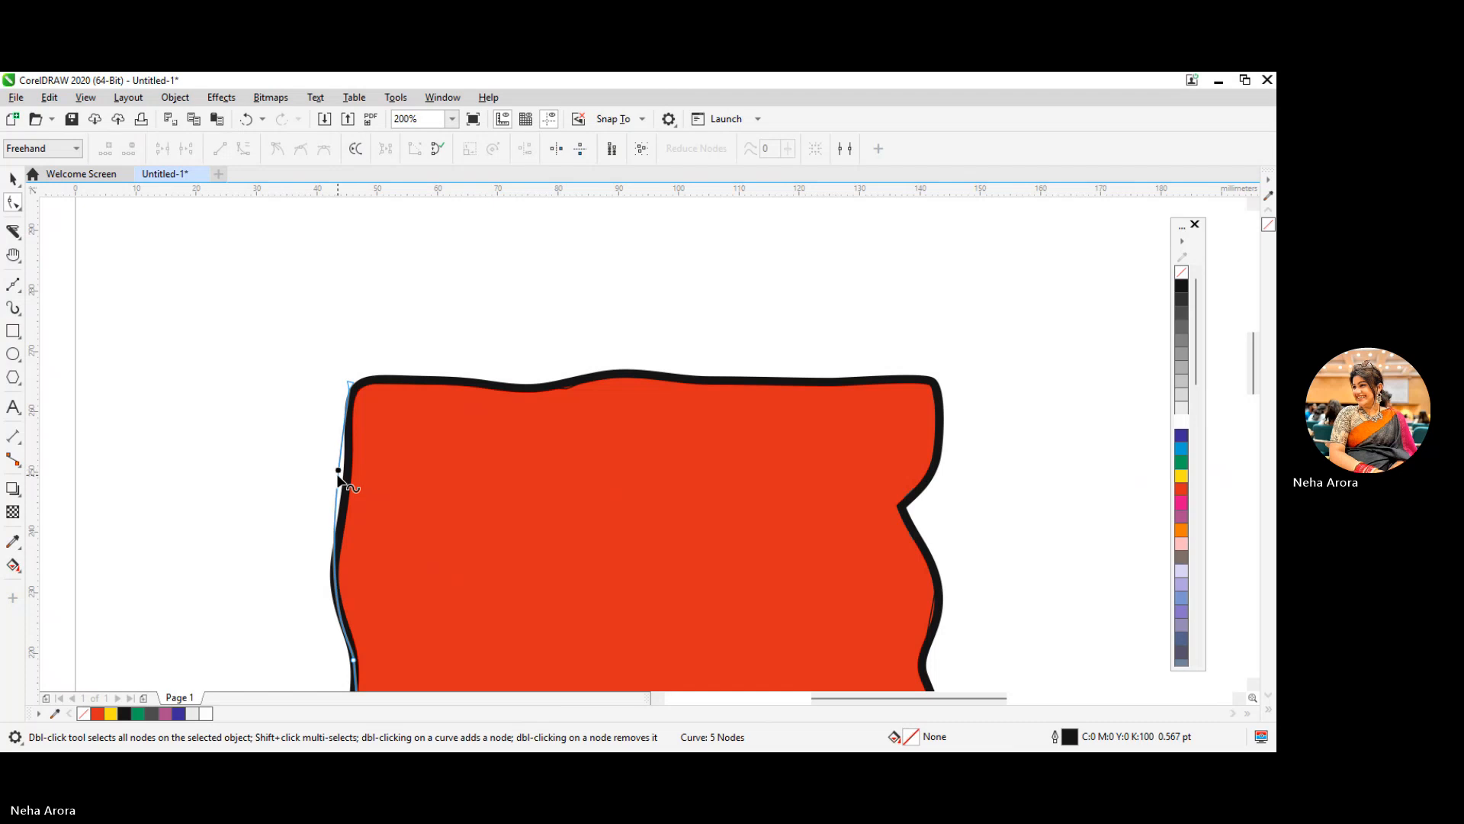
drag(344, 474, 350, 488)
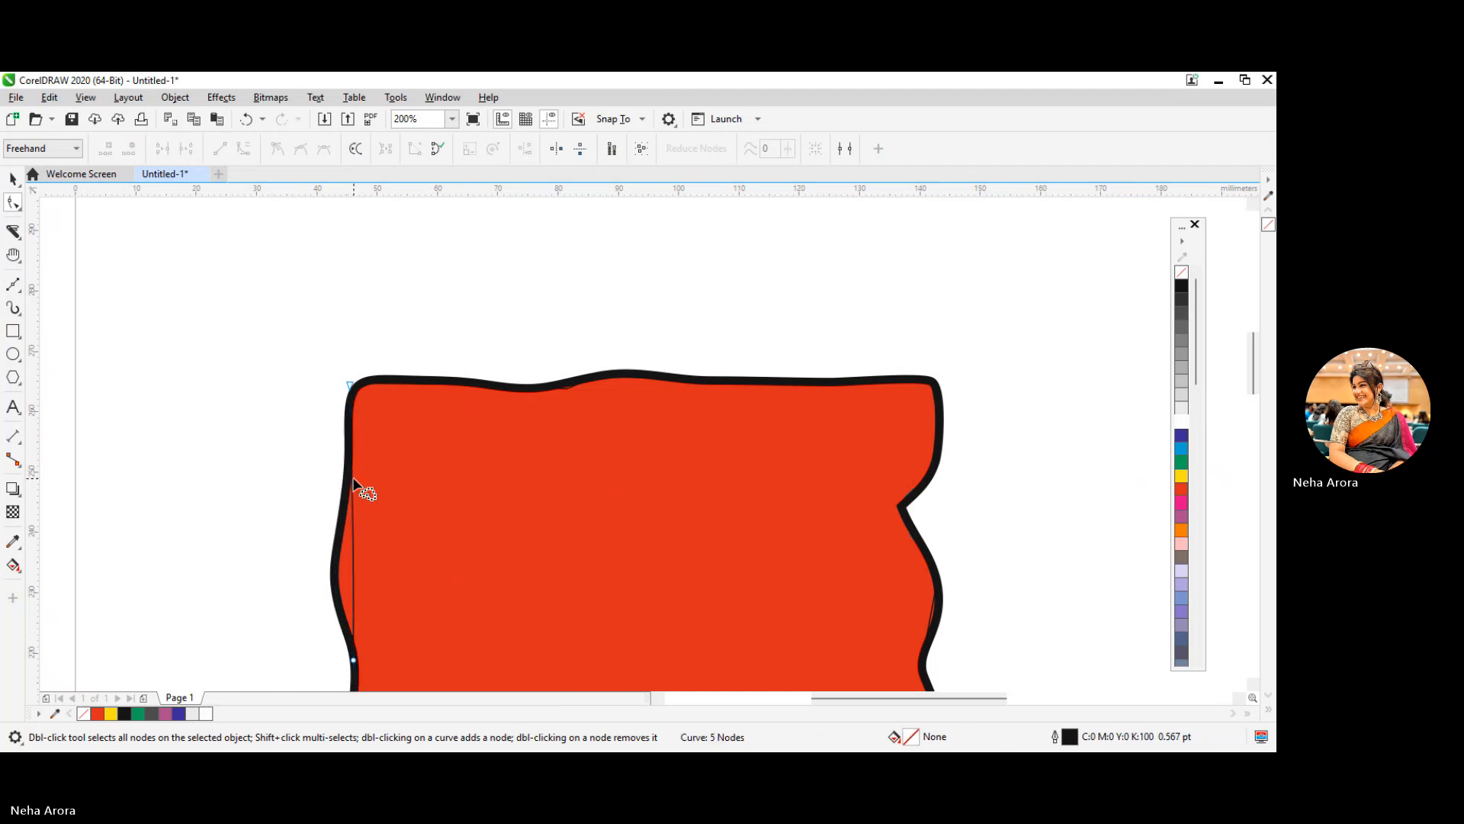
Step: Select the Bézier curve's long upper segment beside the left edge and apply the cusp node type
click(351, 560)
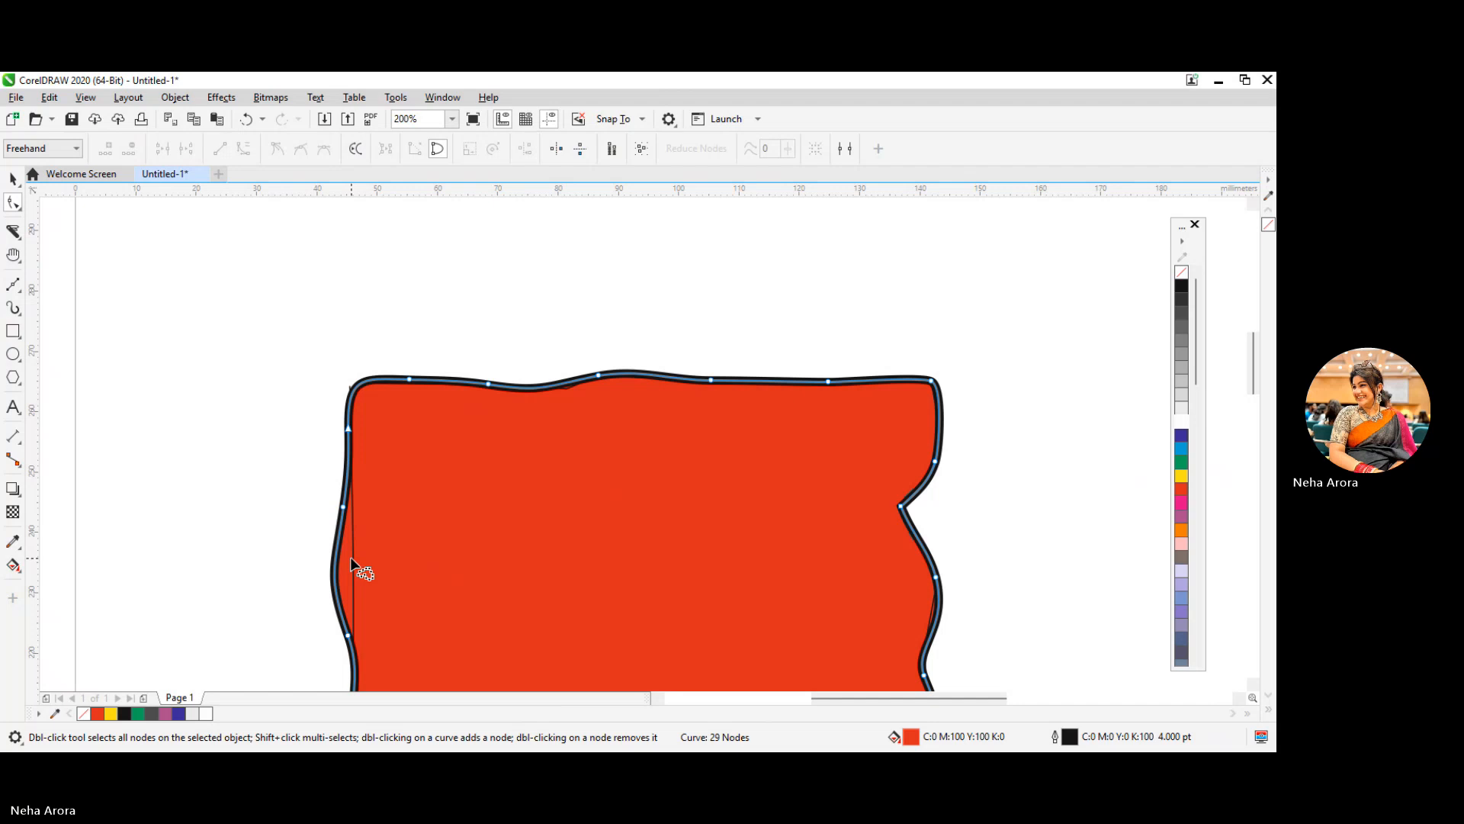
click(351, 559)
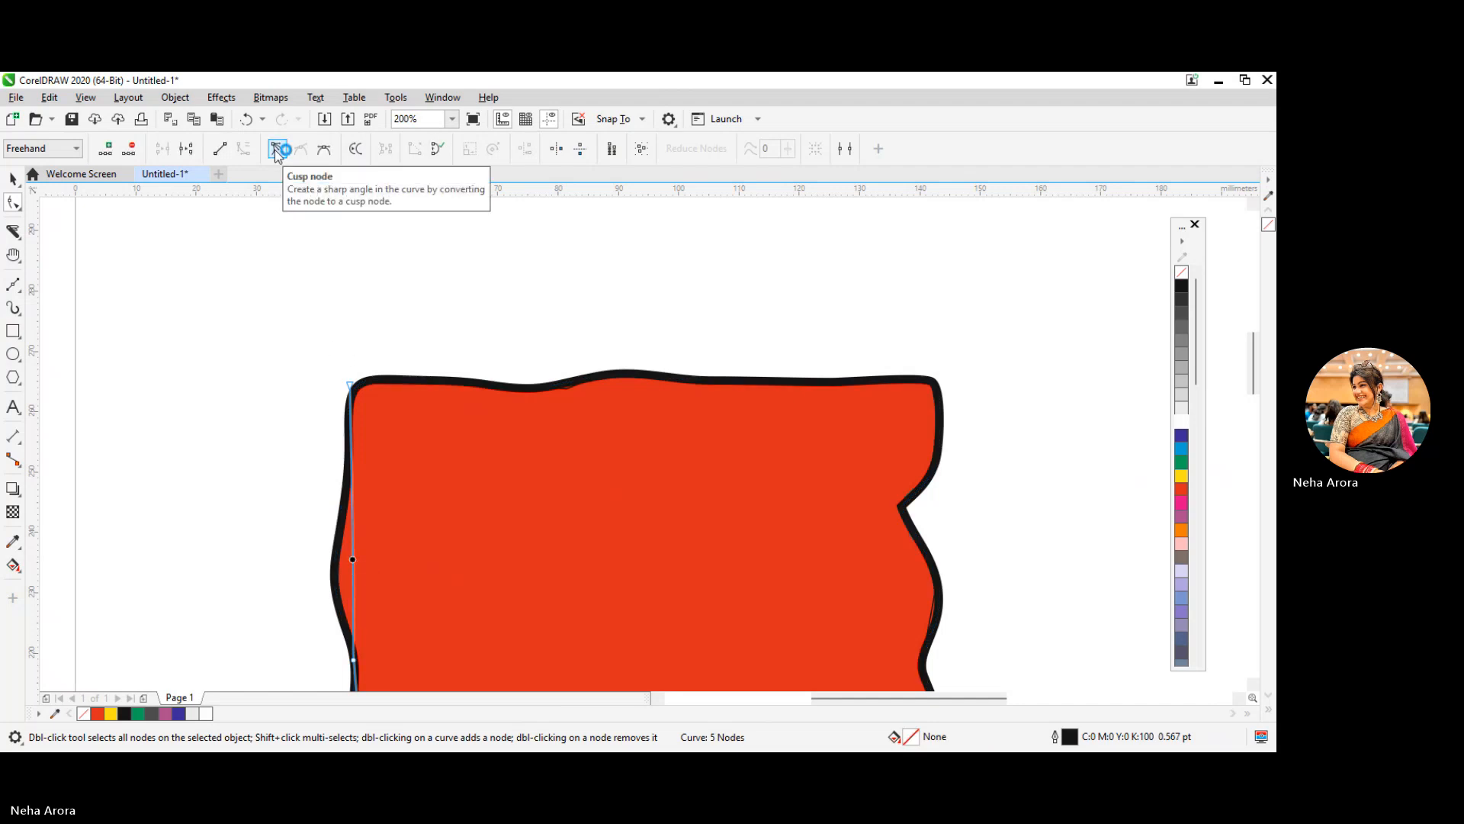
click(276, 149)
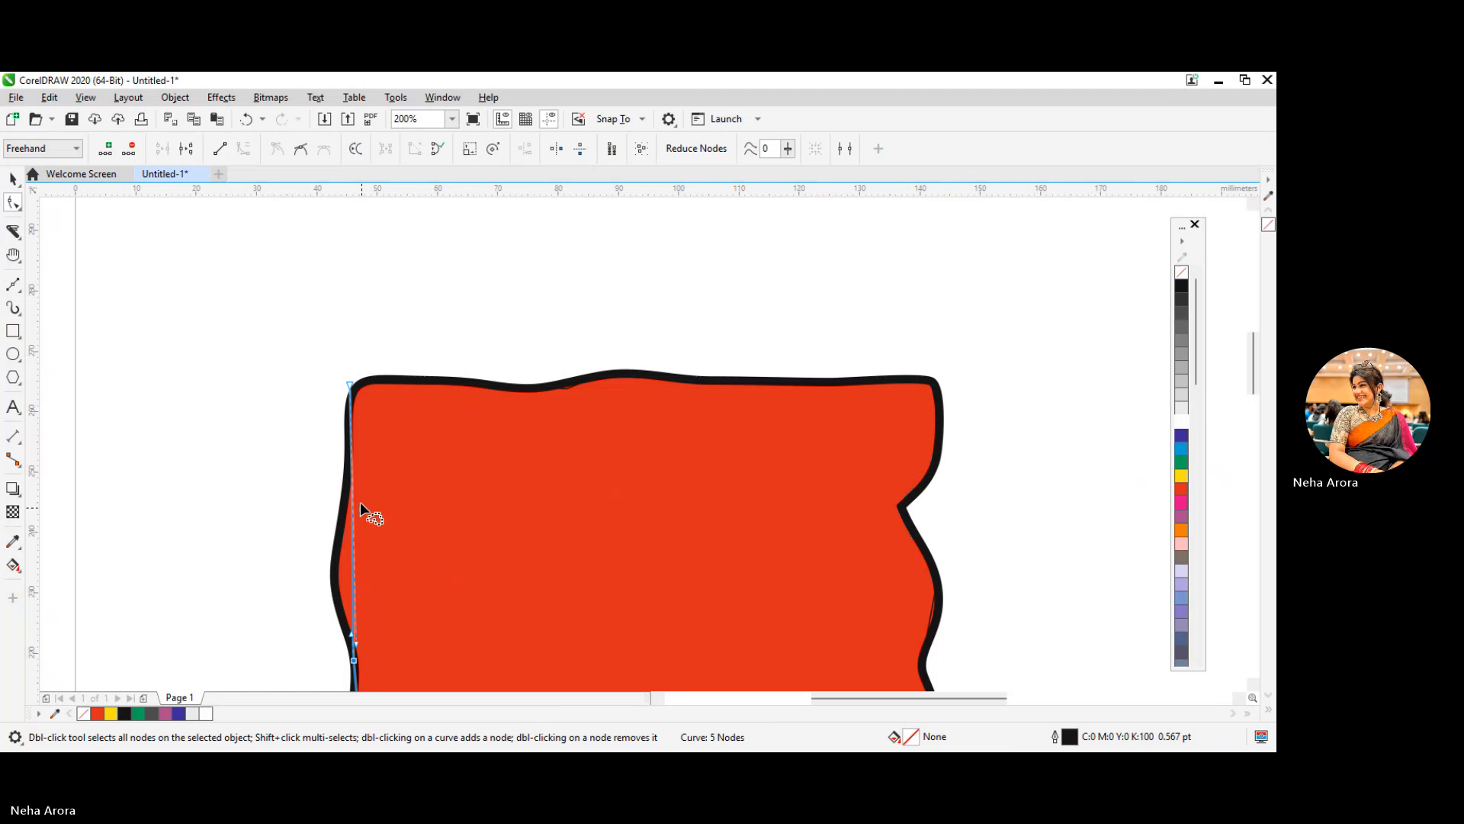
Step: Reselect the Bézier curve and pull its upper segment outward, readjusting its upper part to the red shape's left edge
click(351, 544)
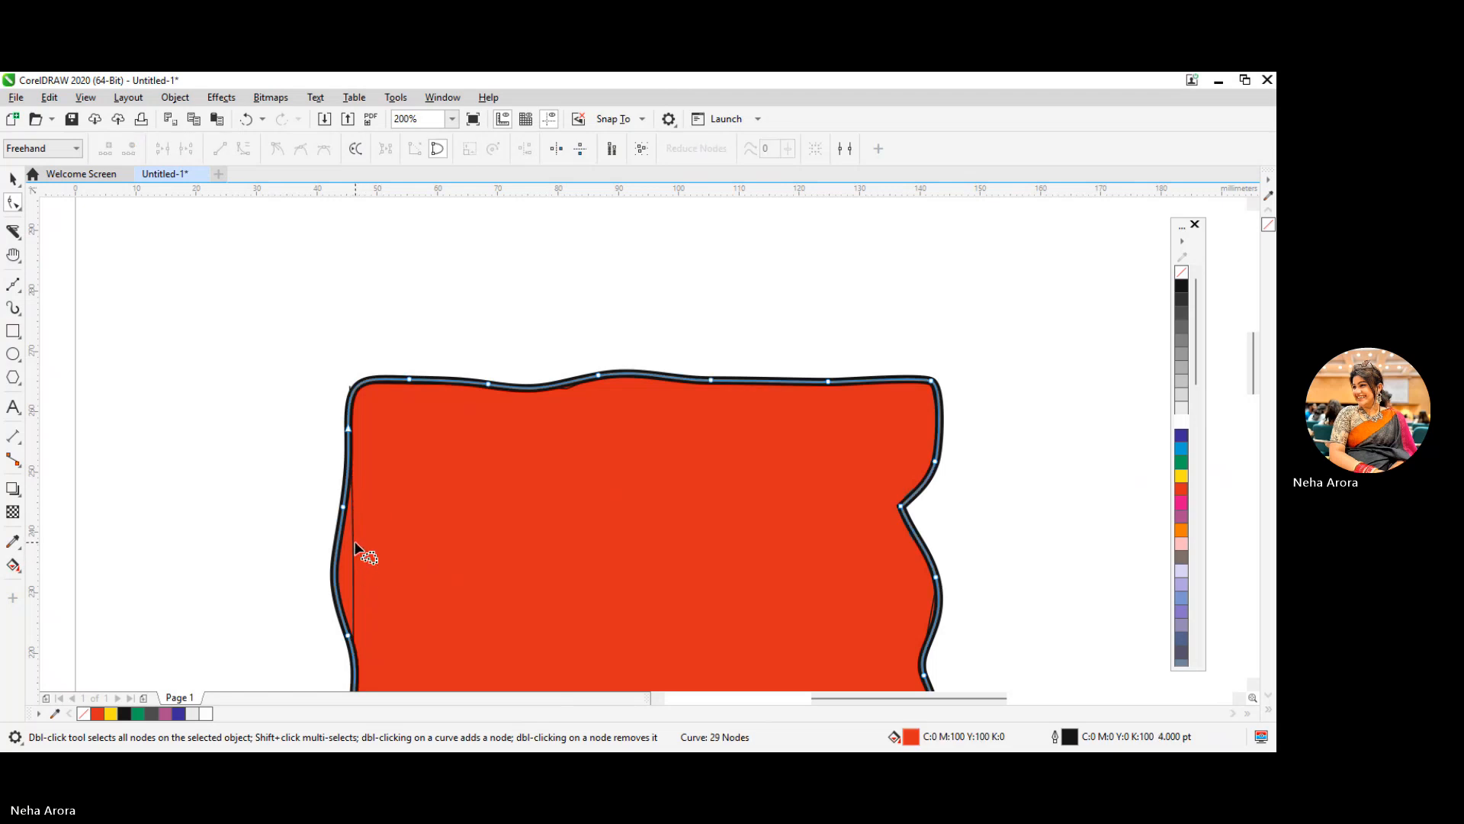
click(354, 542)
click(350, 540)
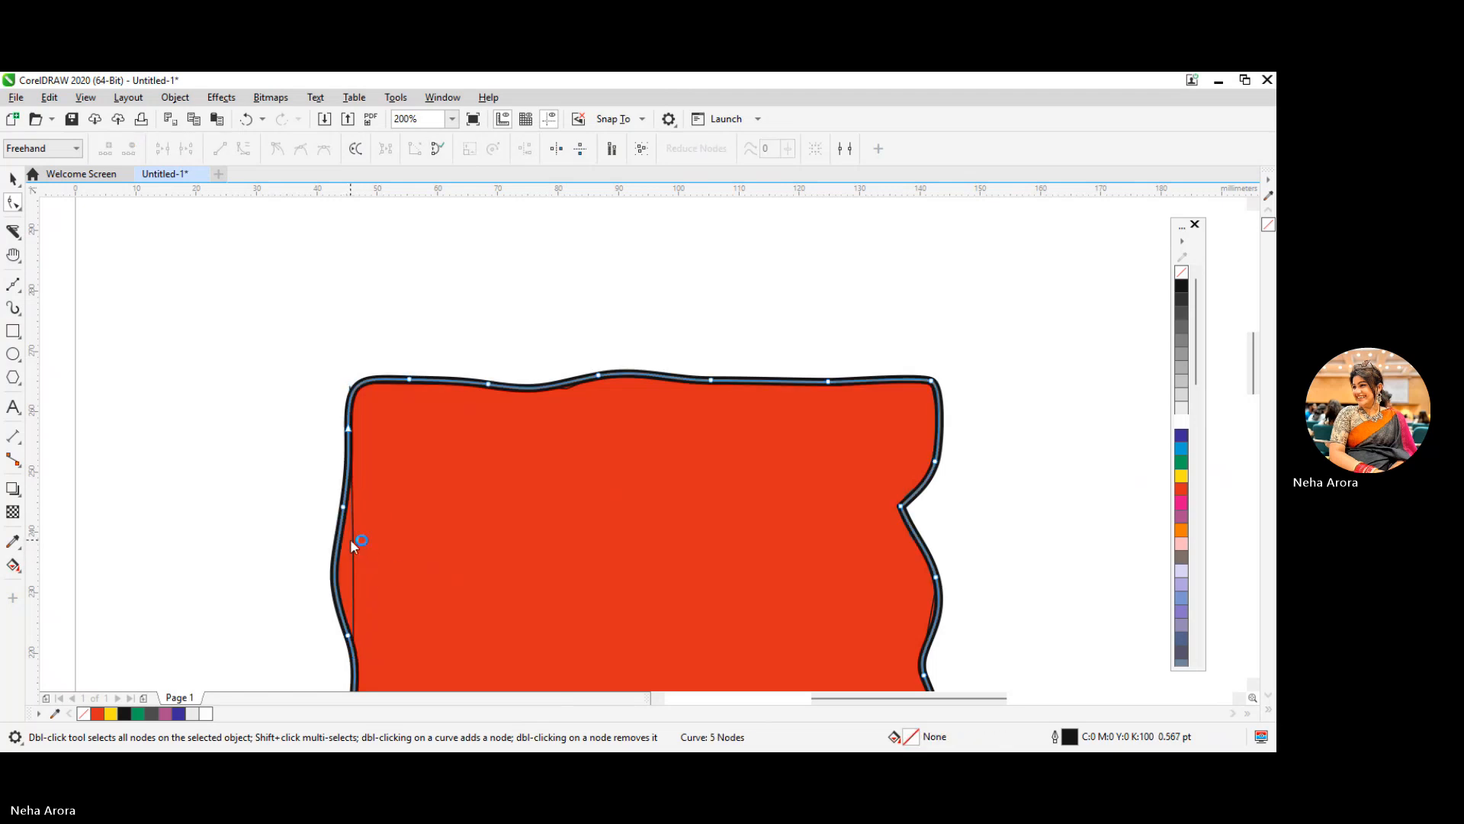
click(356, 537)
drag(354, 539, 336, 542)
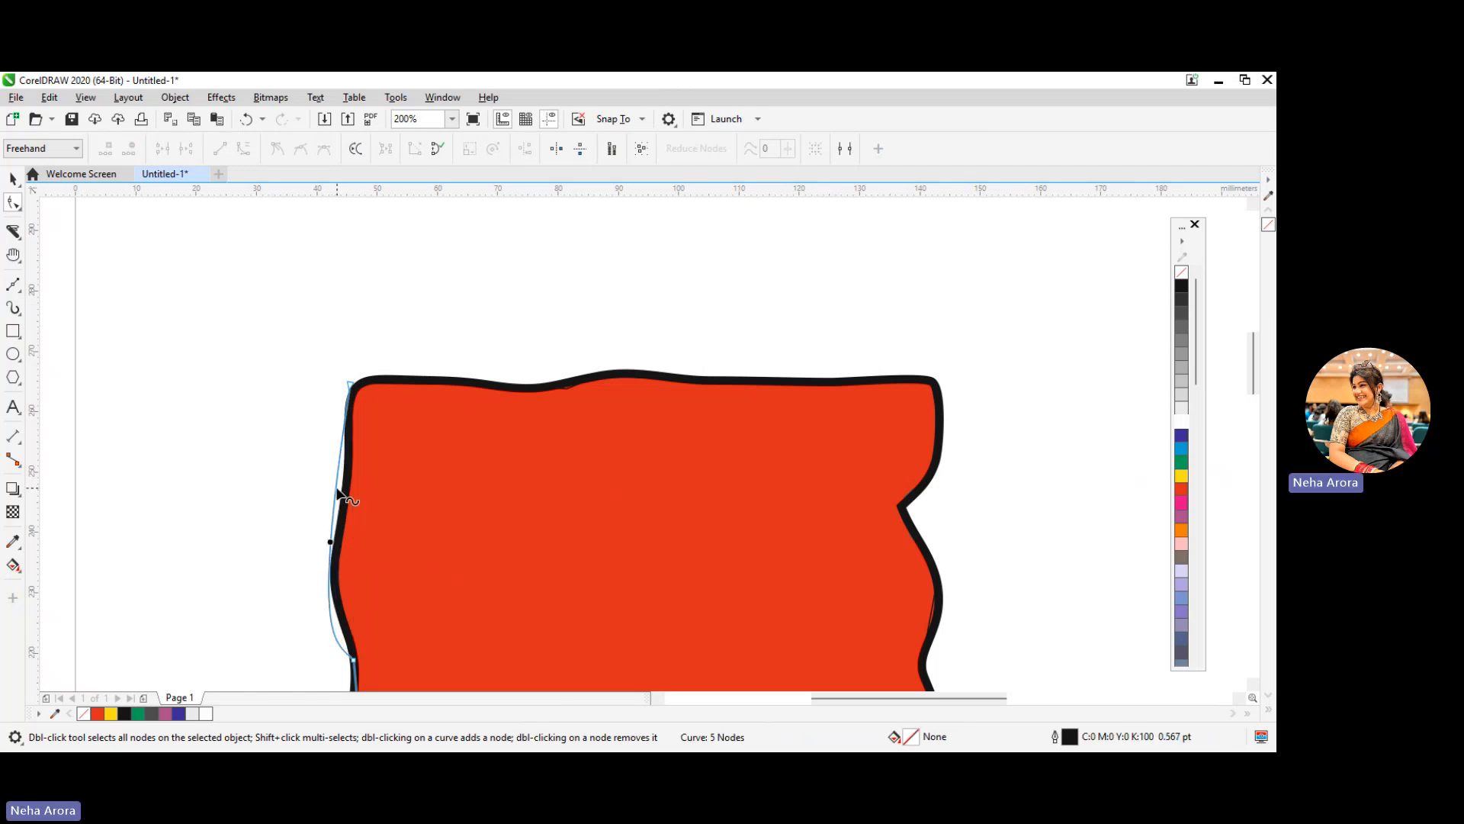
drag(341, 489, 346, 486)
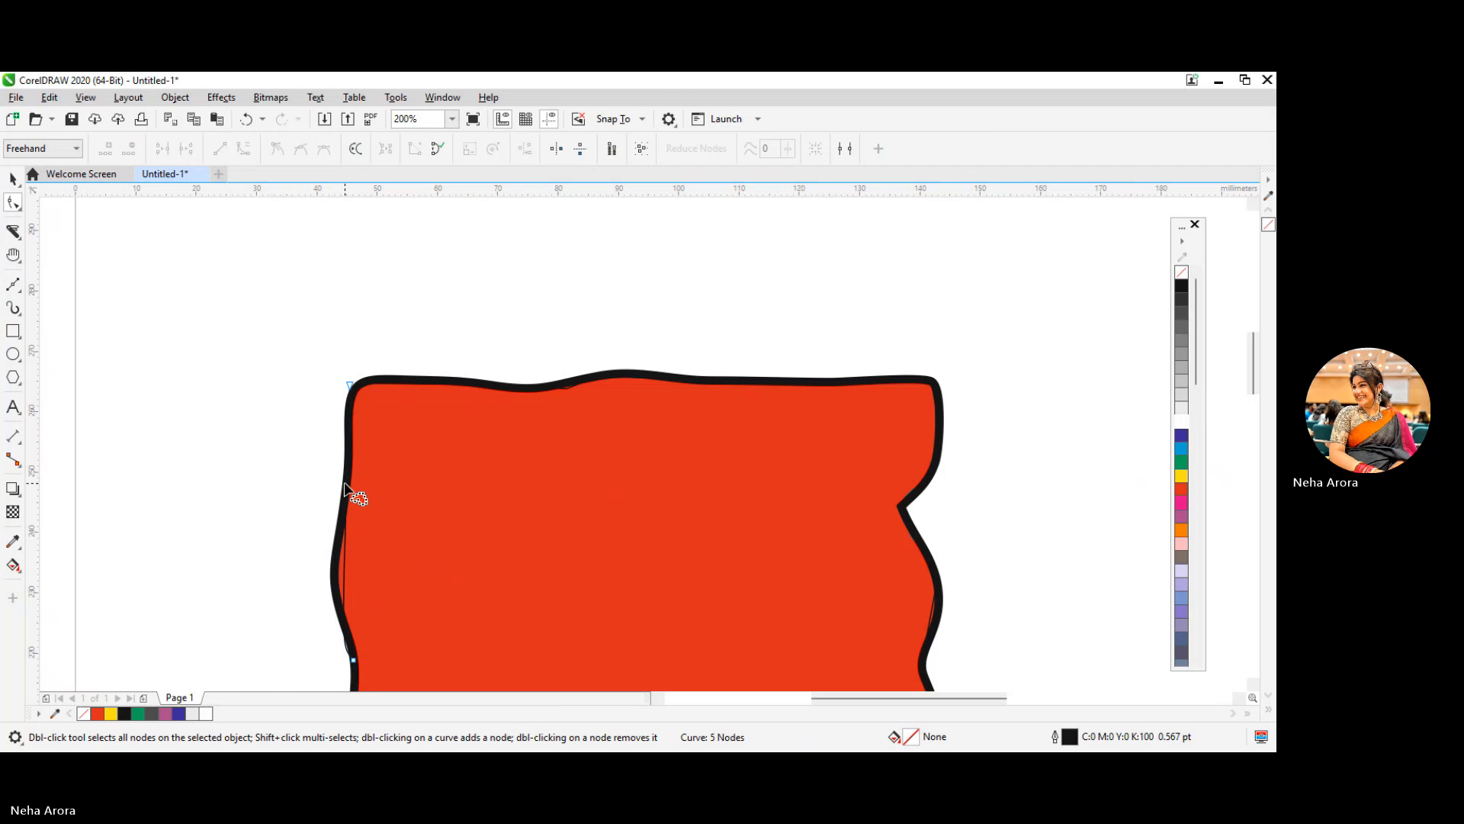
Step: Select the red shape with the Shape tool and pull a node on its left edge to reshape the outline
click(344, 488)
click(343, 507)
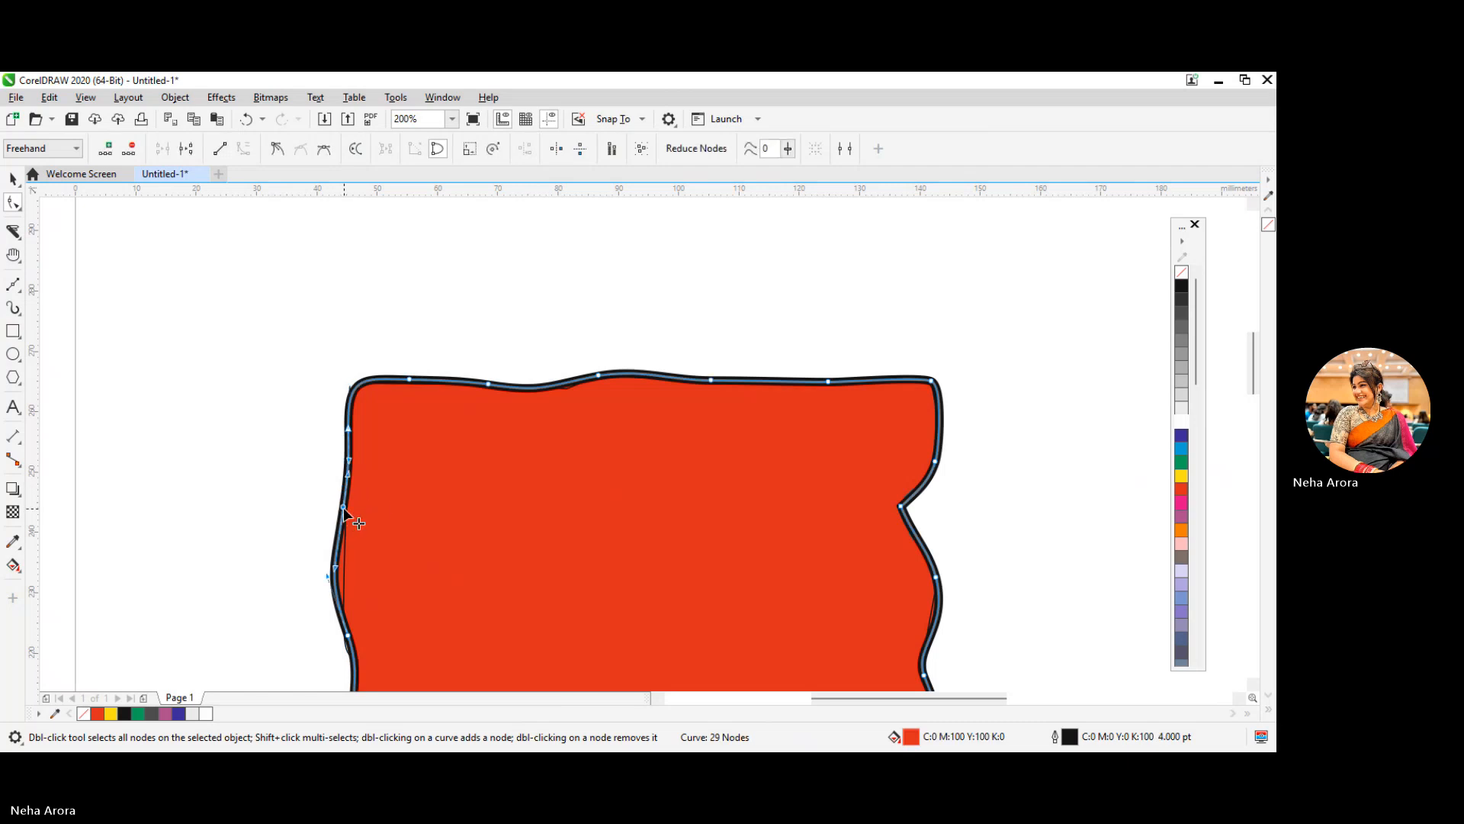
drag(353, 521, 373, 577)
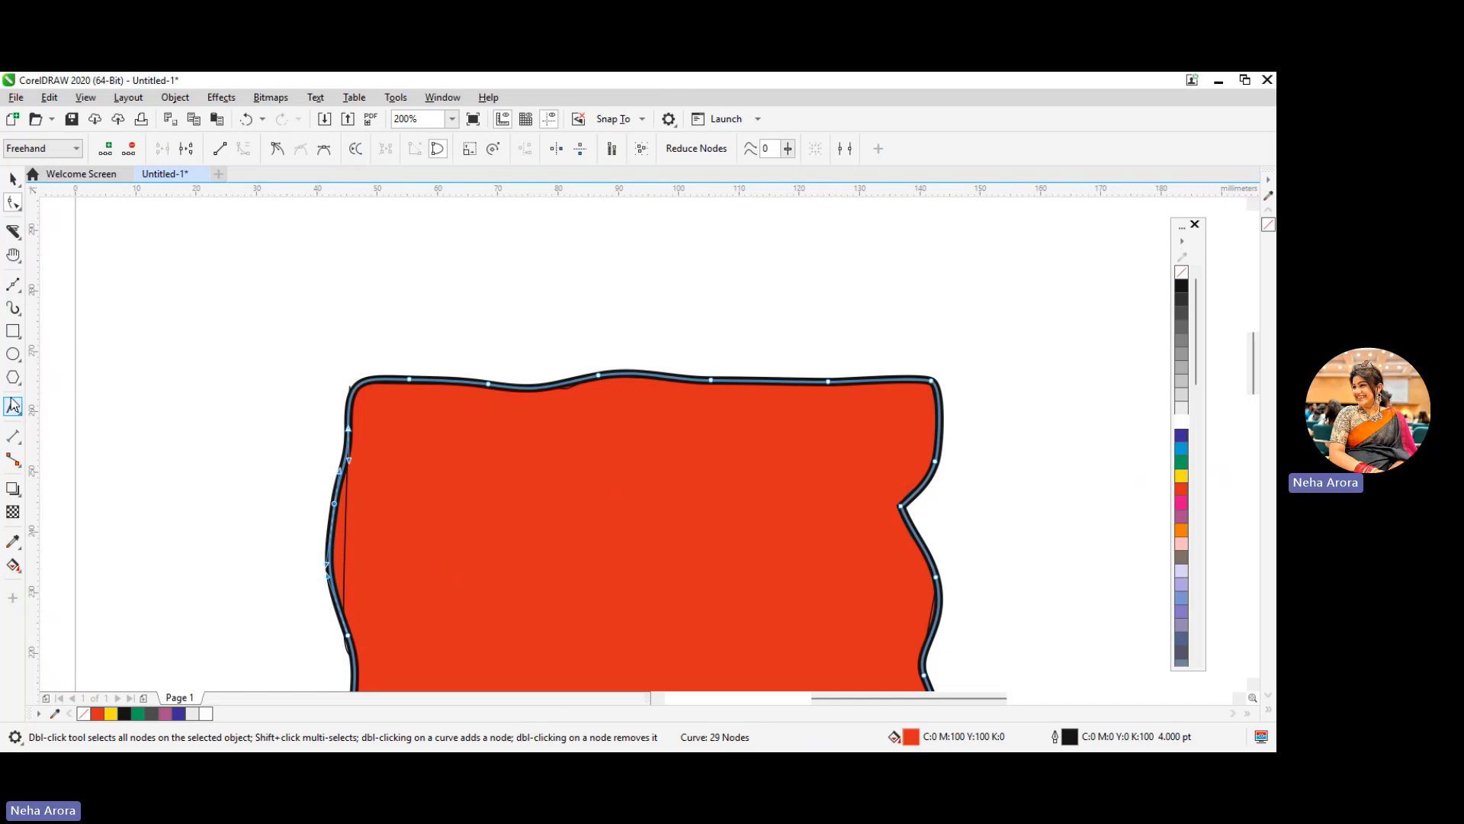
Step: With Artistic Media, spray teal leaf-like Brush Strokes above the red shape and across its upper part
click(15, 310)
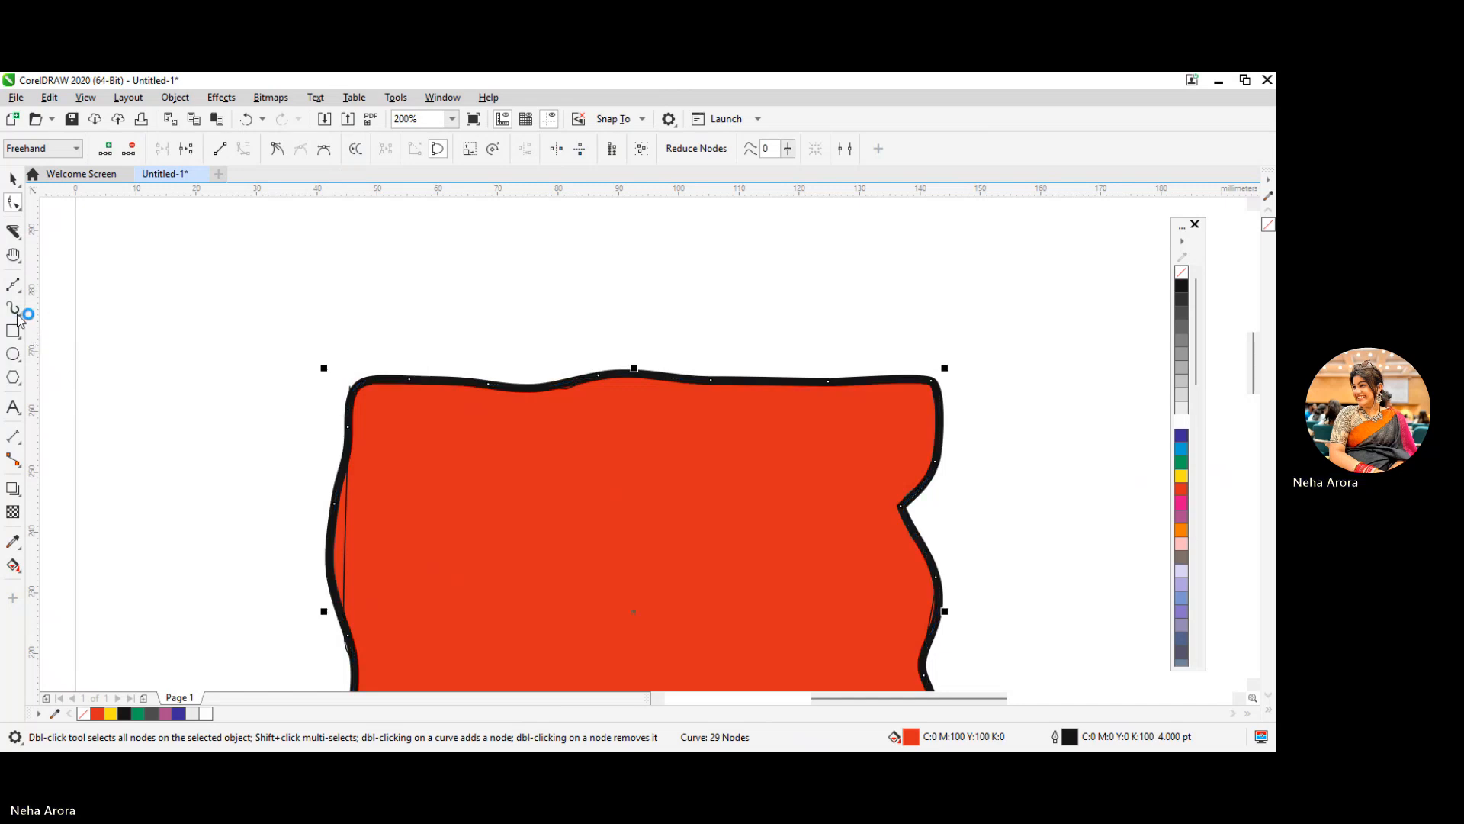
click(89, 311)
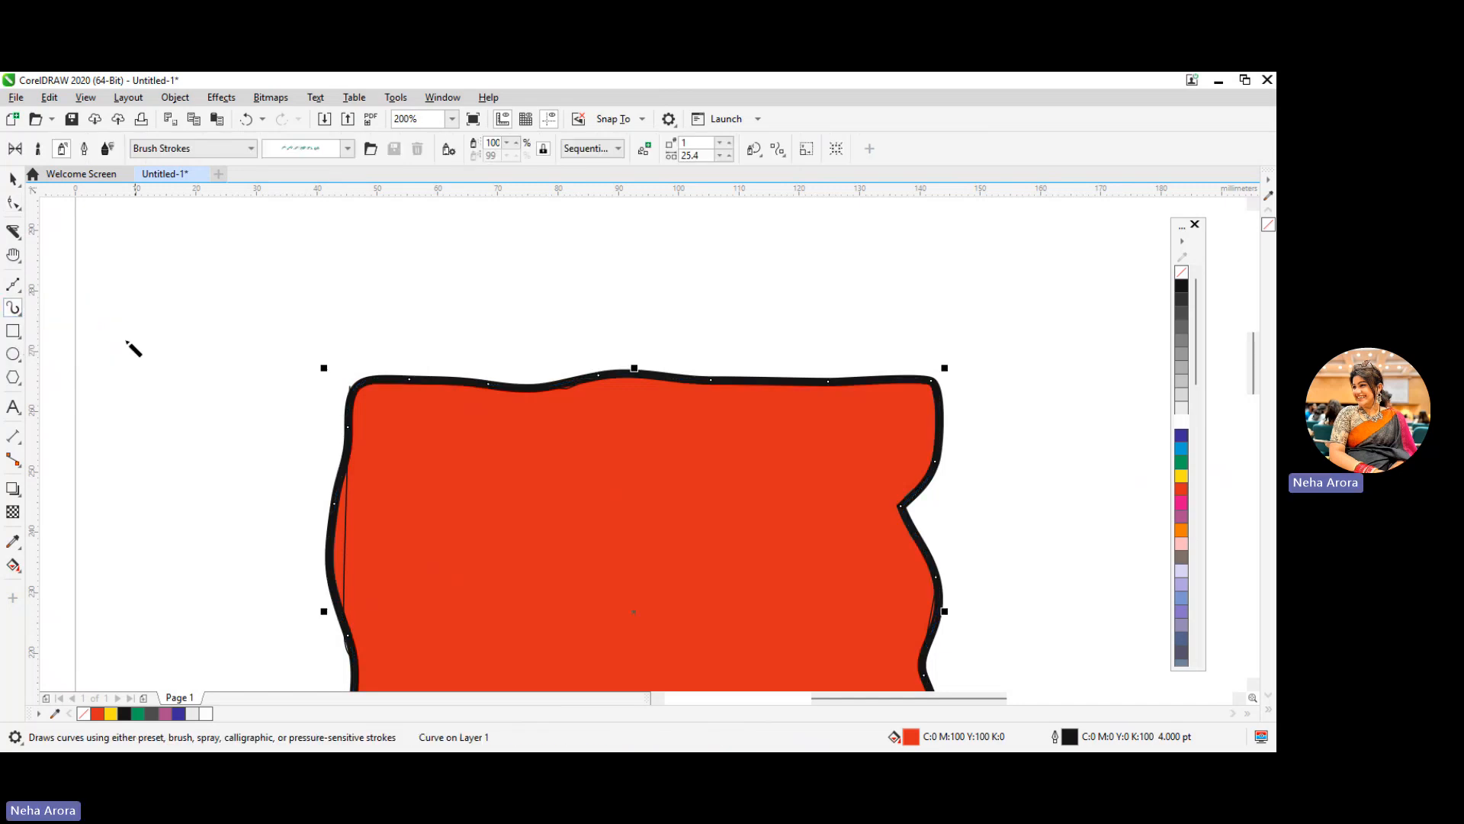
drag(155, 383, 282, 319)
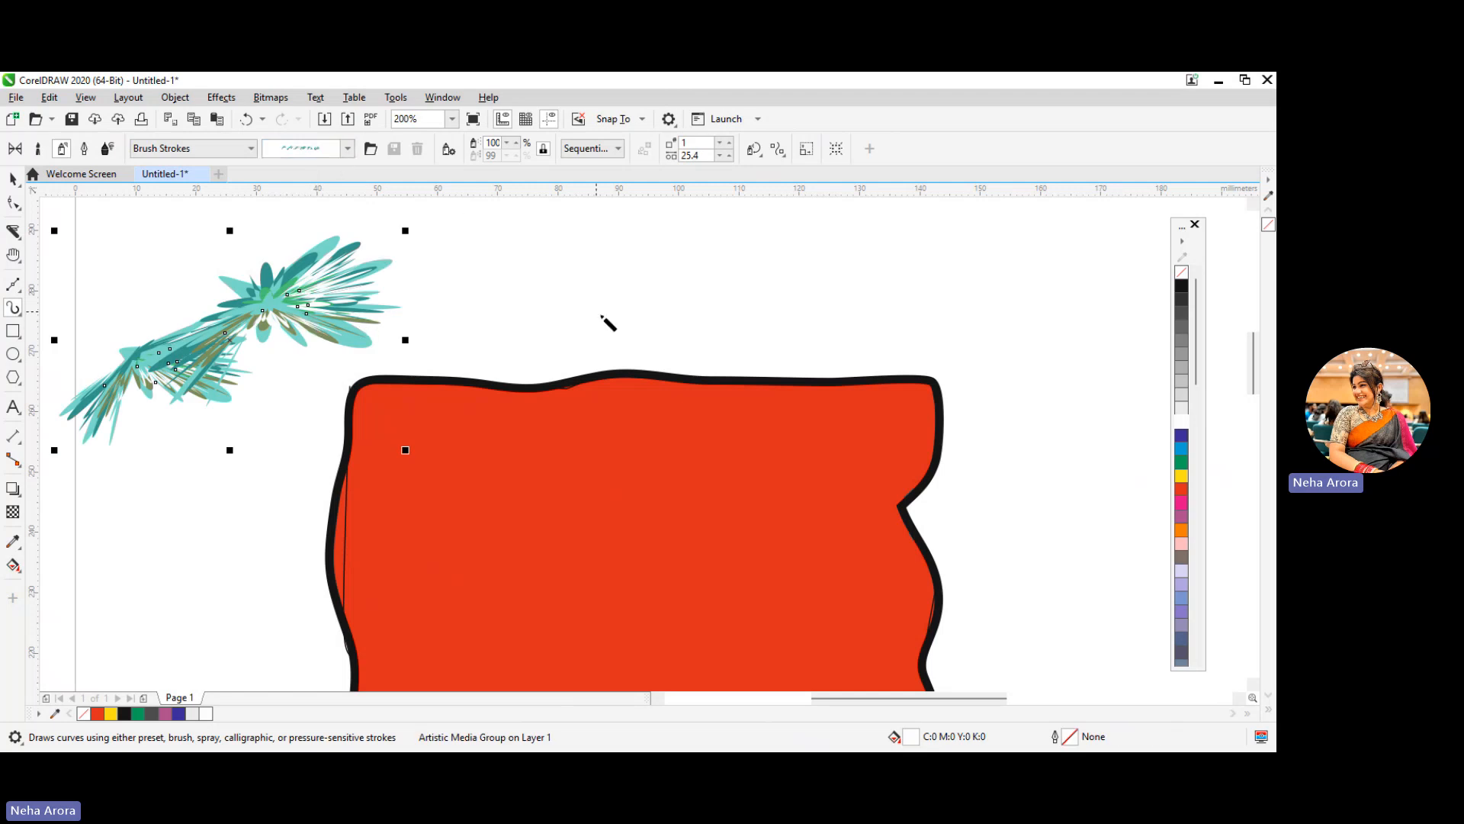
mouse_move(591, 296)
mouse_down()
mouse_move(725, 312)
mouse_move(804, 289)
mouse_up()
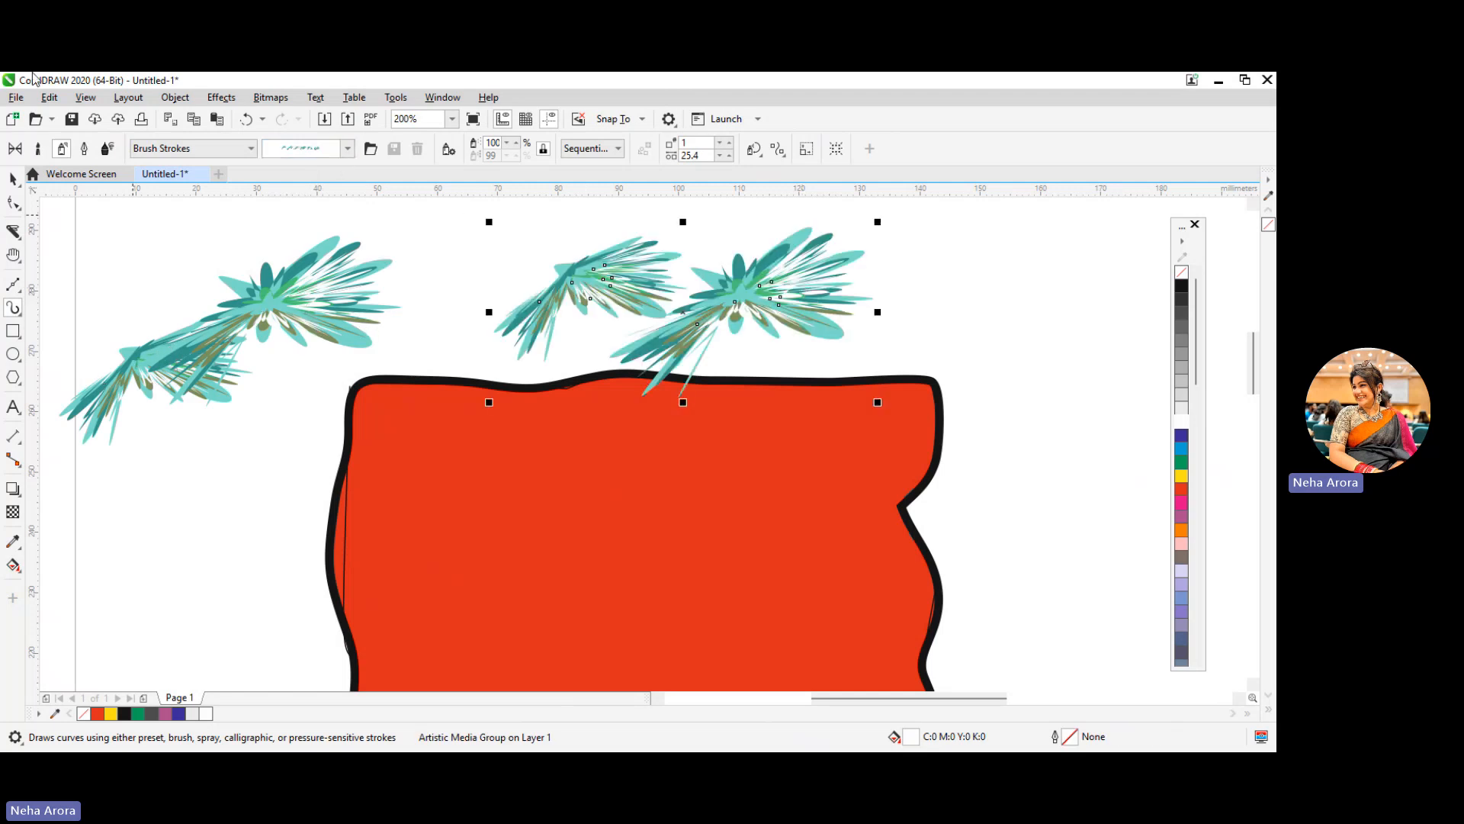
drag(623, 525, 732, 498)
key(Escape)
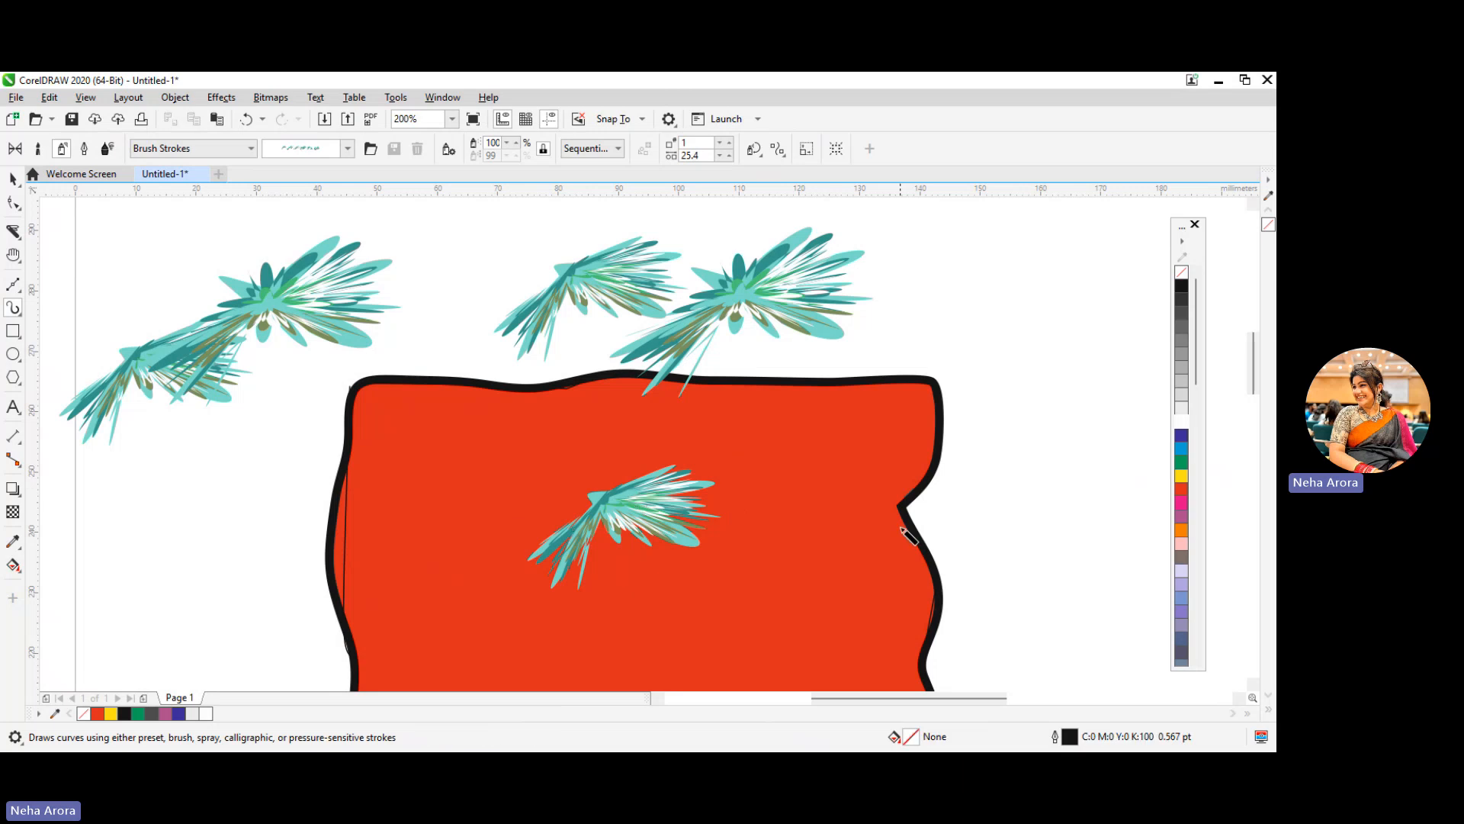
drag(872, 538, 907, 463)
drag(490, 477, 517, 444)
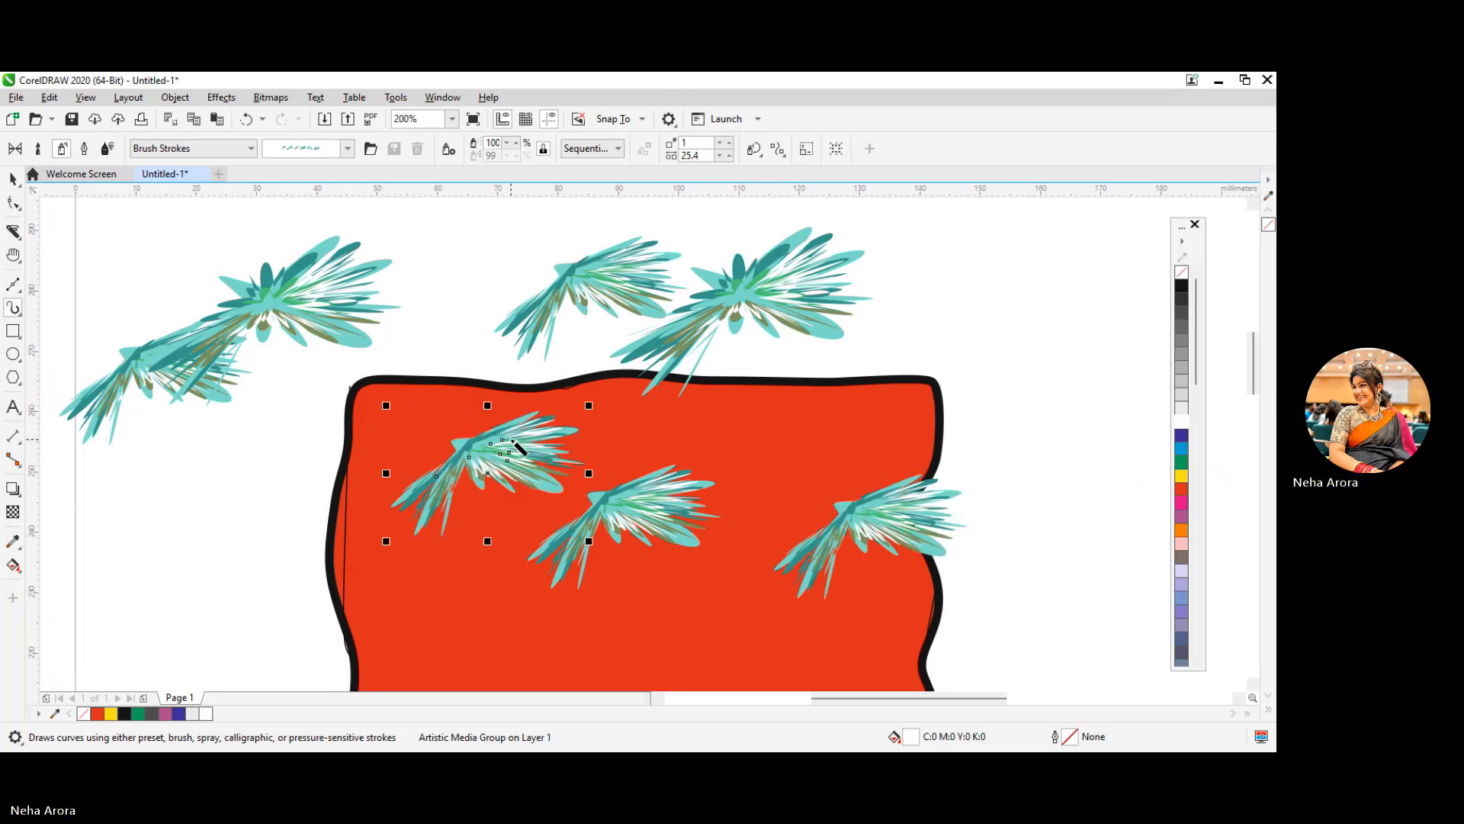
Step: Choose the pink swirl spray pattern from Brush Strokes and paint swirls over and around the red shape
click(348, 148)
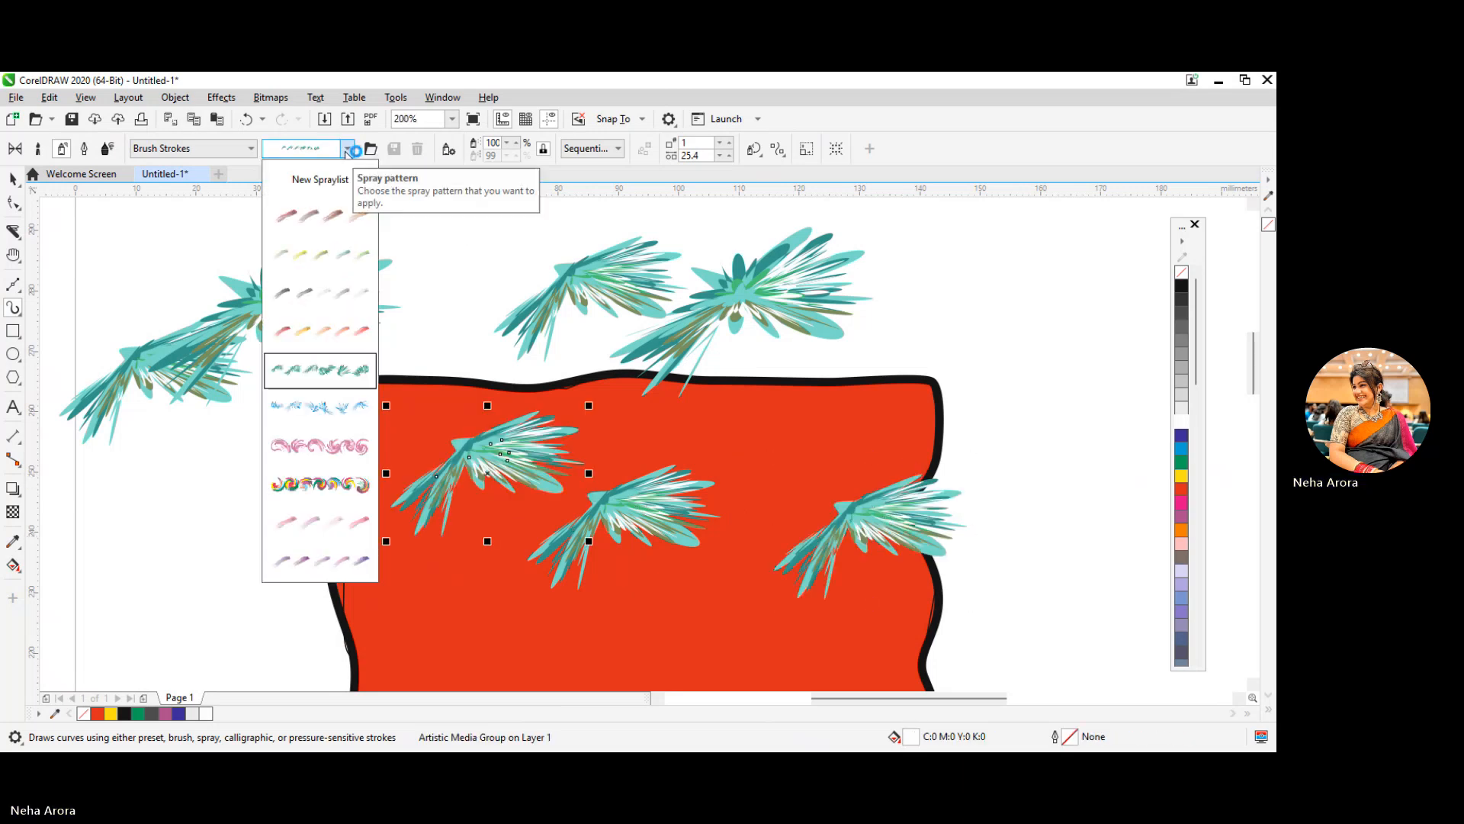
click(334, 449)
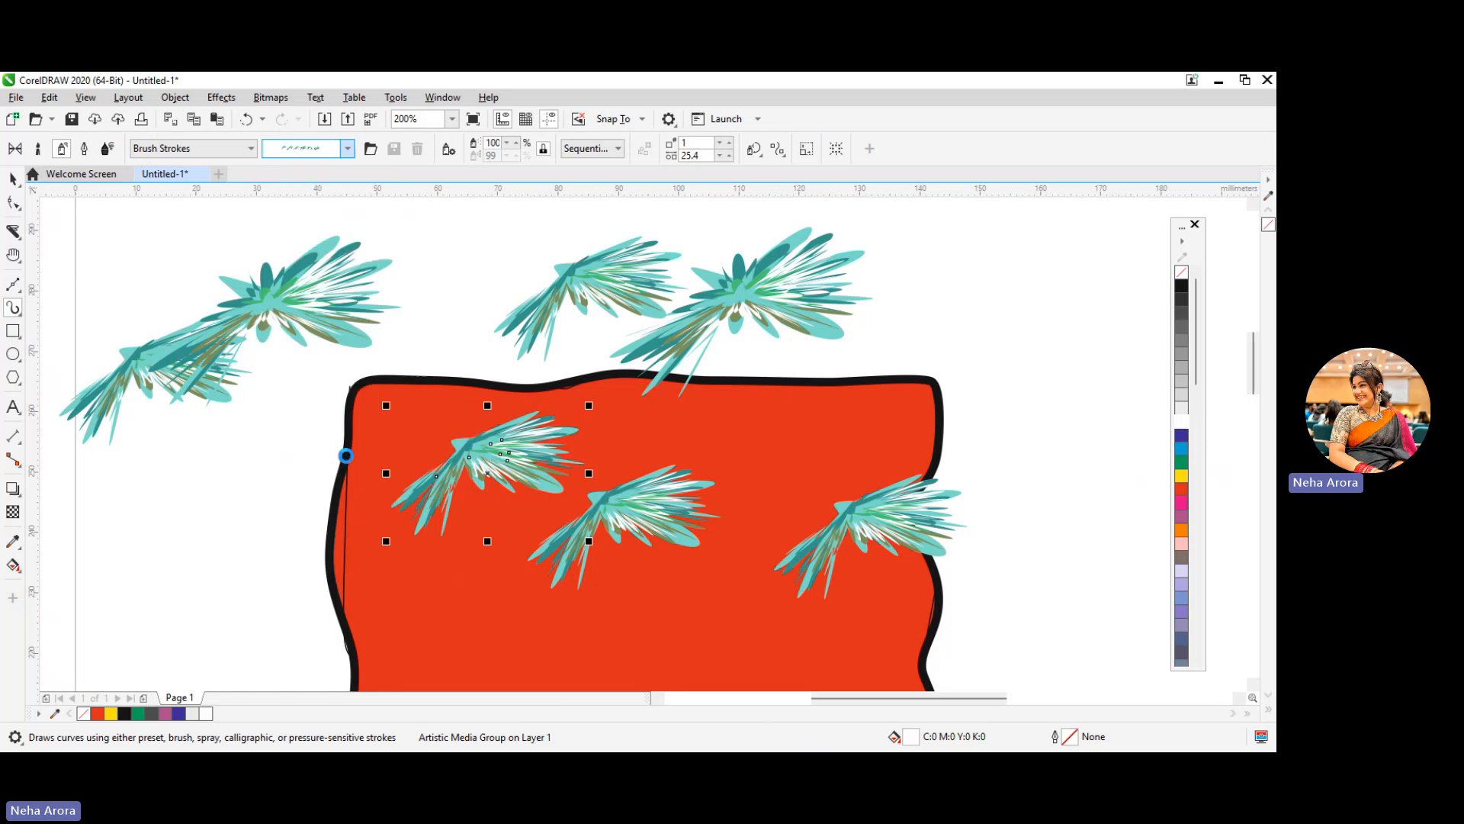
click(706, 466)
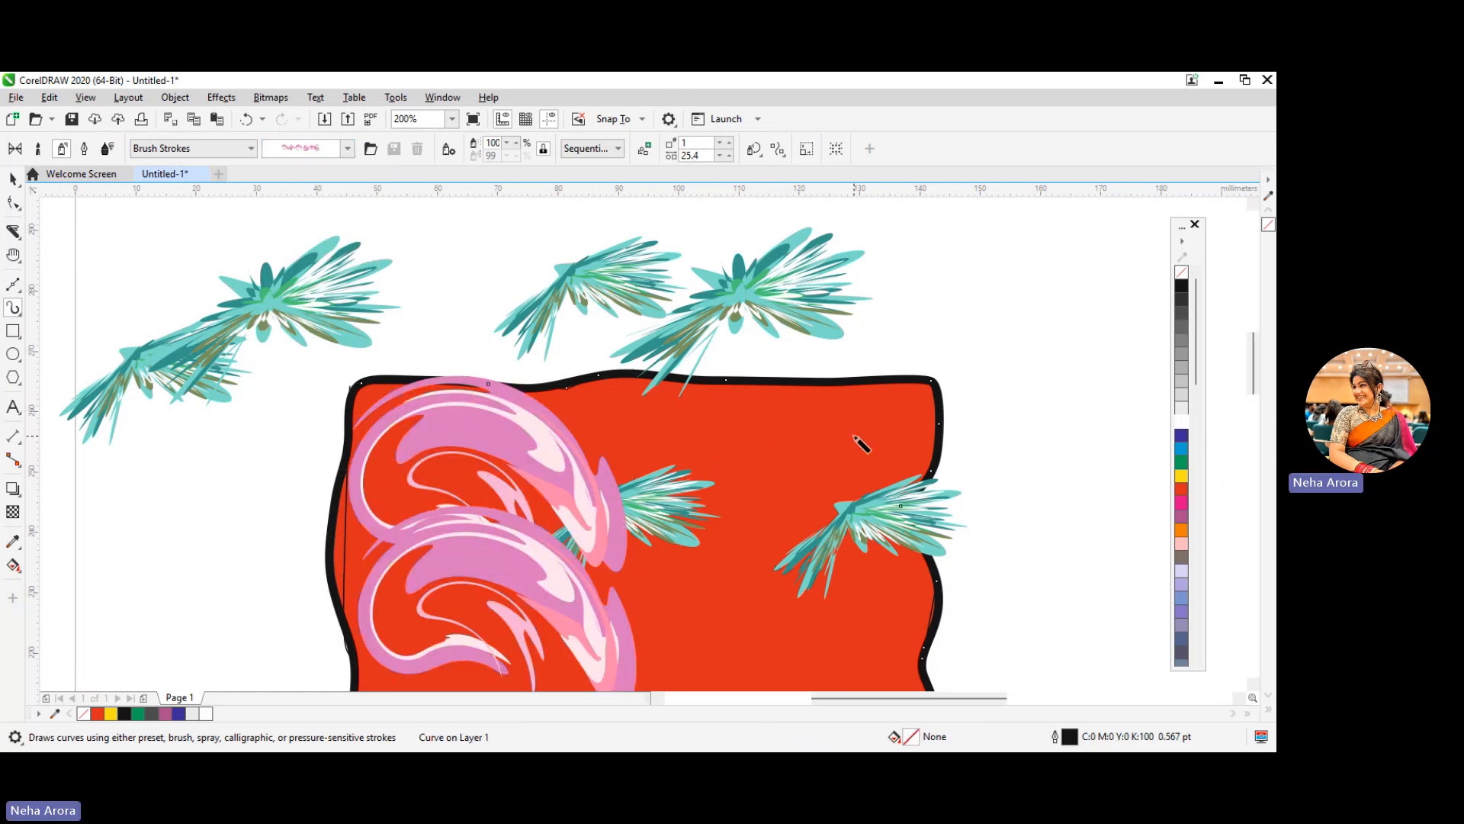
mouse_move(855, 437)
mouse_down()
mouse_move(913, 361)
mouse_move(860, 458)
mouse_up()
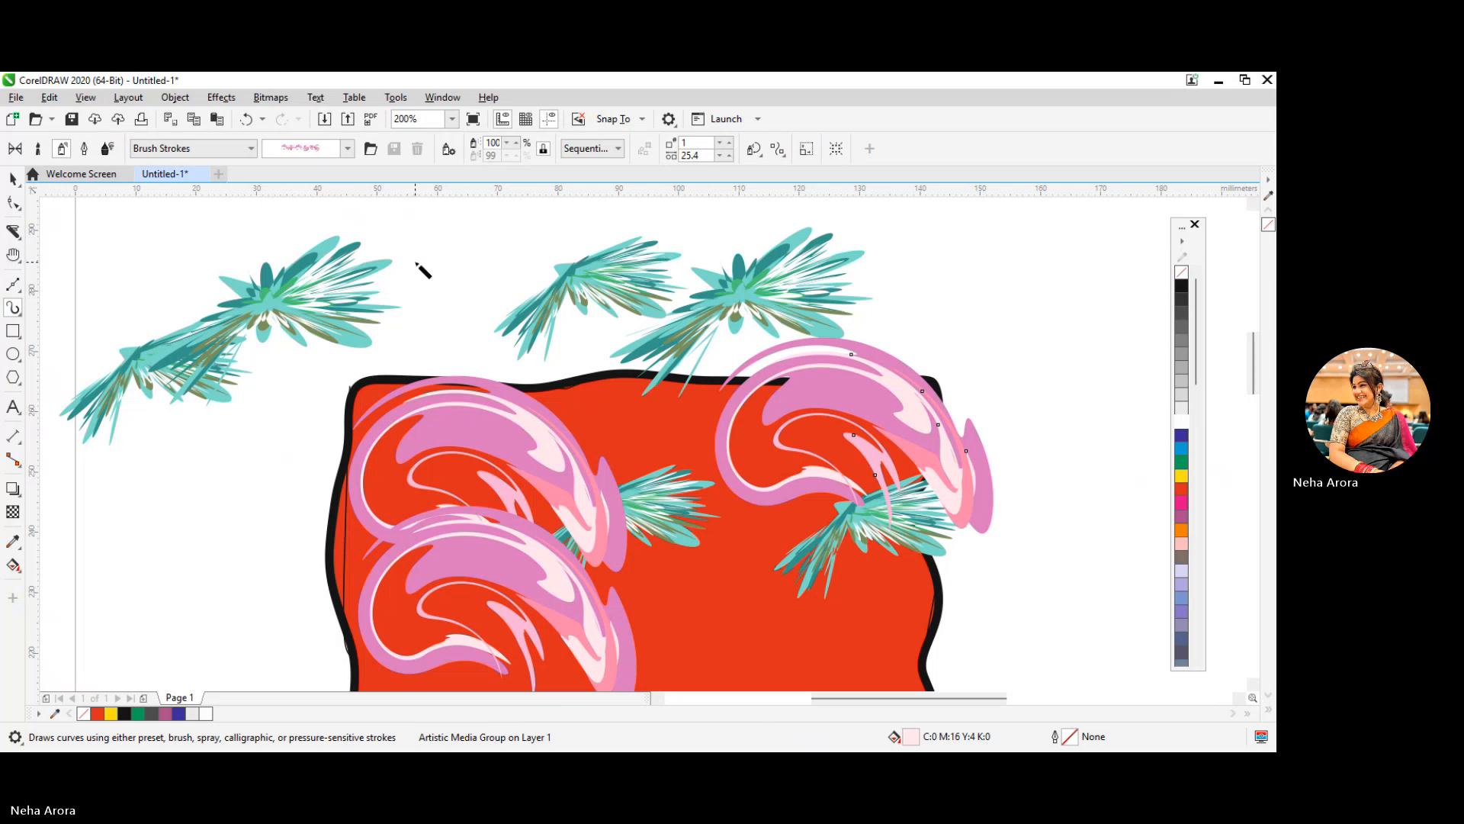
click(249, 148)
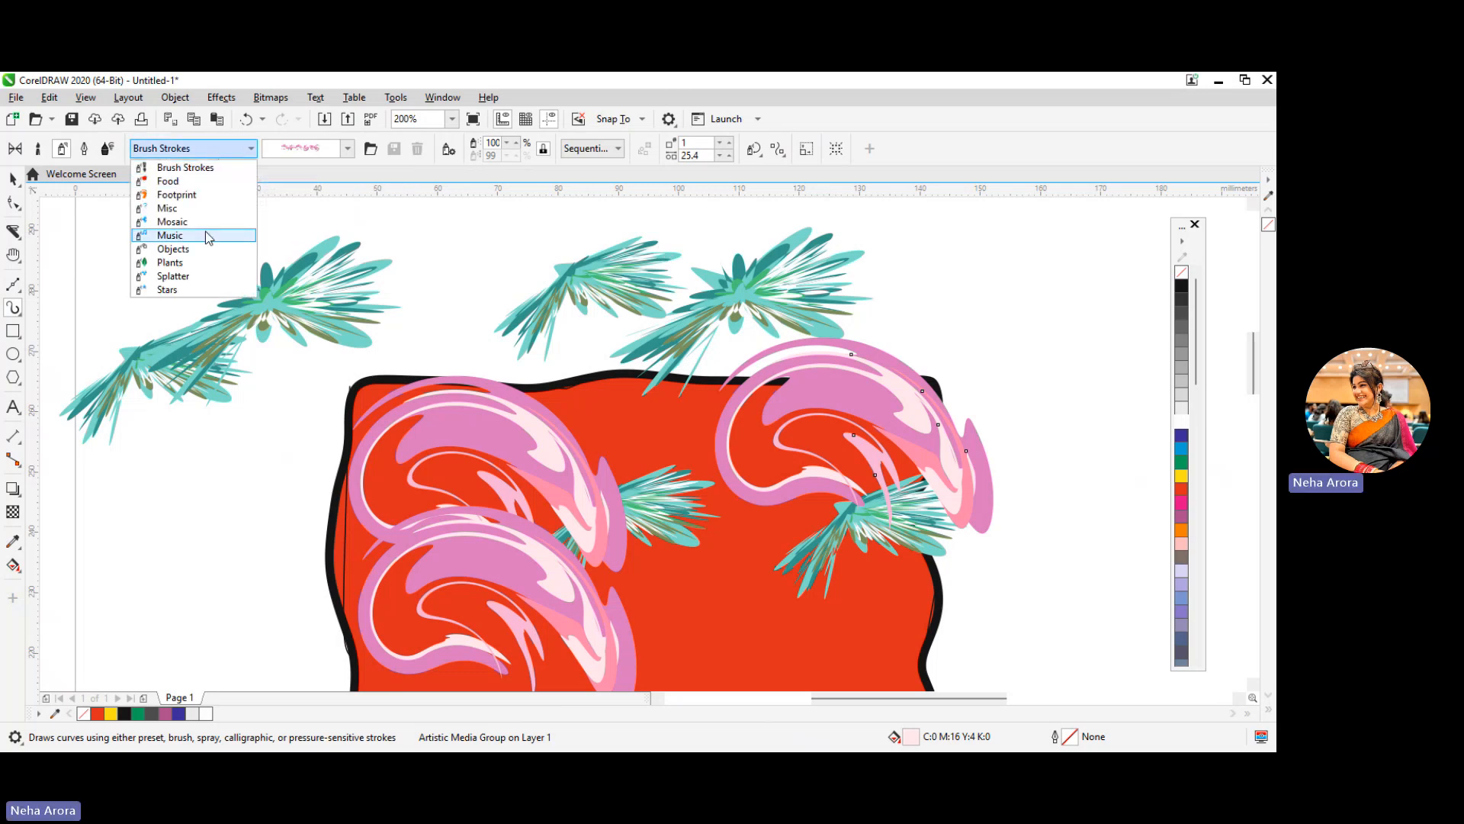
key(Escape)
drag(276, 467, 328, 456)
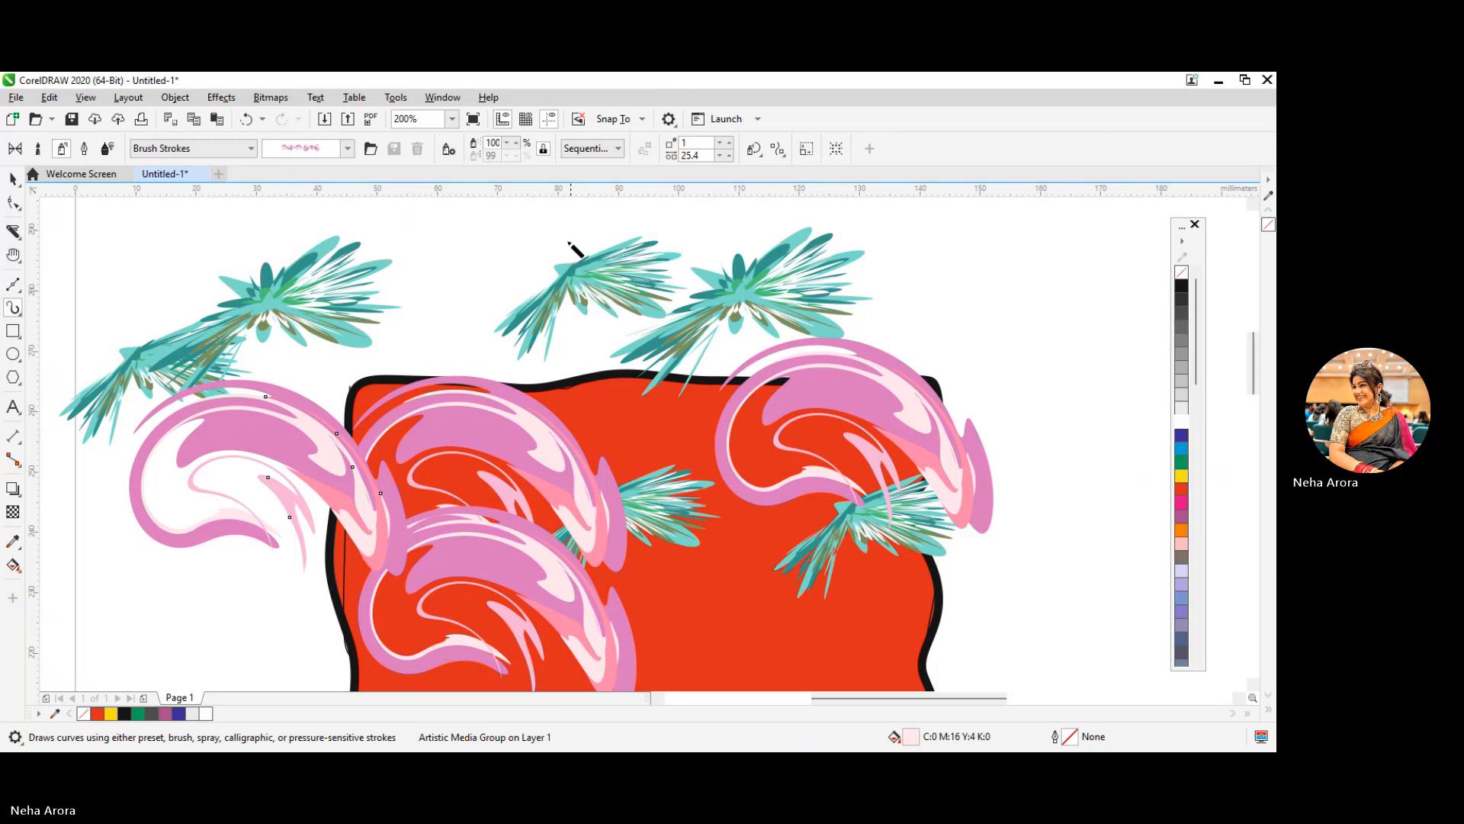
drag(467, 299, 488, 272)
Step: Reduce the spray object size of the pink swirl above the red shape to 76%
click(516, 143)
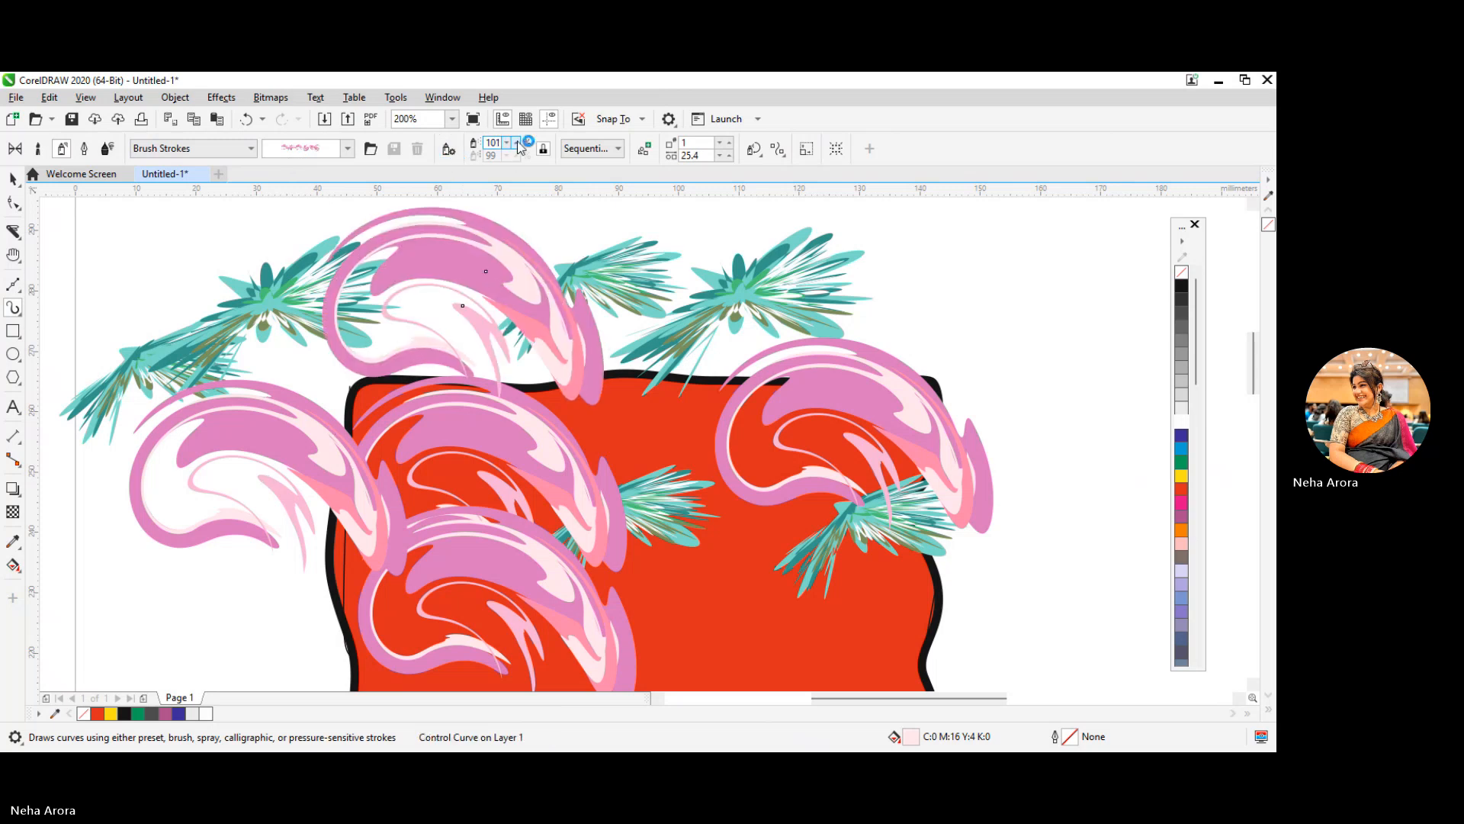
click(506, 143)
click(506, 144)
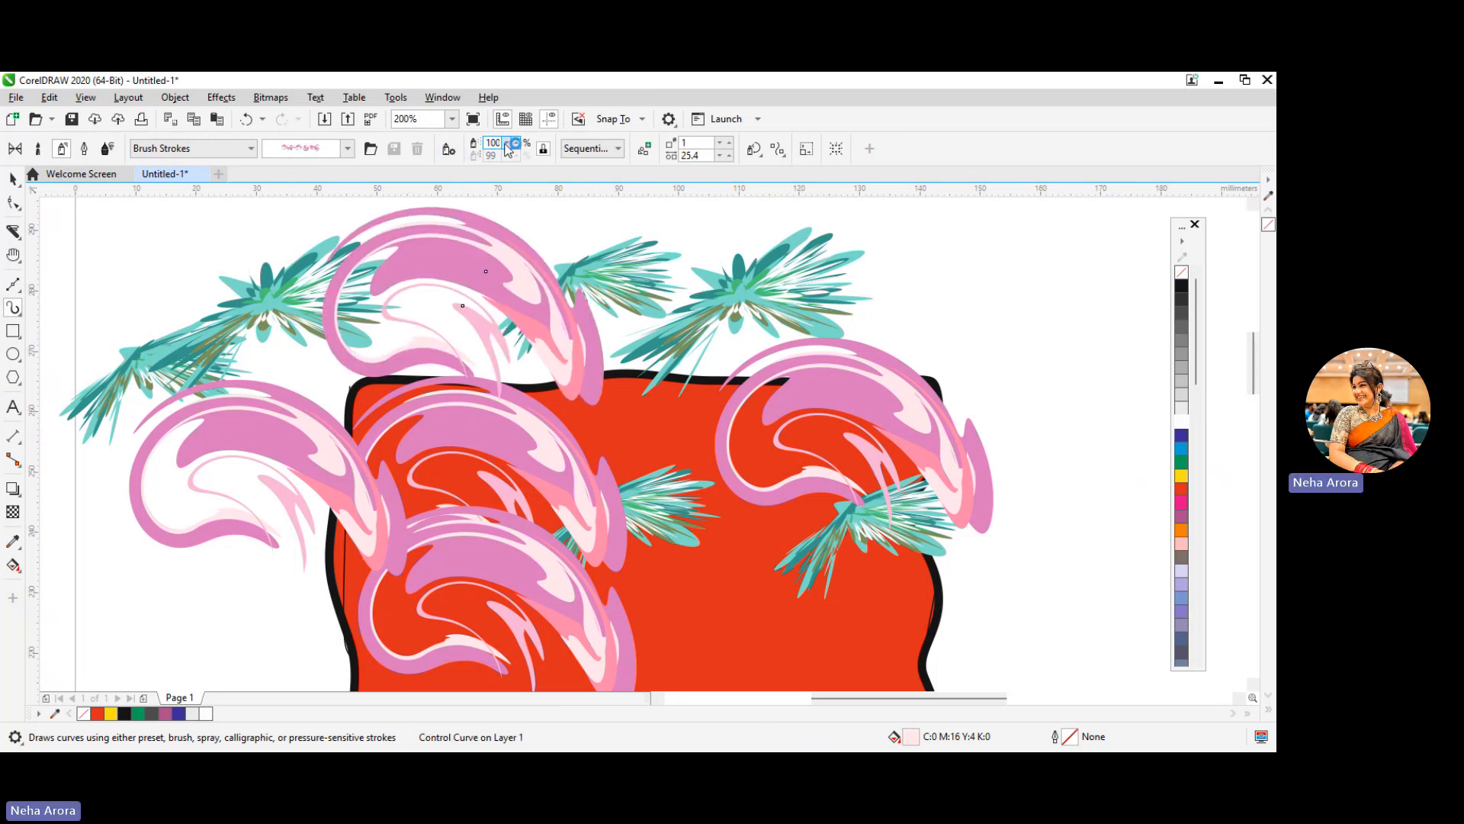
click(506, 144)
click(506, 143)
click(506, 145)
click(507, 145)
click(507, 145)
click(506, 145)
click(506, 145)
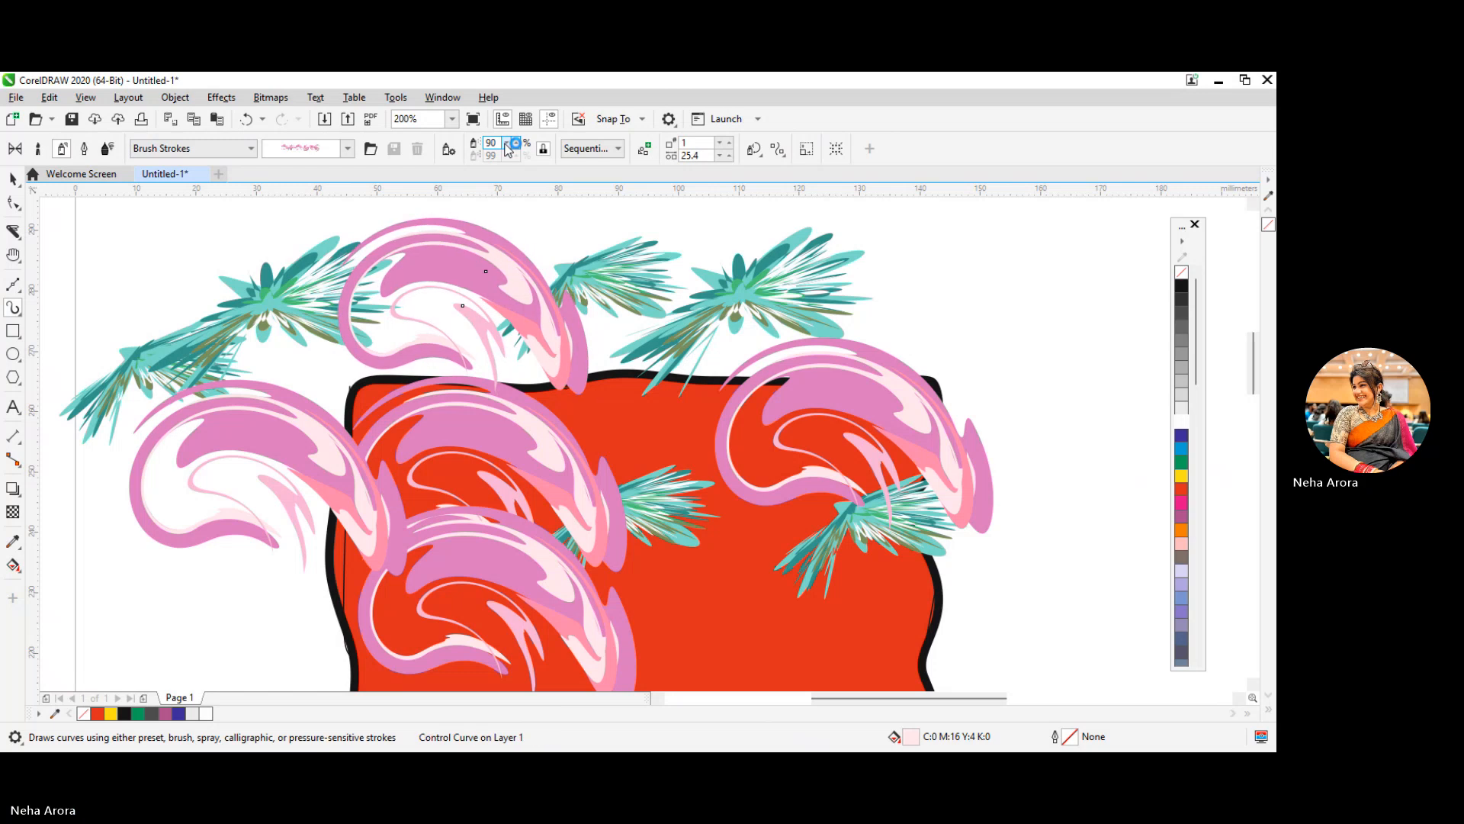
click(506, 145)
click(506, 145)
click(506, 145)
click(506, 144)
click(506, 145)
click(507, 145)
click(507, 145)
click(507, 145)
click(506, 145)
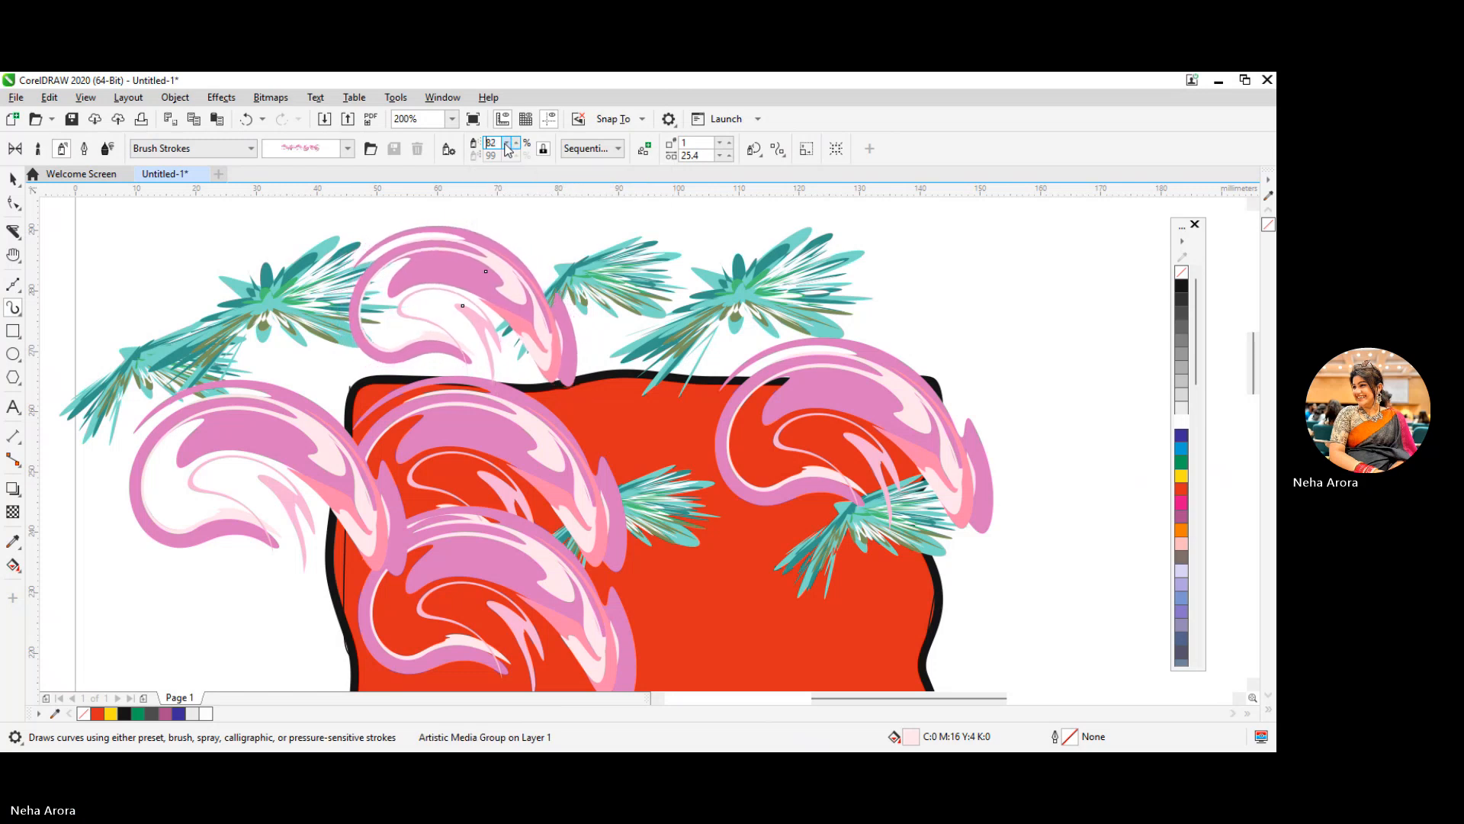
click(507, 145)
click(506, 145)
click(507, 145)
click(506, 145)
click(506, 145)
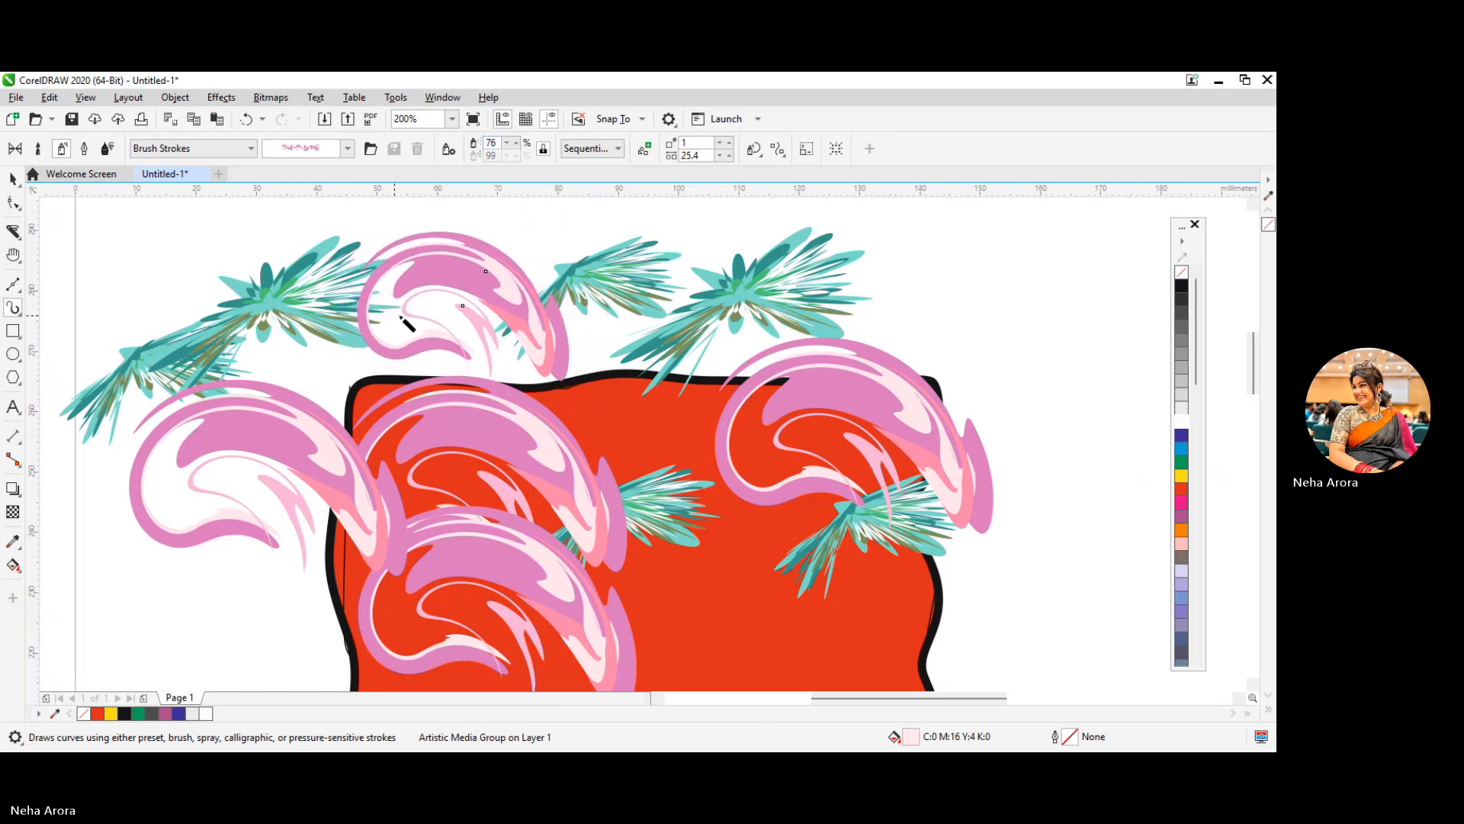
Step: Paint another pink swirl stroke over the red shape, and add strokes with the red-orange brush spray pattern across the artwork
mouse_move(428, 602)
mouse_down()
mouse_move(694, 602)
mouse_move(824, 656)
mouse_up()
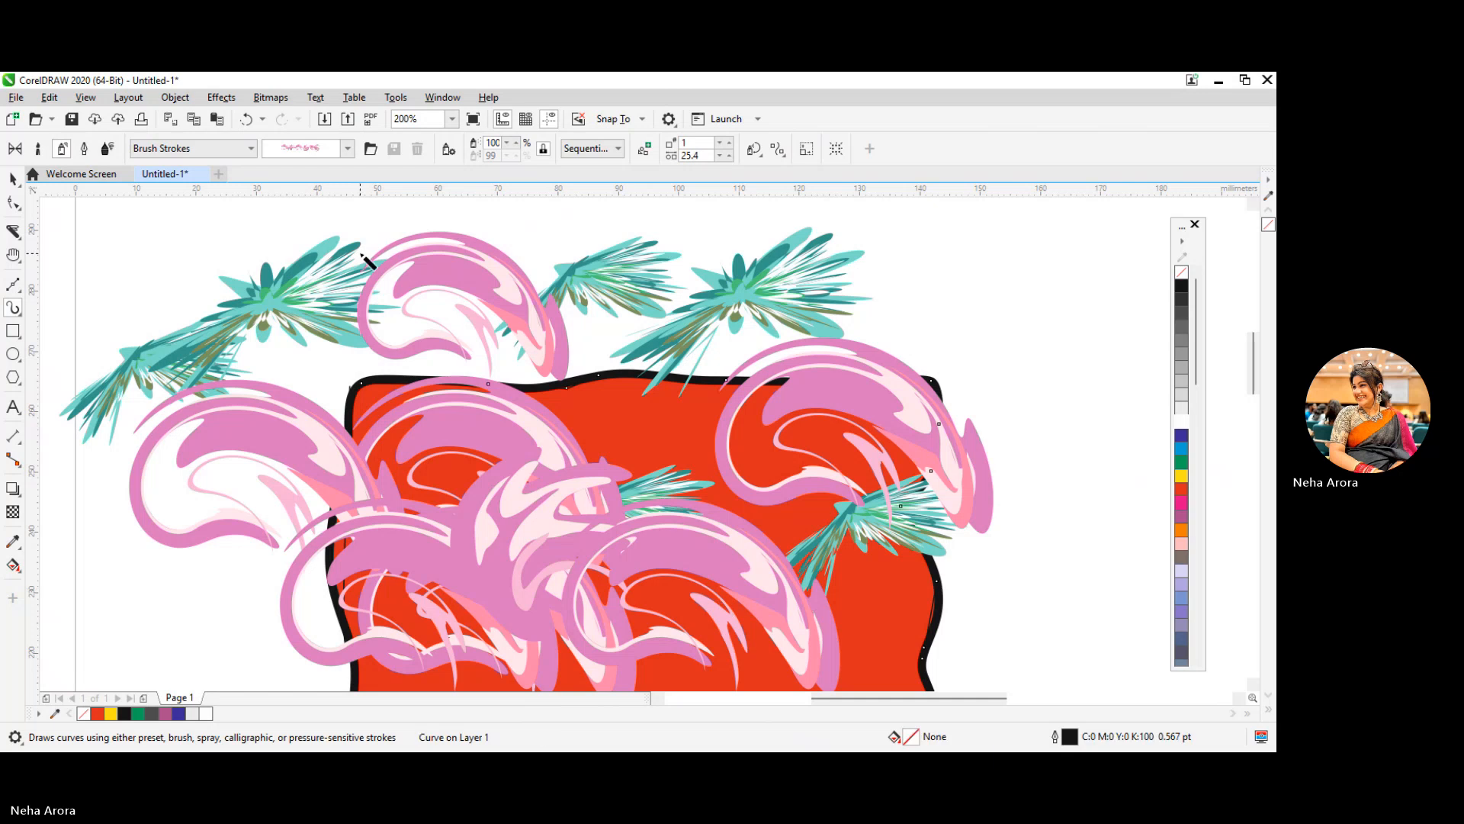
click(347, 148)
click(337, 331)
scroll(920, 526, down, 5)
scroll(817, 542, up, 5)
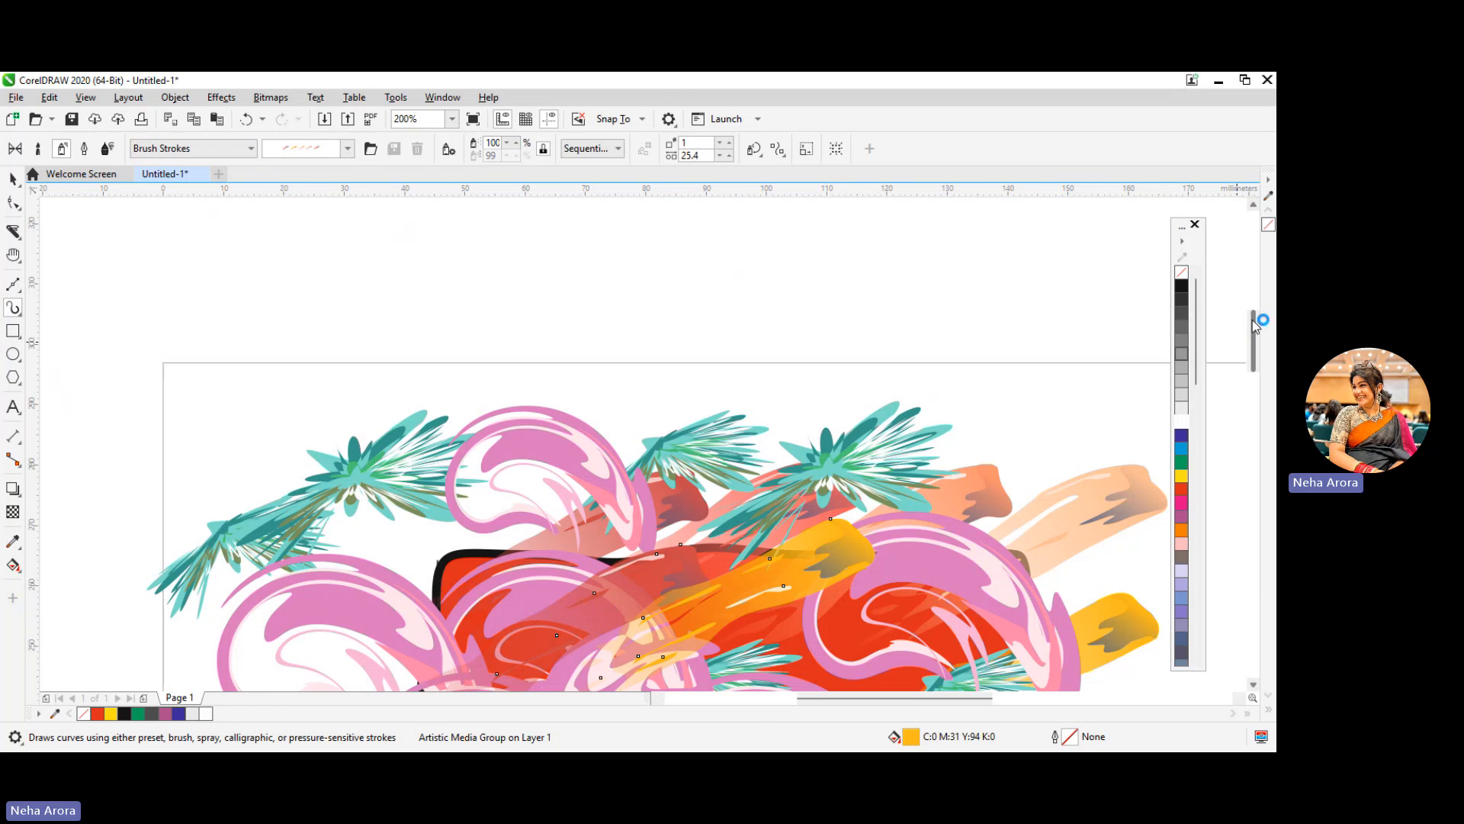
drag(1252, 318, 1256, 350)
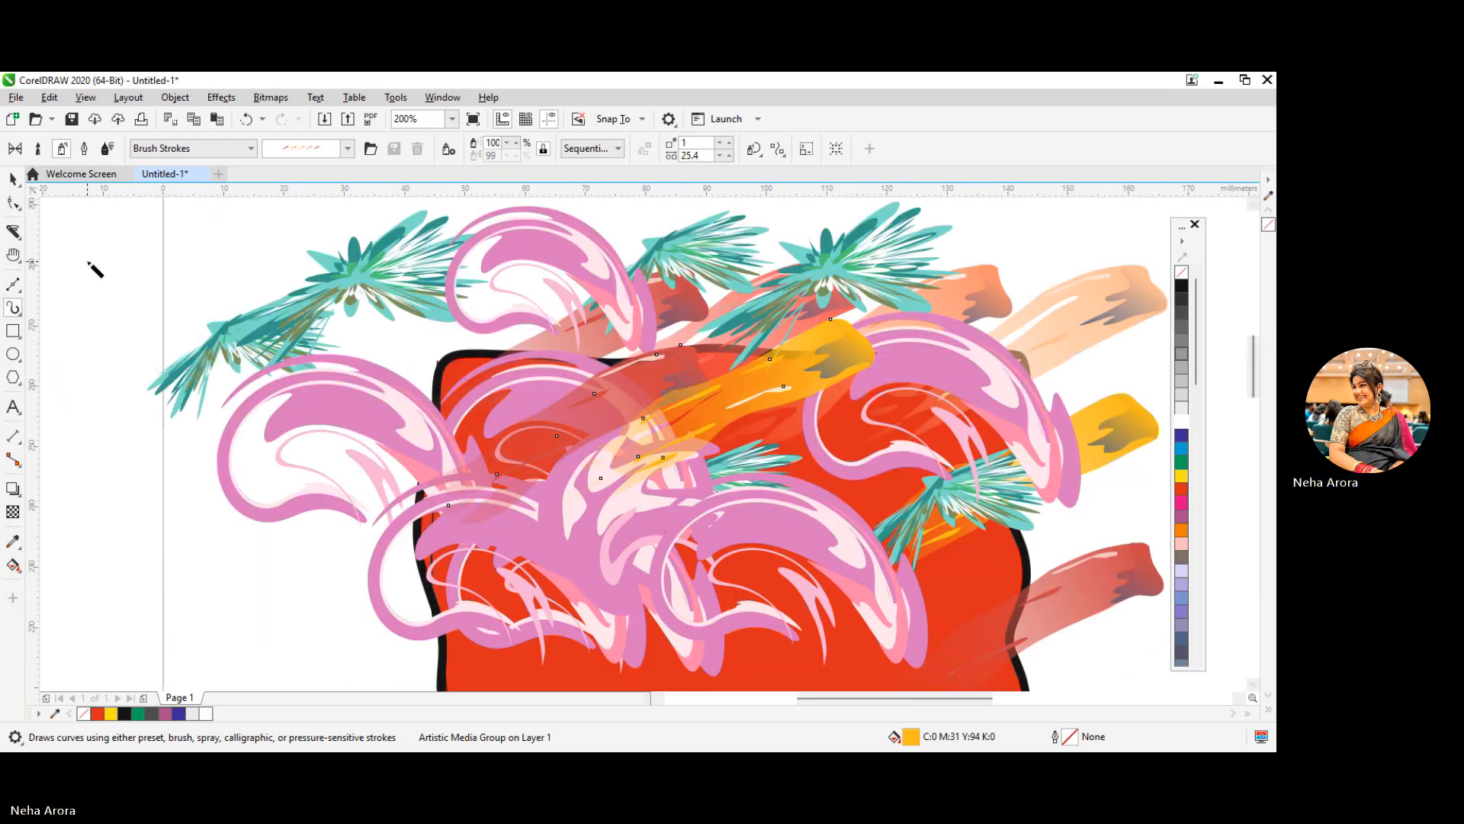
Step: With LiveSketch, sketch several loose curves over the teal and pink brush strokes at the red shape's upper left
click(23, 319)
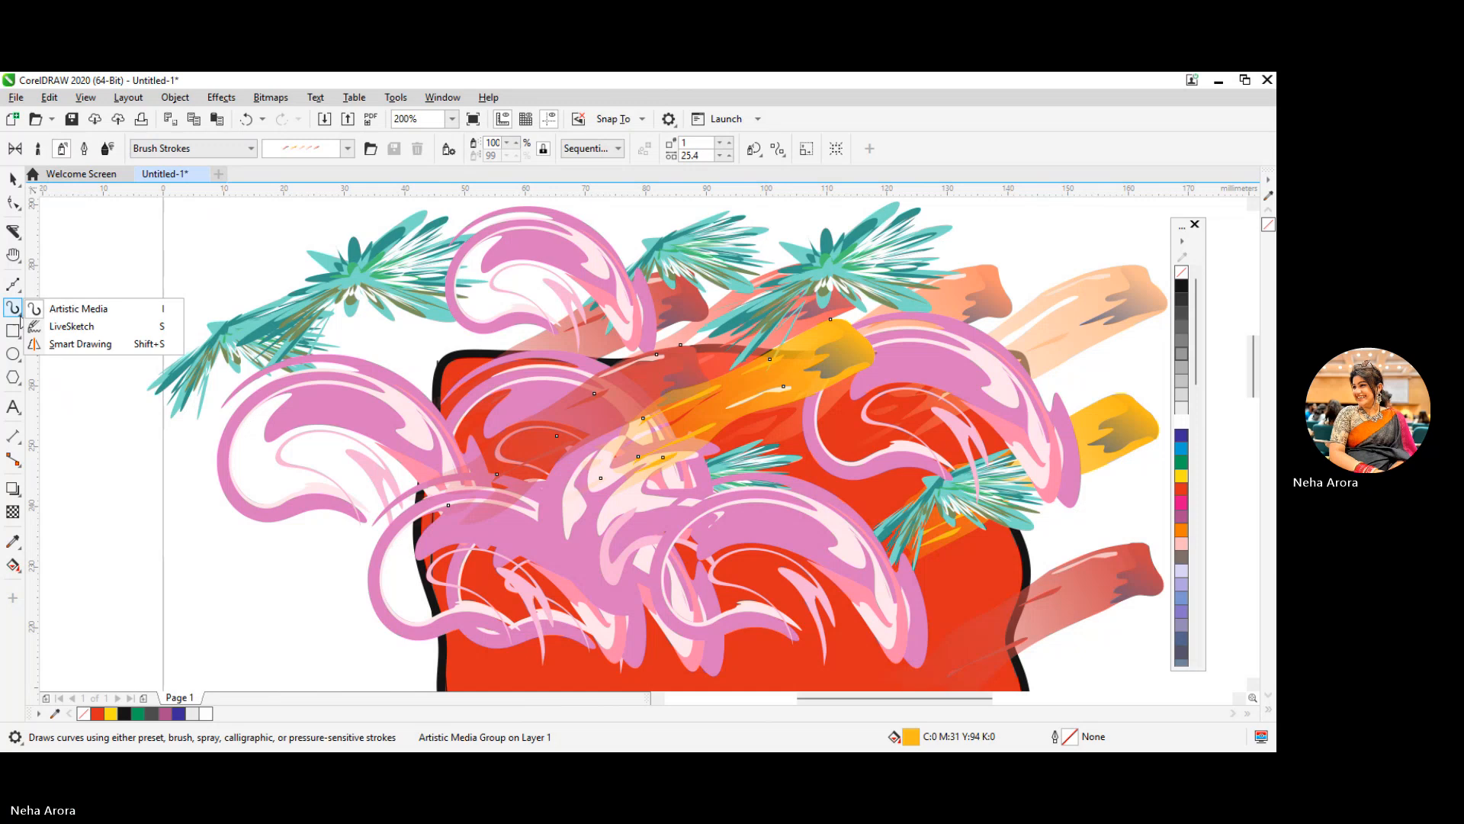
click(79, 328)
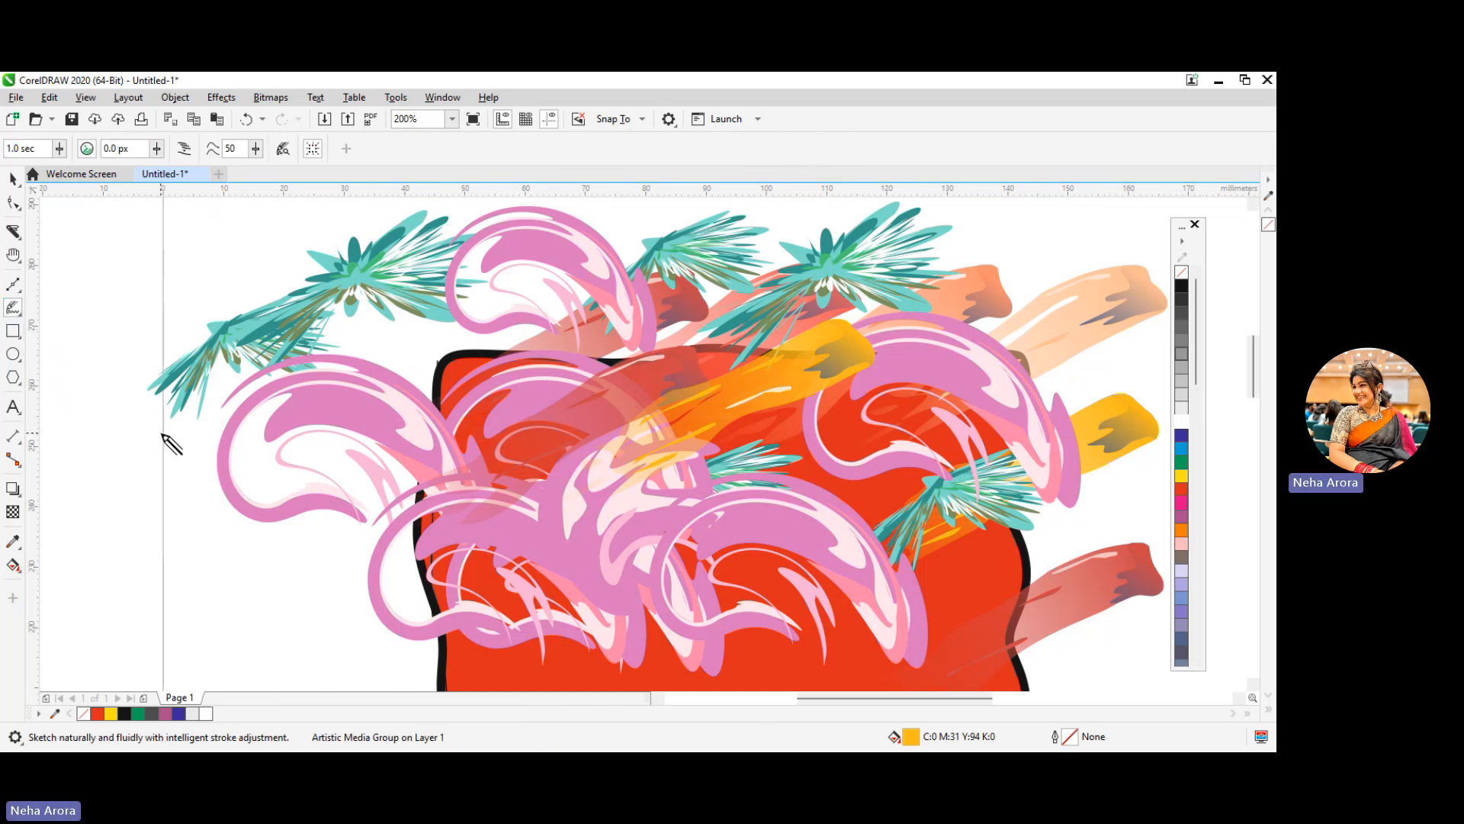
mouse_move(164, 438)
mouse_down()
mouse_move(237, 402)
mouse_move(215, 382)
mouse_up()
drag(245, 327, 287, 351)
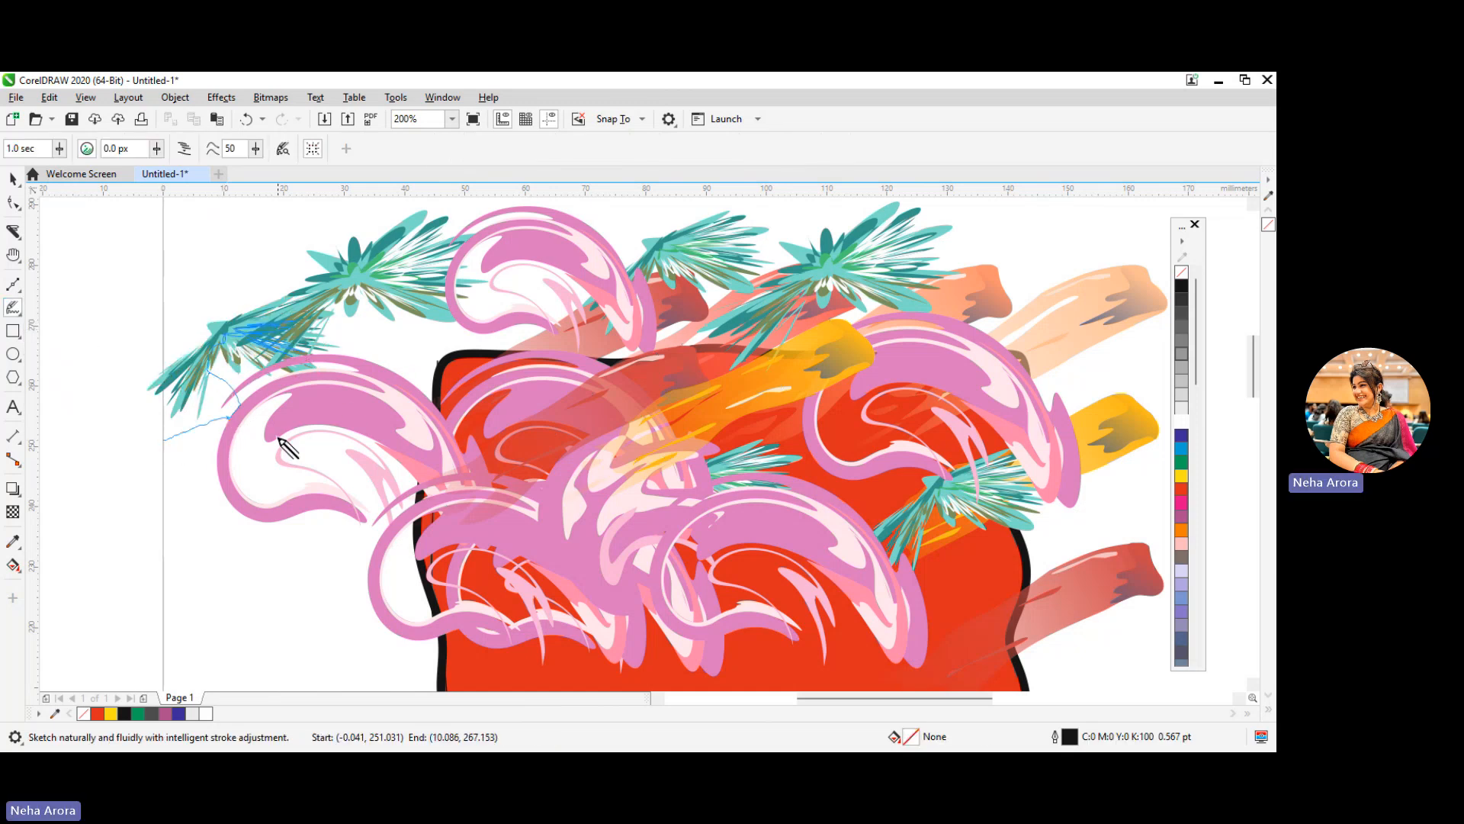
mouse_move(406, 333)
mouse_down()
mouse_move(356, 369)
mouse_move(282, 373)
mouse_move(278, 419)
mouse_up()
mouse_move(253, 543)
mouse_down()
mouse_move(259, 526)
mouse_move(353, 496)
mouse_move(336, 540)
mouse_up()
drag(393, 469, 442, 488)
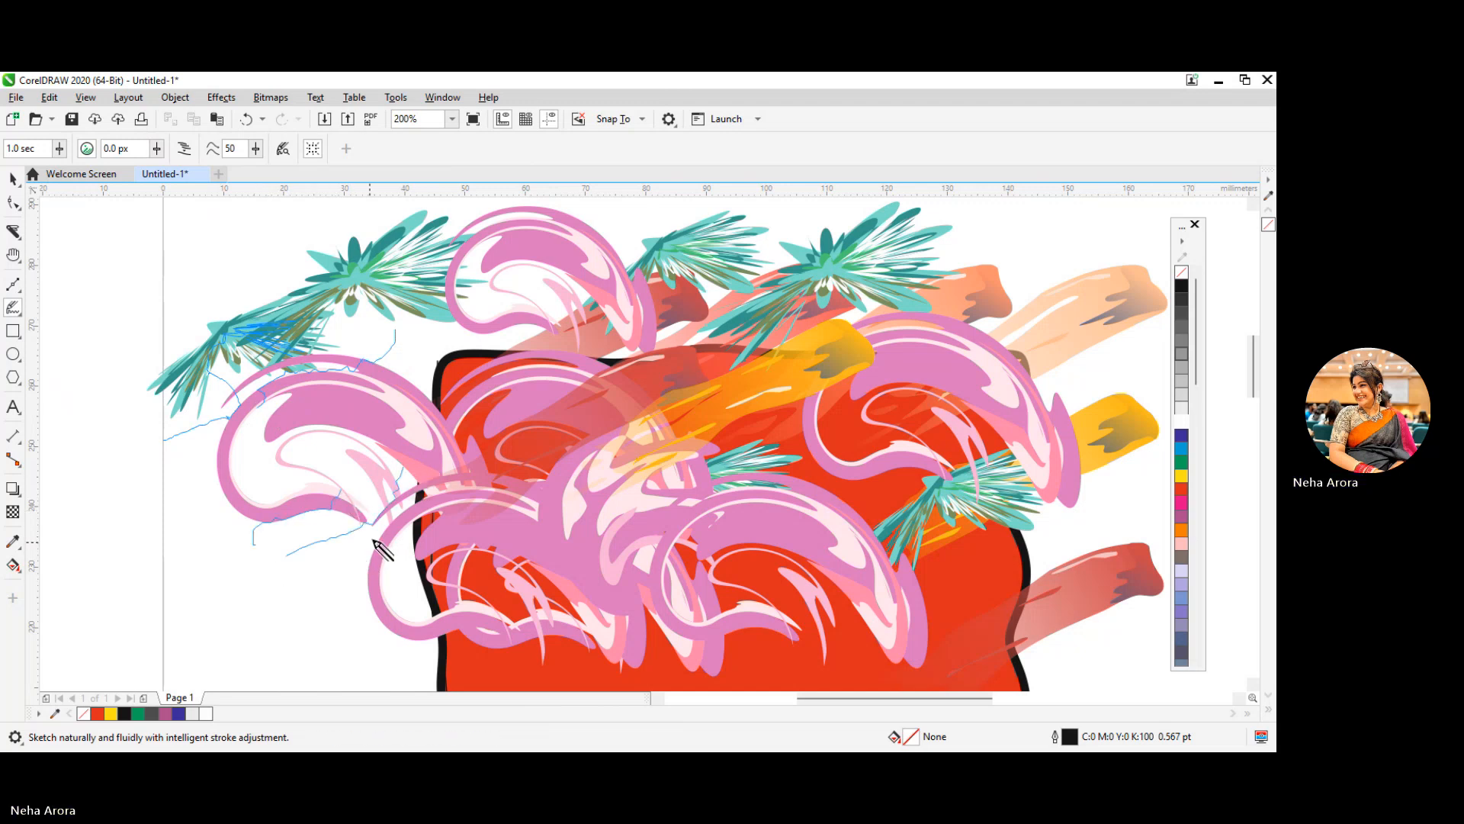
drag(406, 356, 473, 457)
mouse_move(355, 369)
mouse_down()
mouse_move(245, 386)
mouse_move(186, 496)
mouse_move(343, 450)
mouse_move(382, 365)
mouse_move(395, 248)
mouse_up()
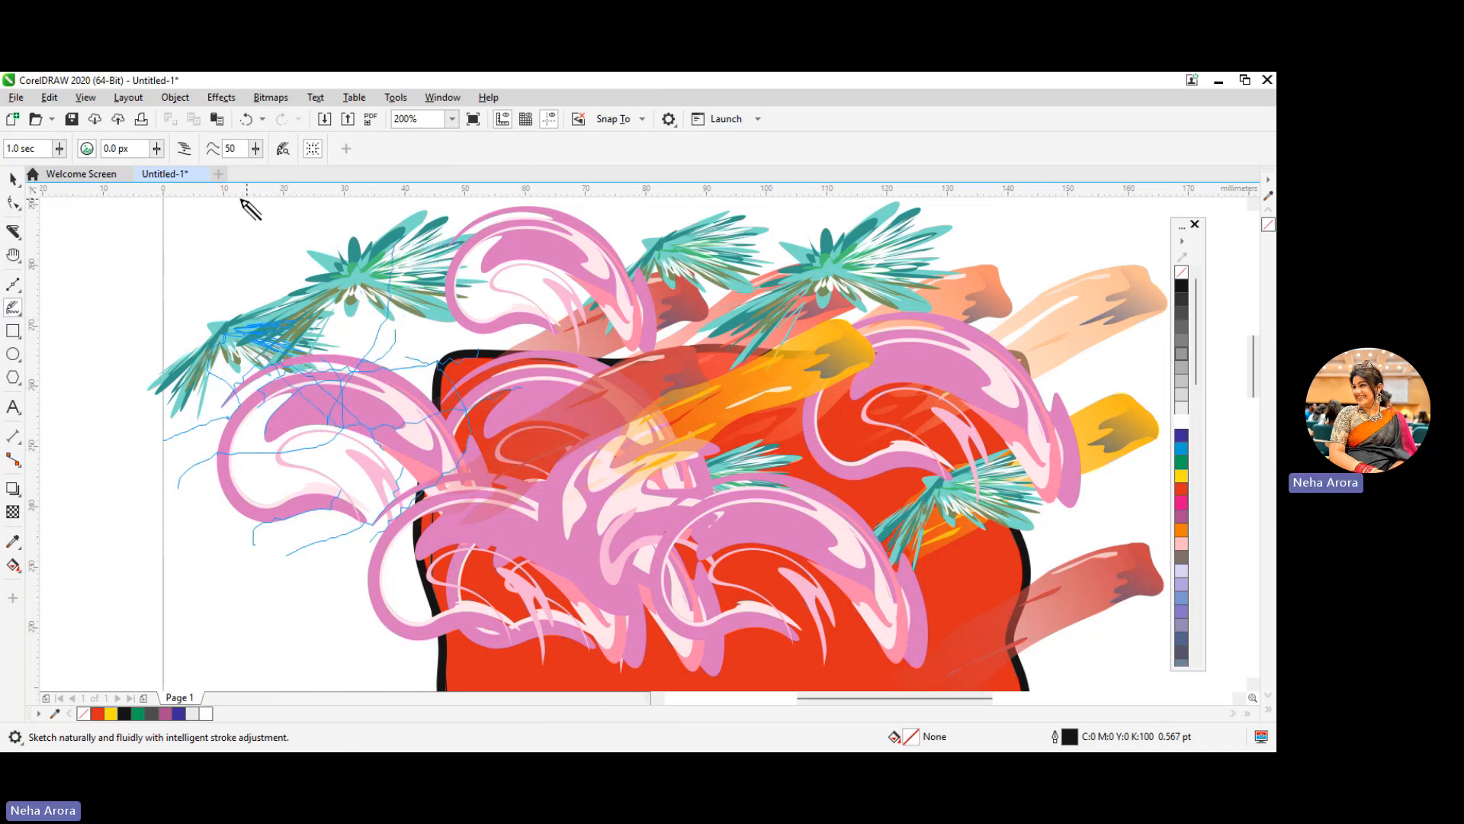
click(285, 153)
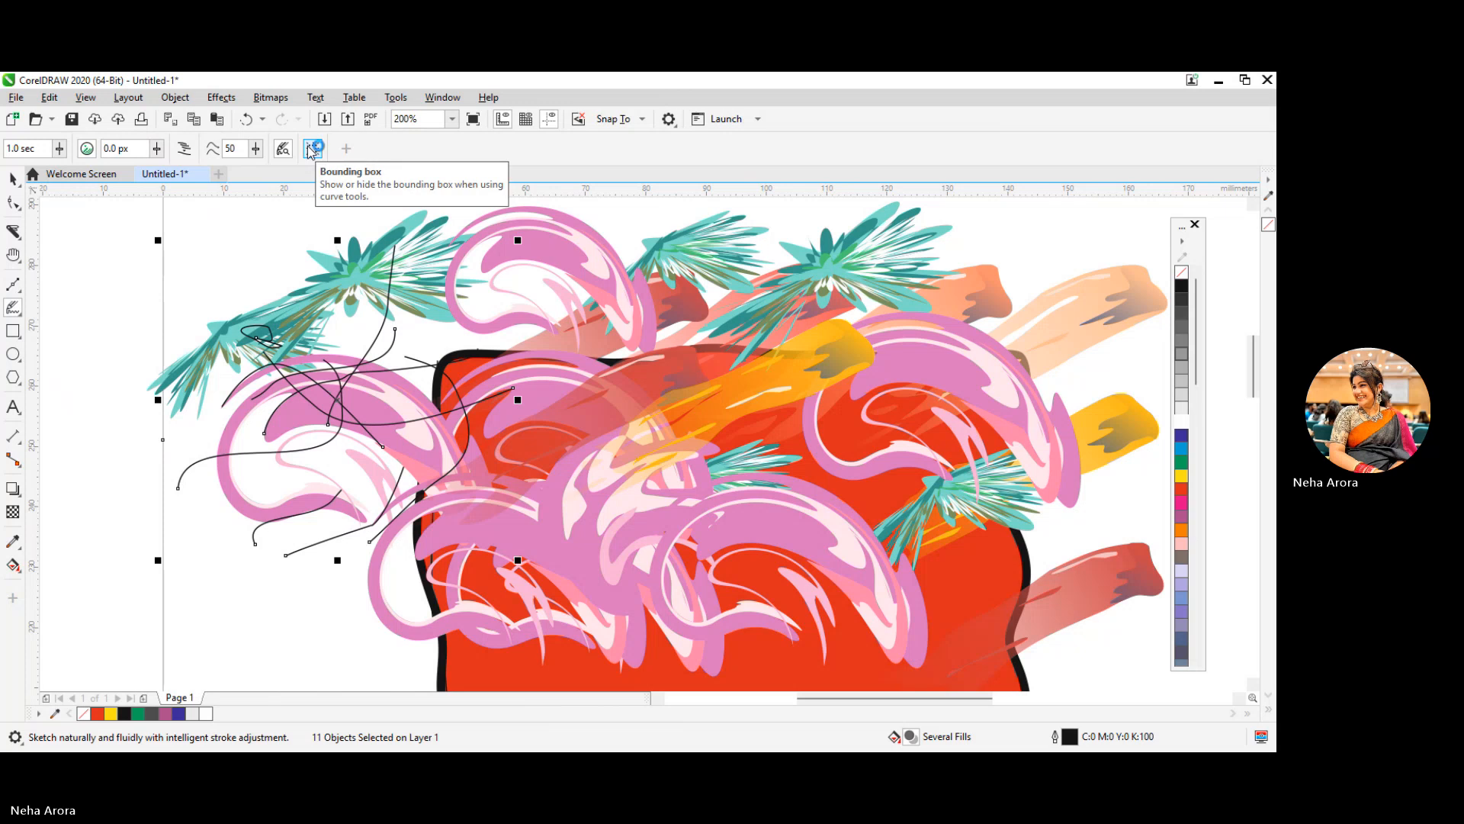
Step: With Smart Drawing, draw freehand lines over the upper-left teal strokes, keeping the smart smoothing level at Medium
click(13, 308)
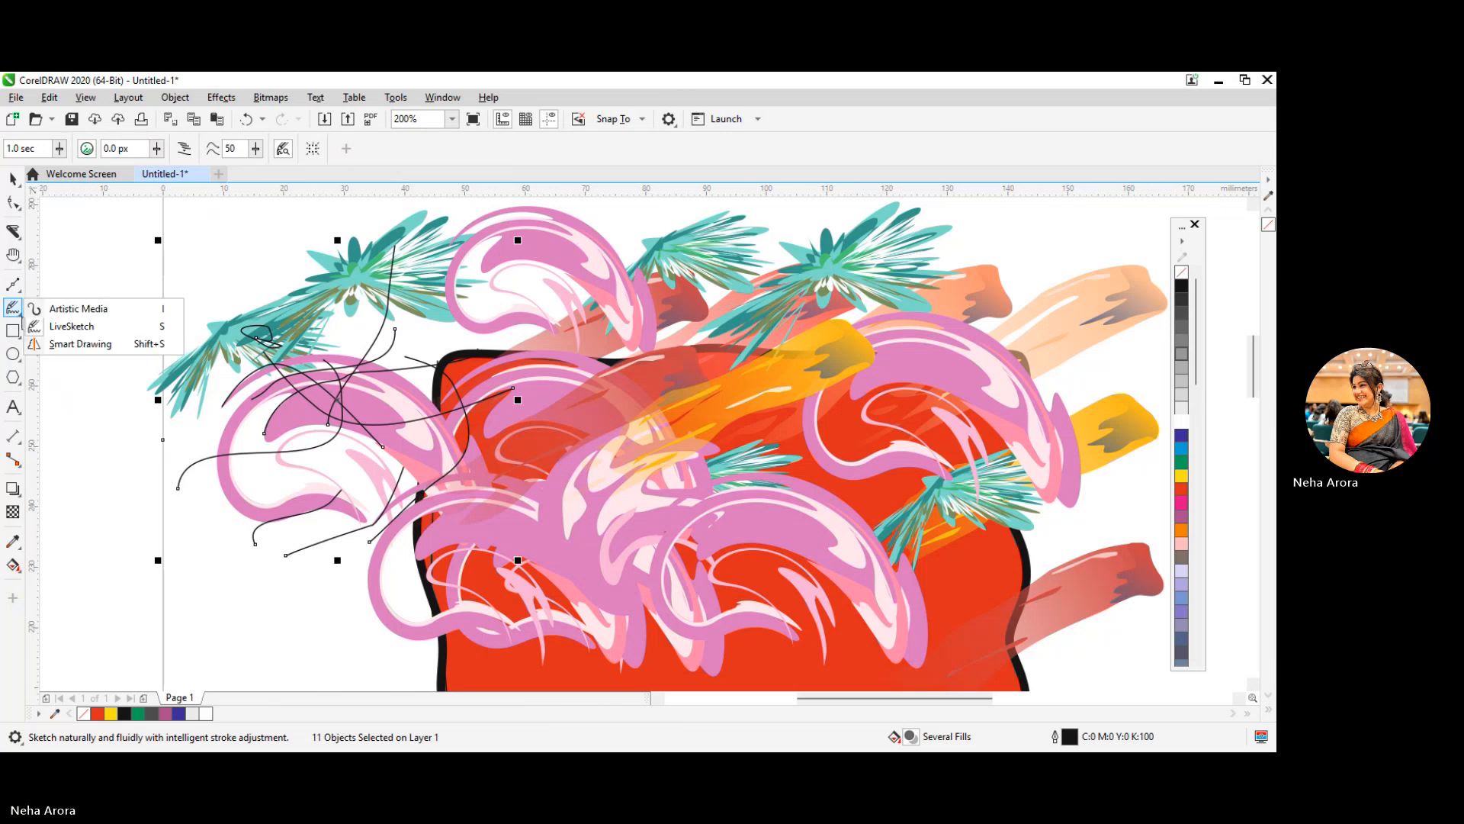
click(65, 344)
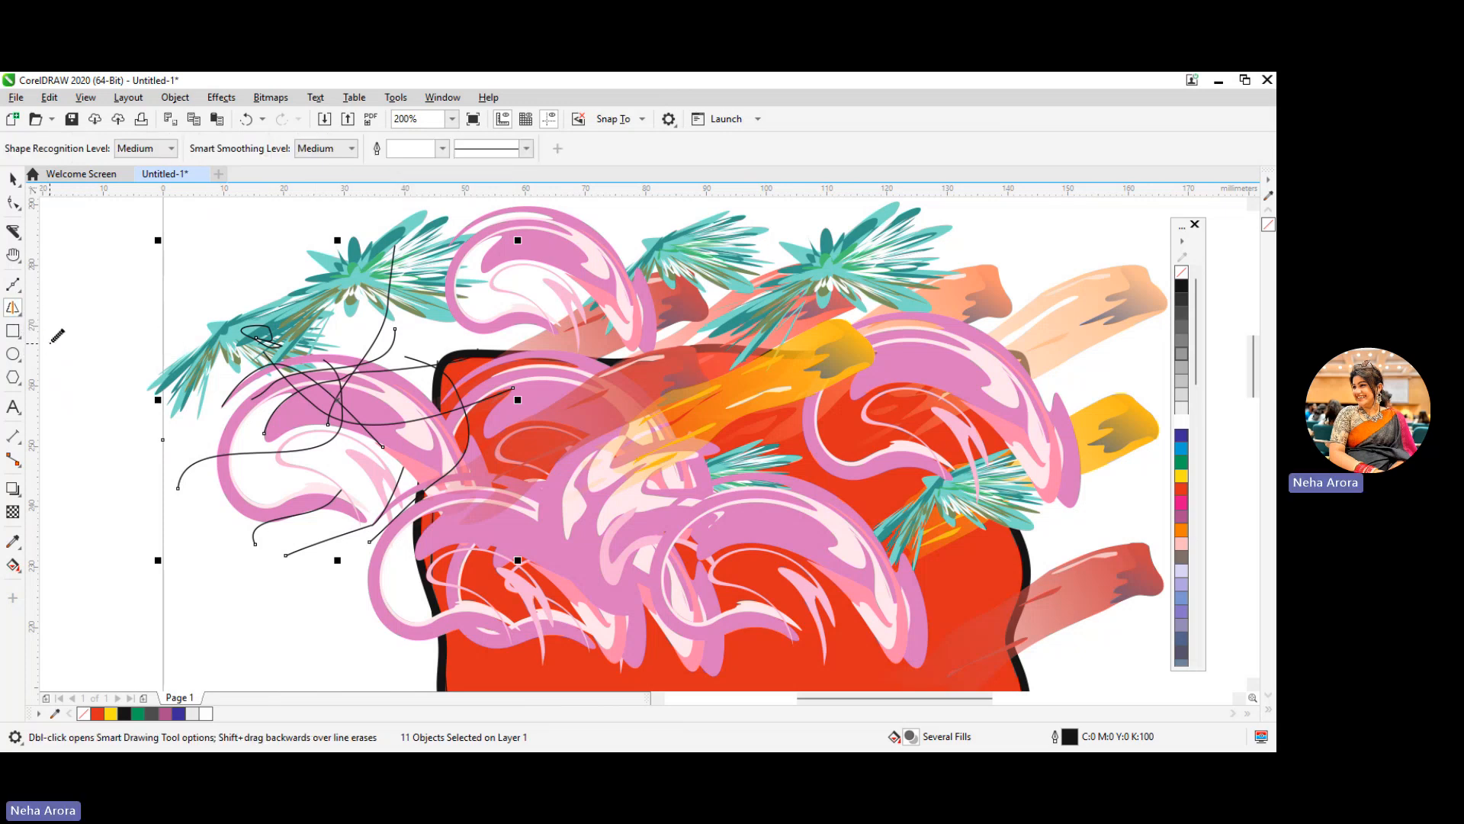
mouse_move(159, 355)
mouse_down()
mouse_move(246, 283)
mouse_move(309, 303)
mouse_move(257, 257)
mouse_move(75, 252)
mouse_move(92, 292)
mouse_move(135, 293)
mouse_move(206, 256)
mouse_move(276, 242)
mouse_move(264, 259)
mouse_move(275, 243)
mouse_move(412, 214)
mouse_up()
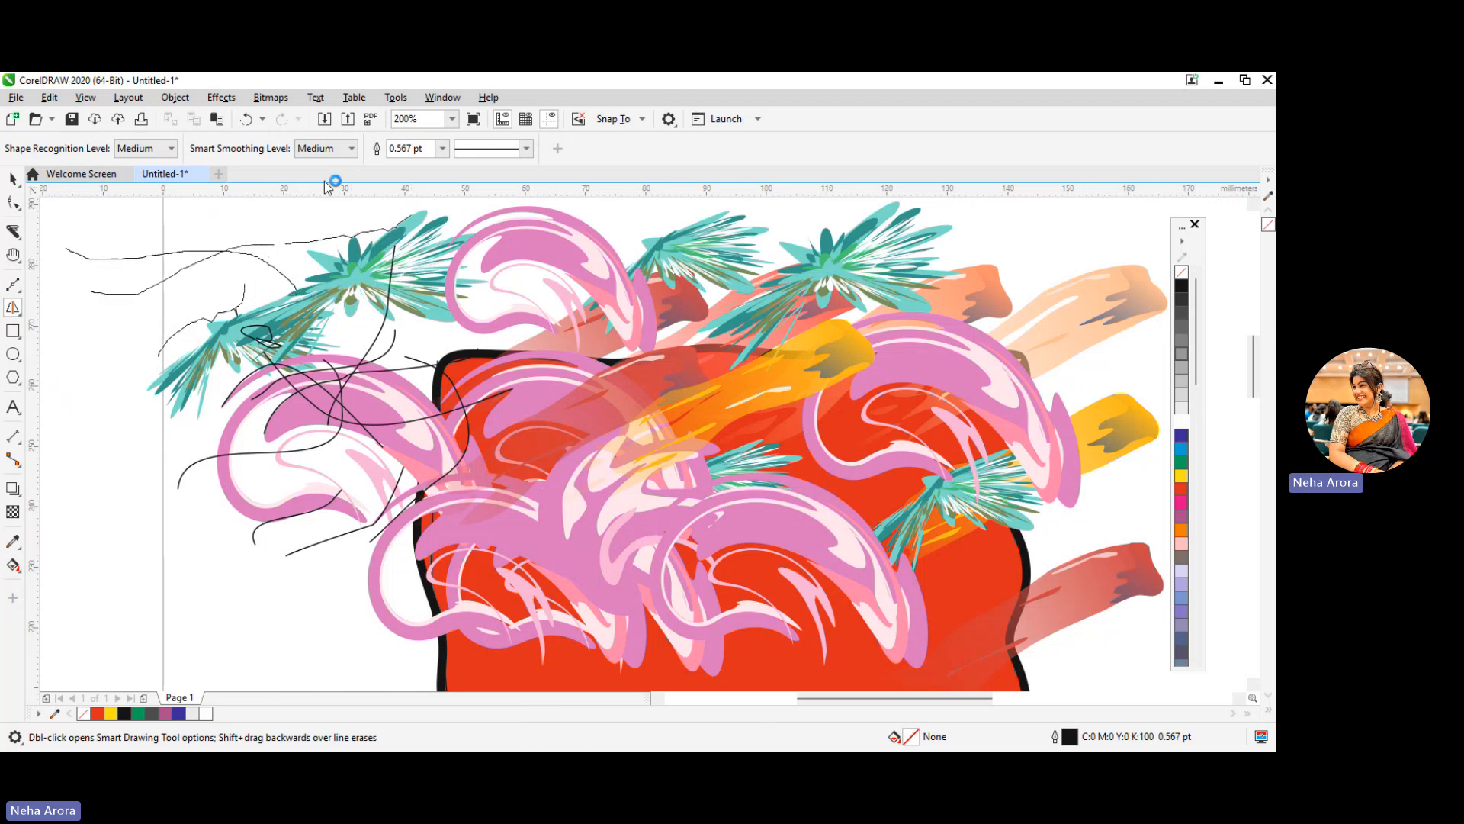
click(333, 148)
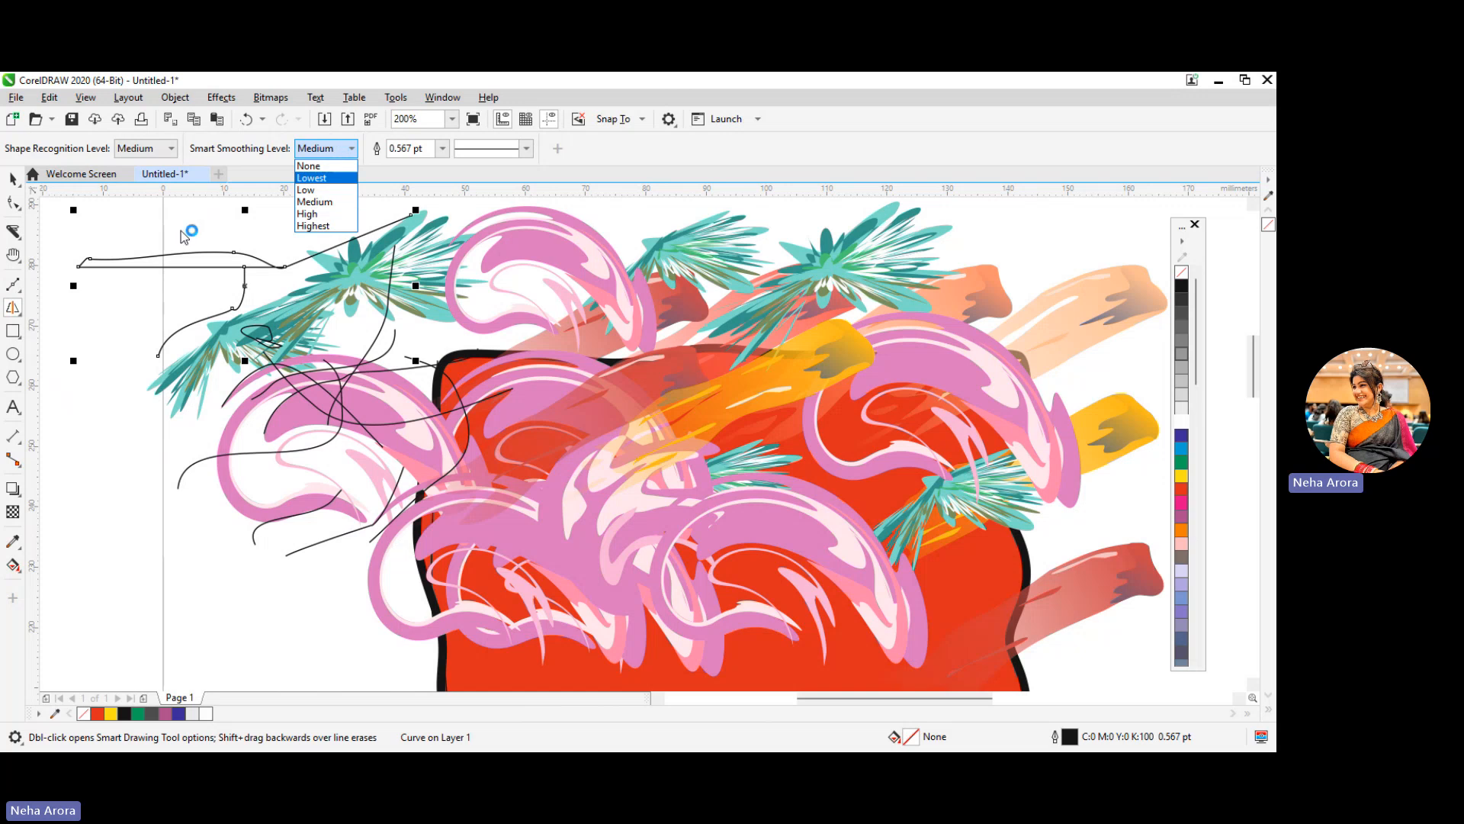
key(Escape)
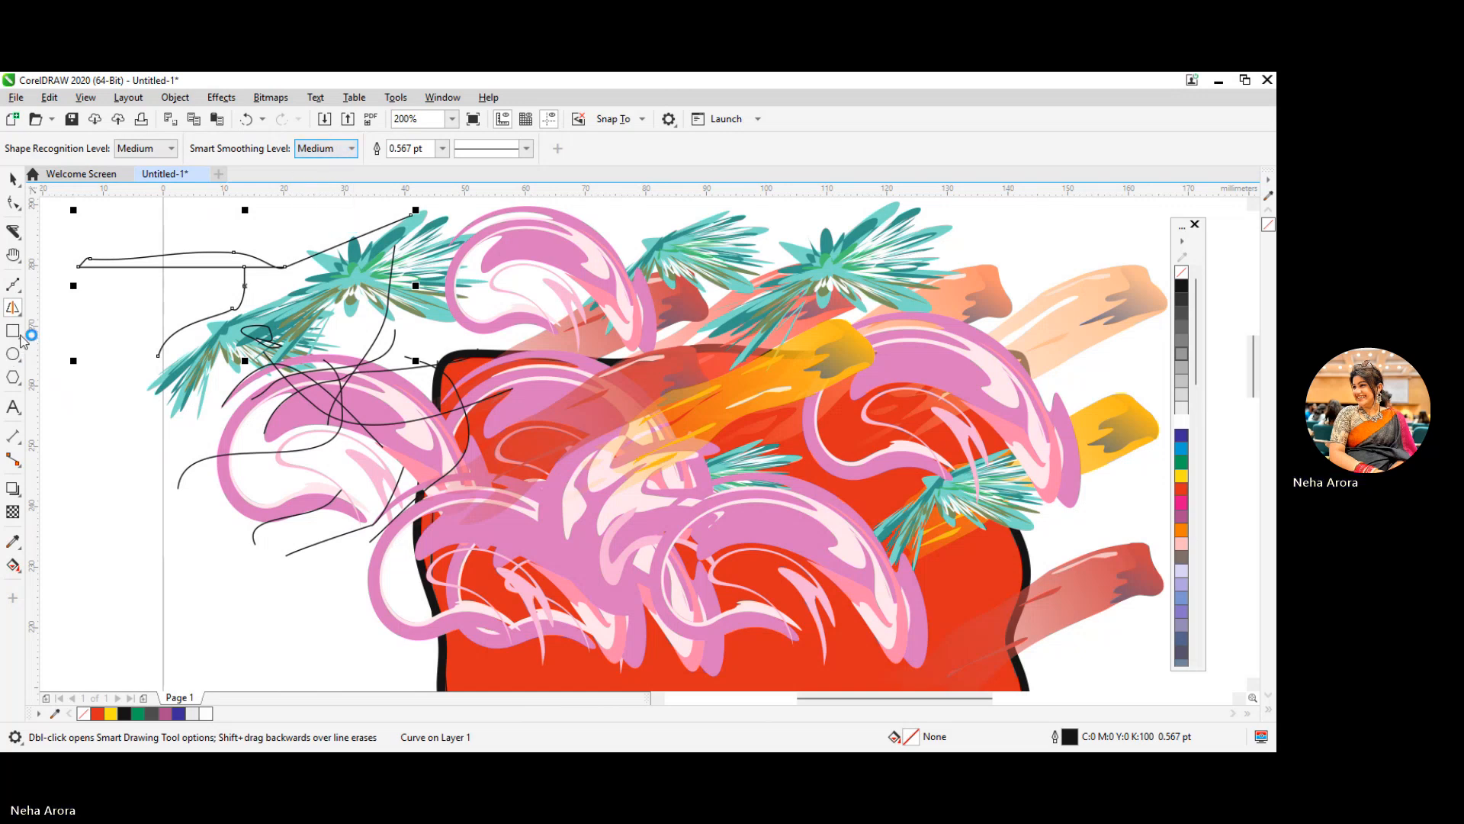
Step: Draw a rectangle about 59 mm by 38 mm beside the page's upper right corner, over the freehand curve
click(20, 335)
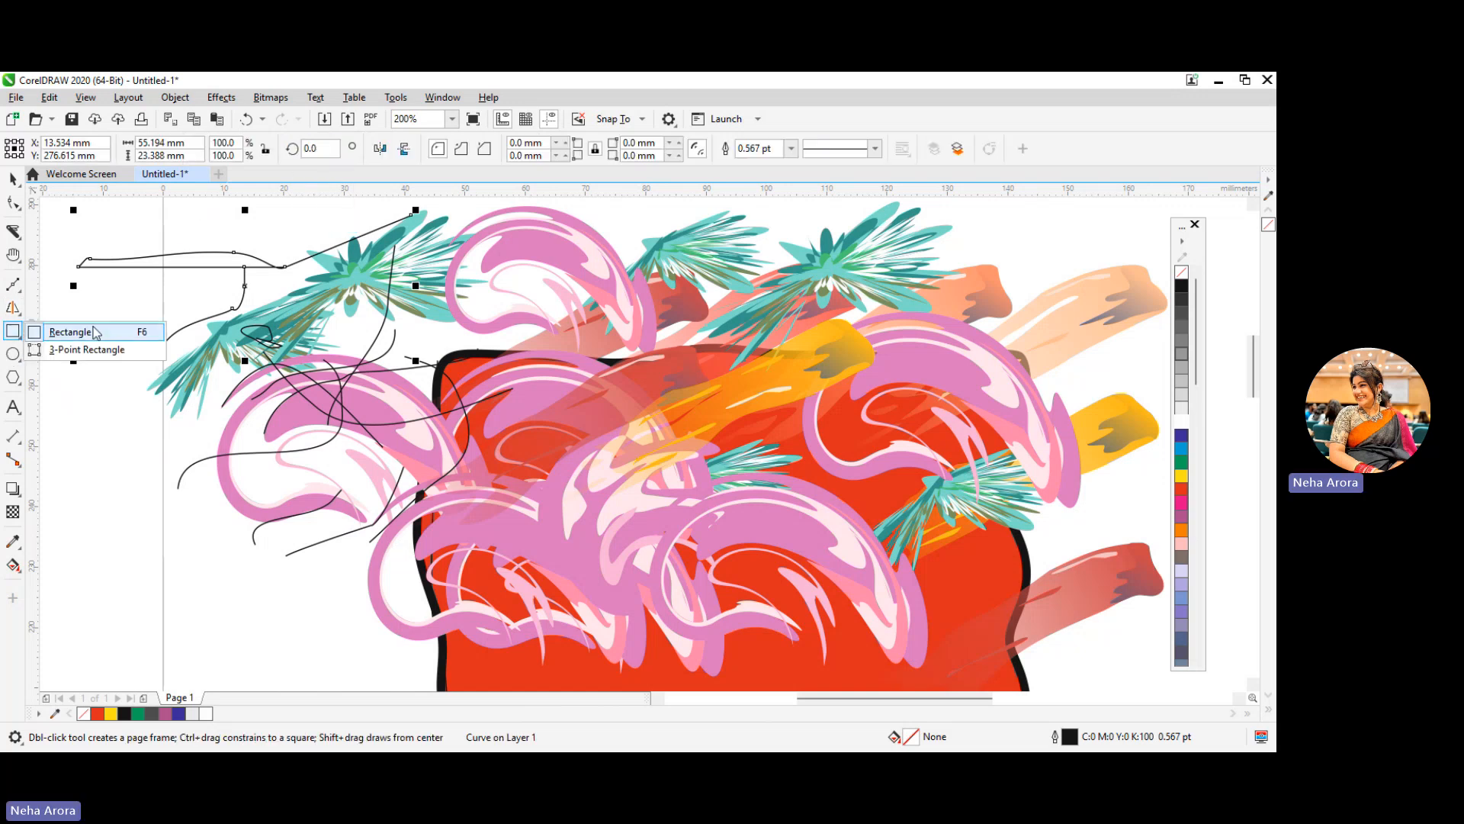
click(96, 333)
scroll(107, 450, down, 4)
drag(489, 316, 578, 374)
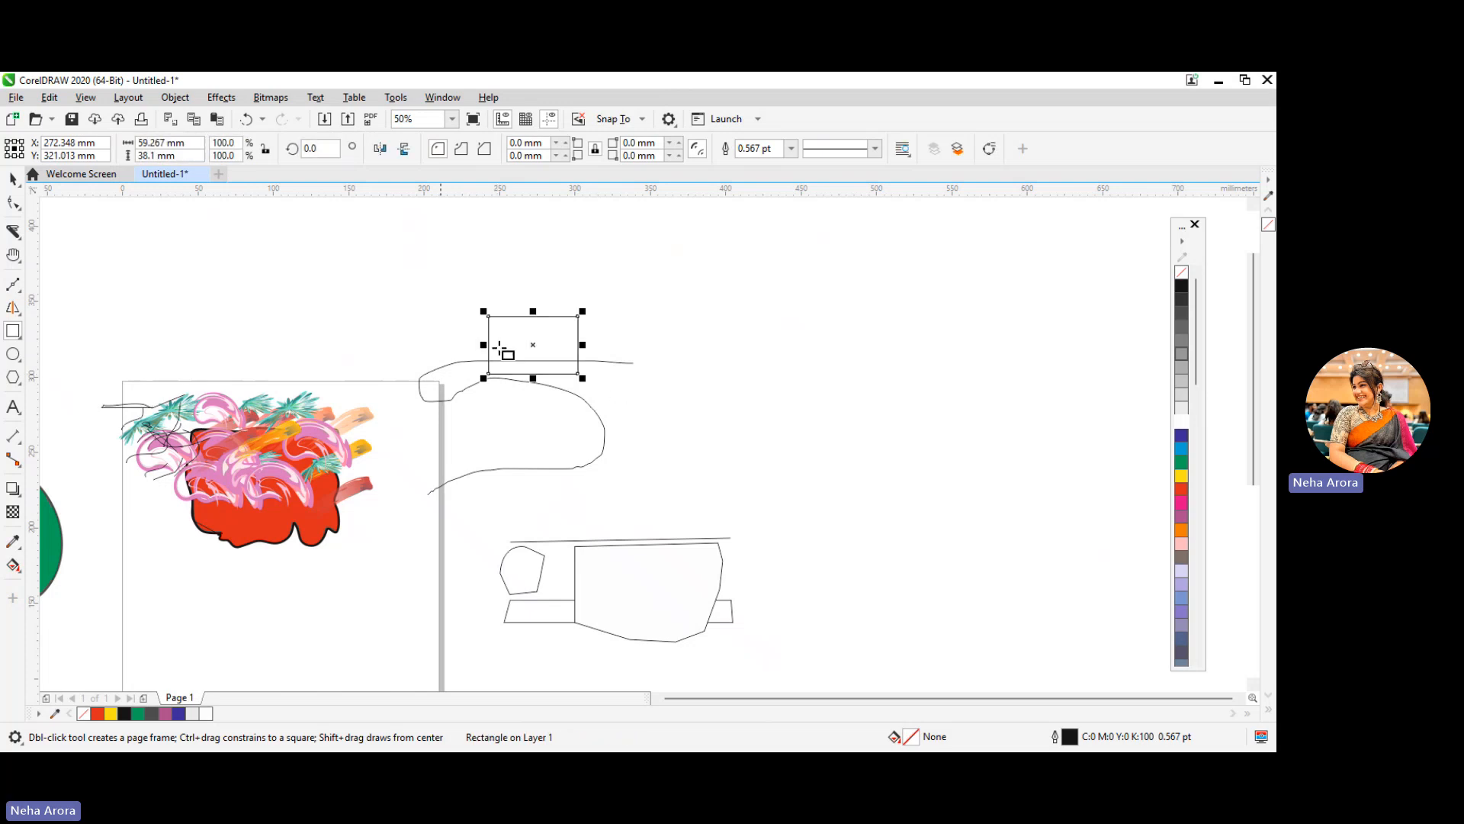
Step: Draw two more rectangles beside the page, about 103 mm by 98 mm and about 115 mm by 69 mm
click(20, 341)
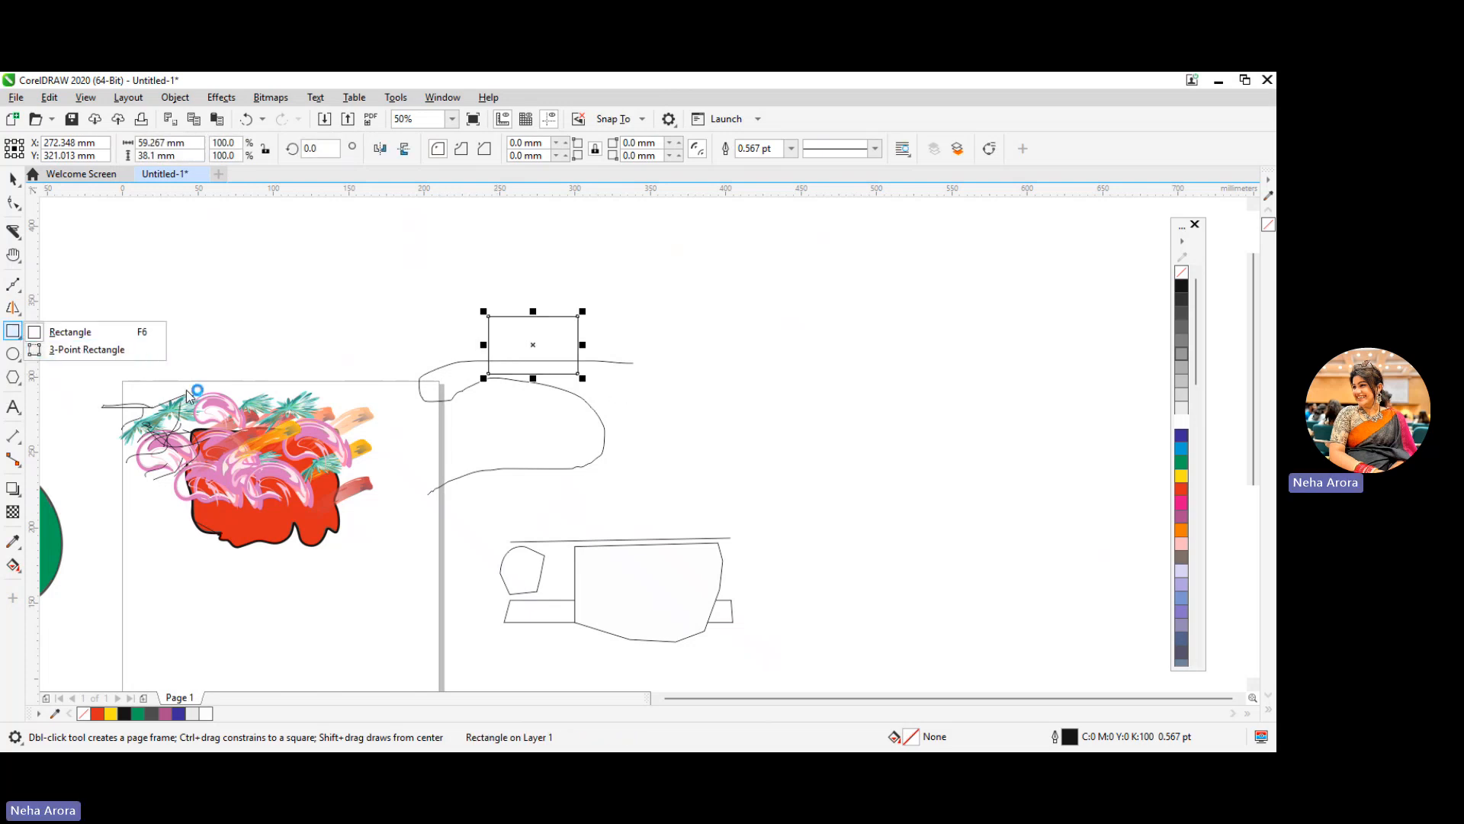
click(650, 378)
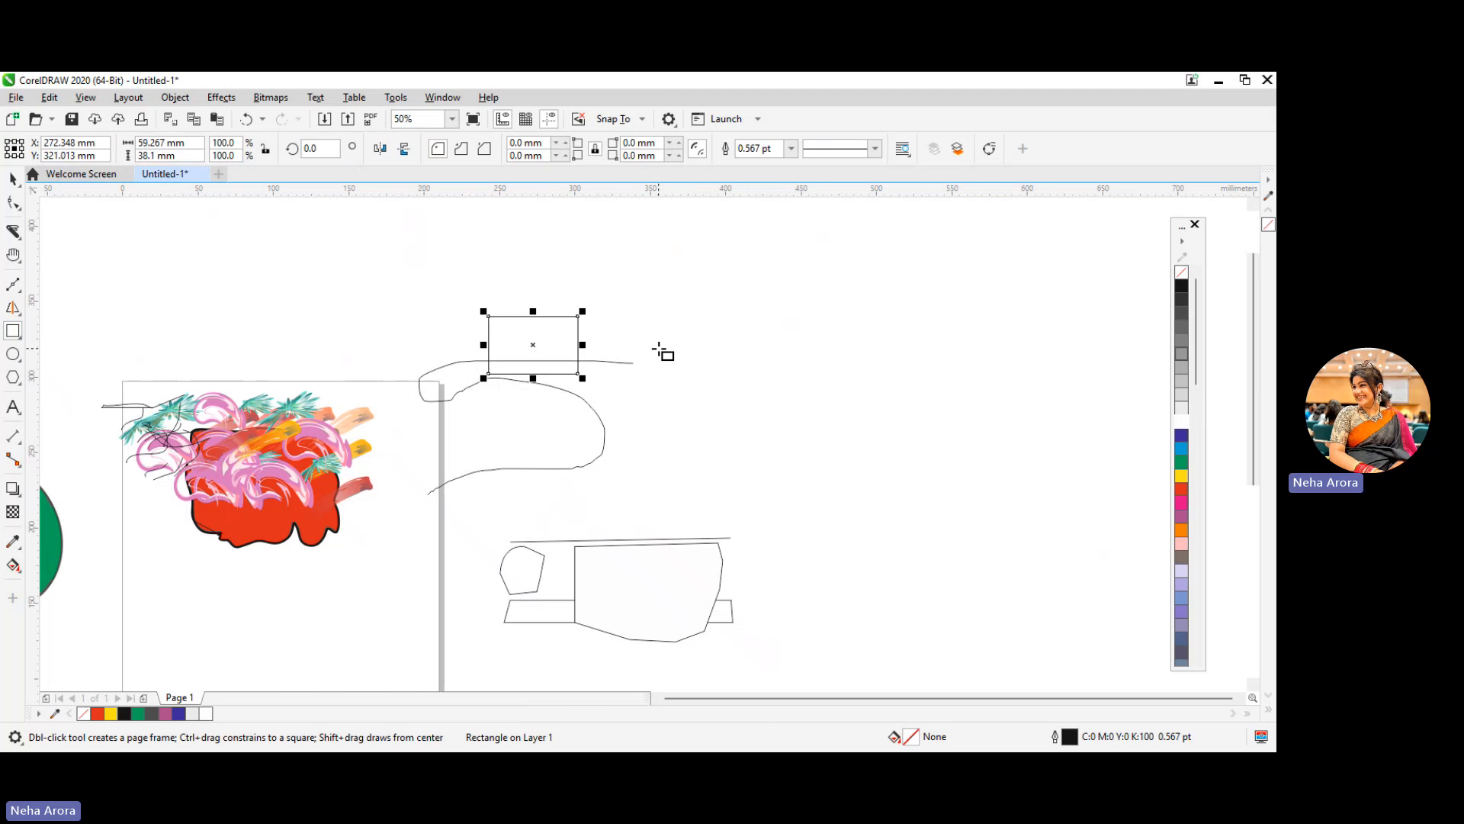
drag(639, 329, 722, 405)
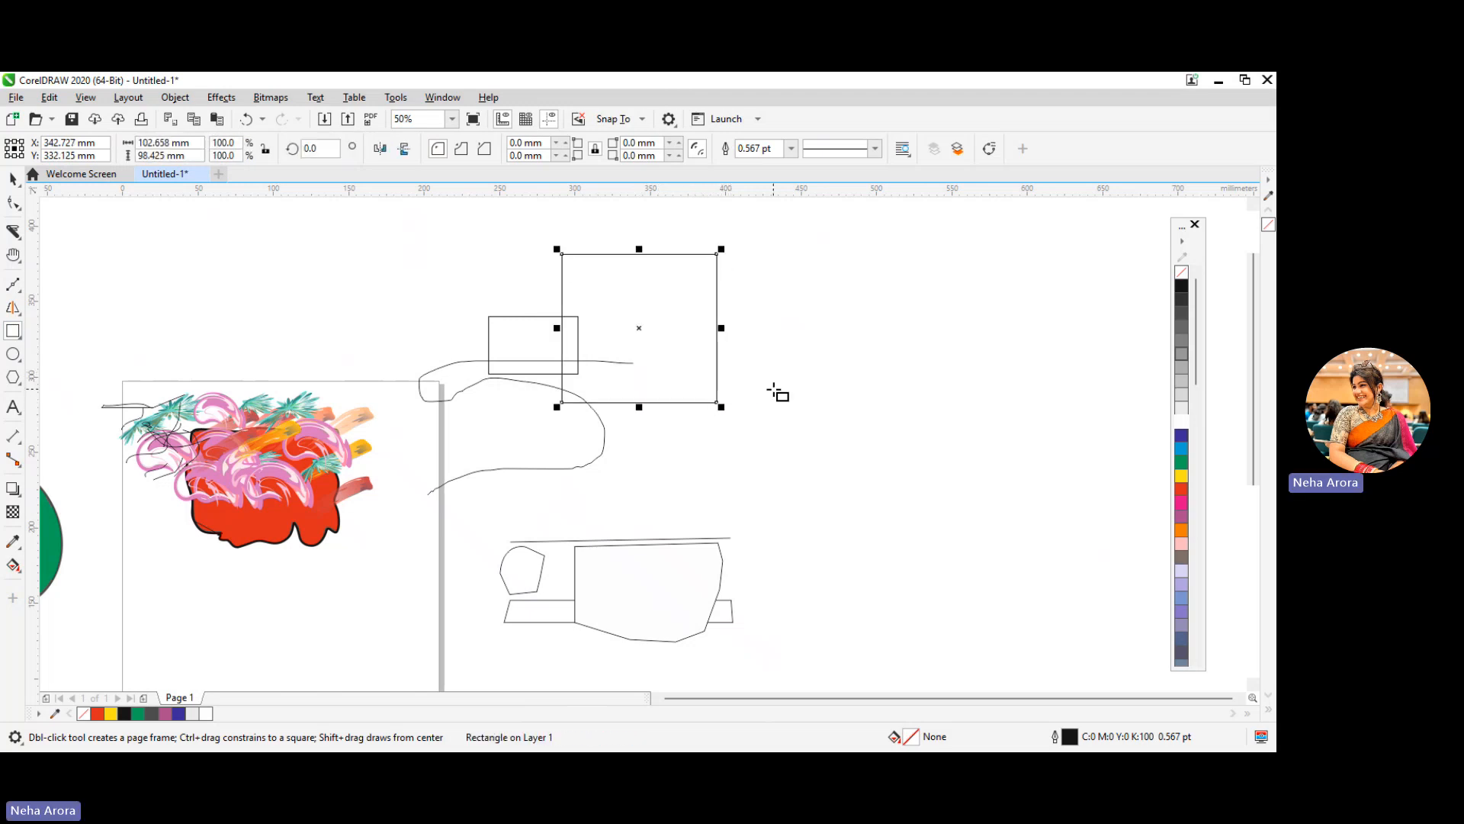
drag(780, 356, 957, 460)
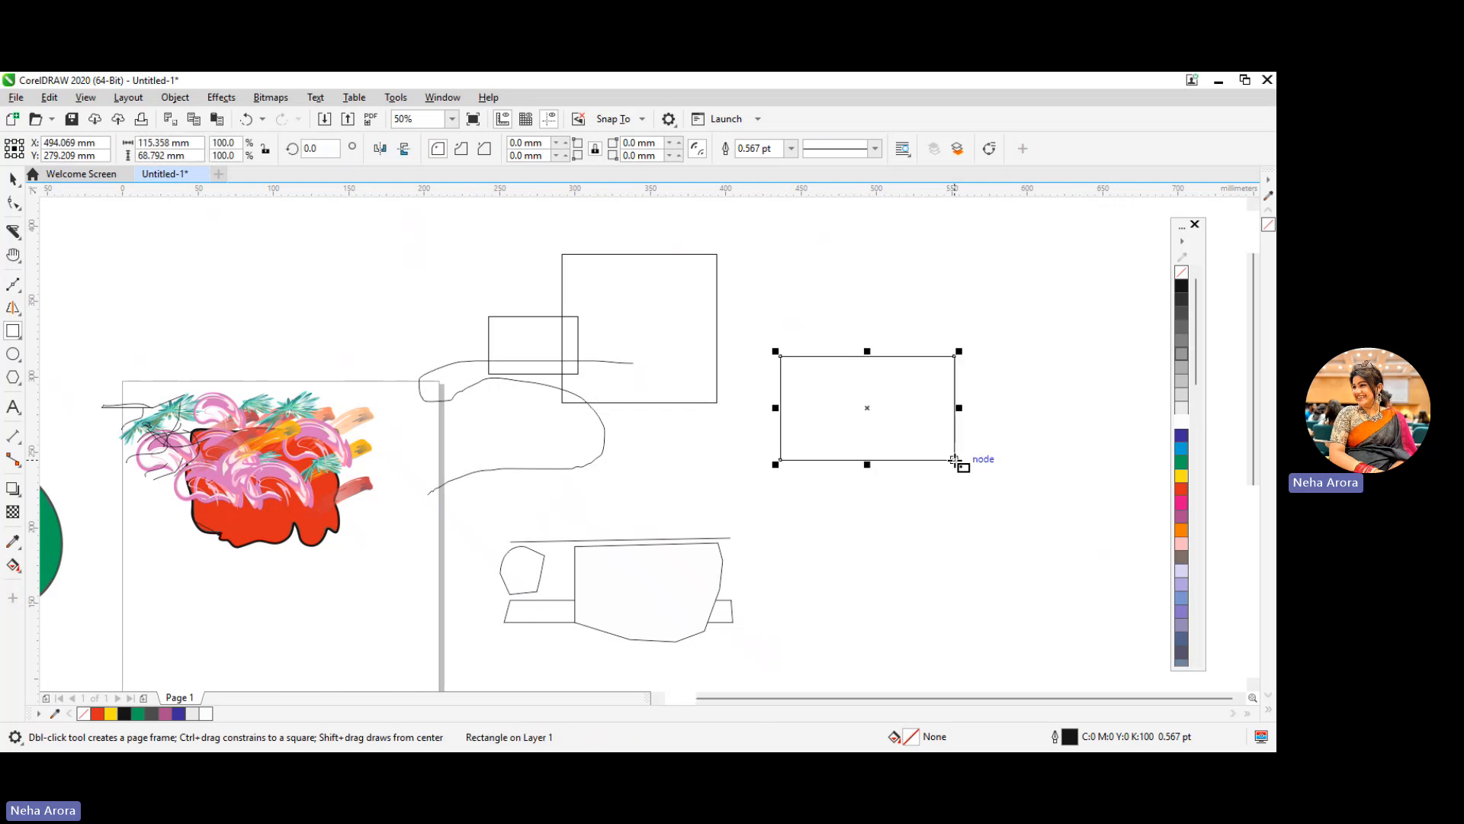
Step: Draw a circle about 114 mm across above the painted red shape, and an ellipse about 53 mm by 66 mm beside it
click(15, 356)
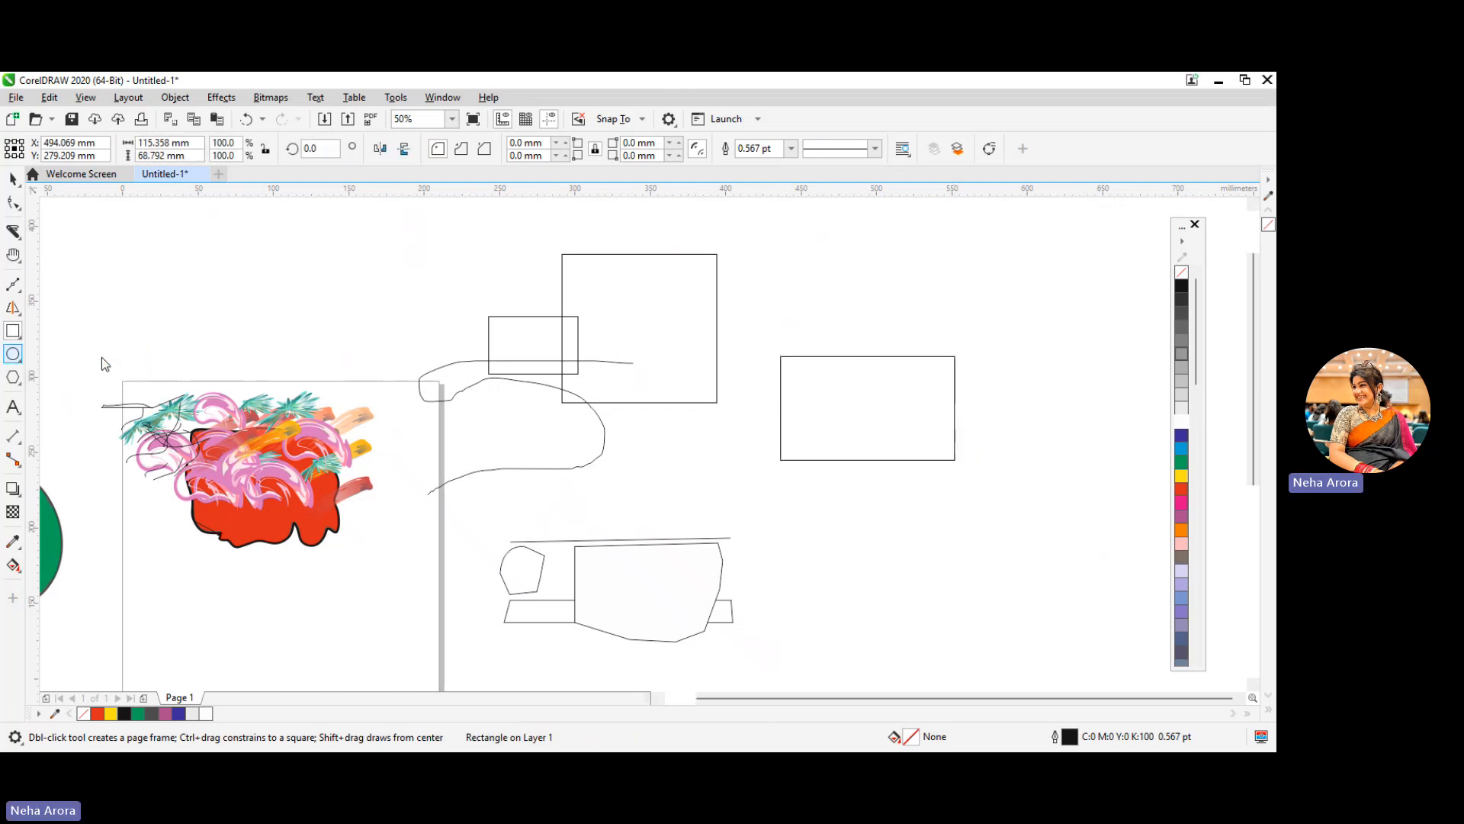
drag(177, 261, 356, 386)
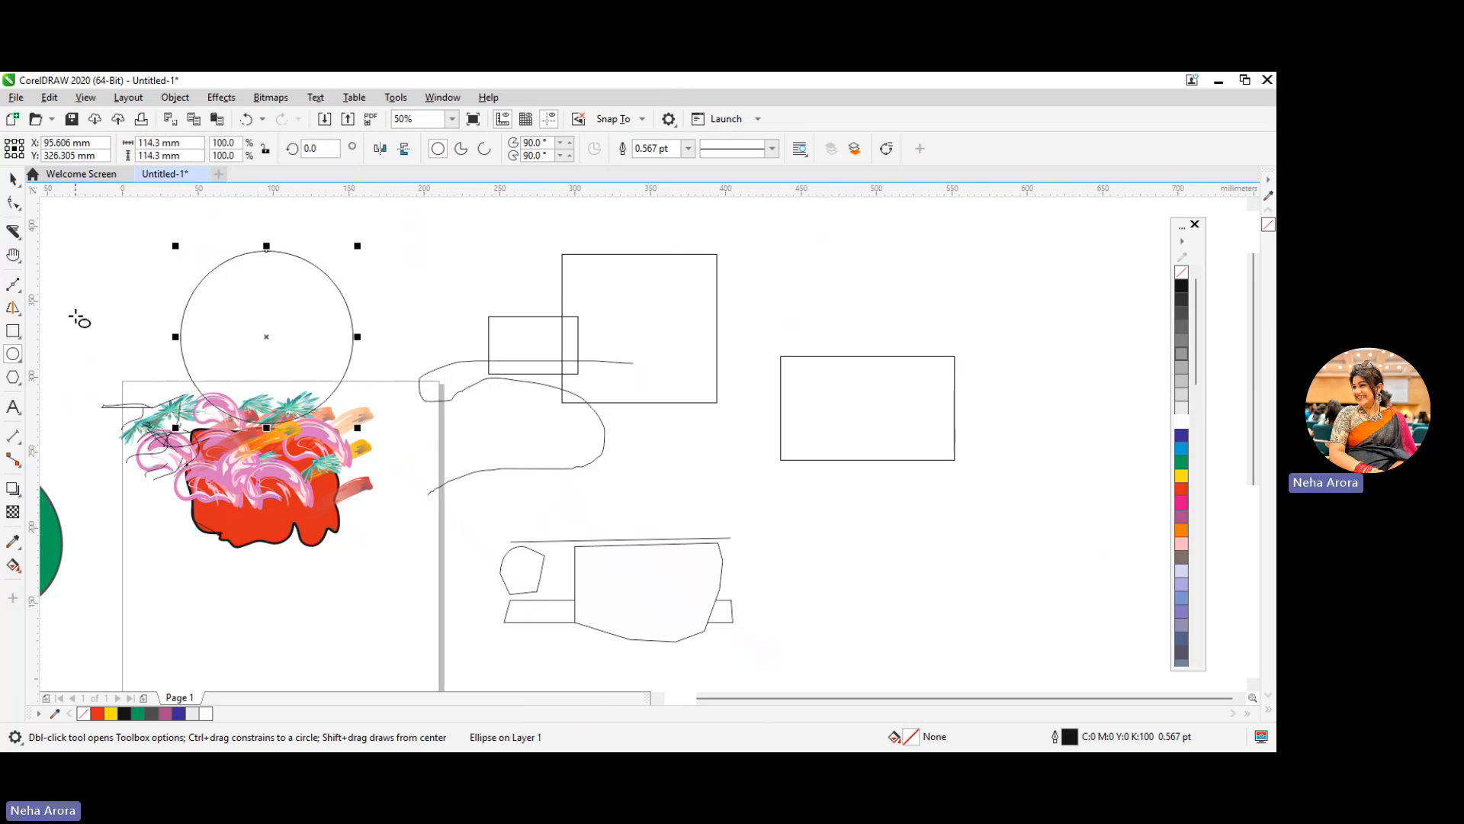
drag(391, 243, 470, 342)
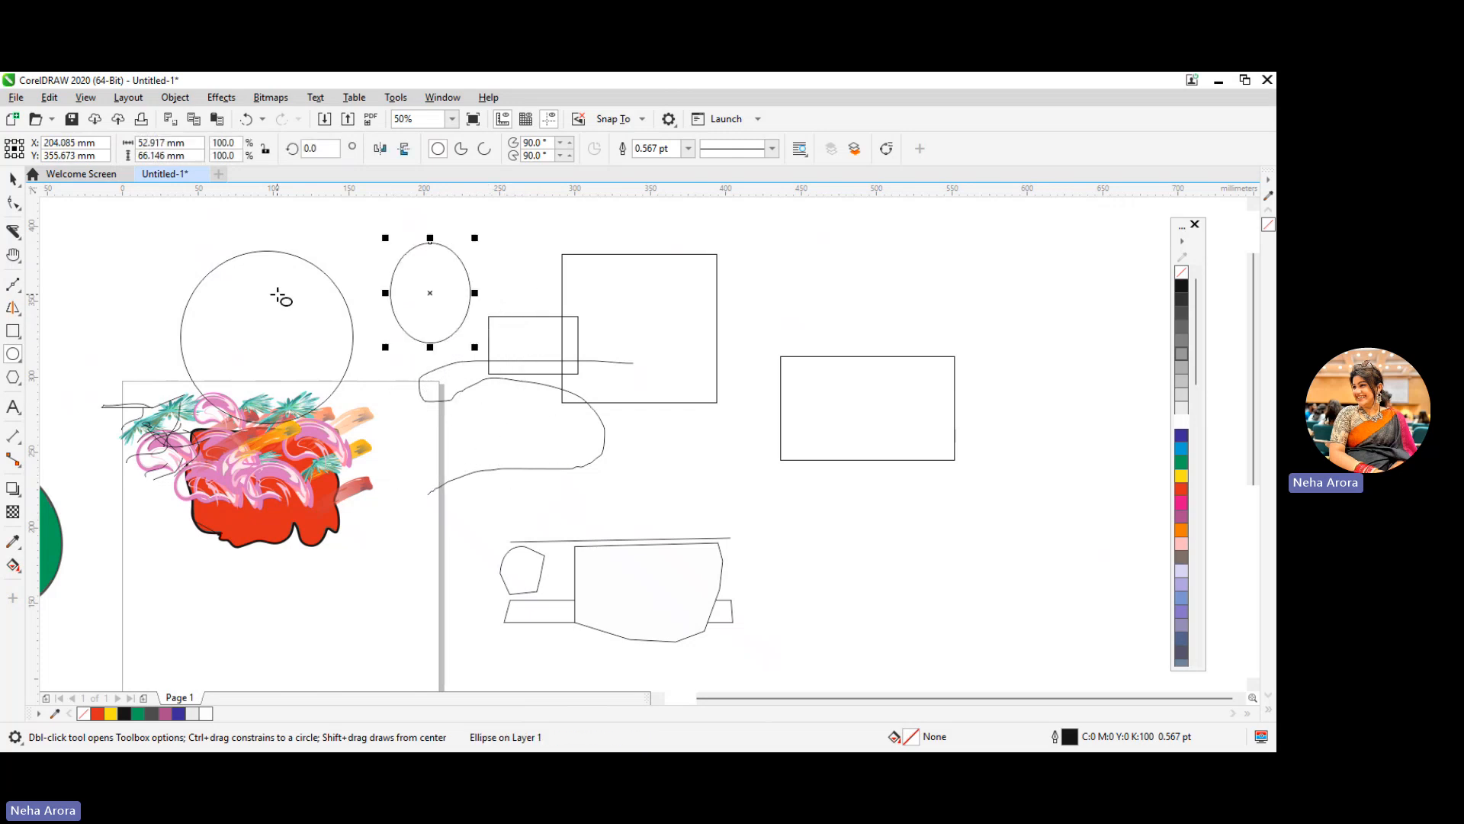
Step: Draw a four-revolution spiral about 91 mm by 103 mm over the lower edge of the rightmost rectangle and colour it red
click(27, 386)
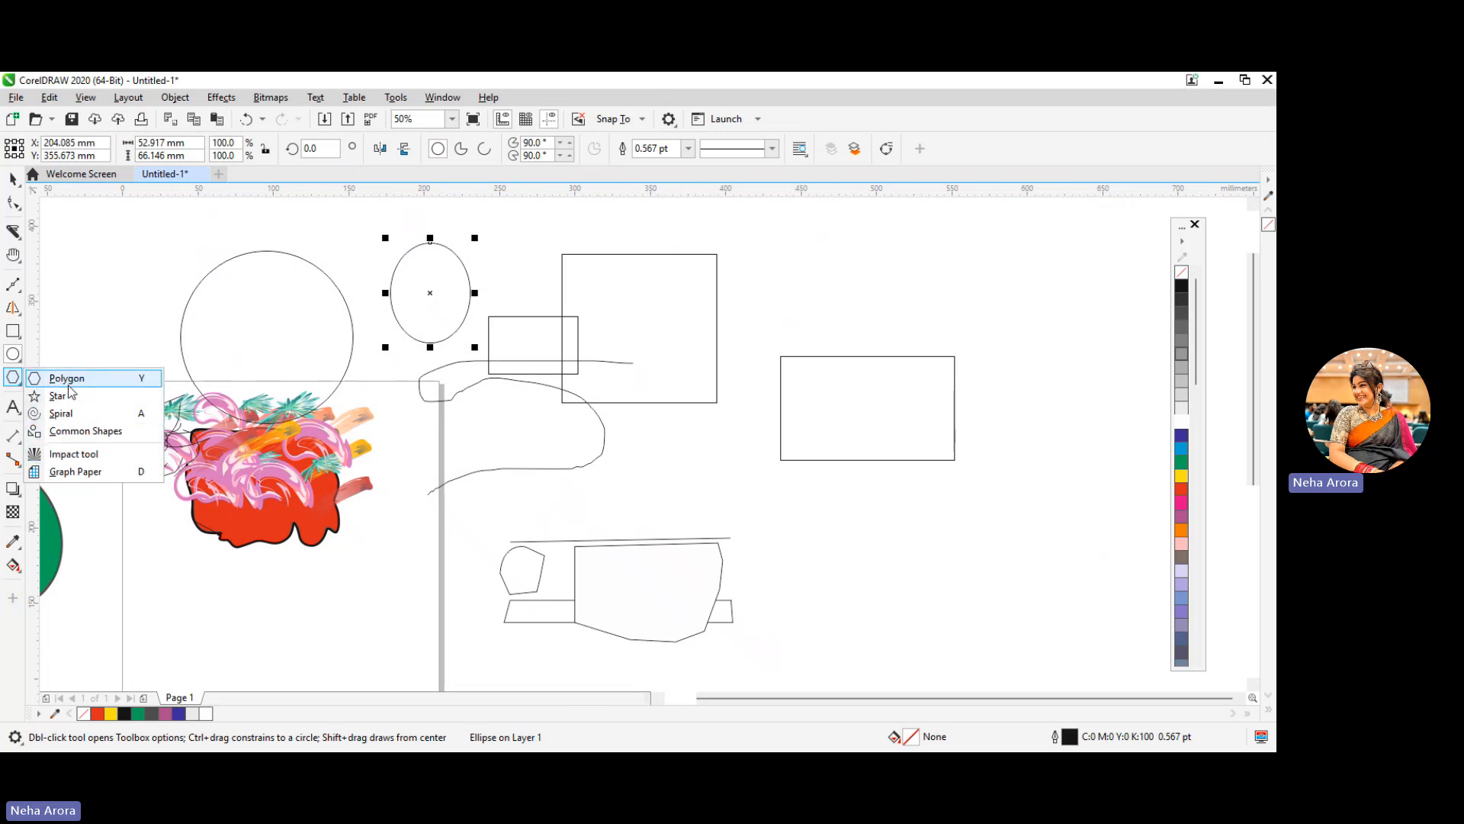
click(61, 413)
drag(829, 437, 970, 598)
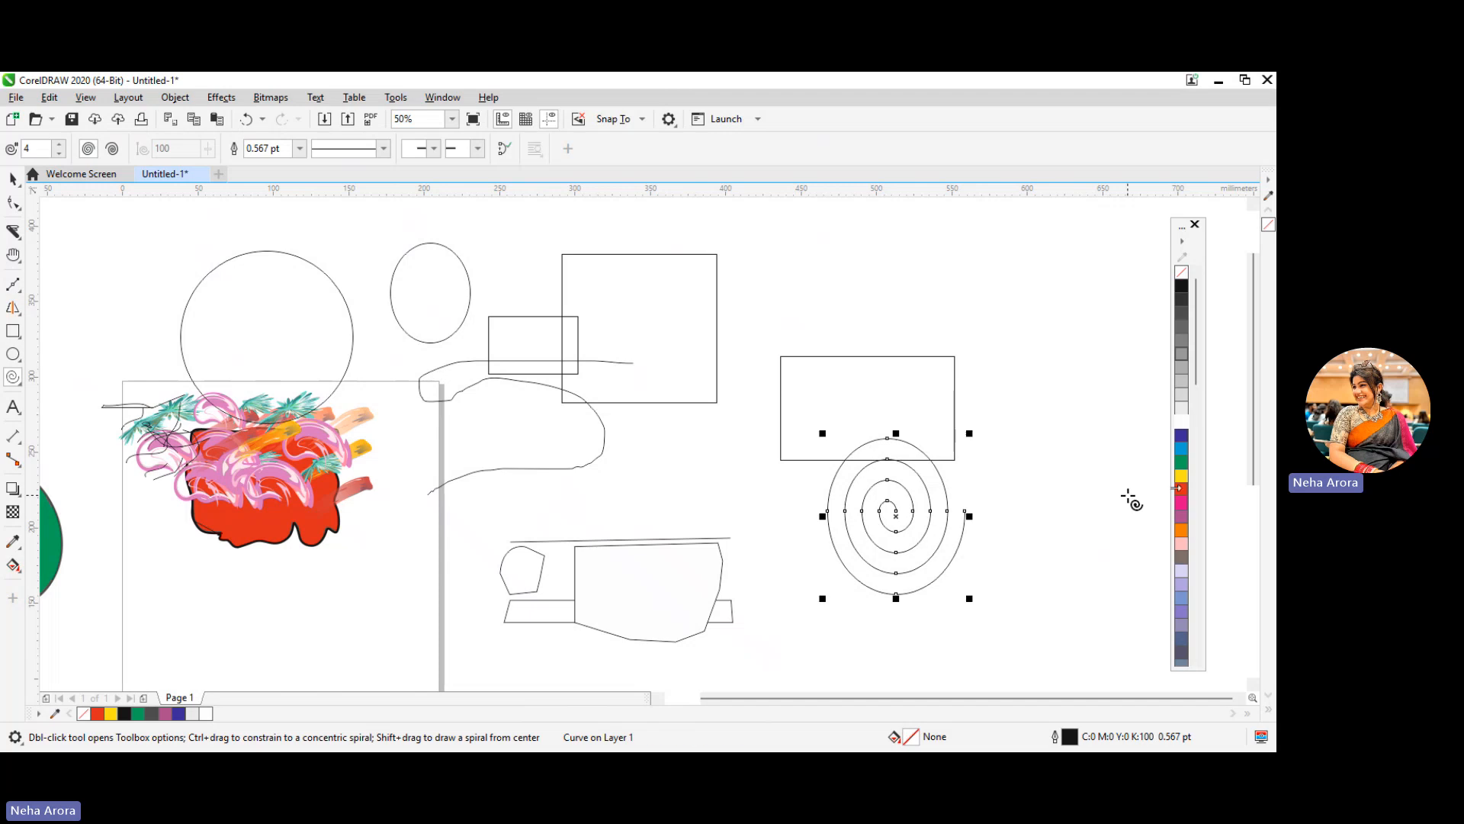
click(1179, 490)
right_click(1180, 492)
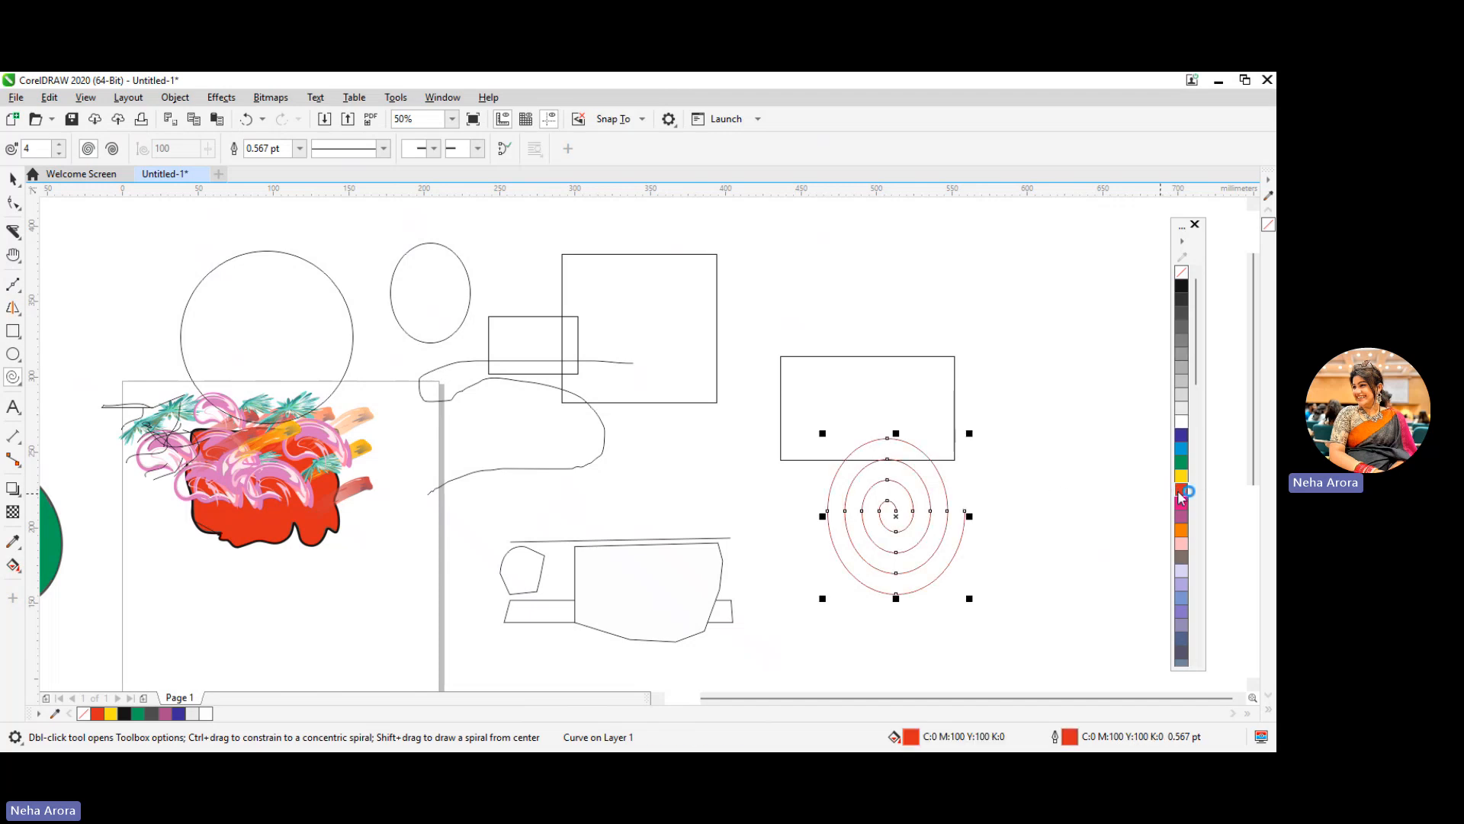
Step: Add the artistic text "Monday circle" at 24 pt above the rightmost rectangle
click(21, 412)
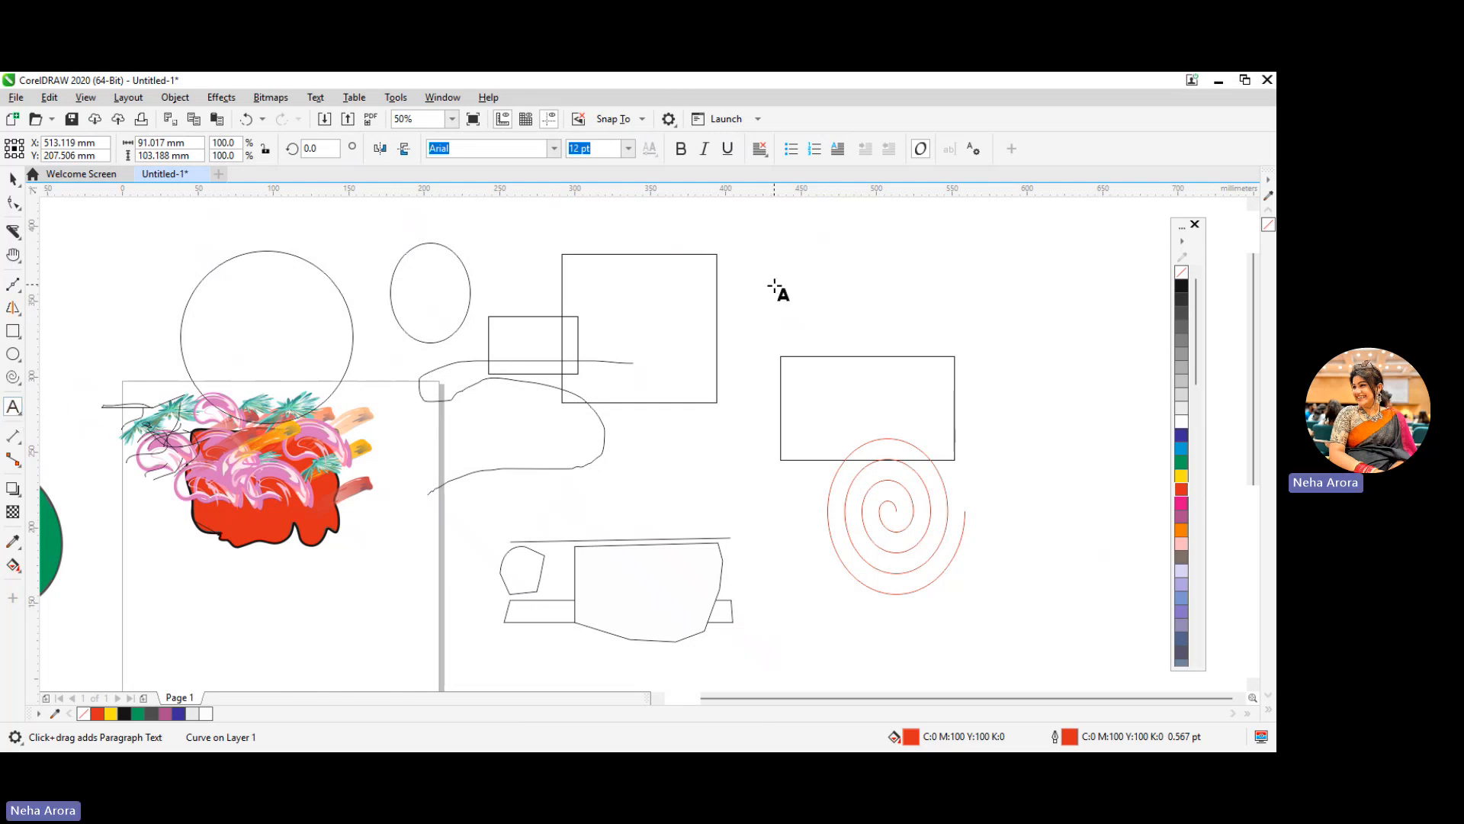
click(774, 286)
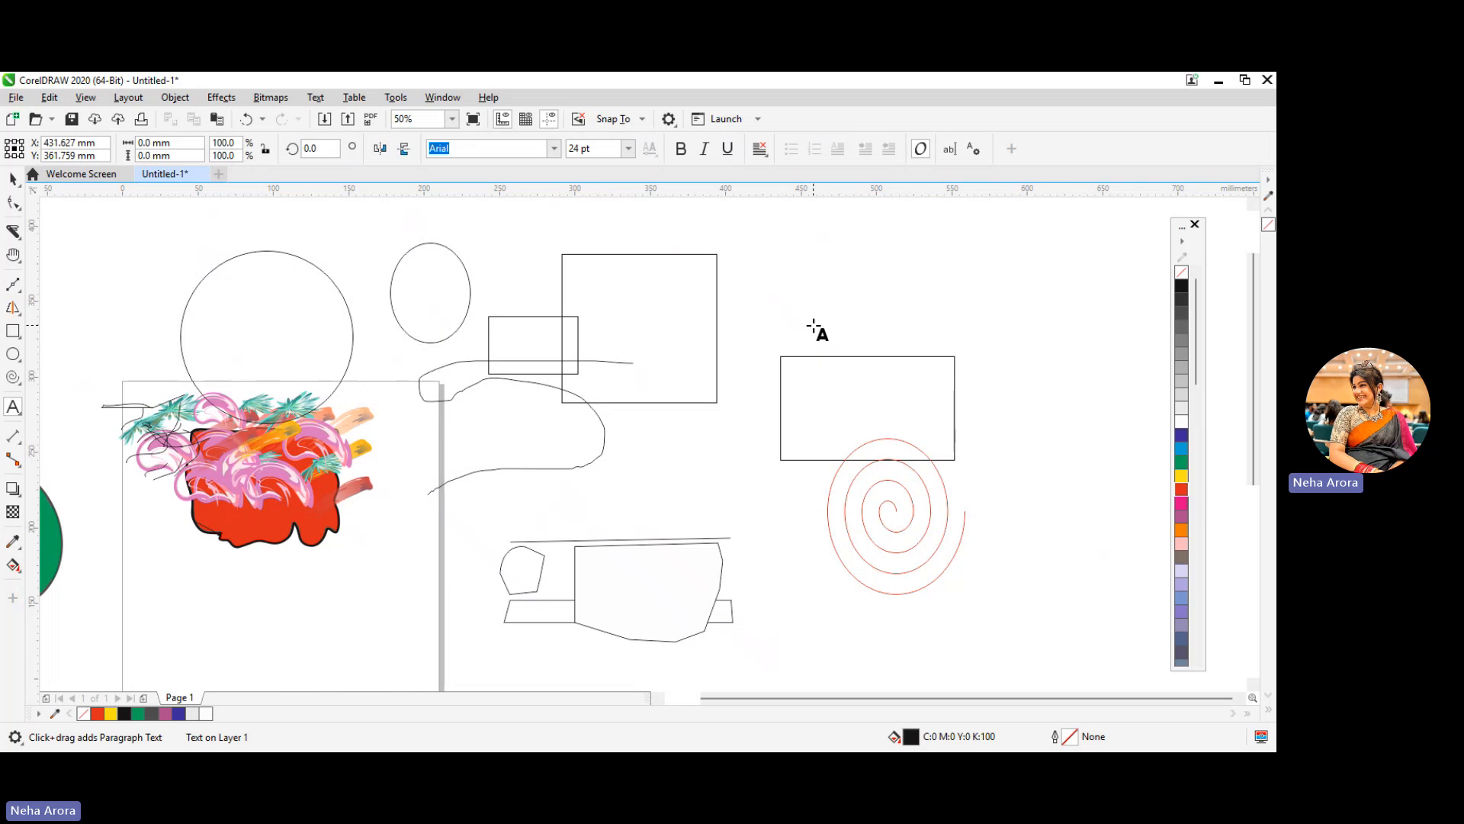
text(Monday)
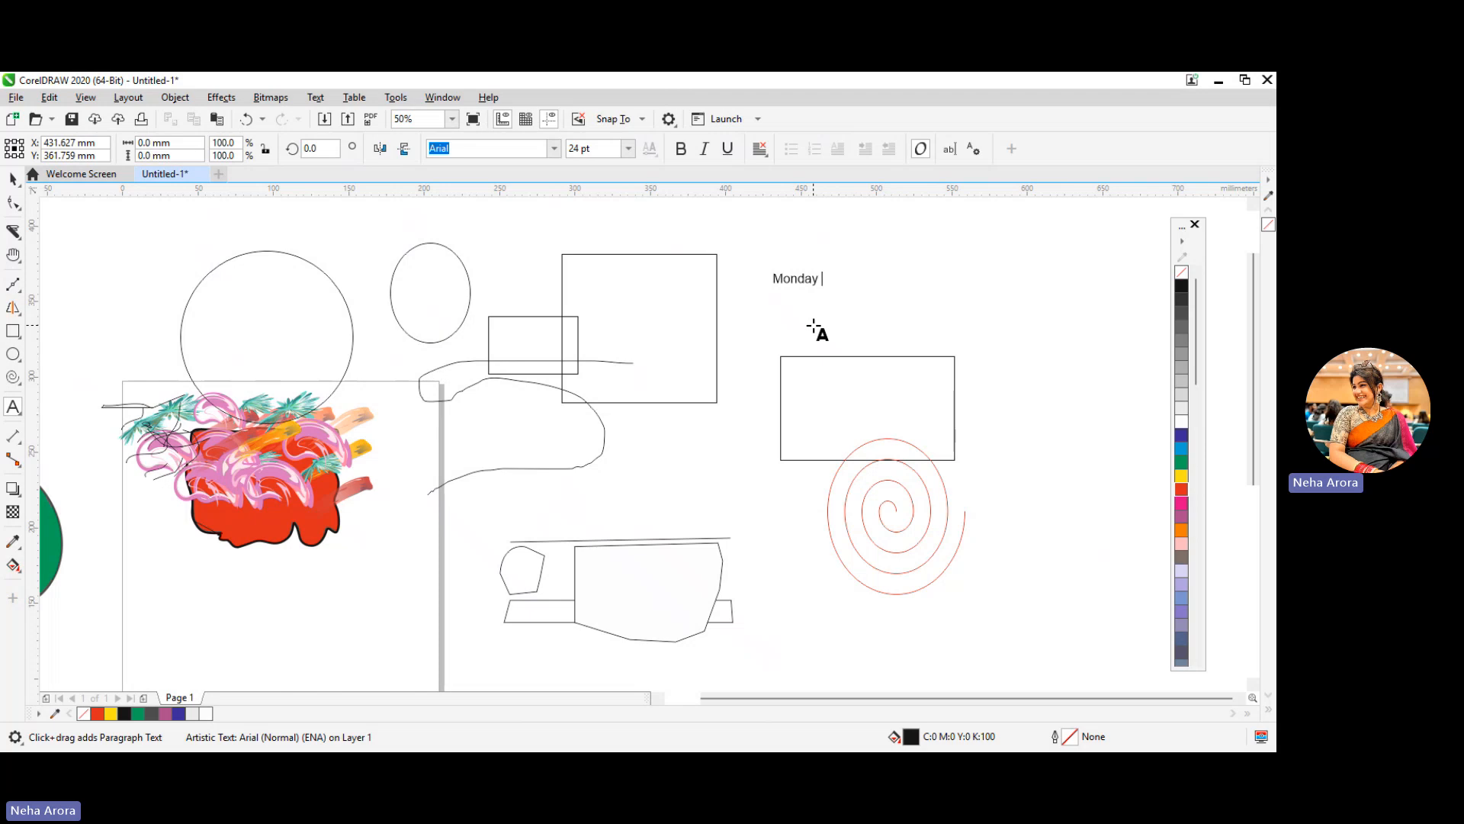
text( circ)
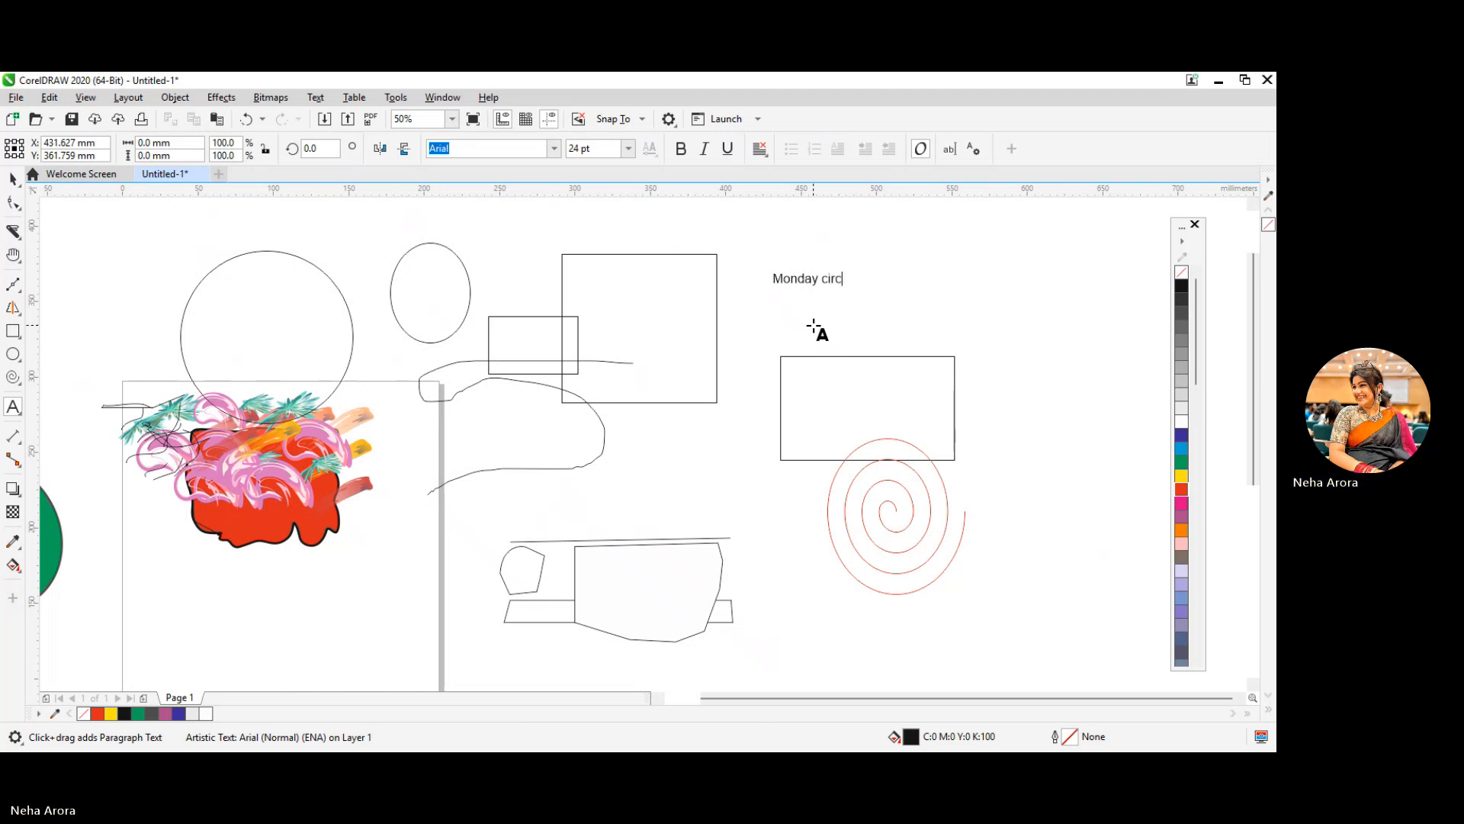
text(le)
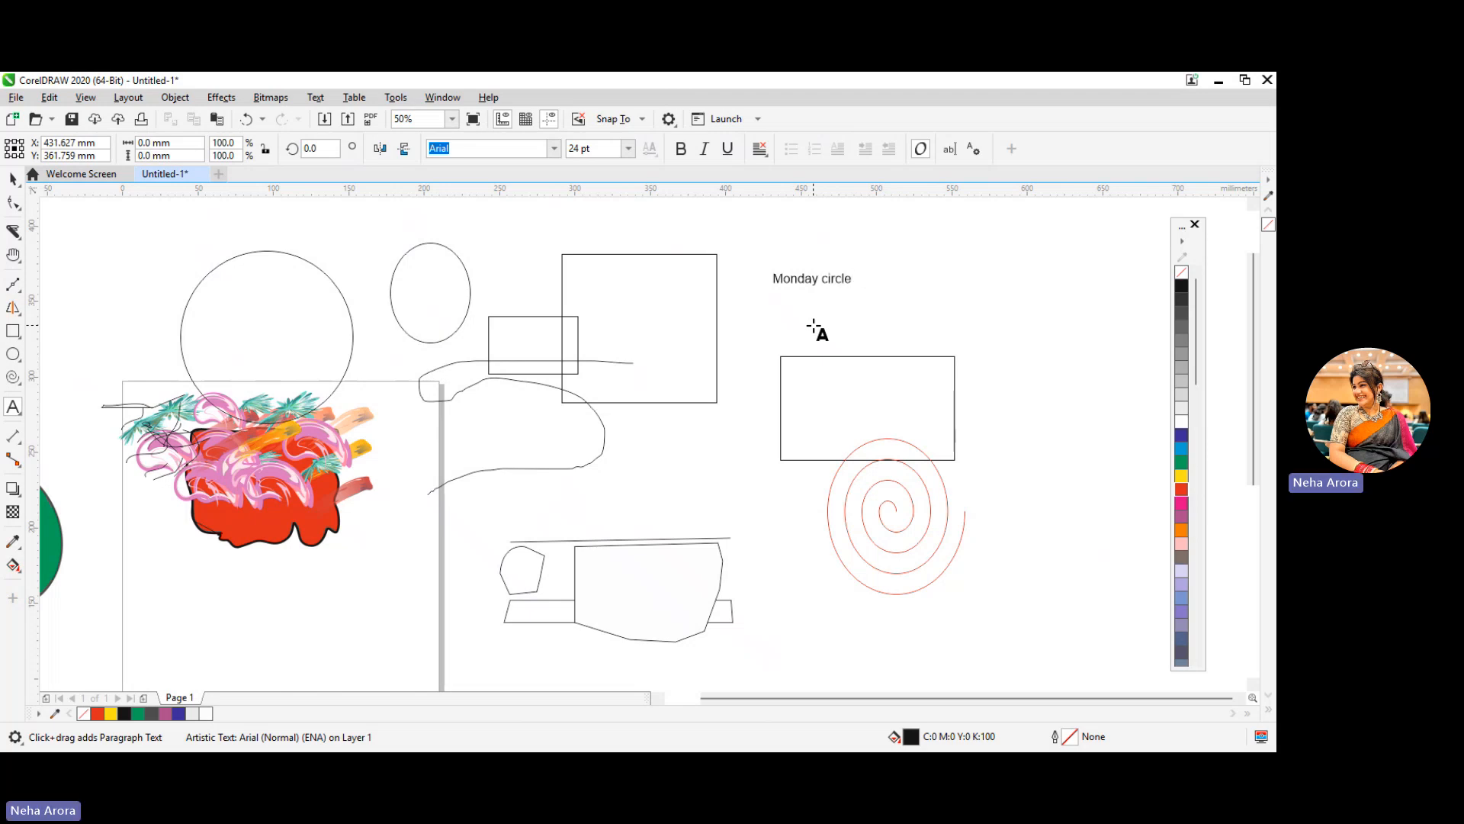
Step: Try to set the font size of the "Monday circle" text to 14 pt
click(791, 287)
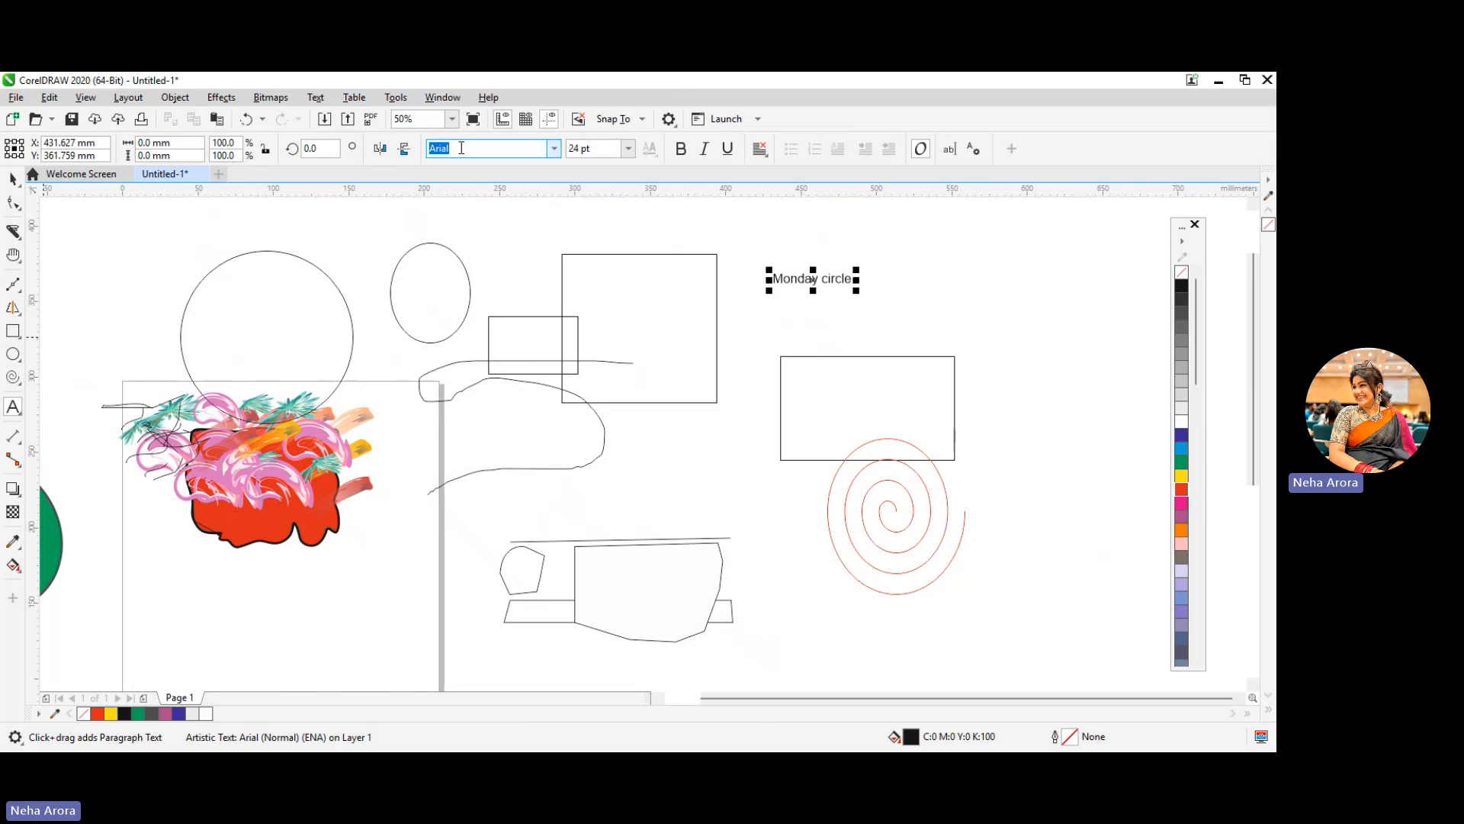
click(628, 148)
click(594, 277)
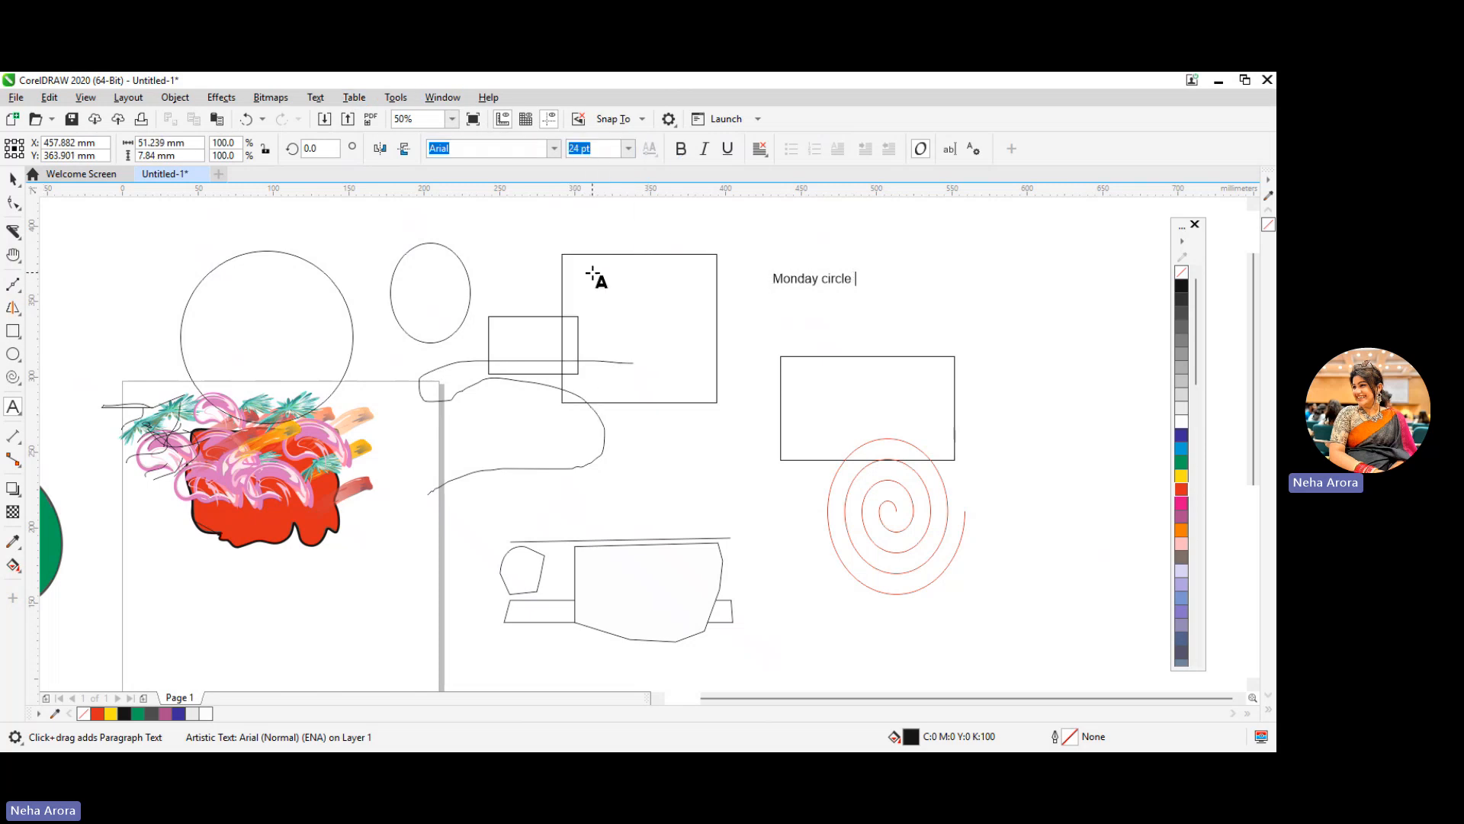
Step: Select all characters of the "Monday circle" text and set their font size to 24 pt
click(775, 279)
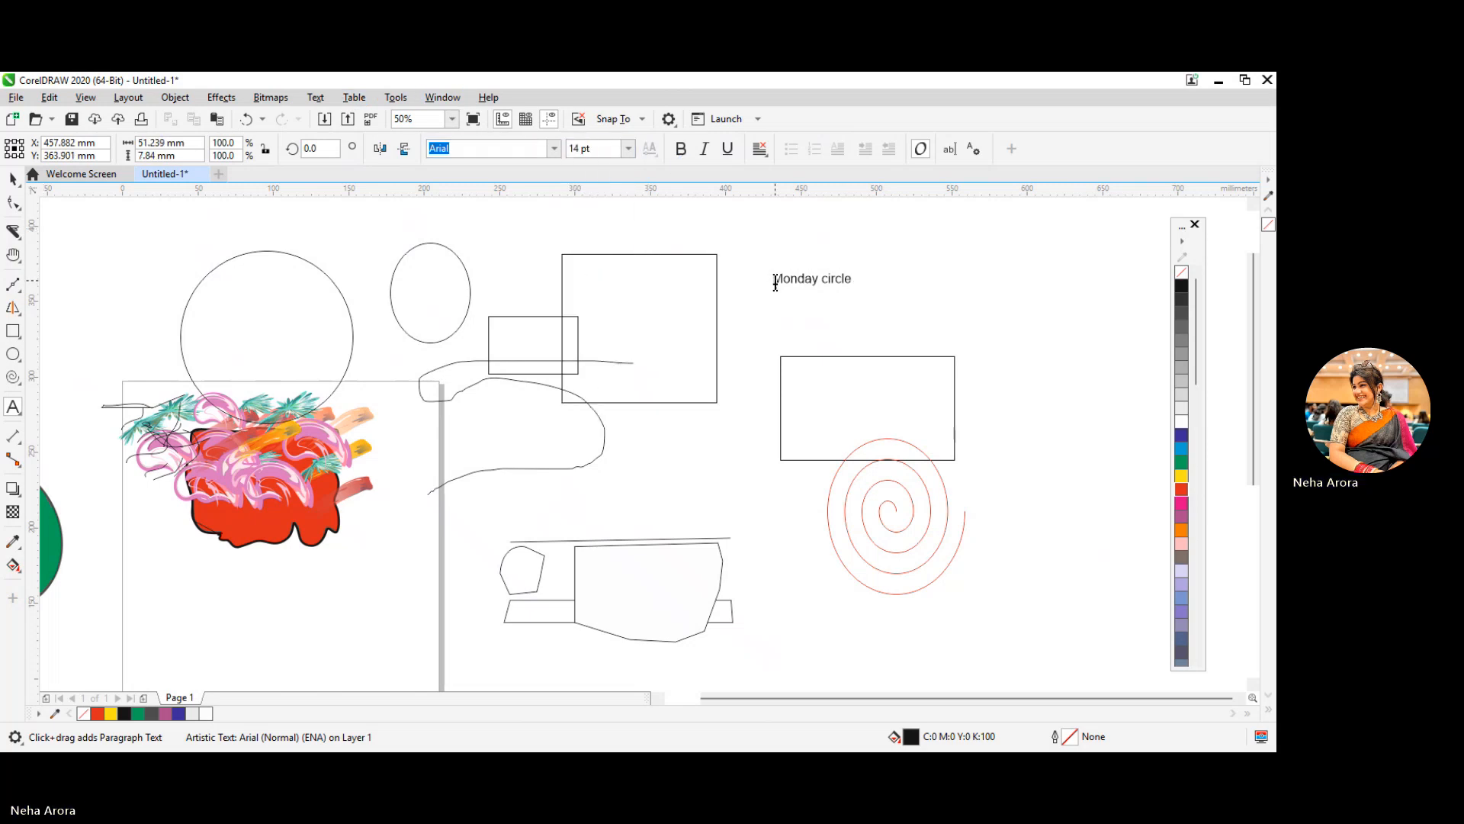
drag(811, 286, 858, 279)
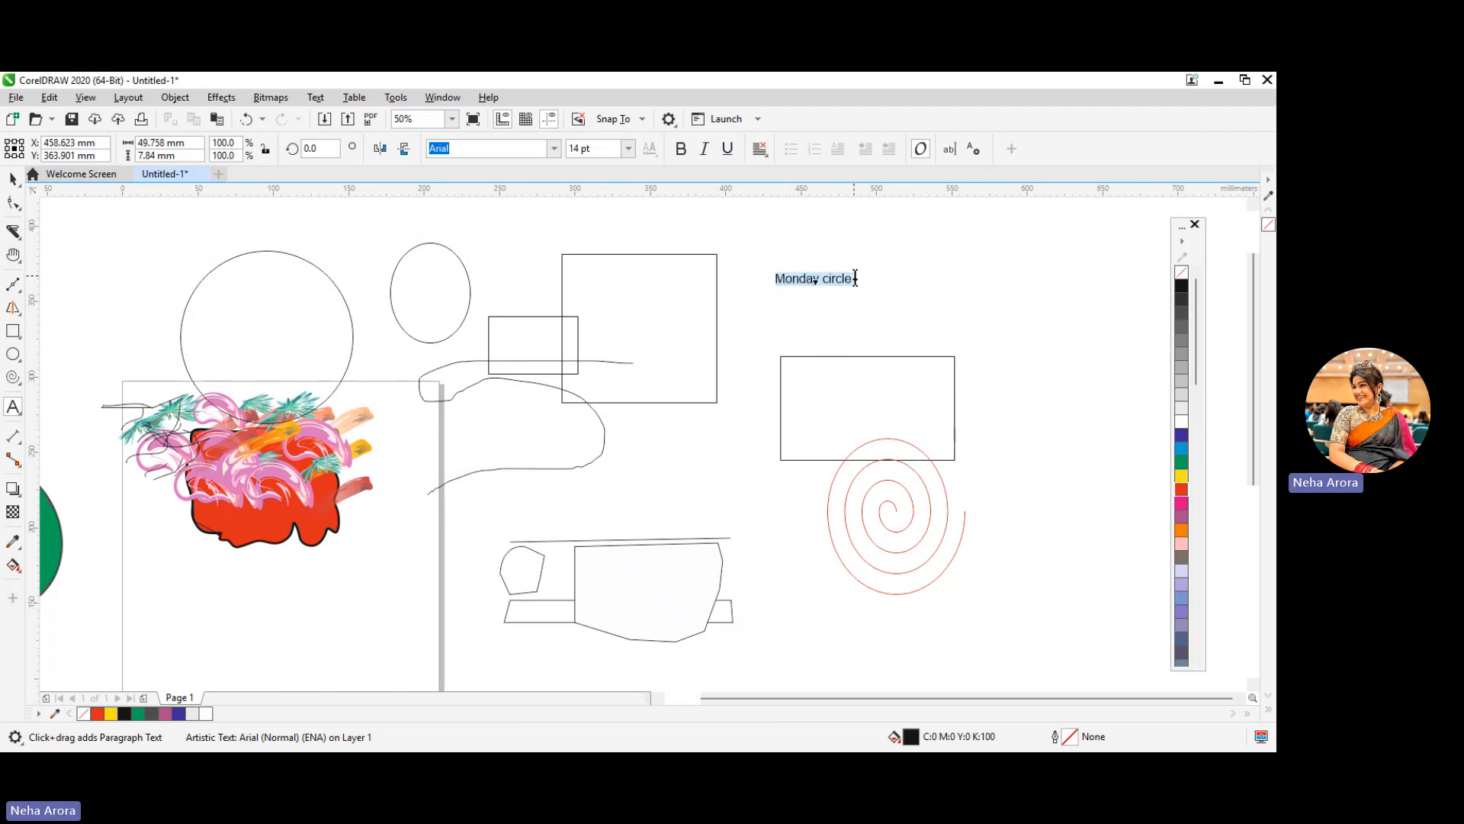
click(629, 148)
click(614, 328)
scroll(624, 187, up, 3)
scroll(770, 314, down, 10)
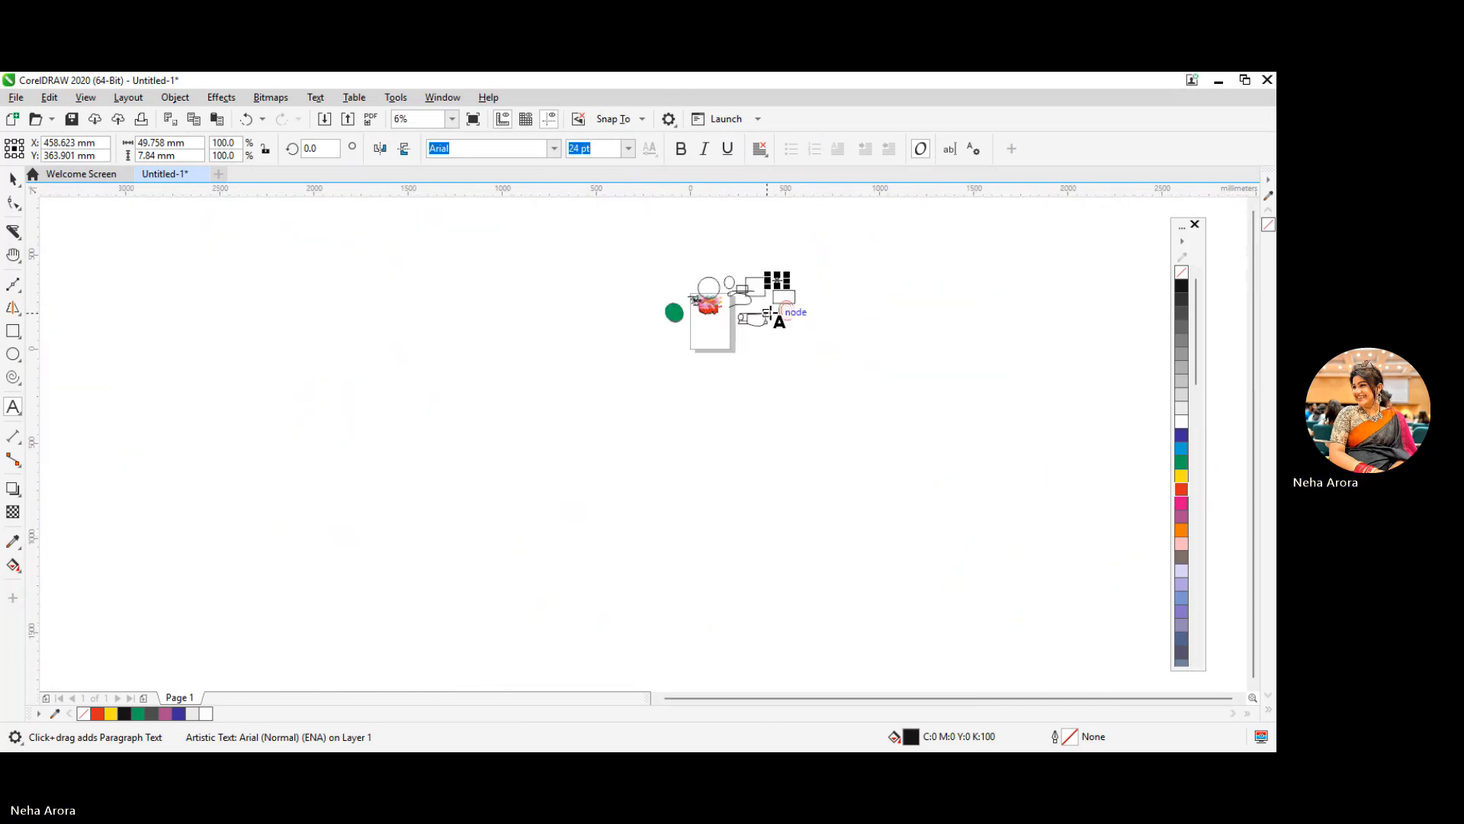
scroll(780, 320, up, 6)
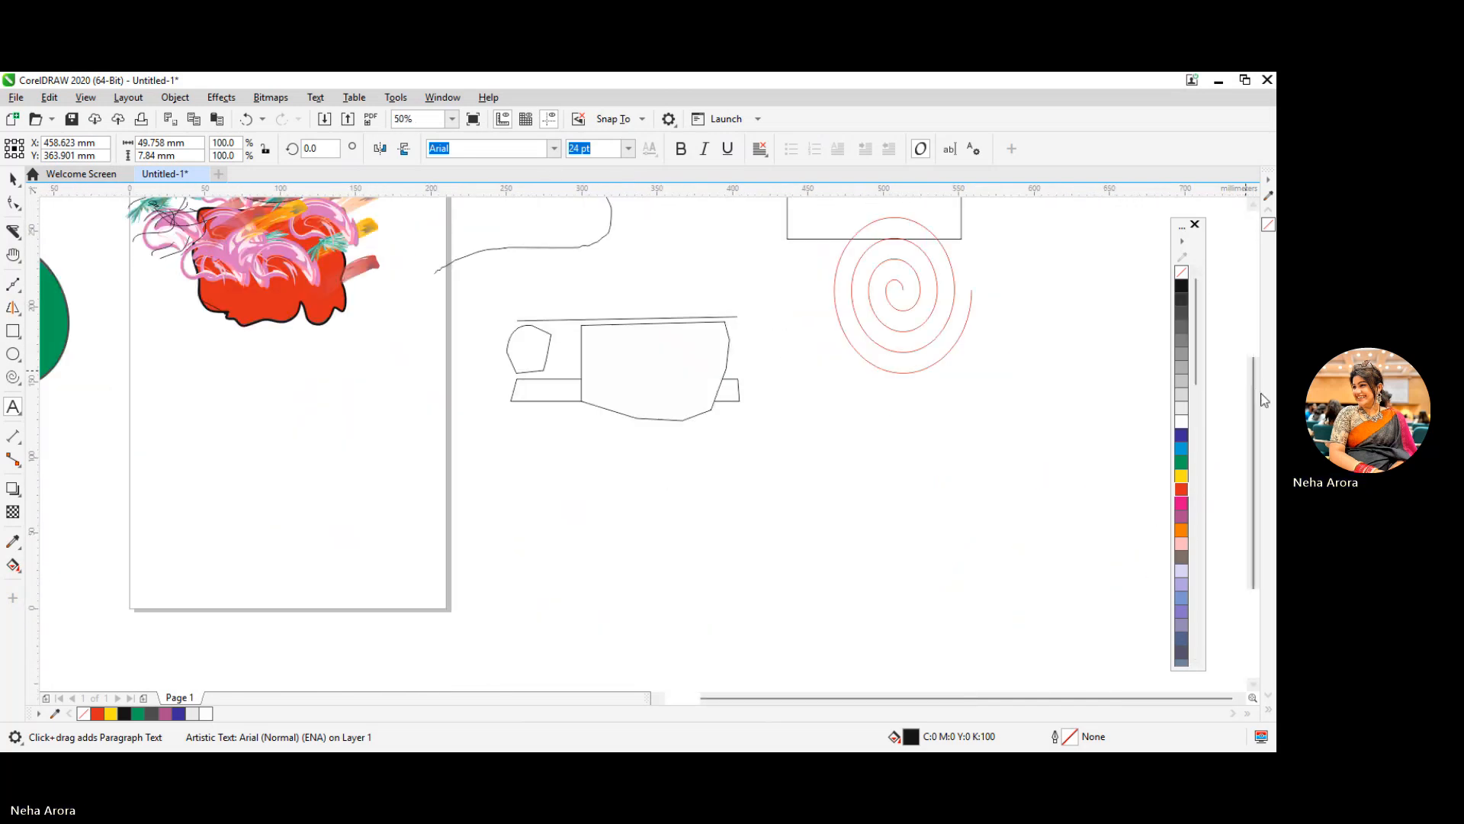
drag(1258, 394, 1255, 257)
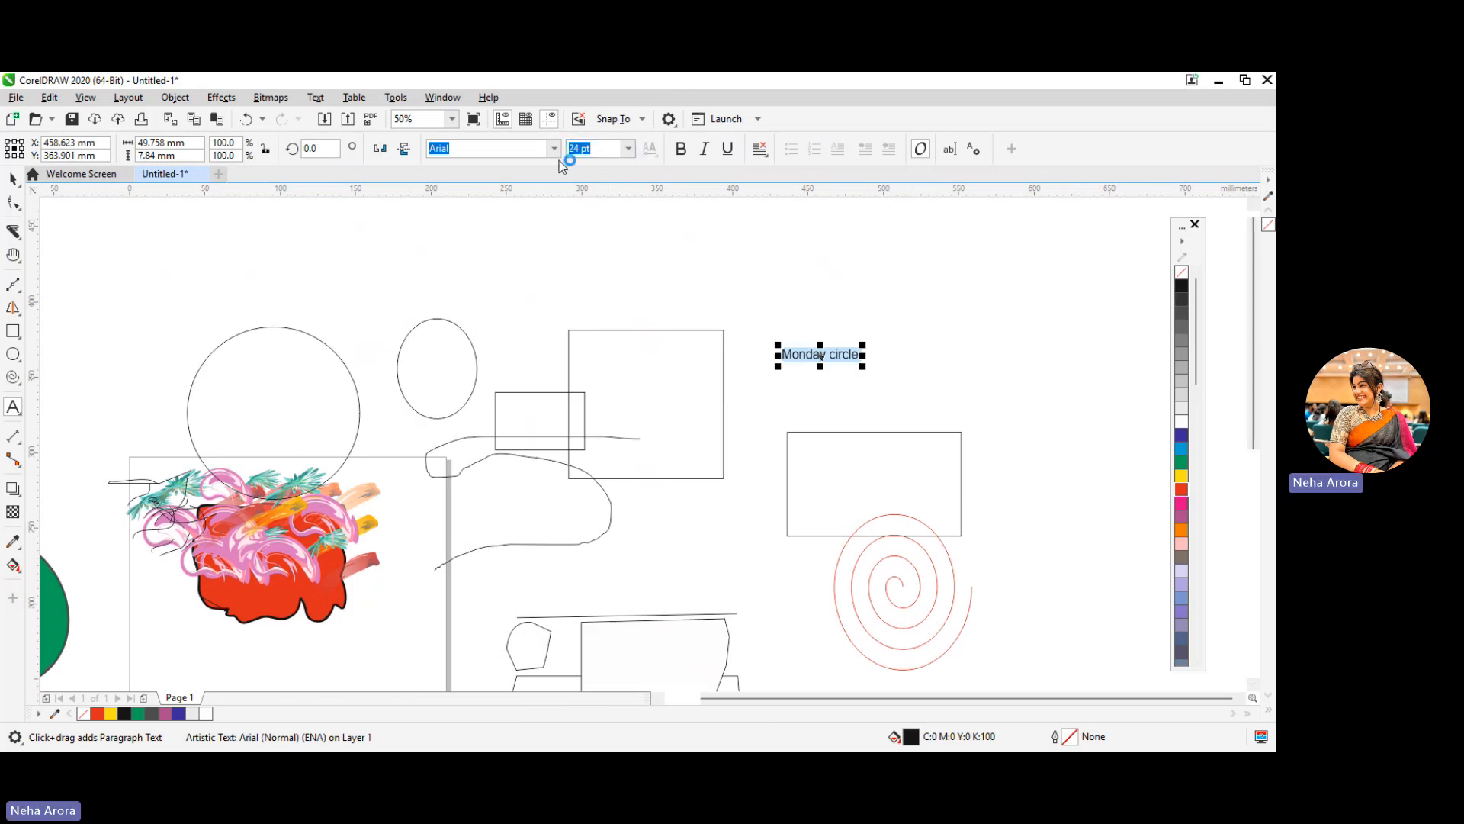
Step: Try 7 pt on the selected "Monday circle" text, then set it to 100 pt and make it bold
click(629, 148)
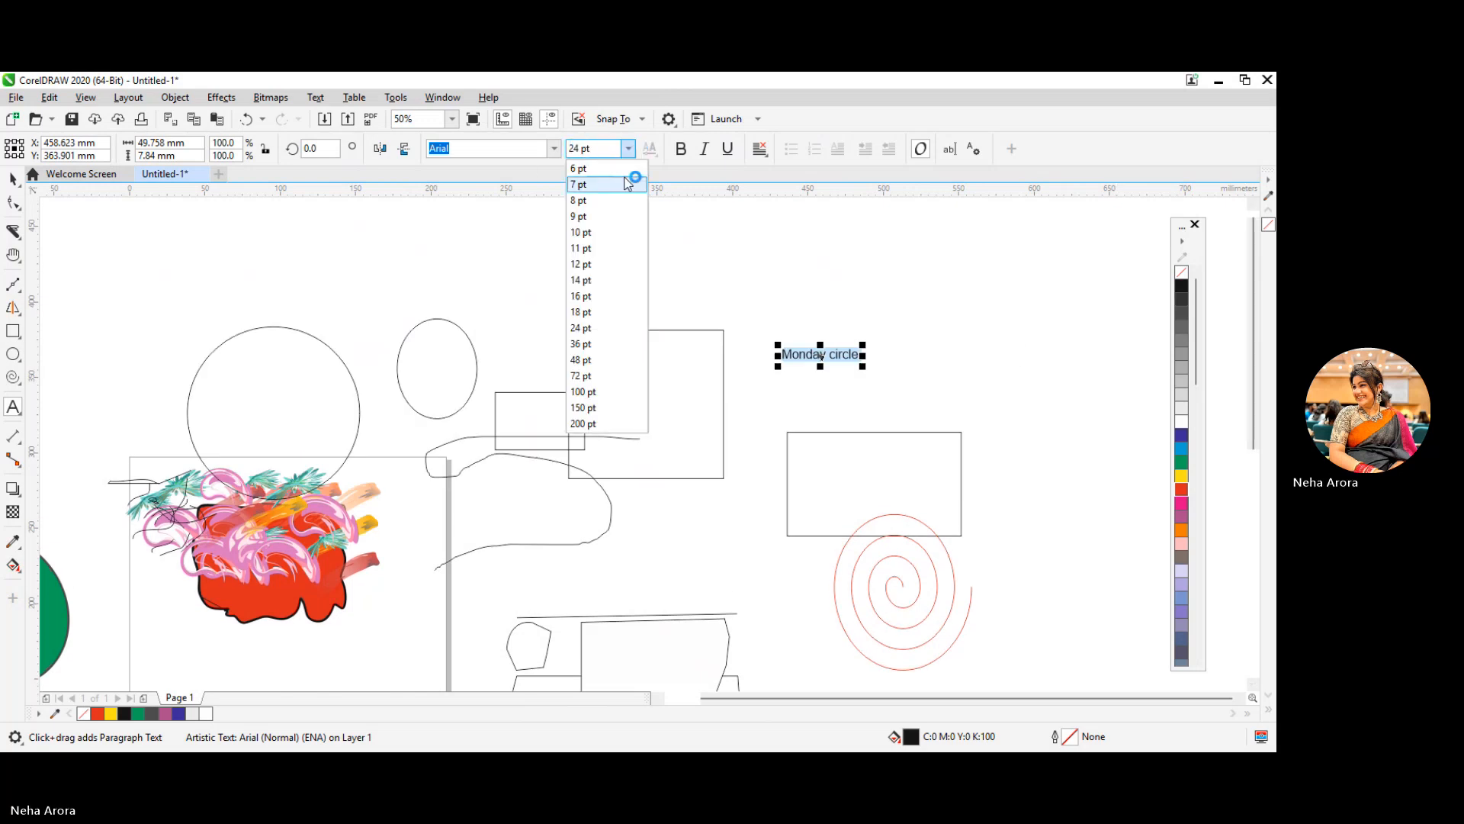
click(624, 175)
click(628, 148)
click(615, 383)
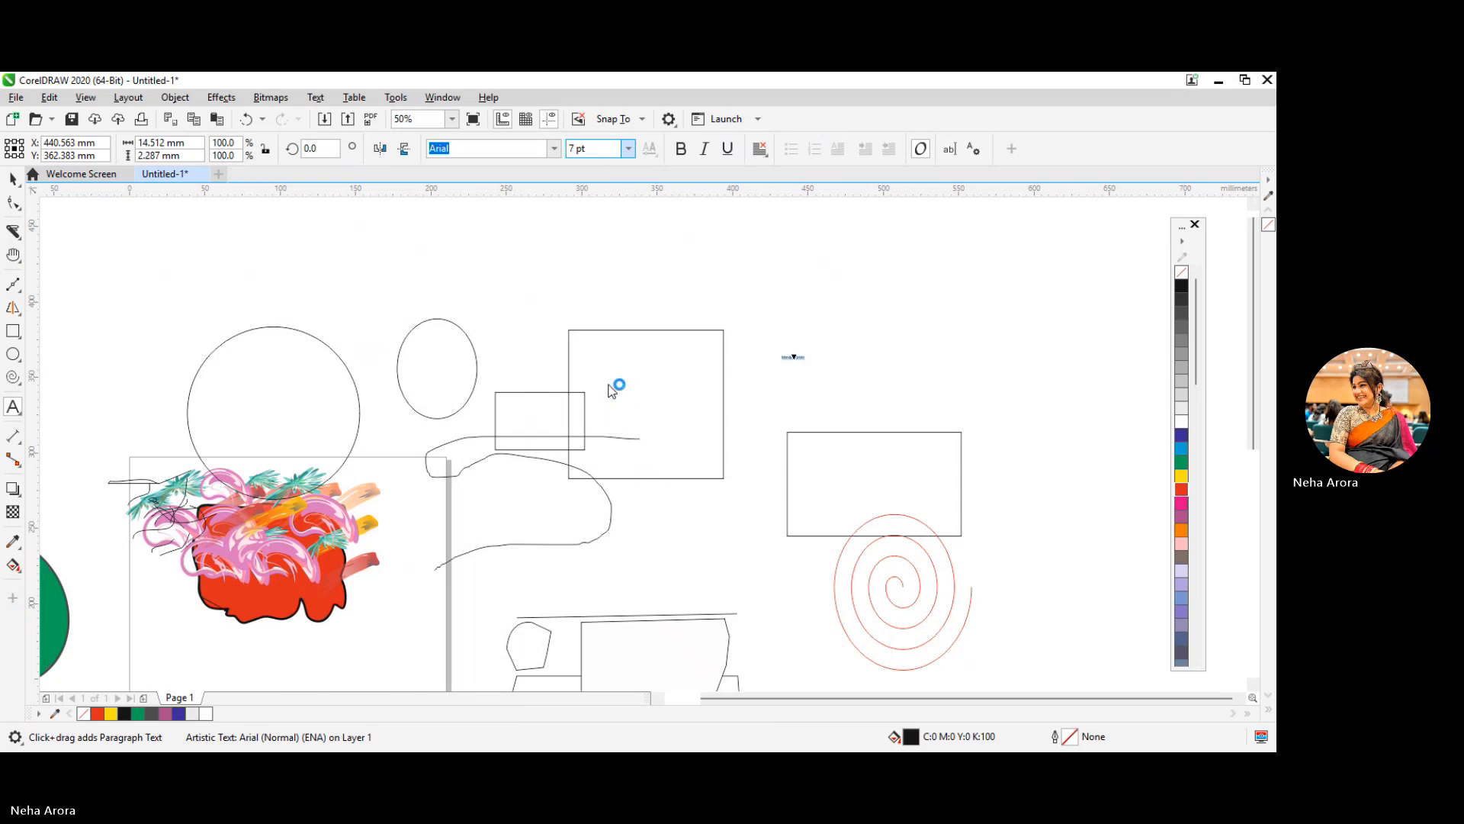
click(681, 150)
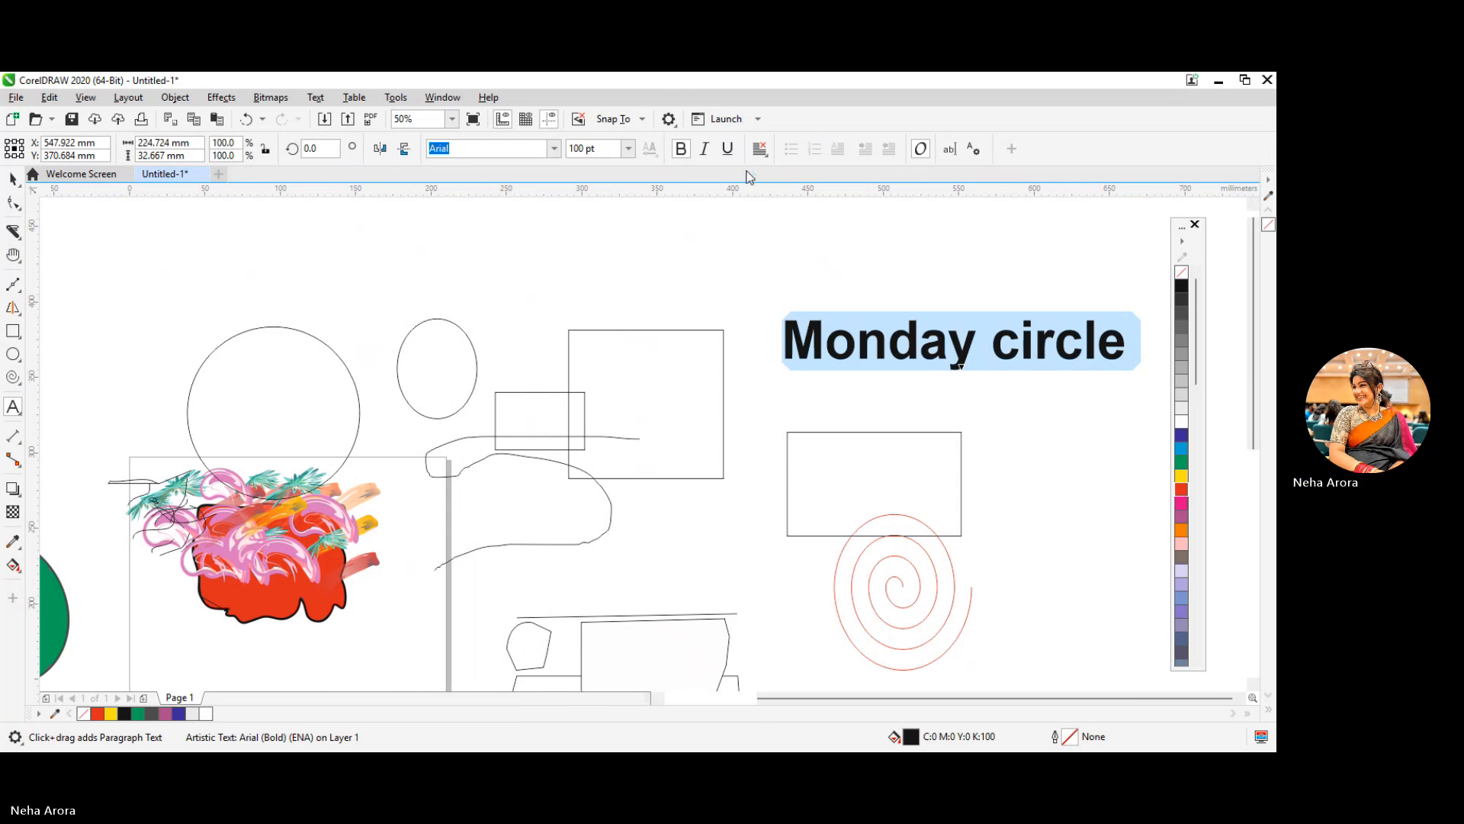
Step: Fill the "Monday circle" text with blue (C100 M100 Y0 K0) and try yellow and brown outlines before settling on orange
click(1183, 437)
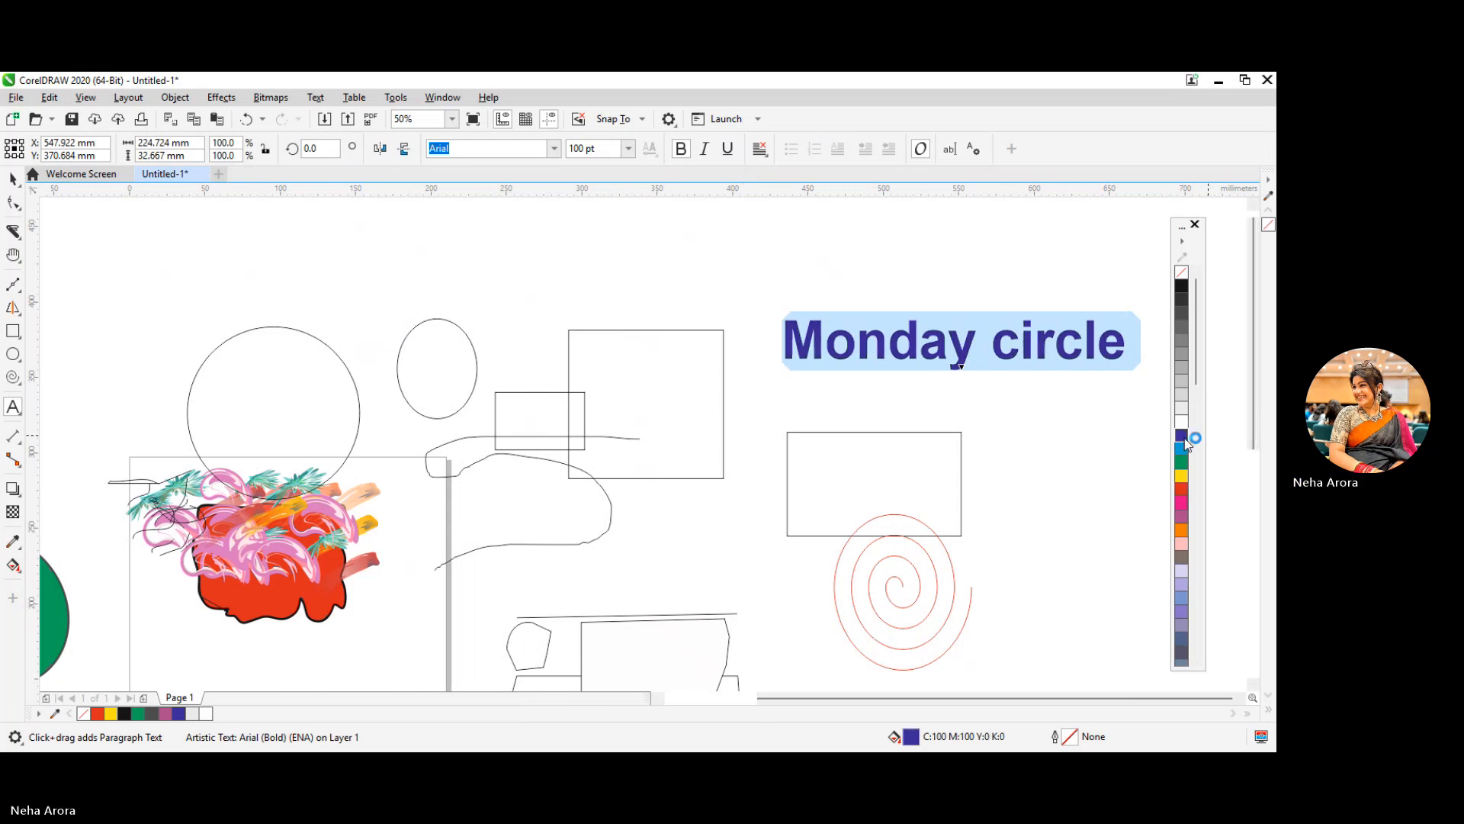
right_click(1180, 476)
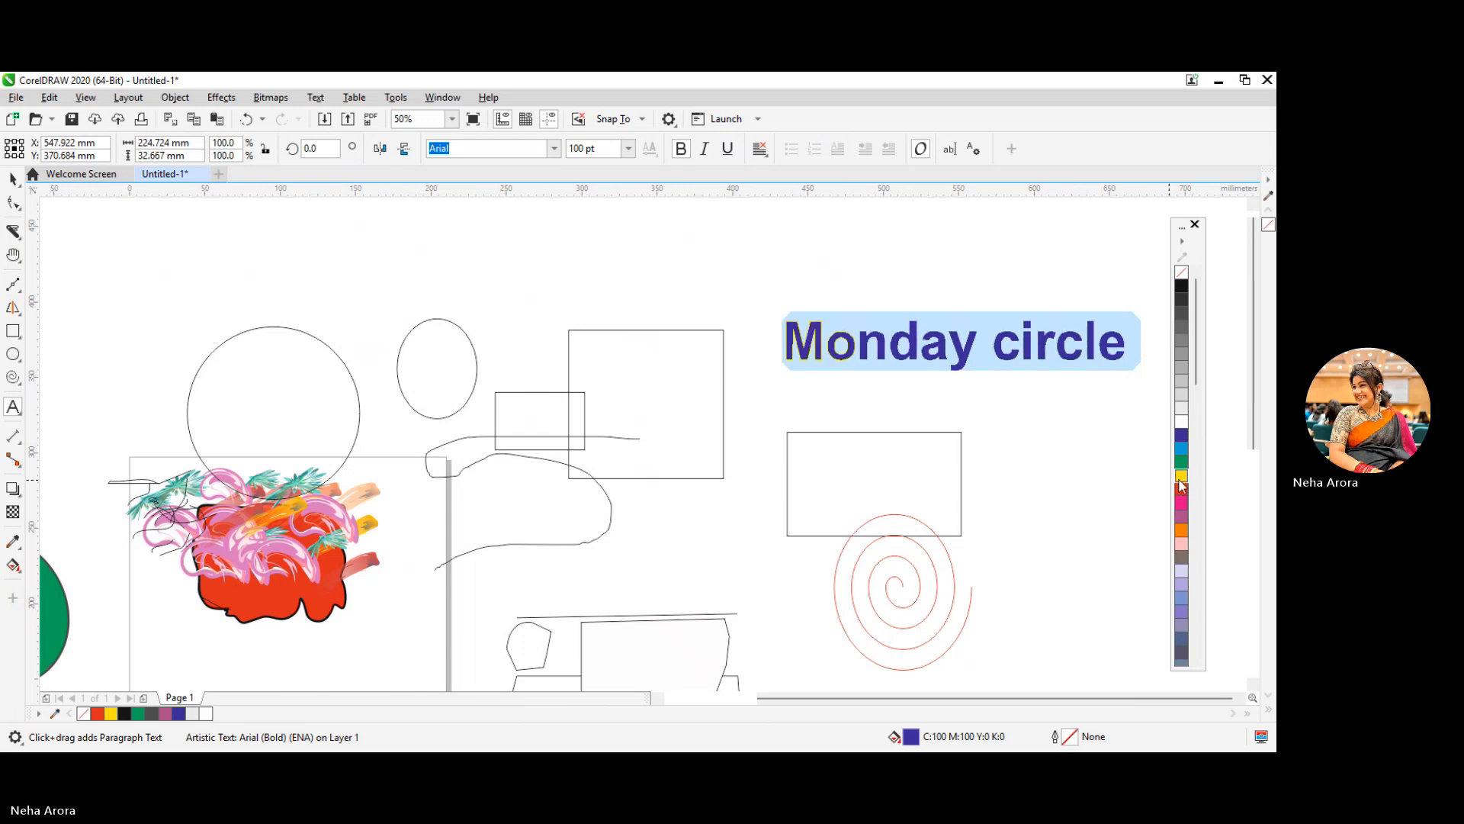
right_click(1181, 555)
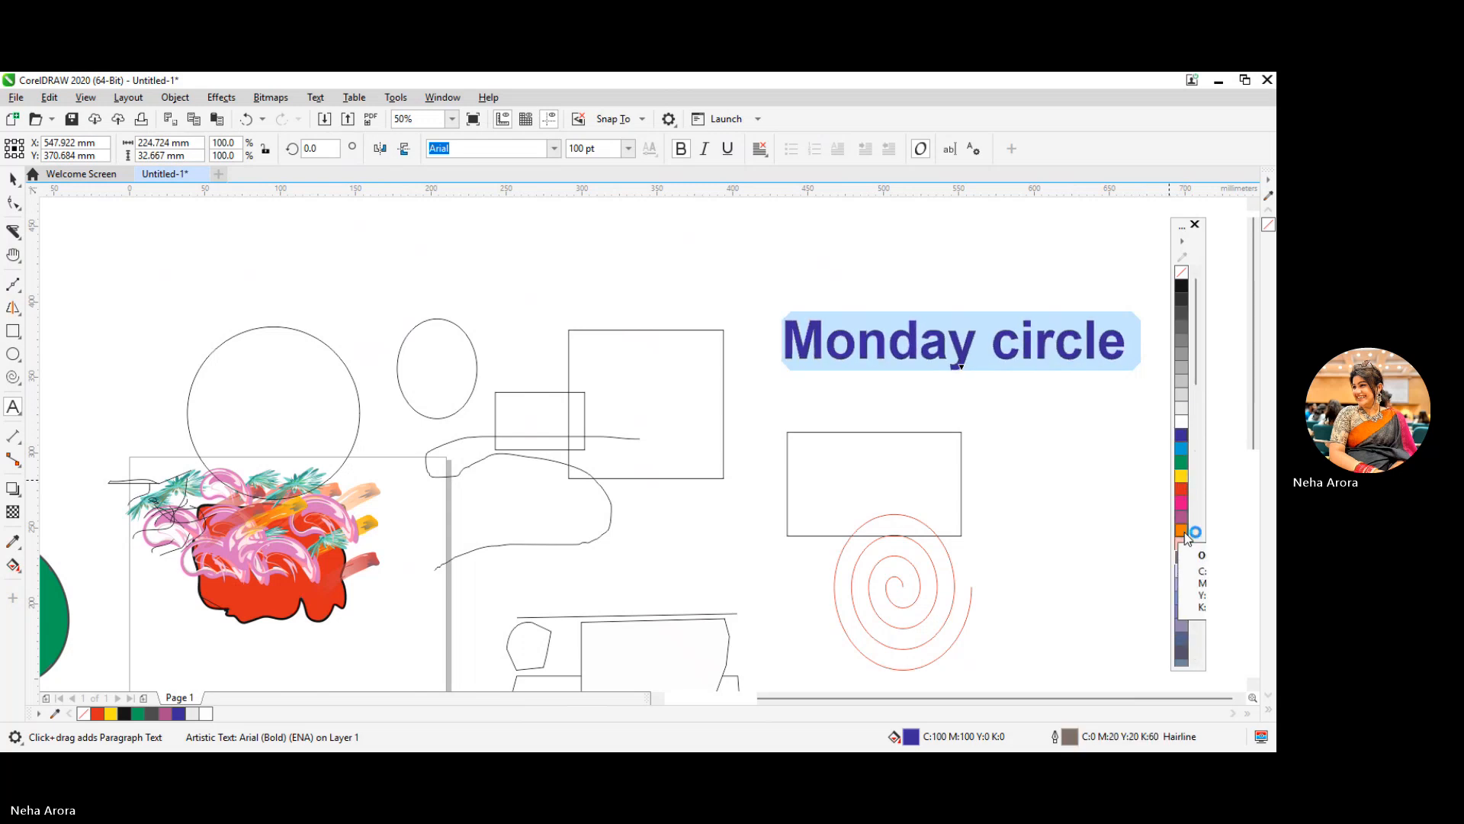
right_click(1181, 530)
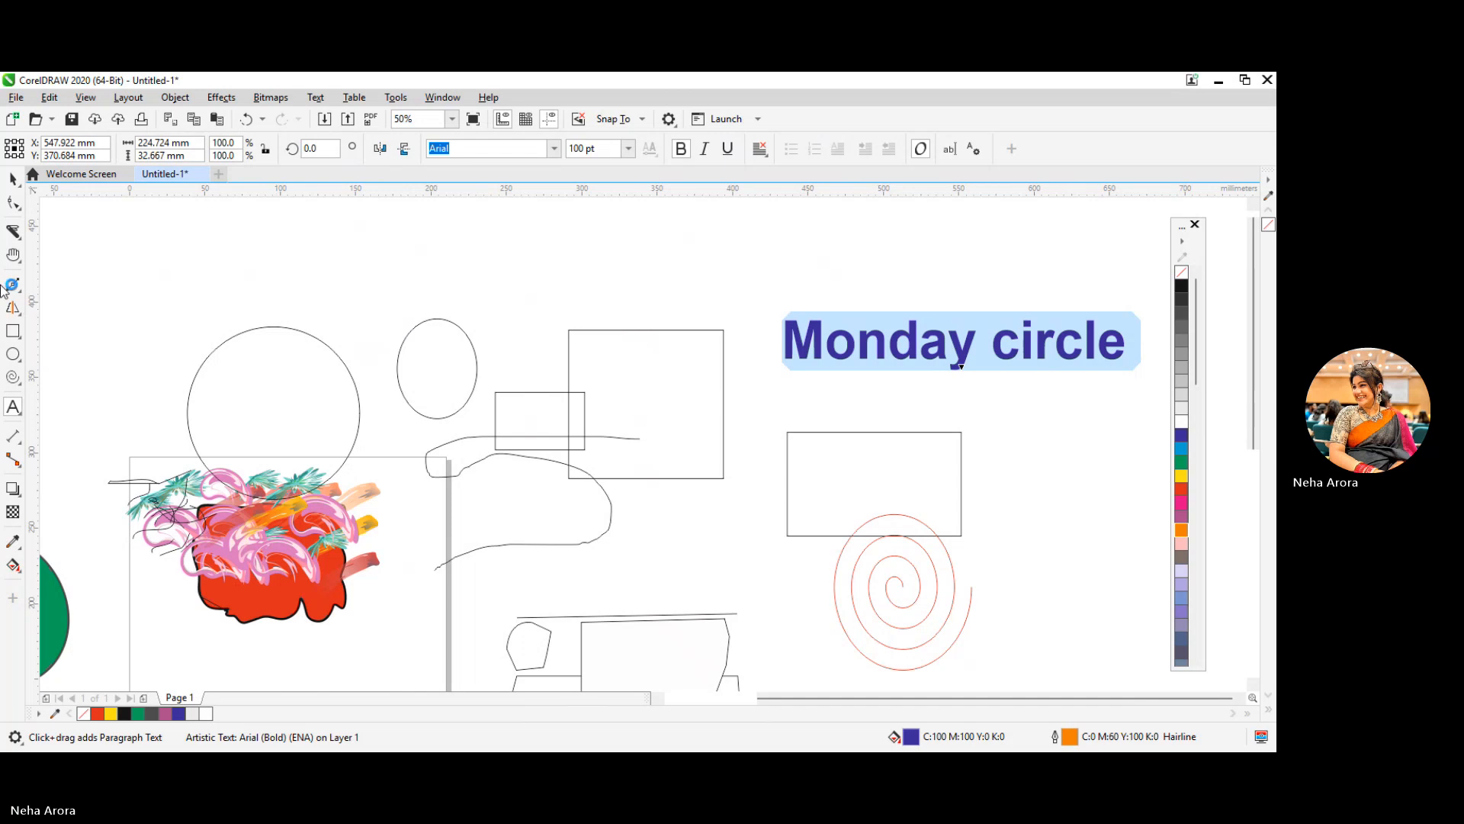
click(22, 442)
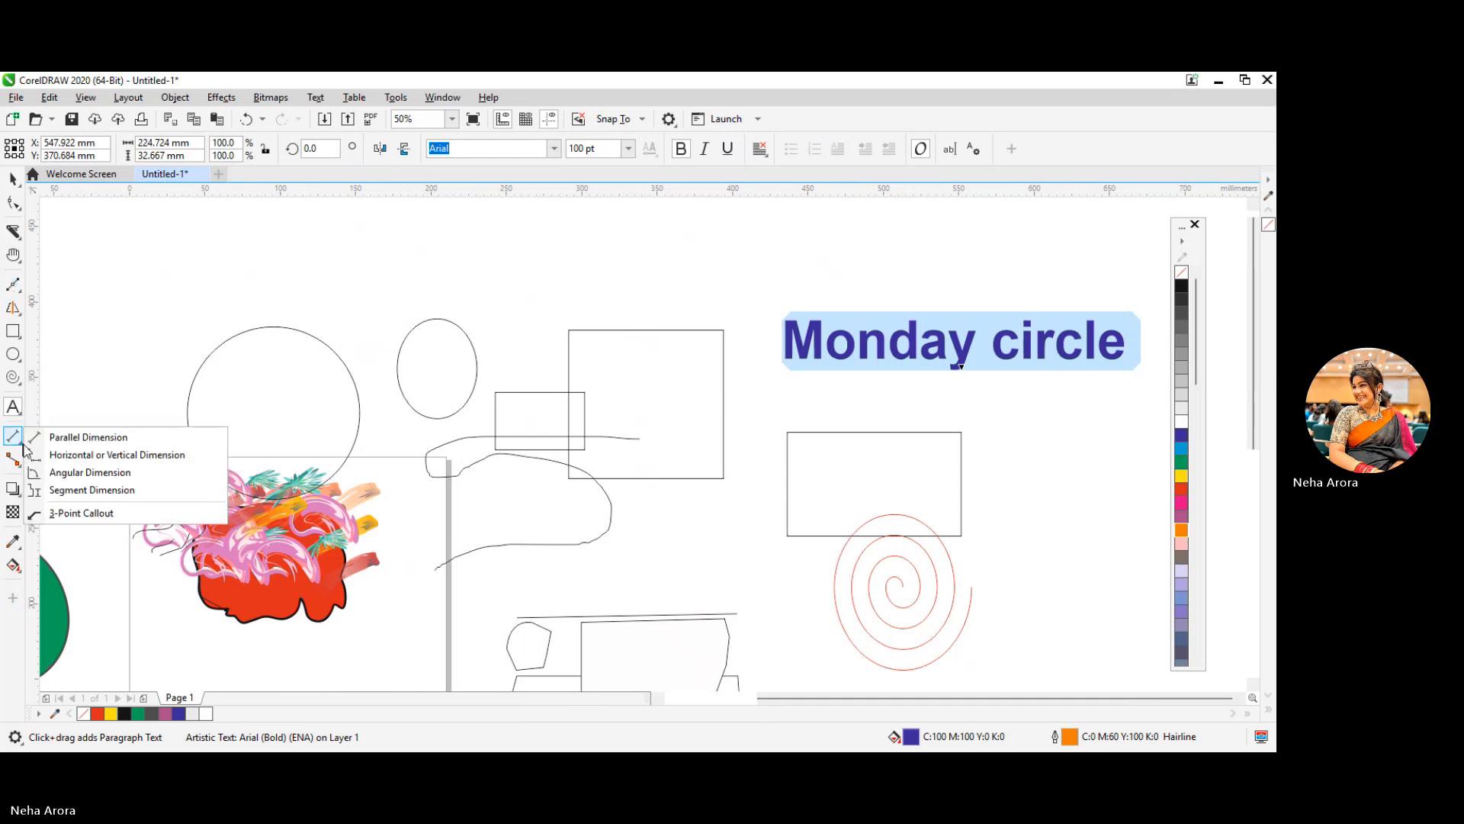
click(21, 464)
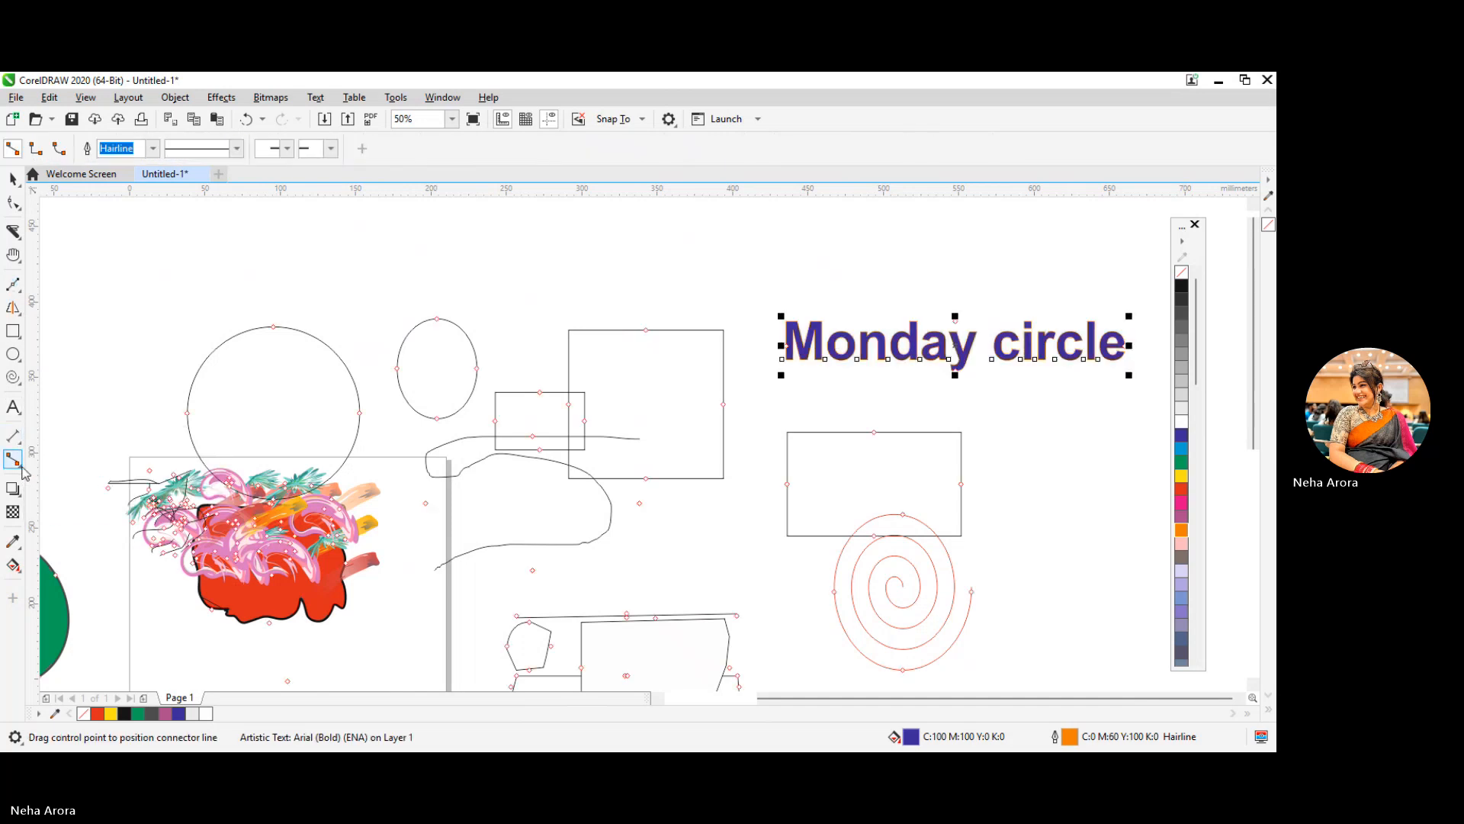
click(22, 466)
Step: With the Distort tool, apply a freehand push and pull distortion to the "Monday circle" text
click(13, 492)
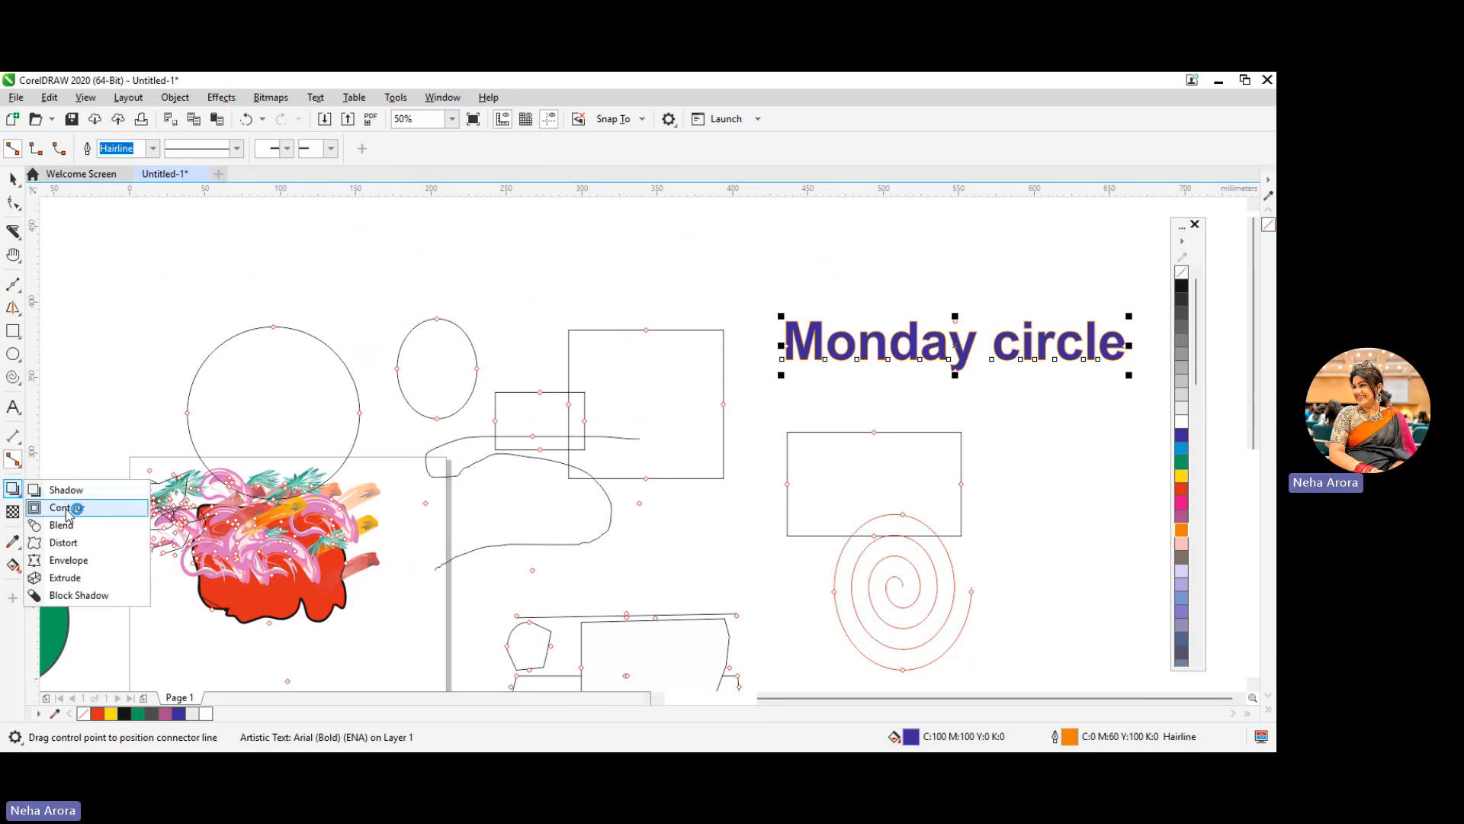
click(64, 542)
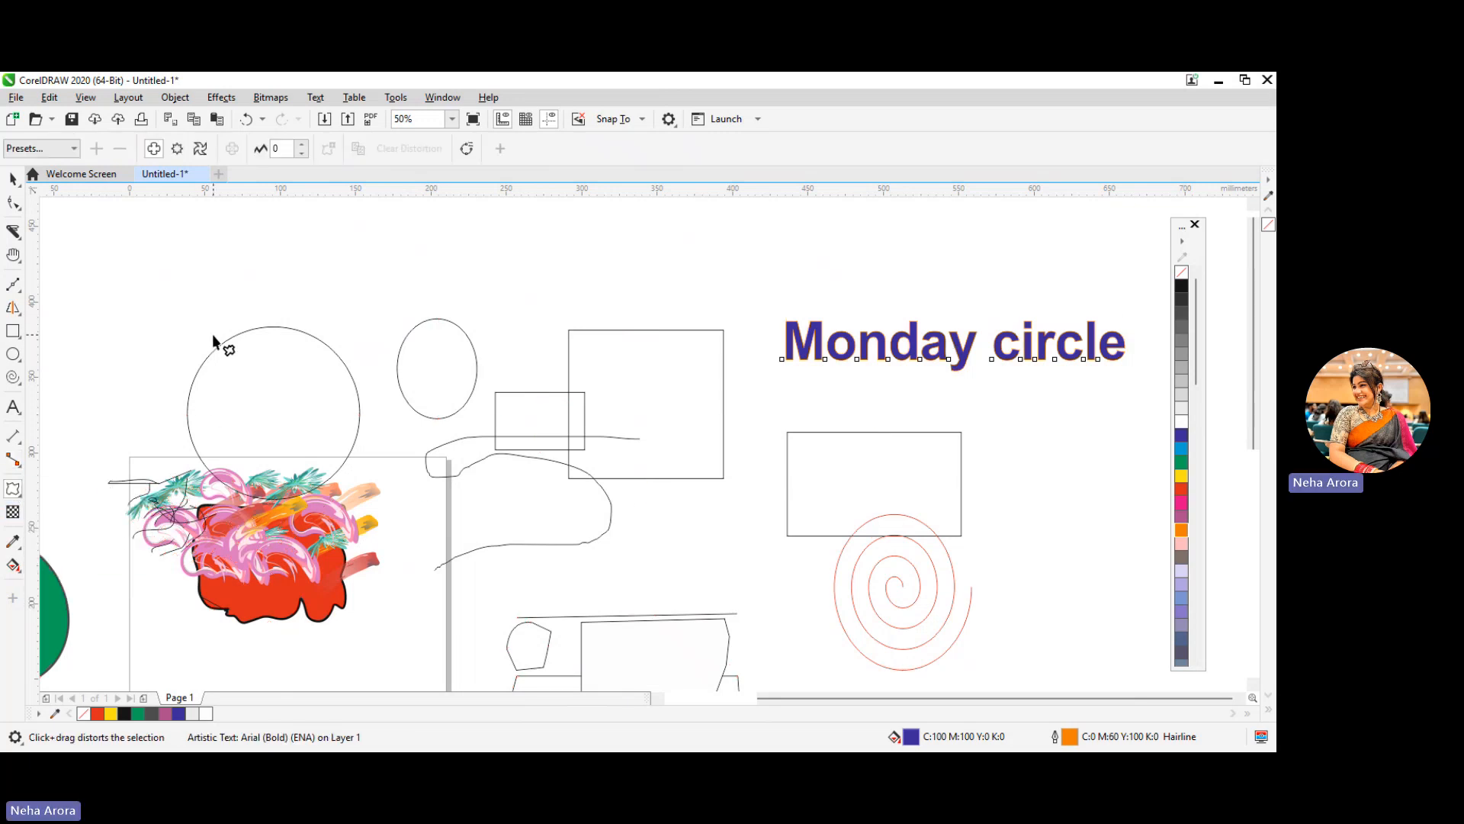
mouse_move(213, 335)
mouse_down()
mouse_move(304, 406)
mouse_move(277, 369)
mouse_move(424, 337)
mouse_move(317, 330)
mouse_move(289, 344)
mouse_move(518, 346)
mouse_move(537, 370)
mouse_move(469, 358)
mouse_move(435, 376)
mouse_up()
scroll(520, 427, down, 4)
Step: Apply a zipper distortion with amplitude 100 and frequency 5 to the "Monday circle" text
click(183, 150)
scroll(502, 382, down, 3)
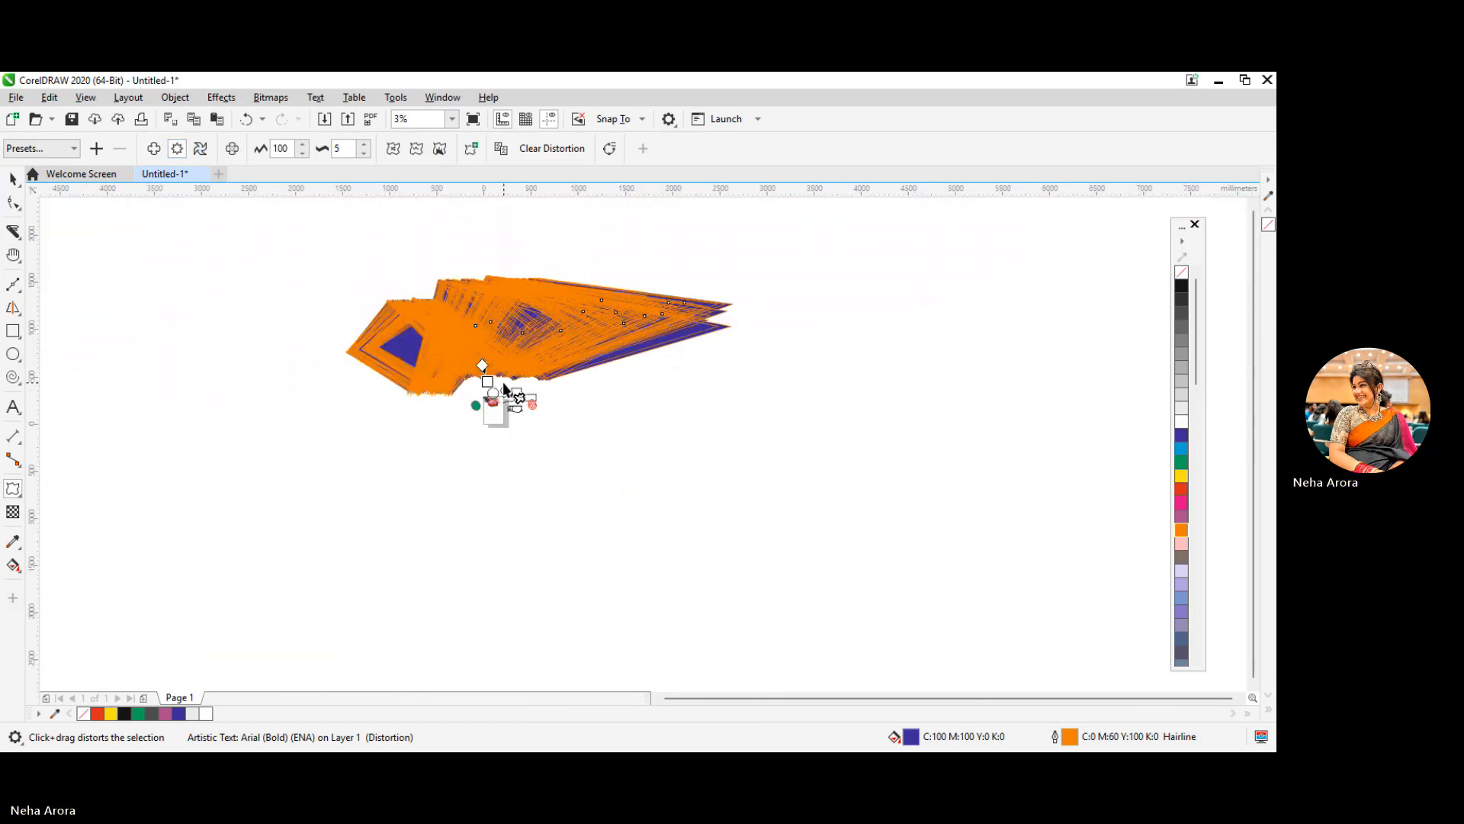
Step: Try a twister distortion on the zipper-distorted text, counterclockwise by about 71 degrees and clockwise by about 66 degrees
click(200, 148)
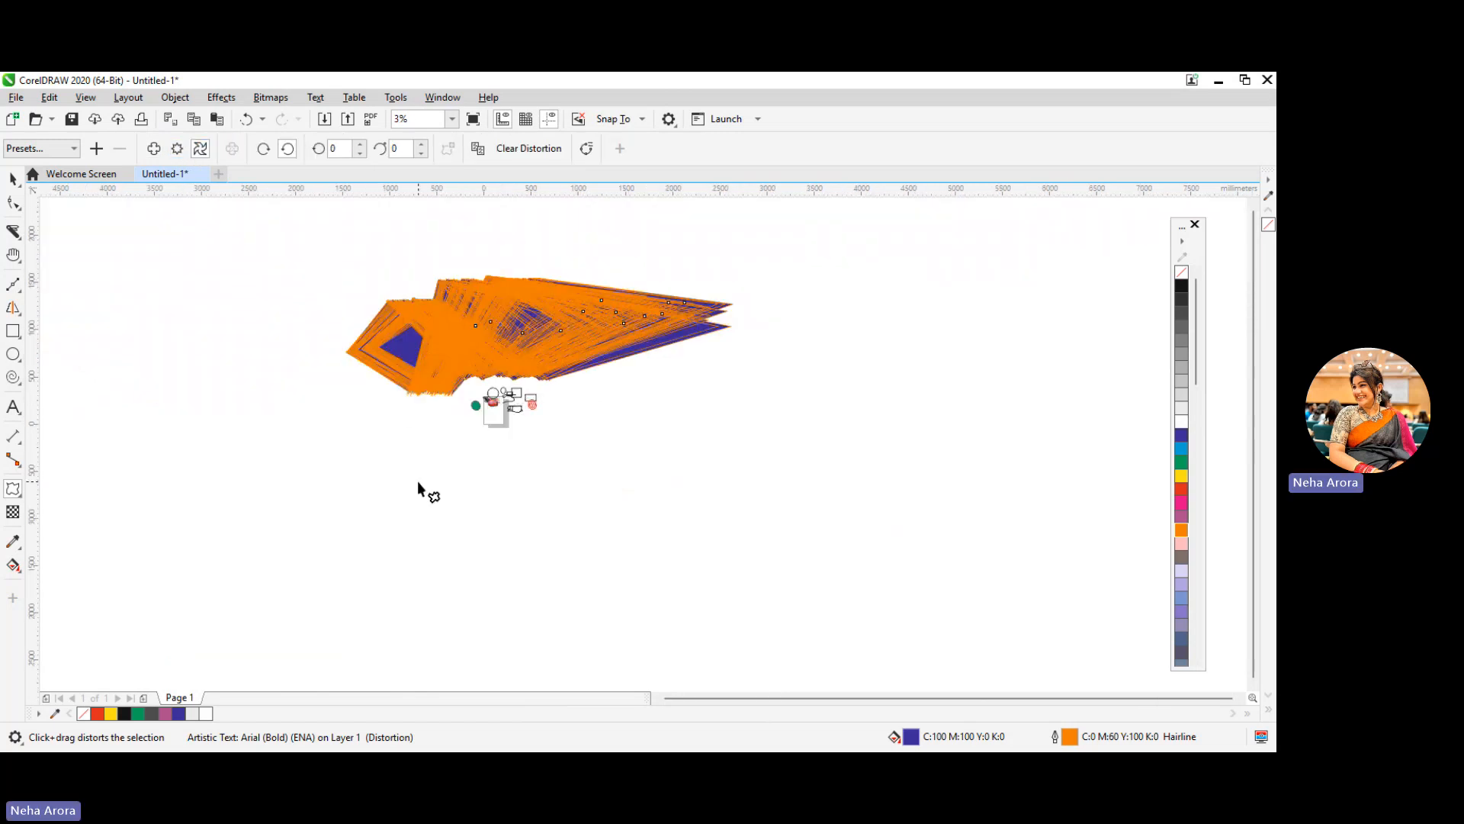
drag(417, 480, 442, 406)
click(800, 469)
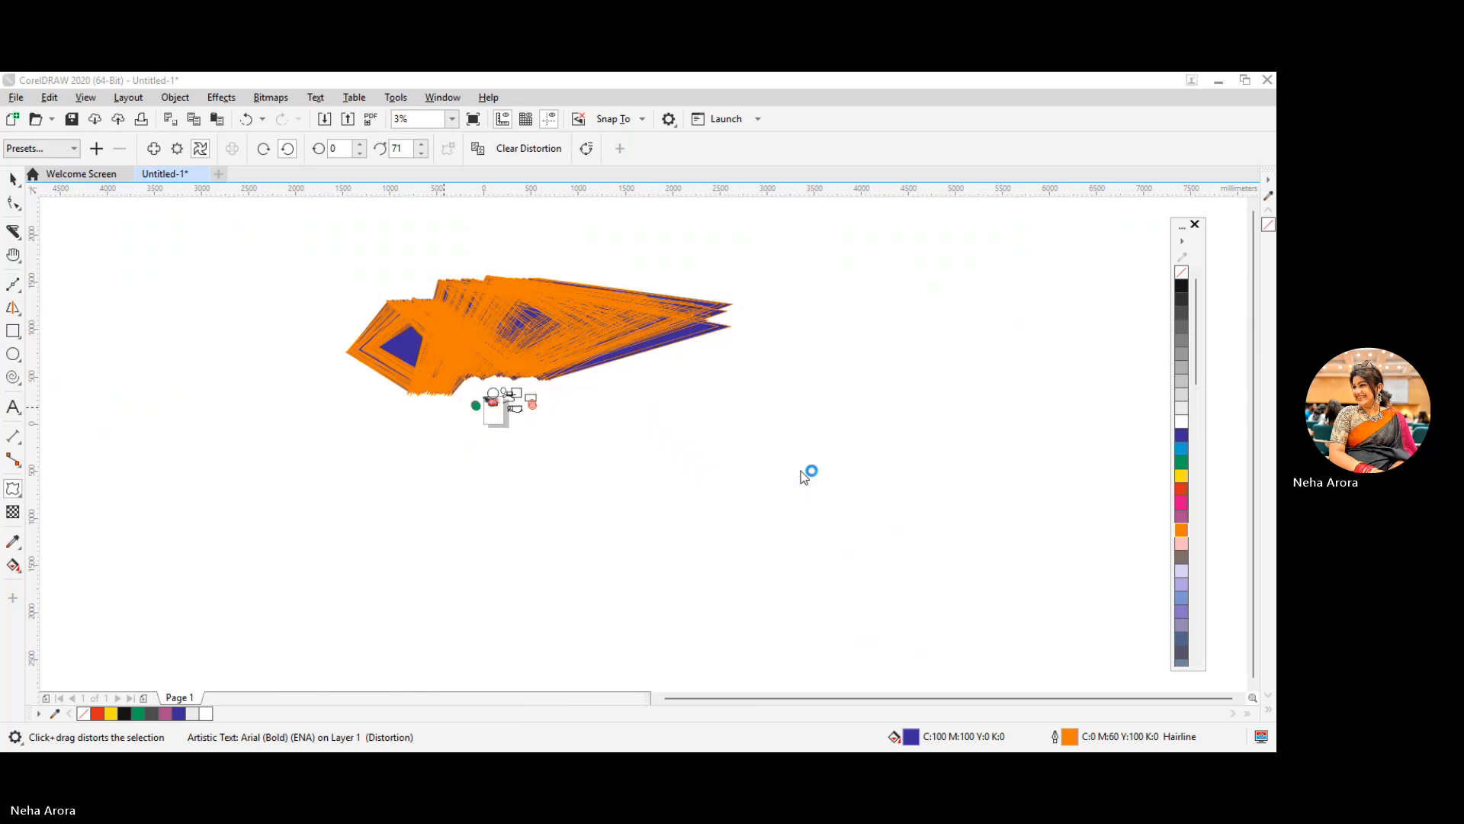
click(200, 148)
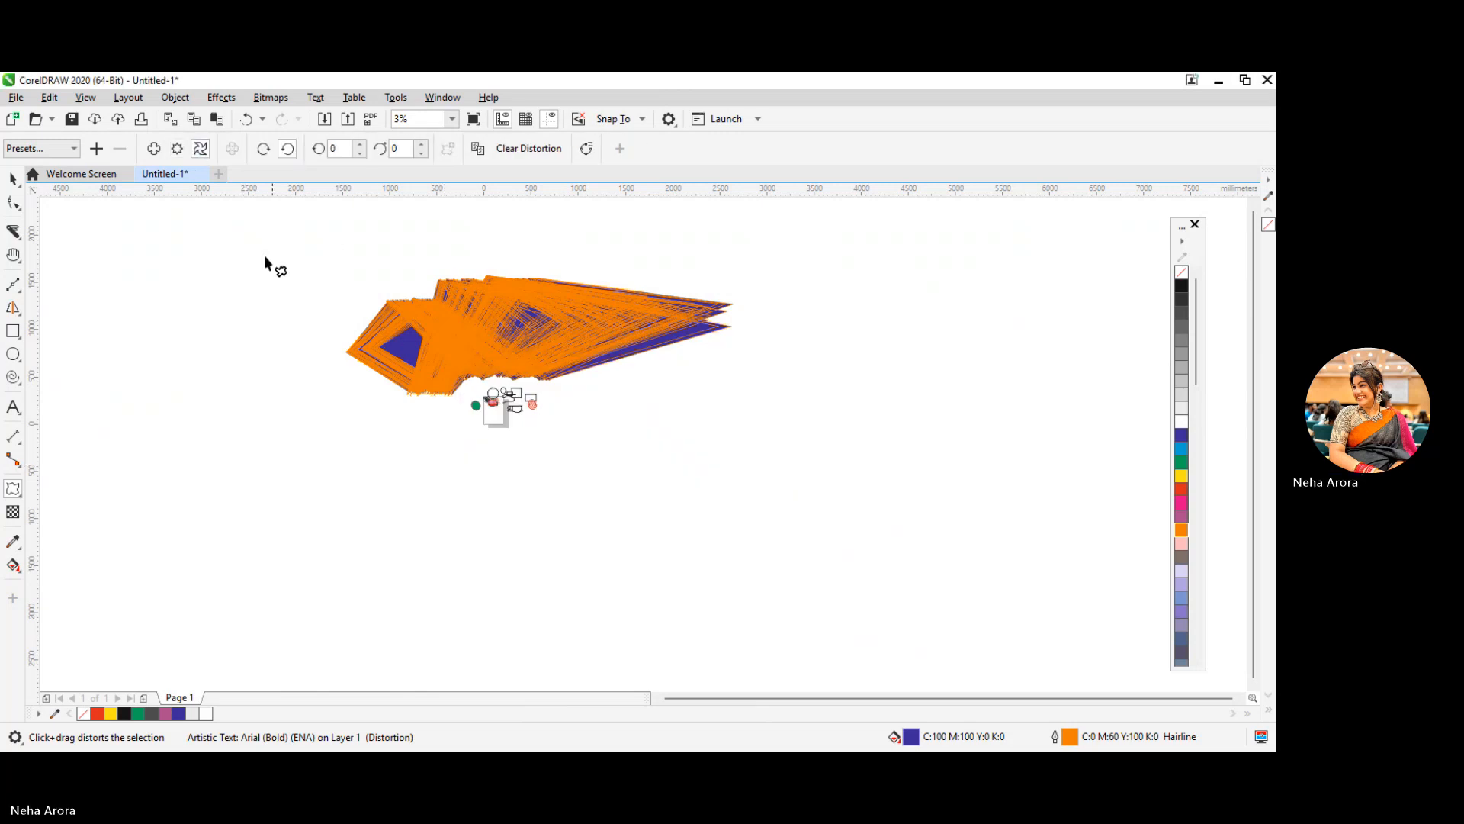
drag(263, 255, 360, 412)
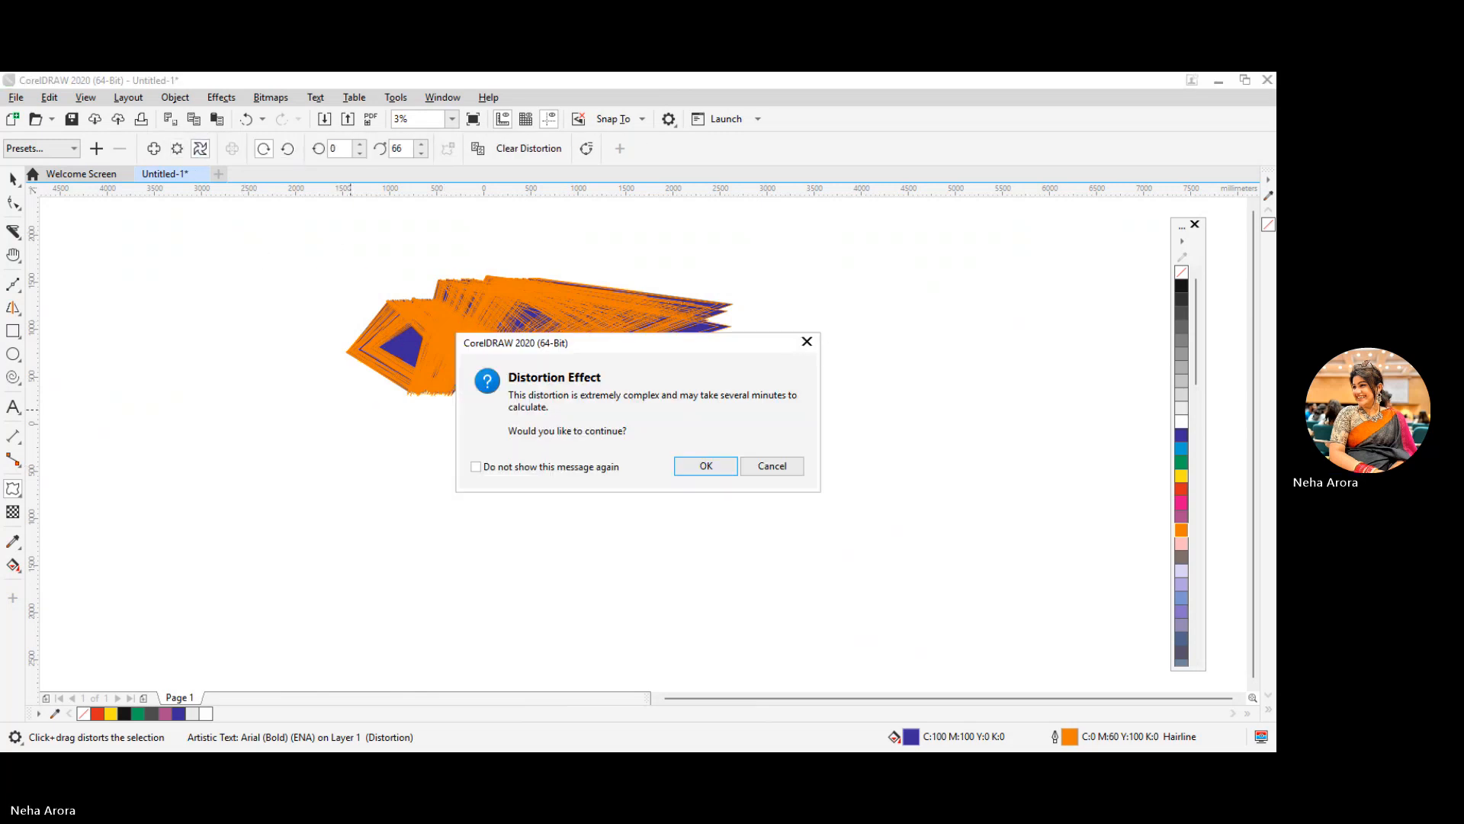
click(807, 341)
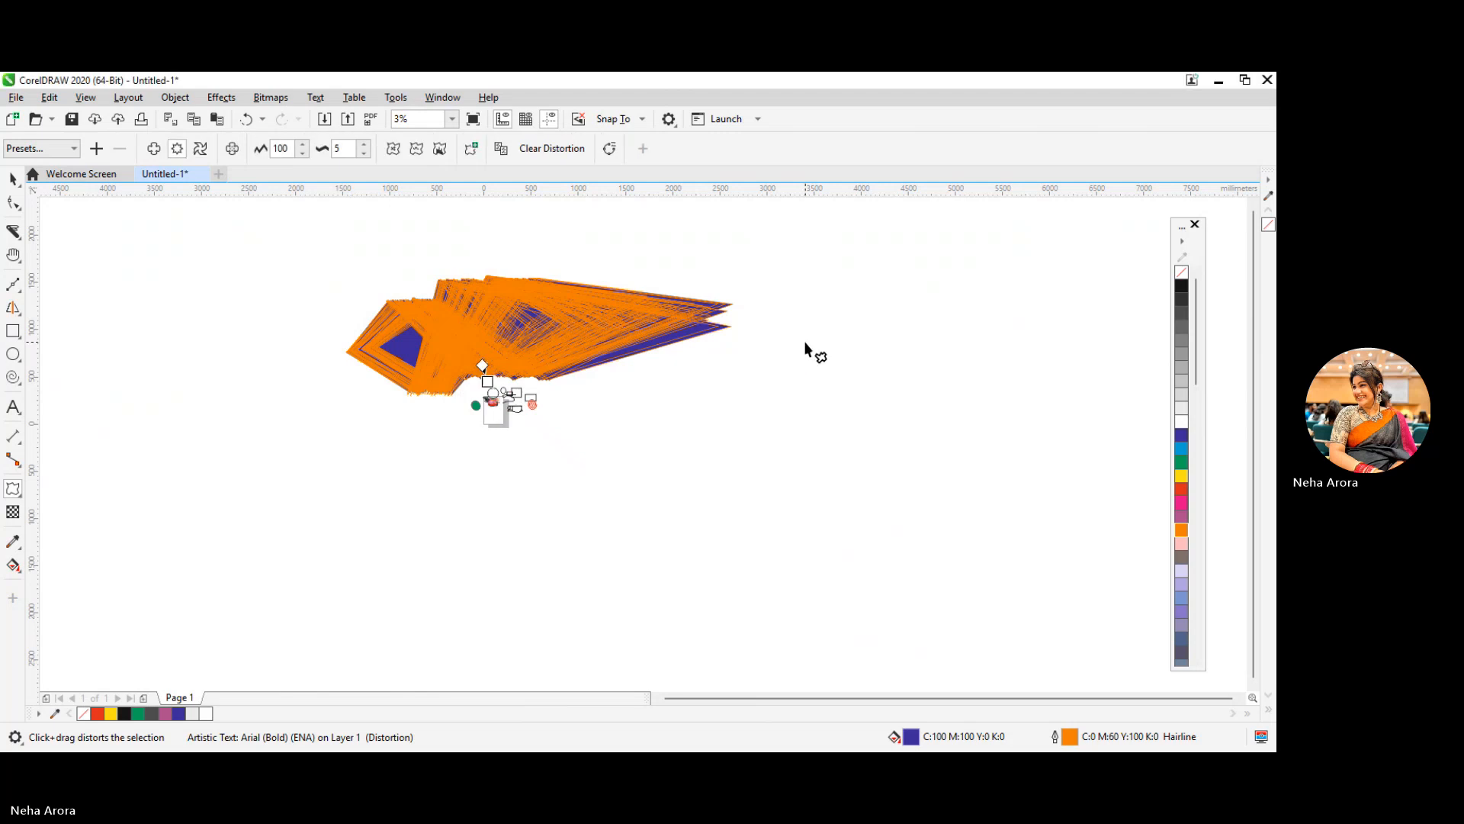
Step: Switch from the Distort tool to the Contour tool with the distorted "Monday circle" text selected
click(19, 501)
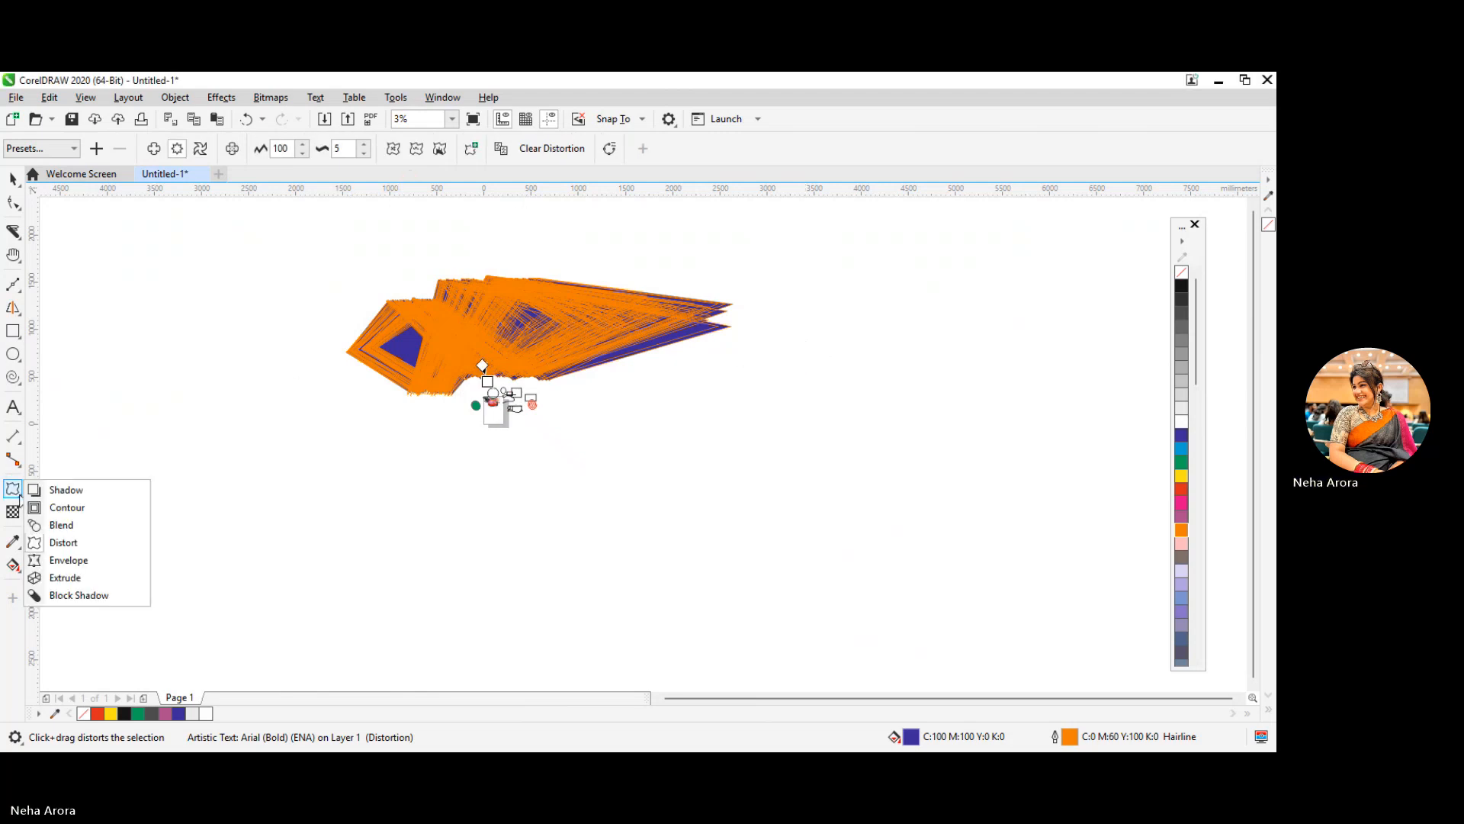
click(90, 508)
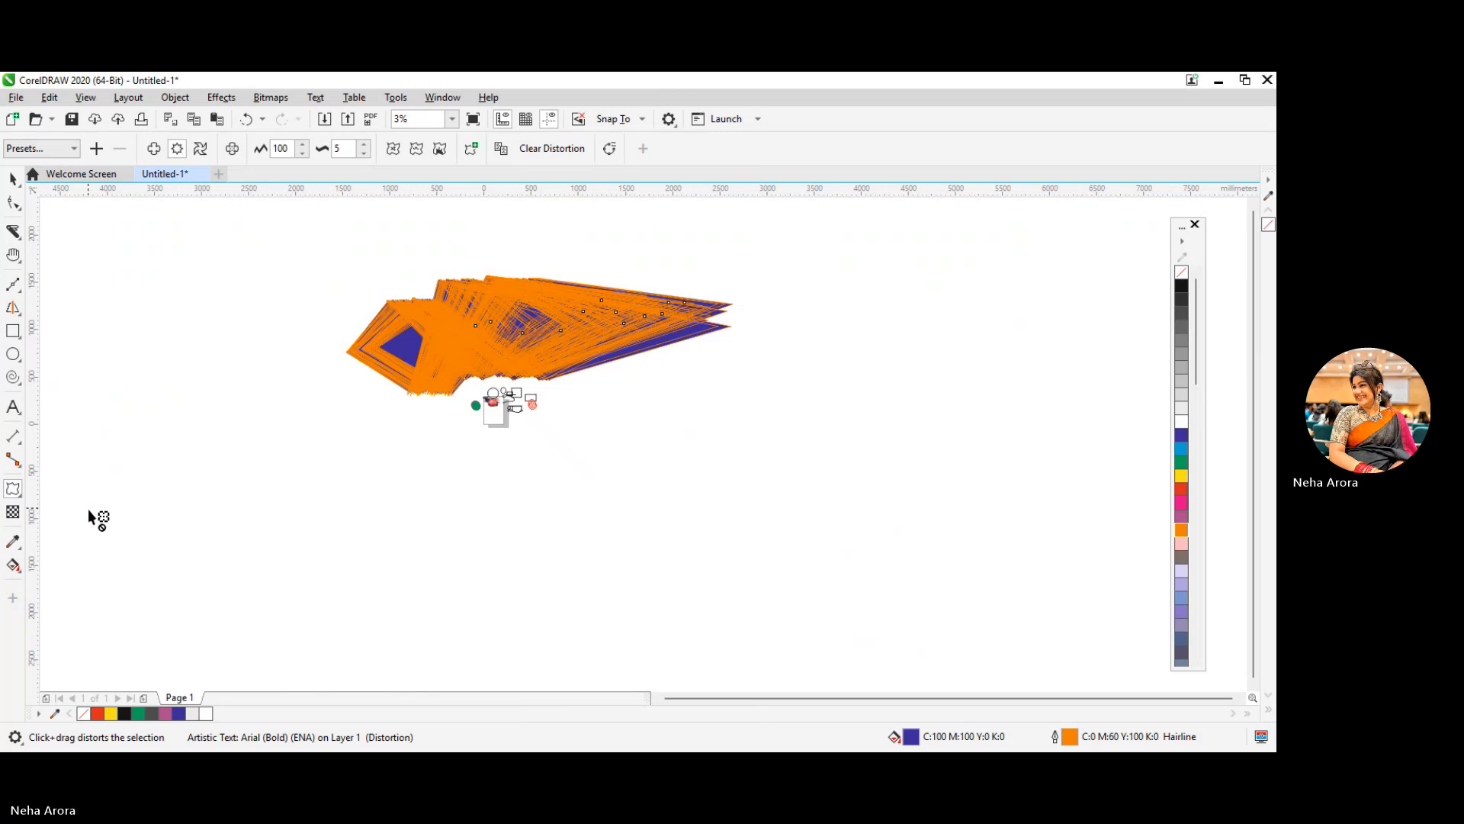